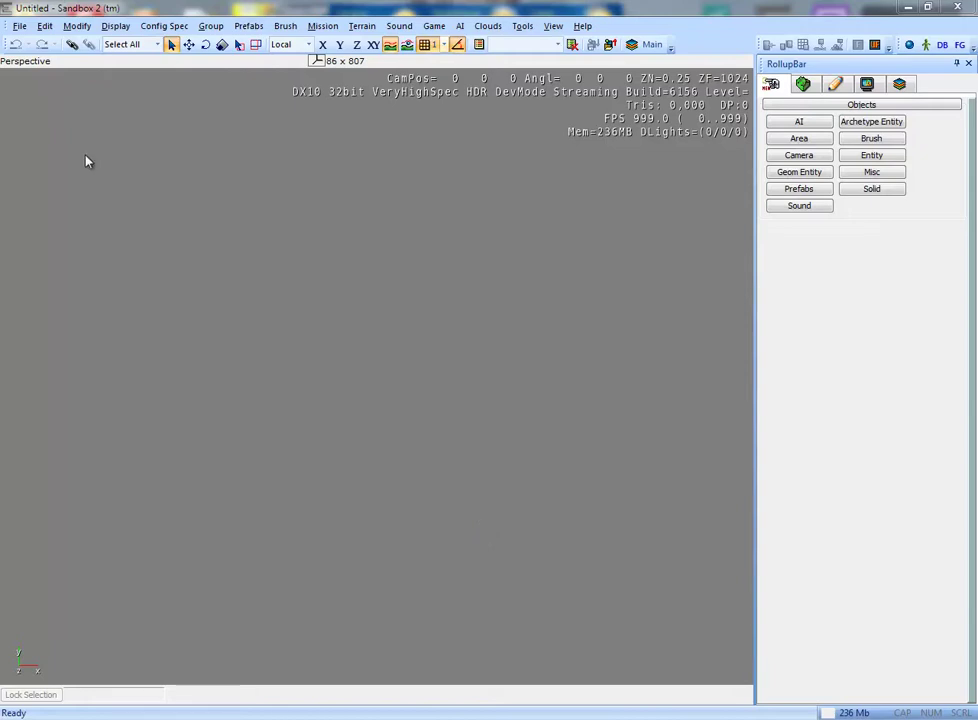
- Try creating level test-map123 with a 2048x2048 heightmap, then dismiss the name-exists warning
click(19, 26)
click(33, 43)
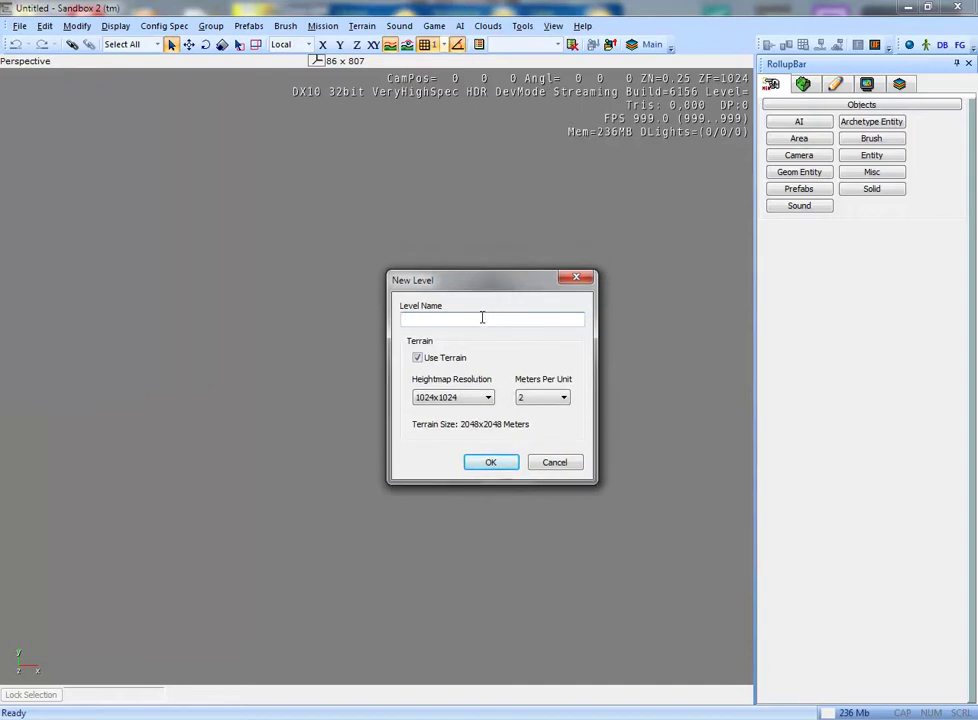
text(test-map123)
click(462, 398)
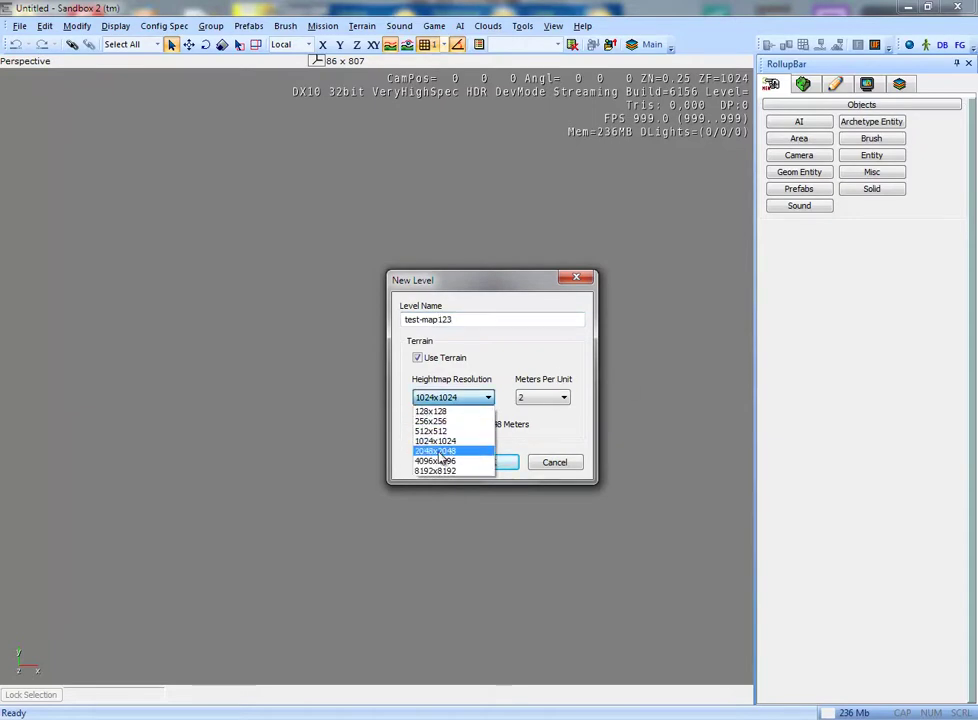
click(452, 451)
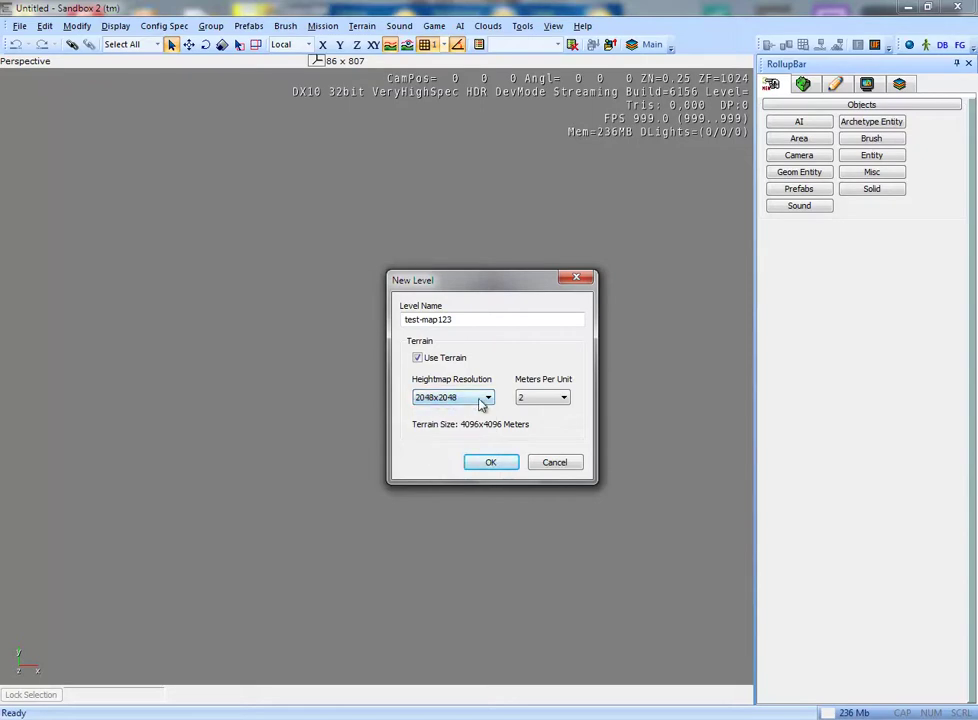
click(500, 466)
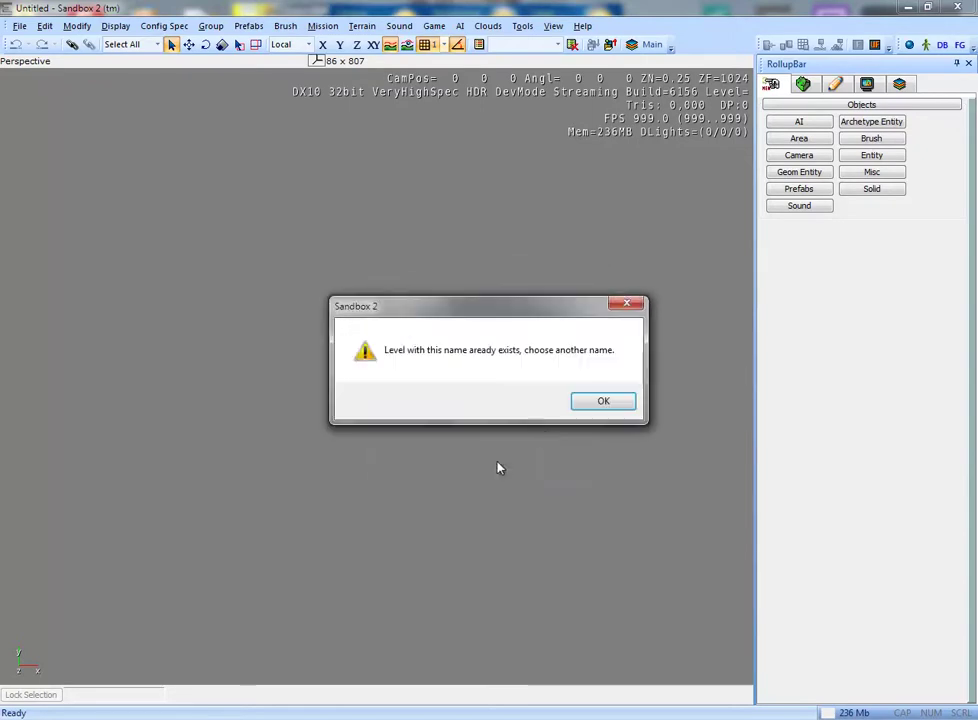
click(603, 402)
- Create the new level test-map1234 with a 2048x2048 heightmap resolution
click(19, 26)
click(22, 41)
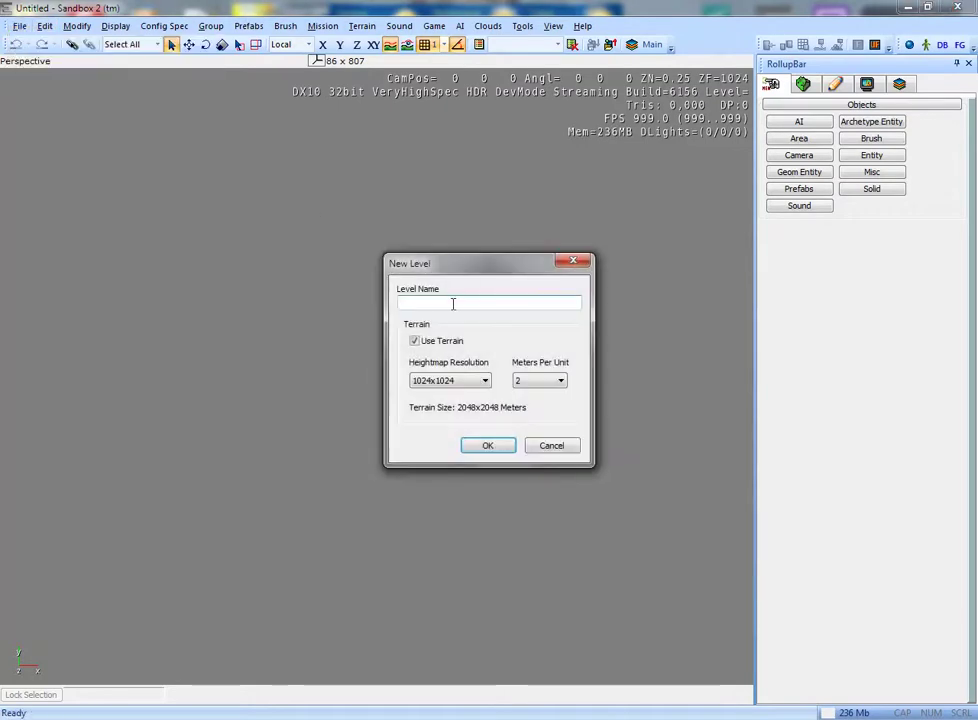
text(test-map1234)
click(488, 380)
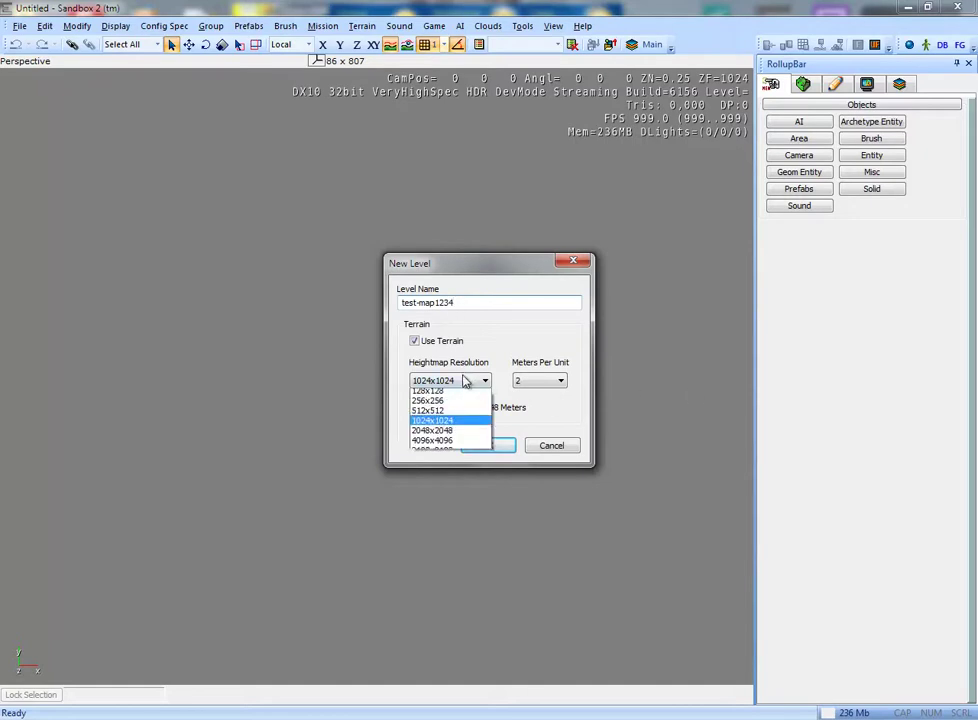
click(430, 434)
click(490, 450)
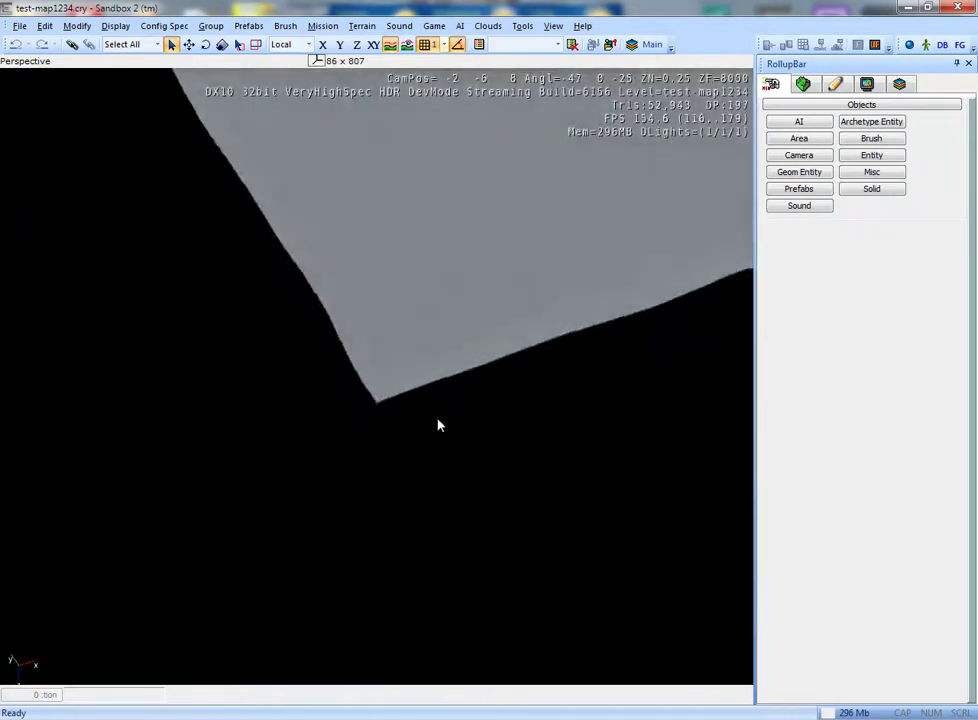
- Generate the terrain surface texture at 2048 x 2048 with High Quality ticked
right_drag(438, 425, 438, 425)
click(19, 26)
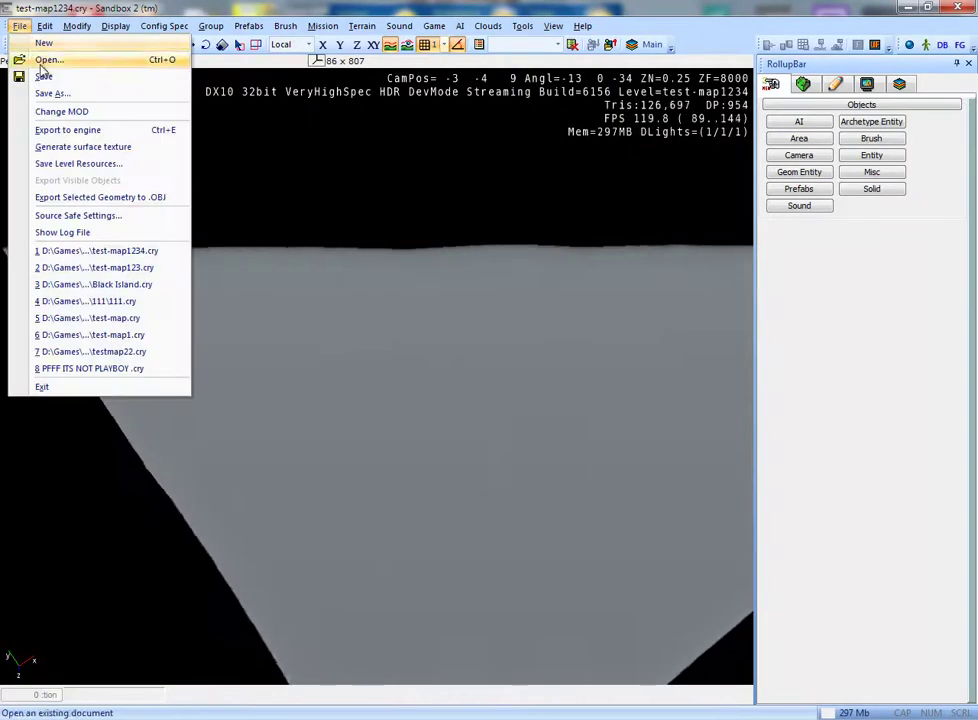
click(60, 147)
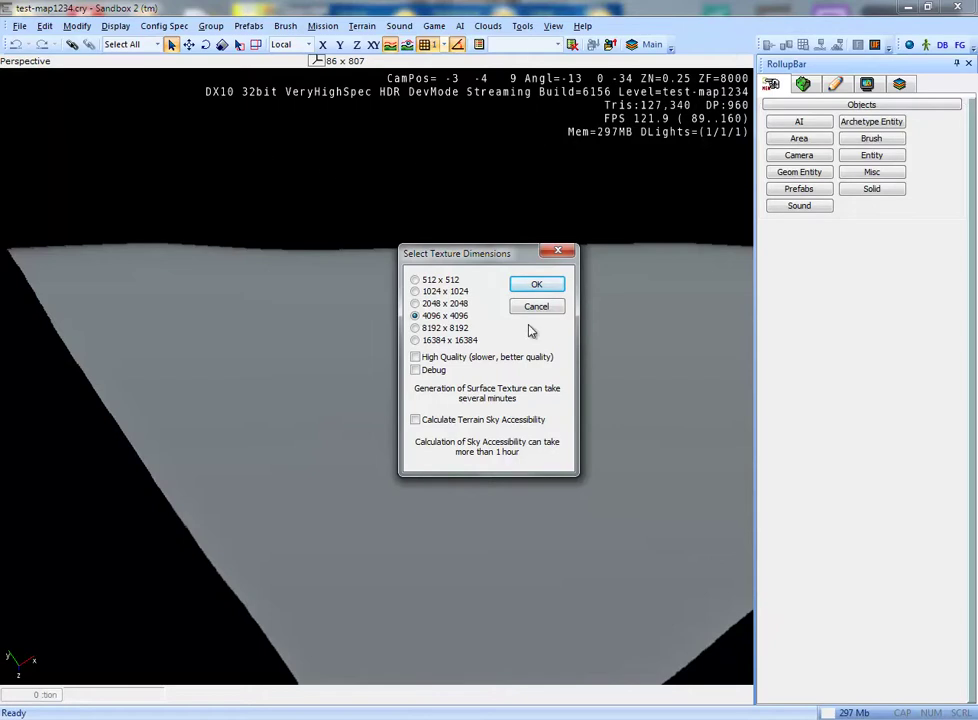
click(416, 304)
click(415, 357)
click(537, 284)
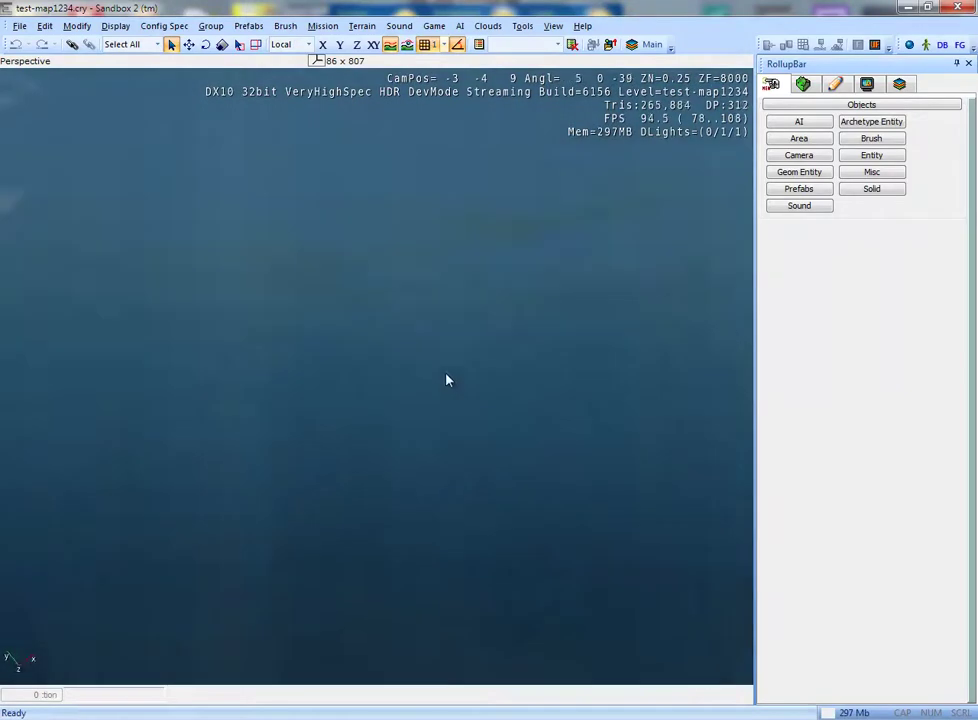
- Open the terrain heightmap editor and choose the very big brush size
mouse_move(447, 380)
right_down()
mouse_move(470, 380)
mouse_move(441, 382)
right_up()
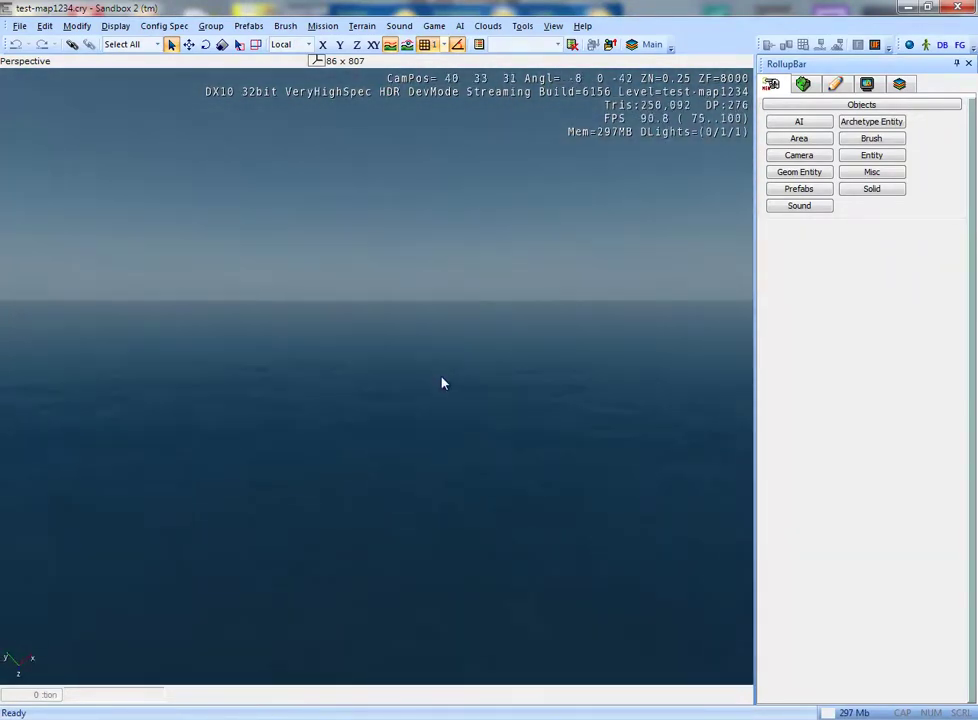
click(372, 27)
click(390, 43)
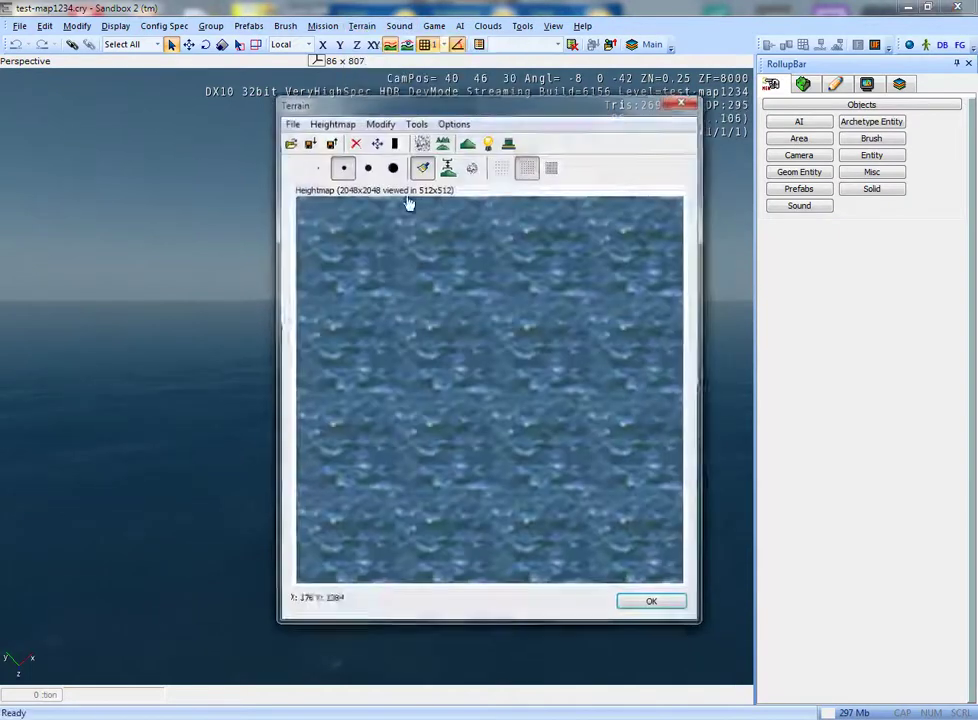
drag(452, 103, 377, 108)
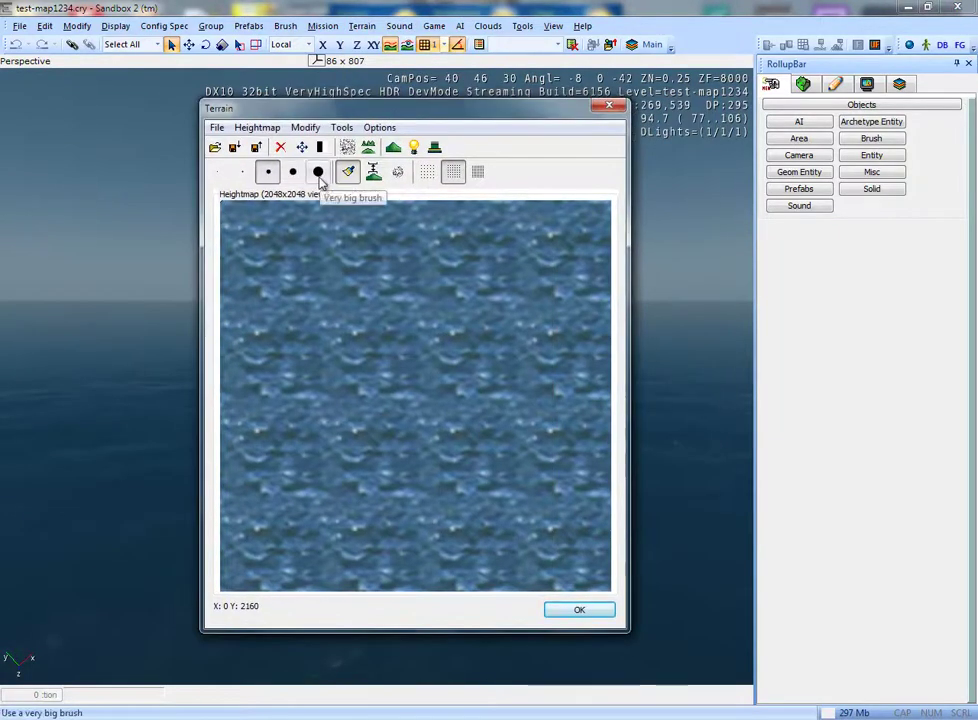
click(318, 171)
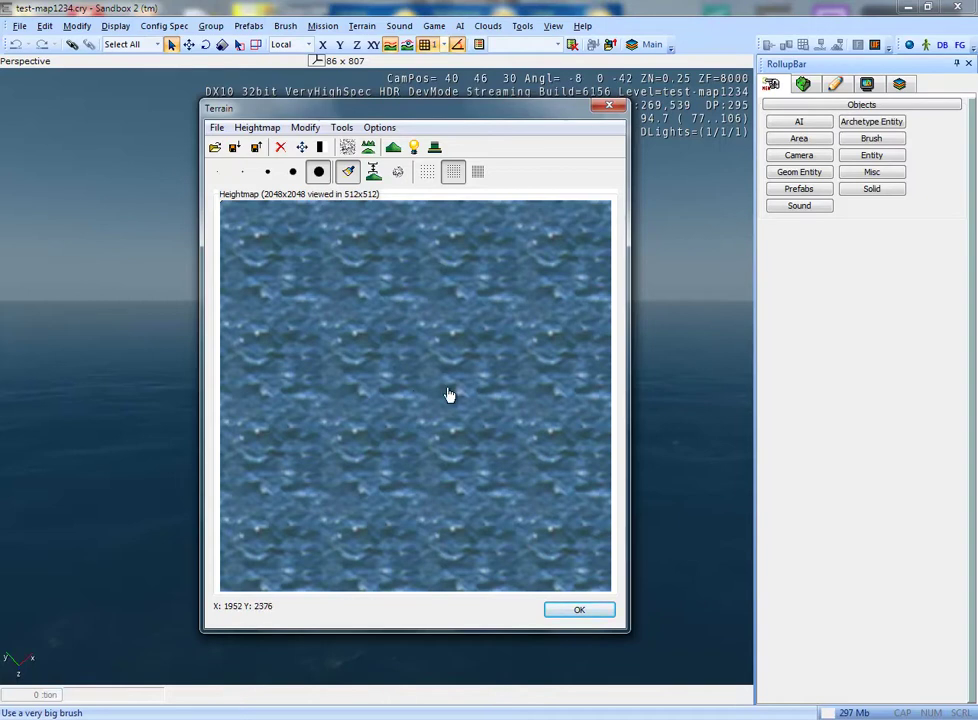
- Paint a raised island landmass down the left side of the heightmap
click(405, 370)
mouse_move(240, 360)
mouse_down()
mouse_move(284, 362)
mouse_move(300, 346)
mouse_move(290, 282)
mouse_move(306, 338)
mouse_move(252, 352)
mouse_up()
mouse_move(263, 258)
mouse_down()
mouse_move(253, 303)
mouse_move(277, 312)
mouse_move(265, 277)
mouse_move(271, 352)
mouse_up()
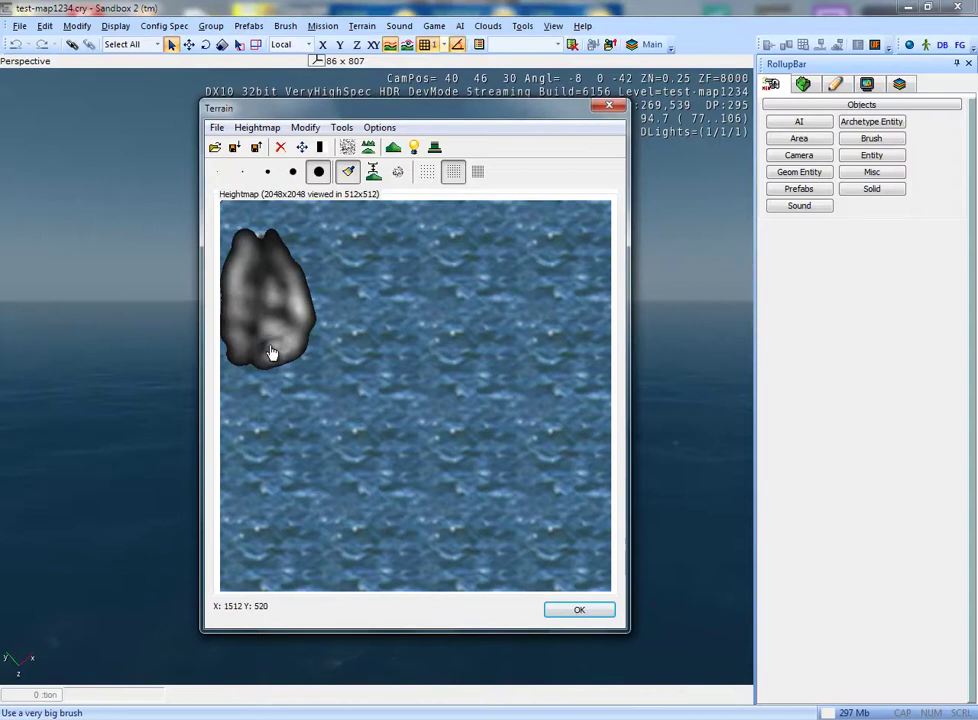
click(579, 609)
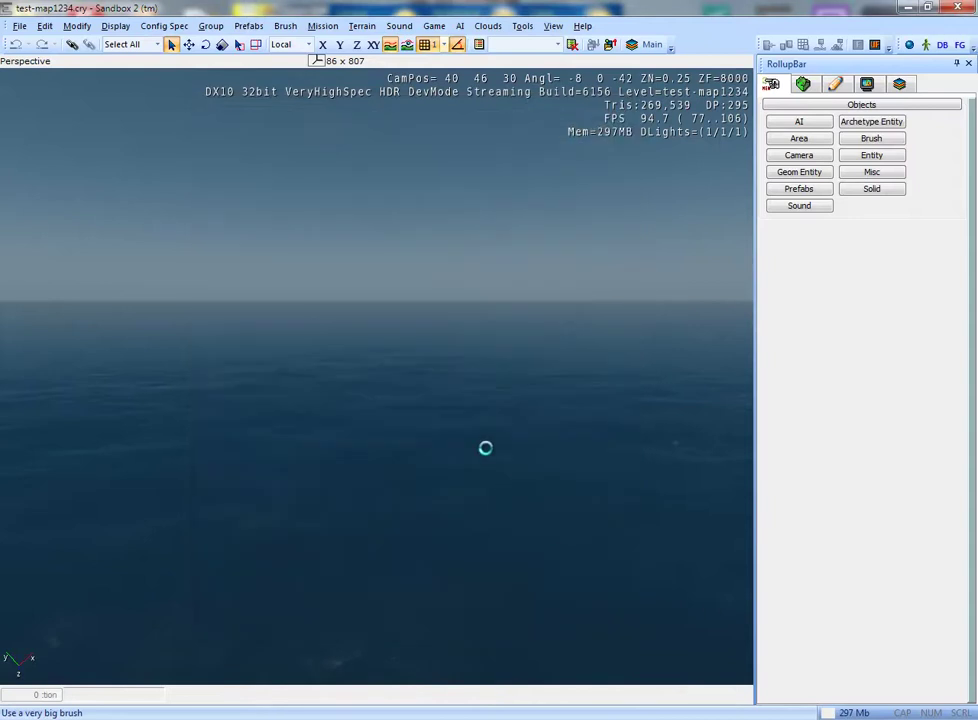
key(w)
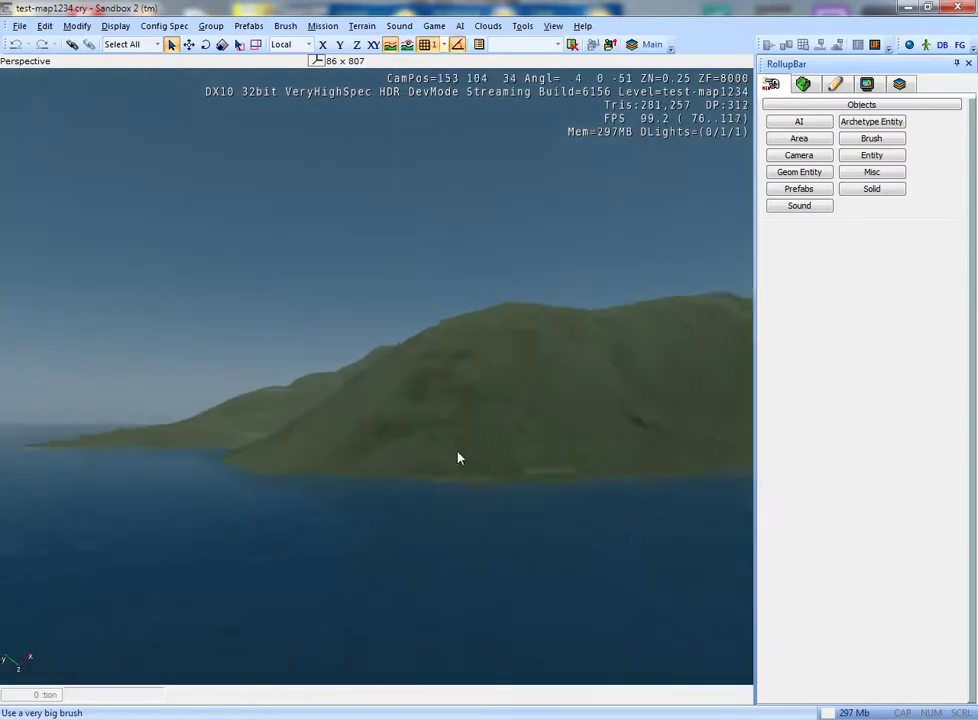
key(w)
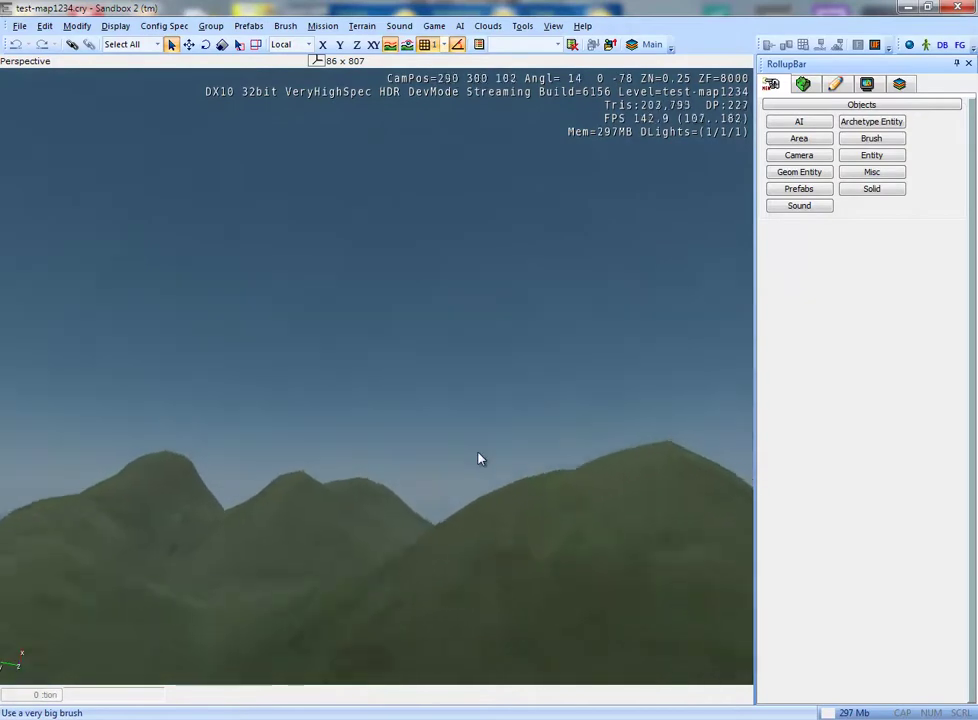
key(w)
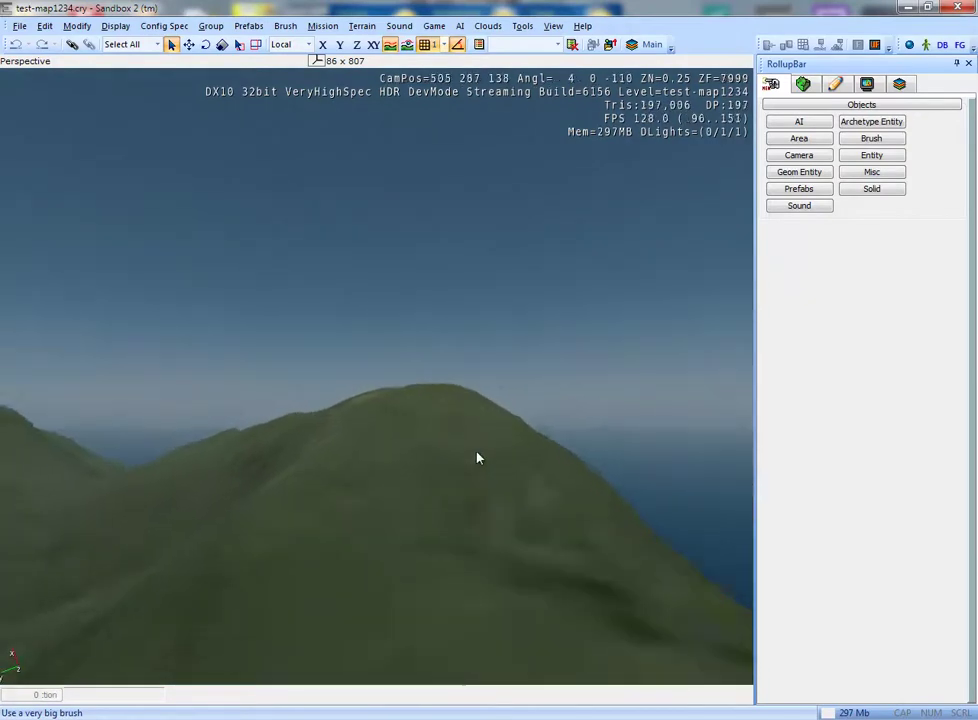
key(w)
right_drag(478, 458, 478, 458)
key(w)
key(w)
key(w)
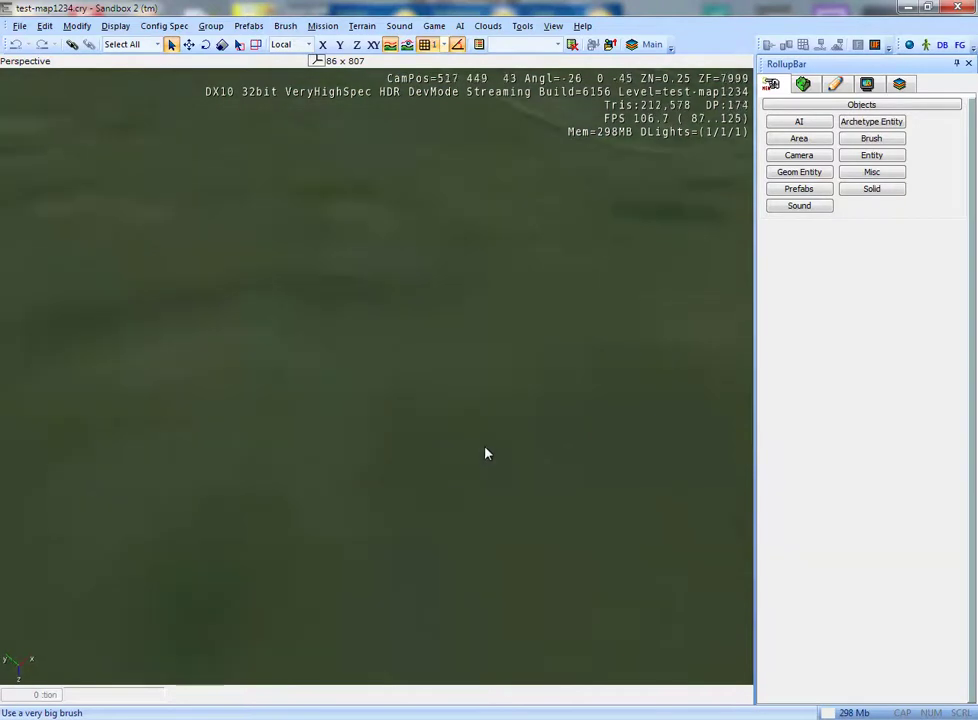
click(362, 27)
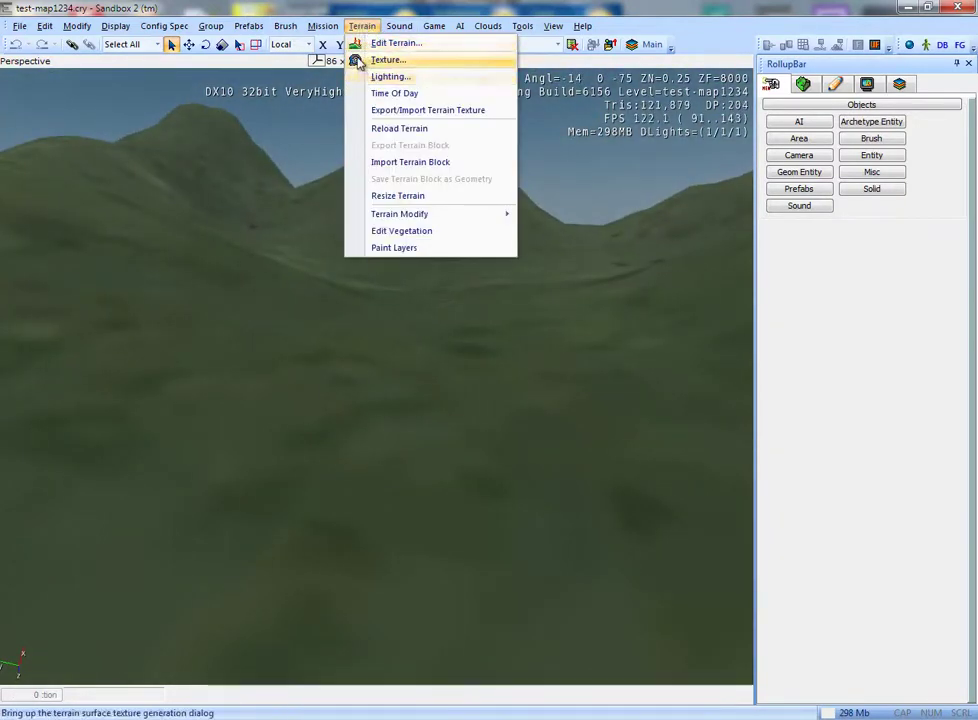
- Open the Terrain Layers Editor and select the Default layer
click(358, 60)
drag(420, 216, 350, 261)
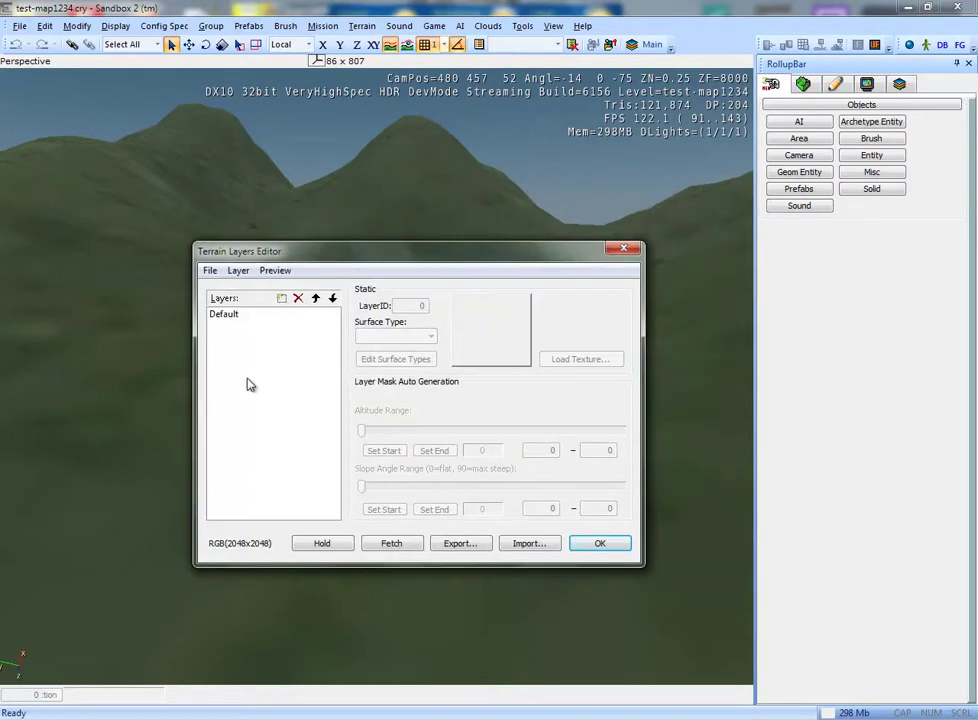
click(228, 320)
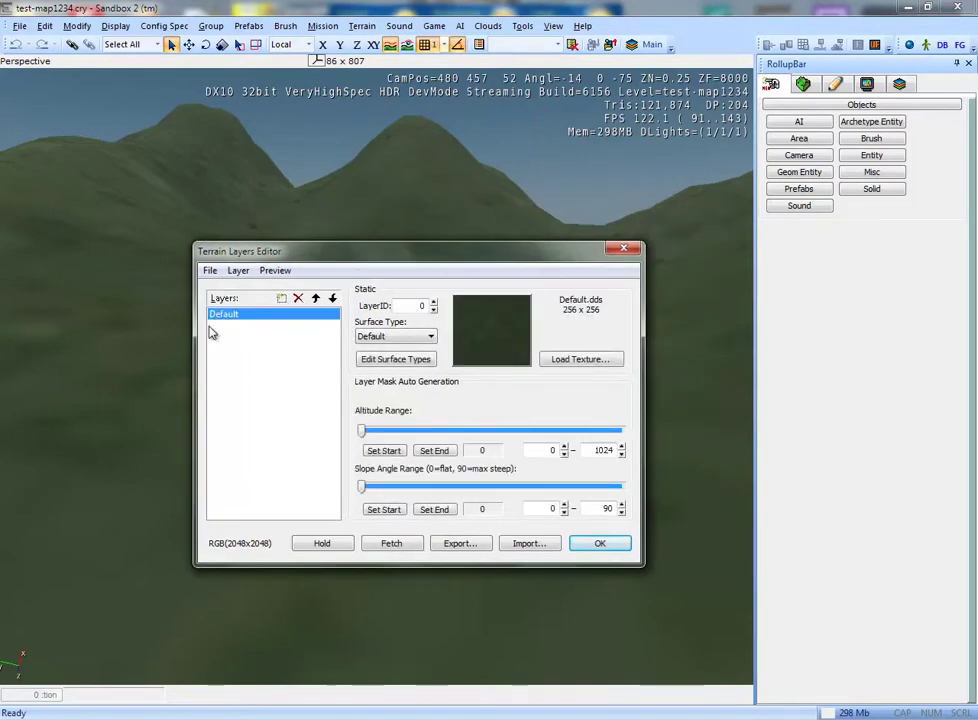
drag(523, 266, 401, 372)
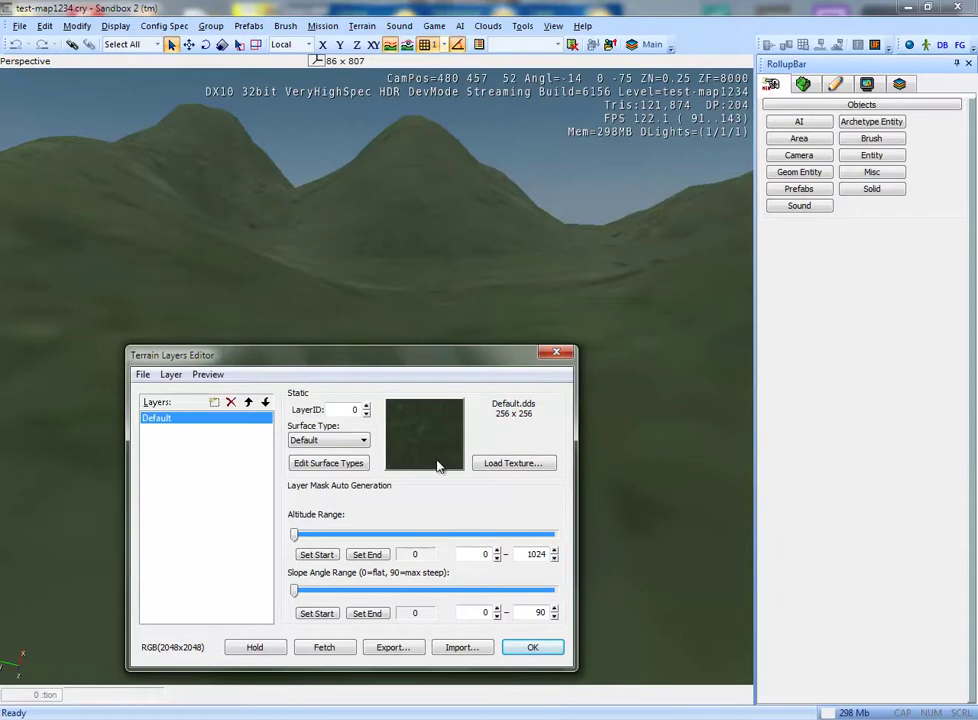
drag(437, 354, 357, 360)
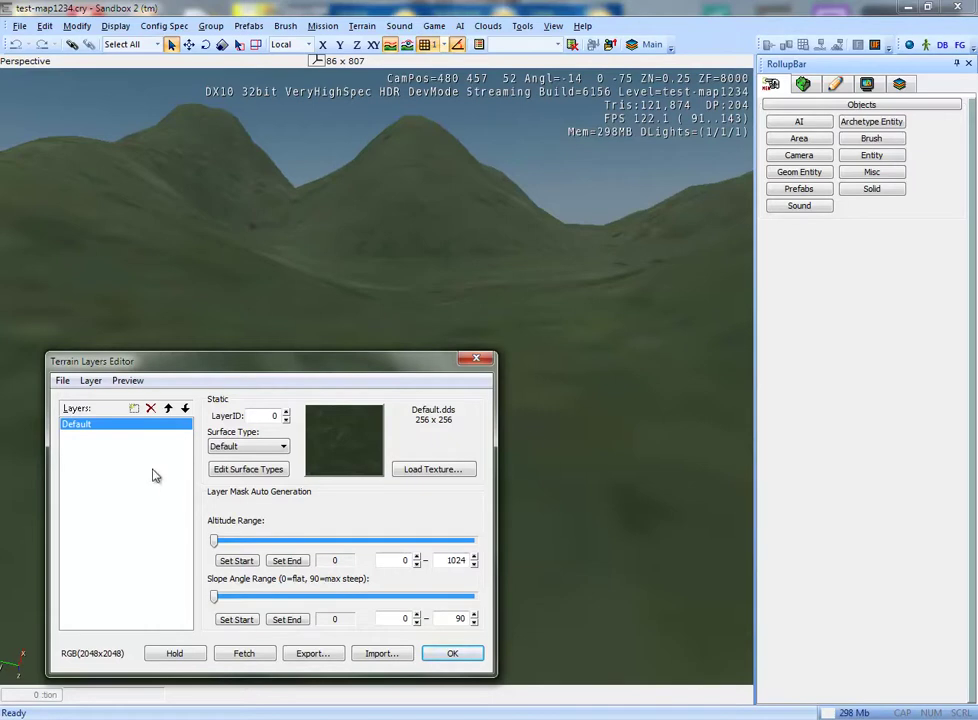
drag(239, 364, 360, 320)
- Add a new terrain layer named Sand and select it
click(255, 366)
text(Sand)
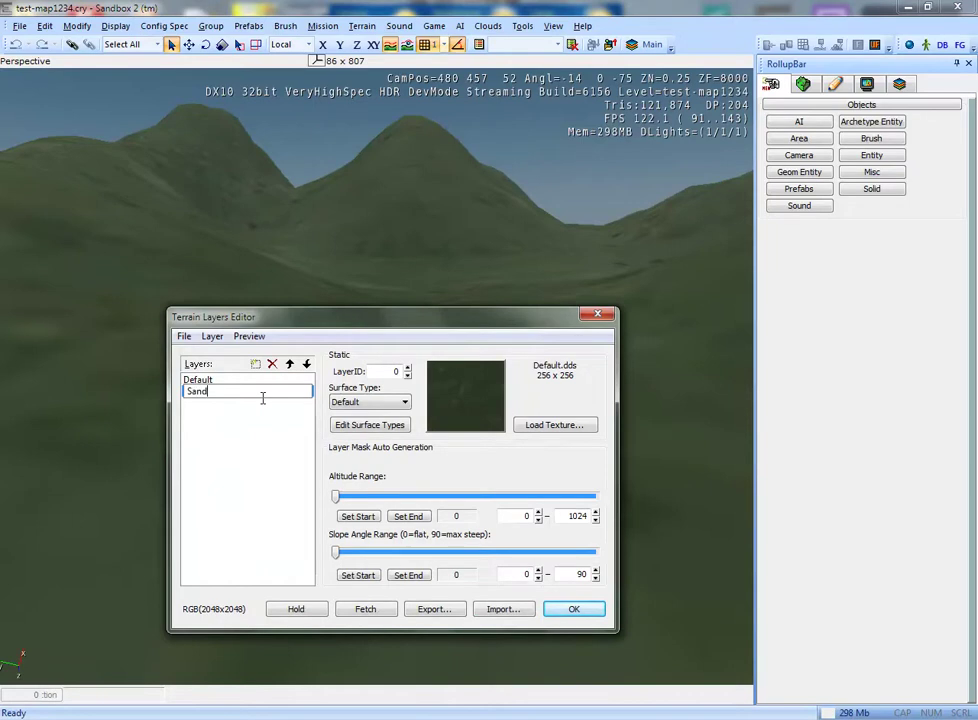
key(Return)
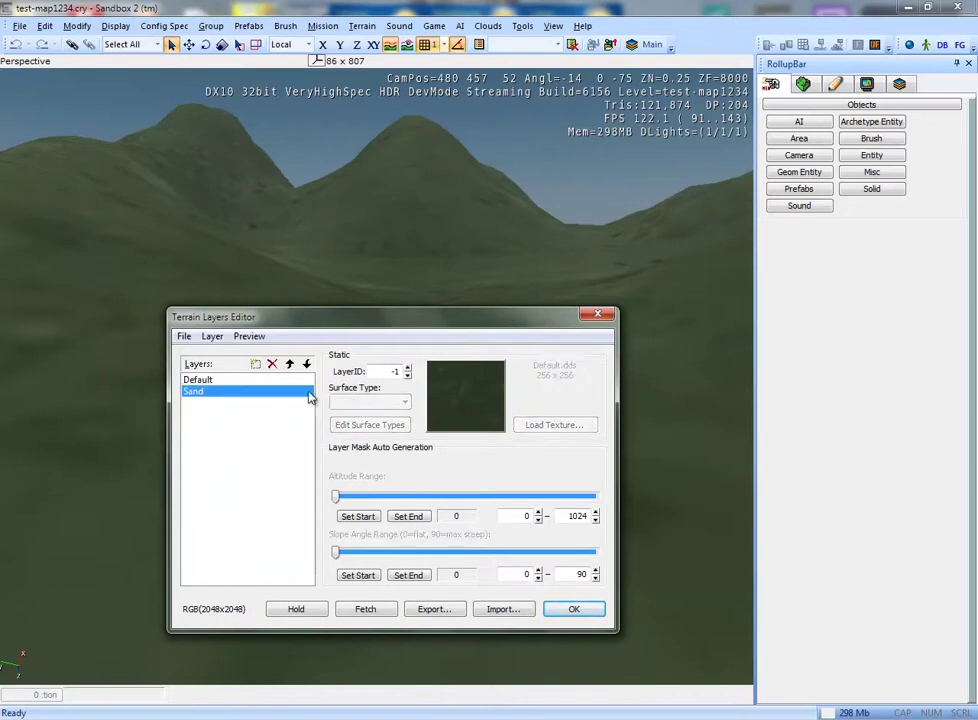
click(305, 392)
- Rename SurfaceType1 to Sand in the surface types editor
click(390, 429)
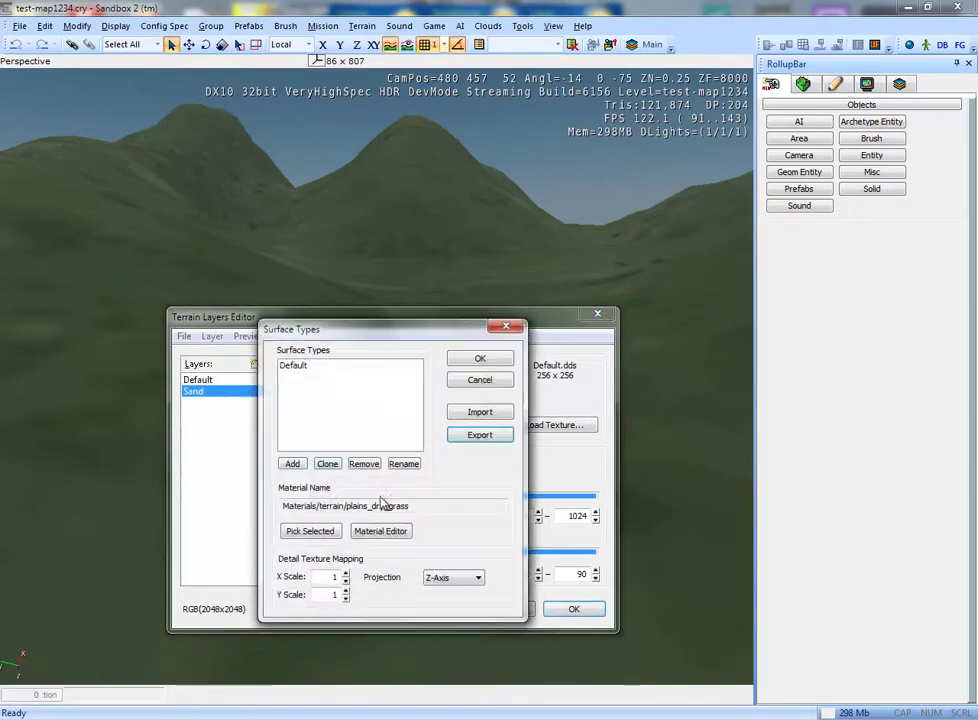
click(306, 376)
click(403, 464)
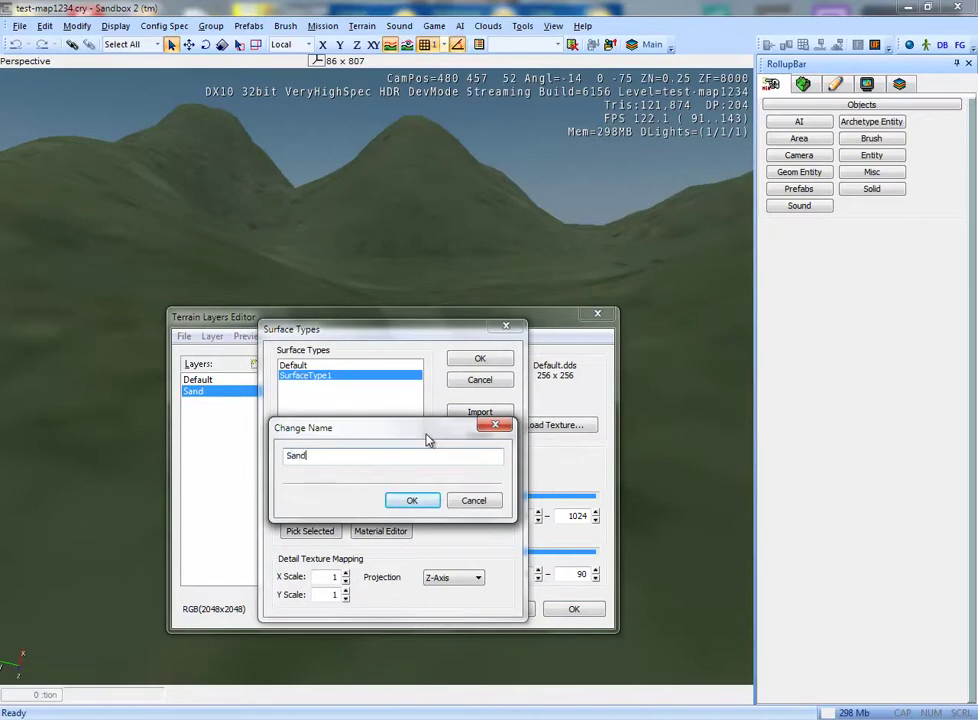
key(Return)
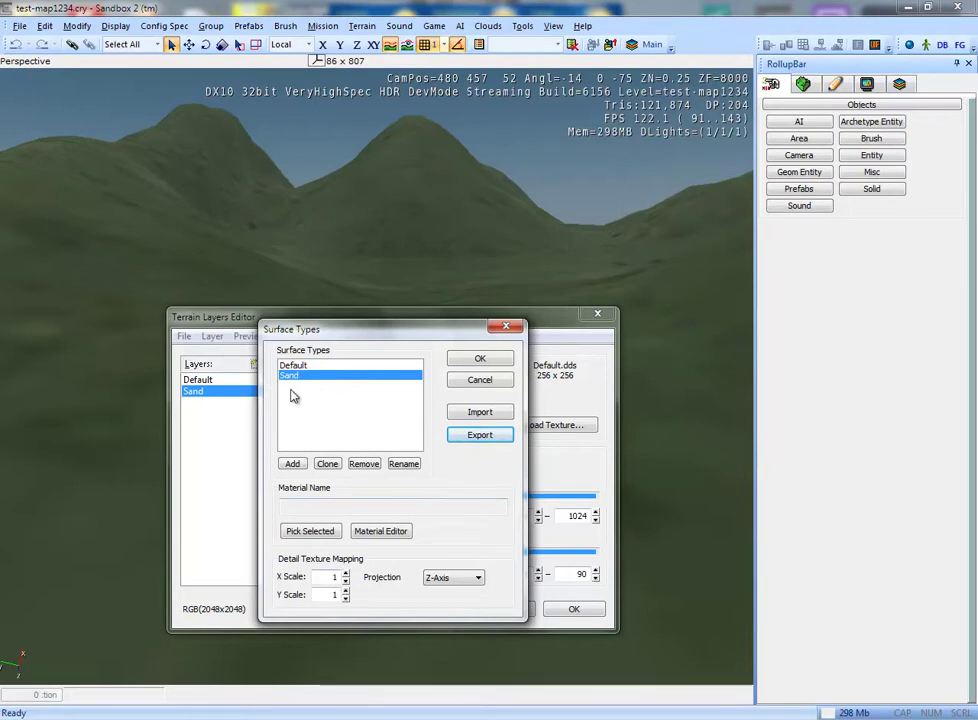
- Pick the beach_white_sand_dry material from the Materials/terrain folder
click(381, 533)
click(111, 351)
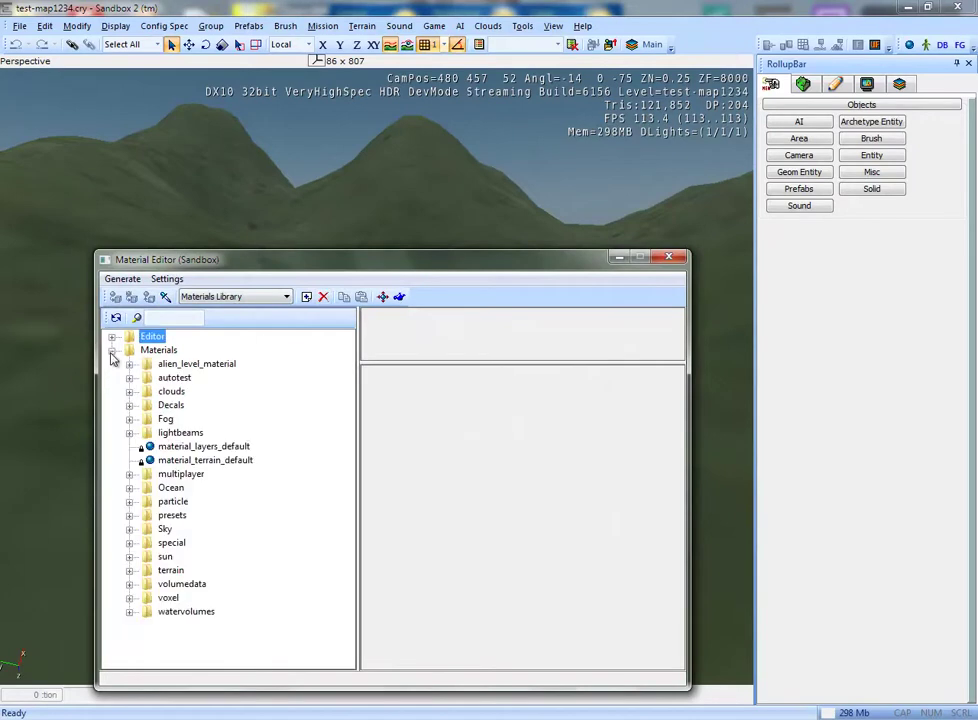
drag(230, 259, 252, 154)
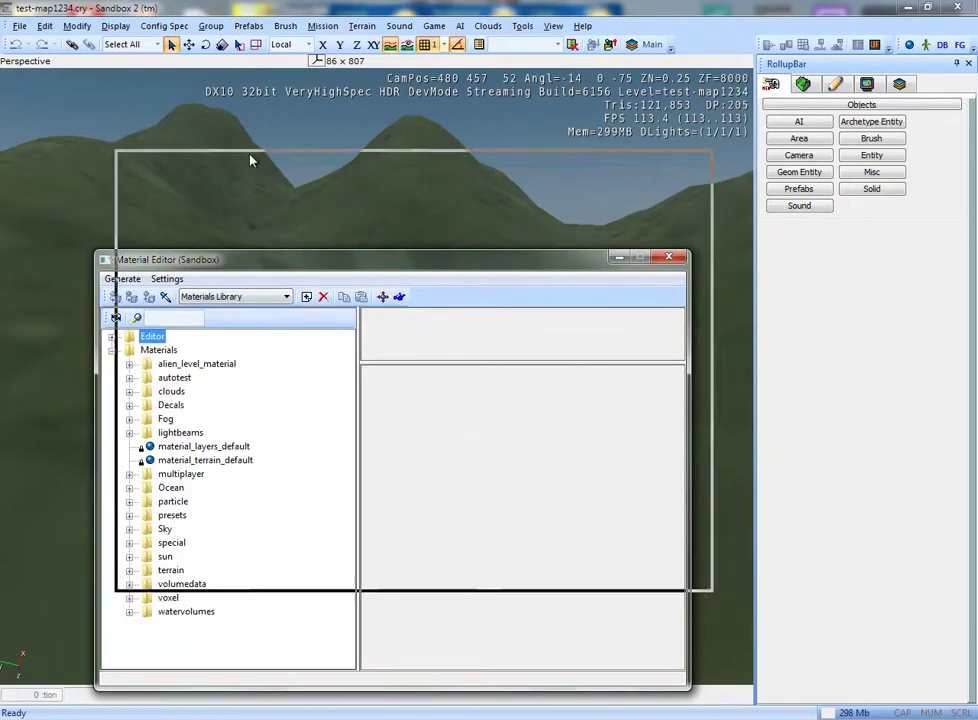
click(151, 466)
click(245, 301)
drag(706, 323, 699, 426)
mouse_move(543, 408)
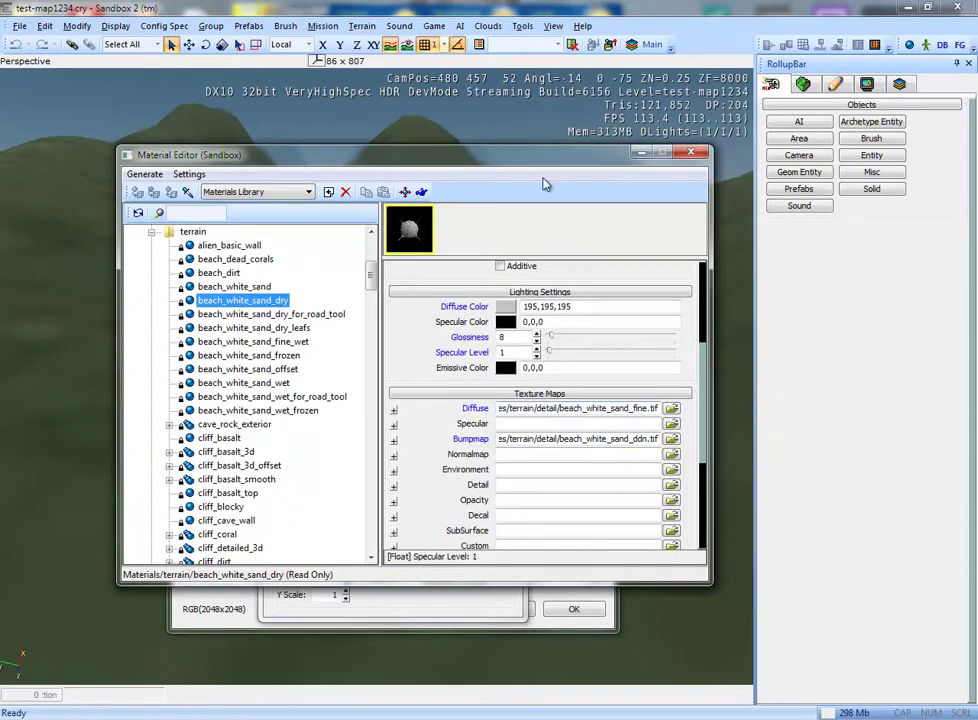
click(690, 155)
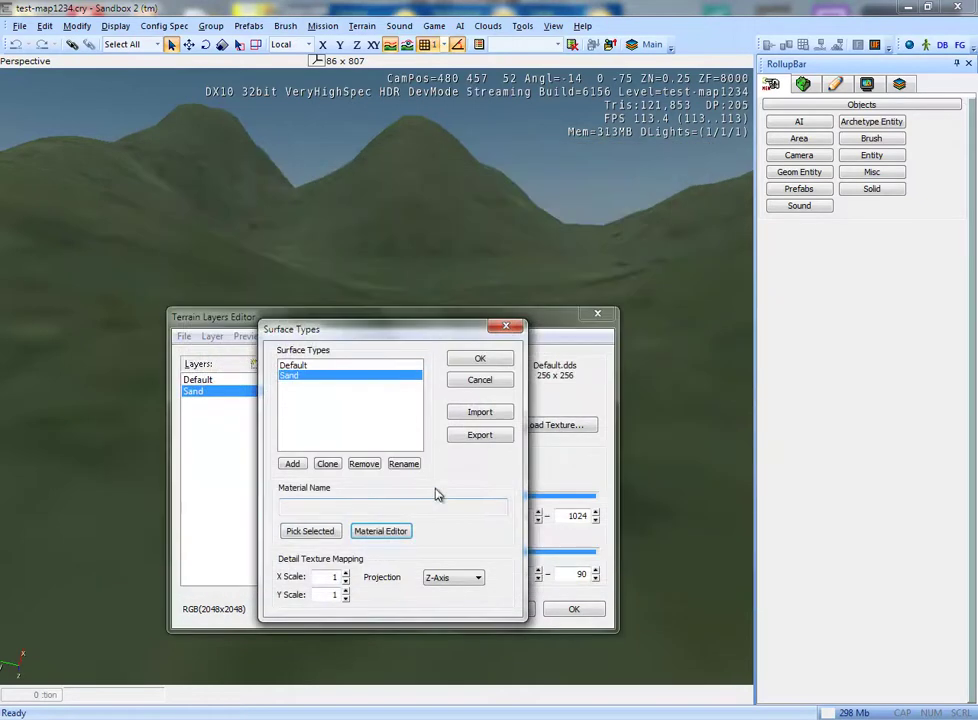
- Assign Materials/terrain/beach_white_sand_dry to the Sand surface type and confirm
click(306, 536)
drag(282, 508, 482, 511)
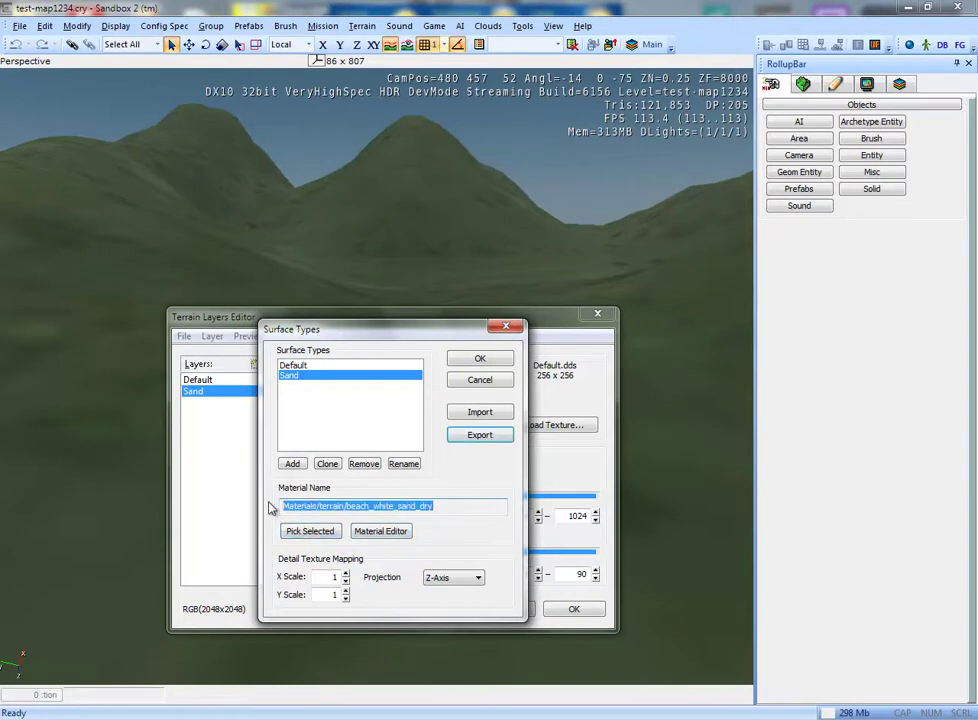
click(455, 511)
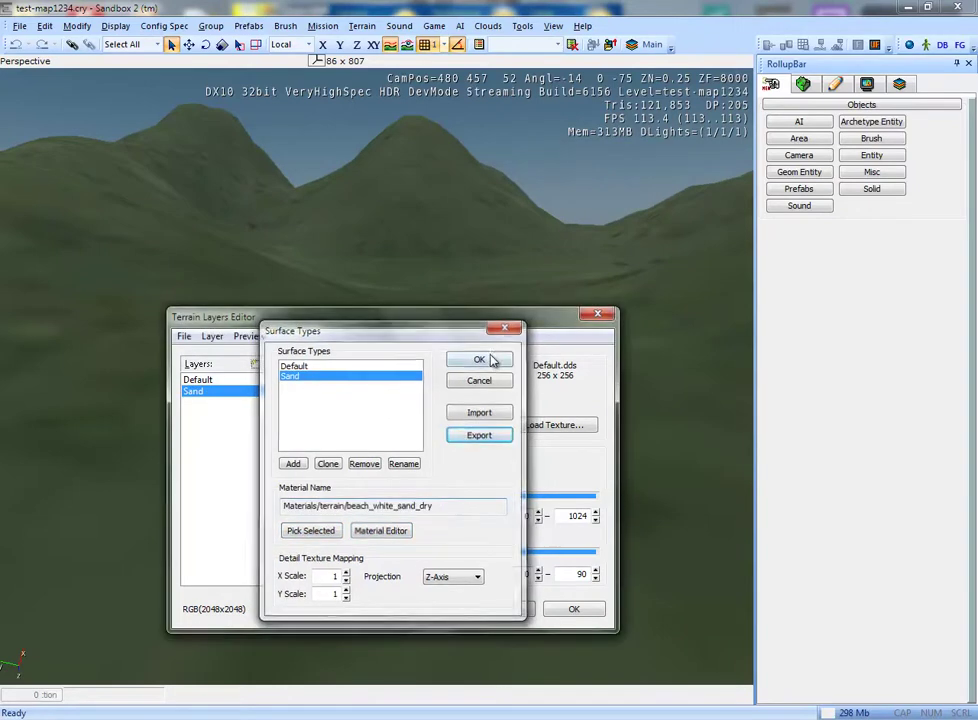
click(480, 358)
click(384, 402)
- Set the Sand layer's surface type to Sand and load the beach_white_sand_dry.dds texture
click(383, 436)
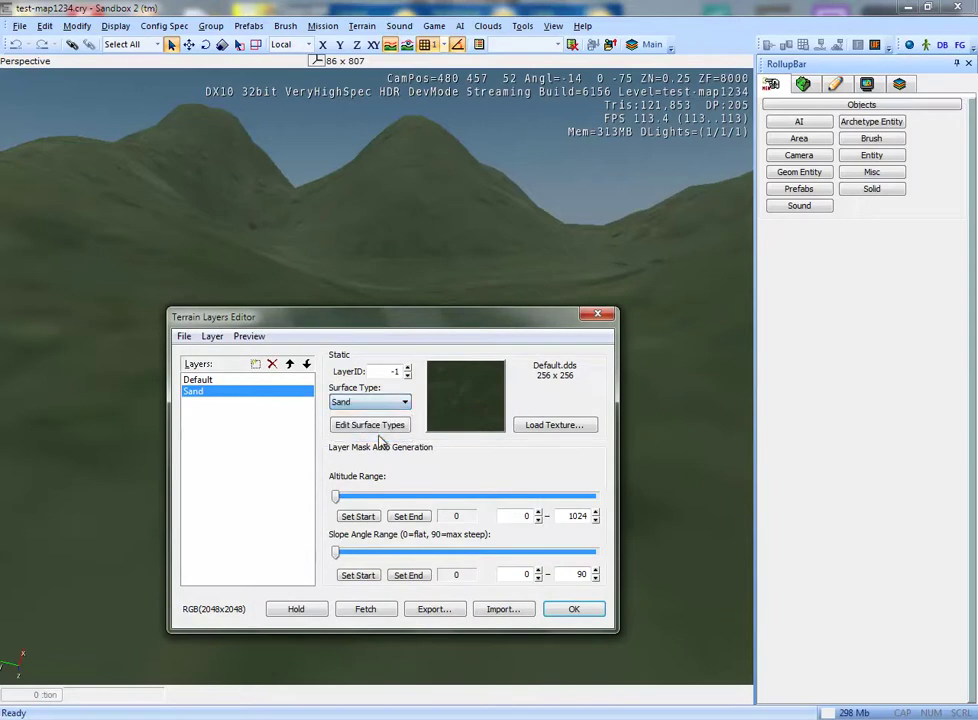
click(466, 405)
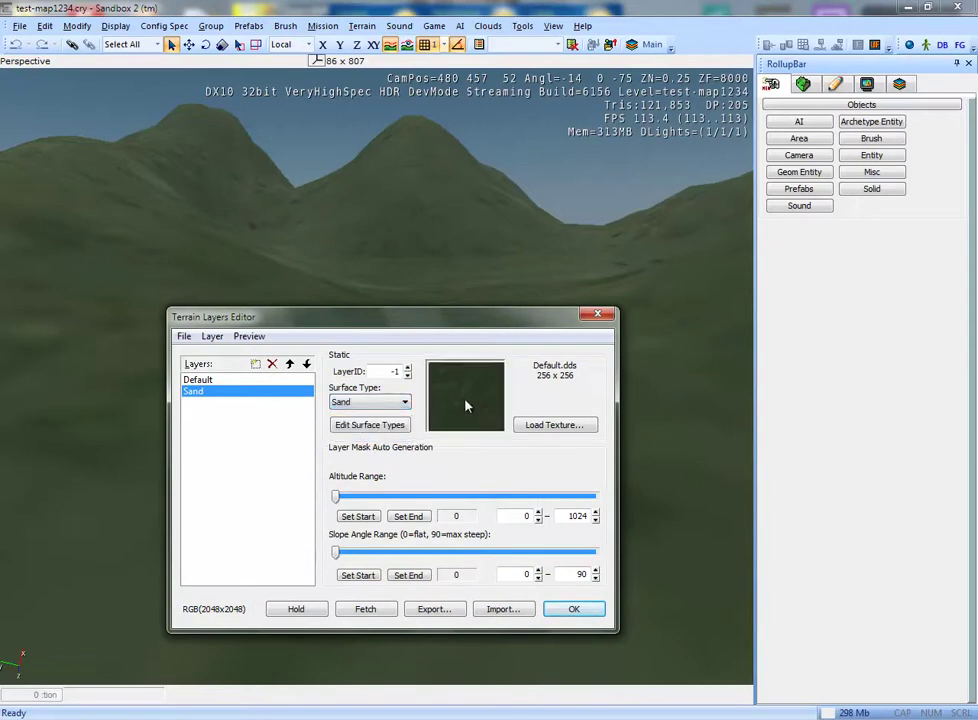
drag(422, 220, 302, 244)
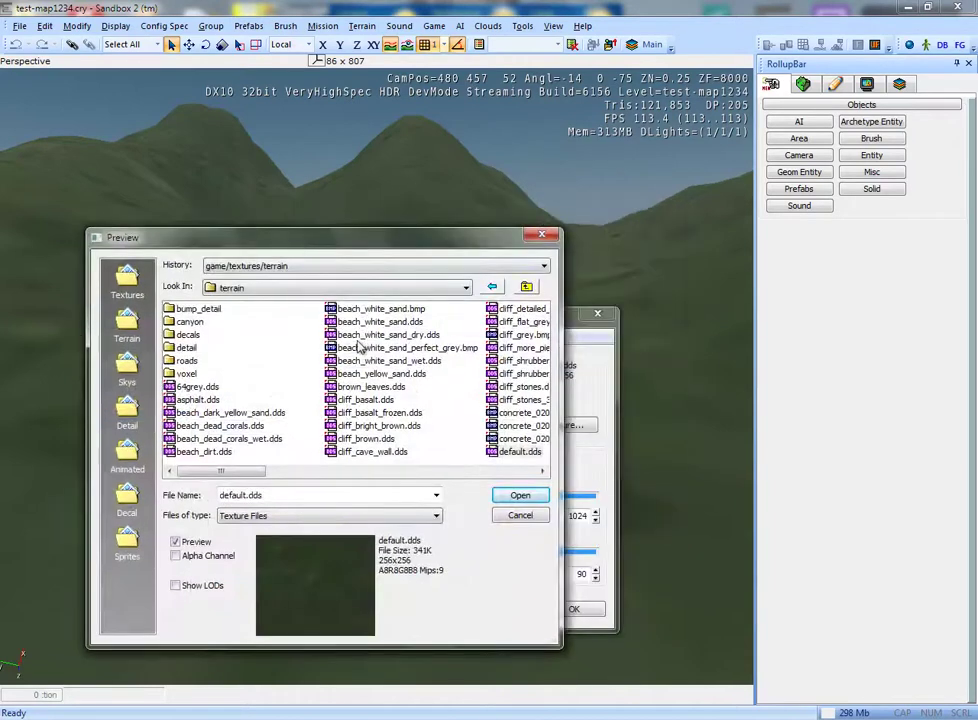
click(345, 336)
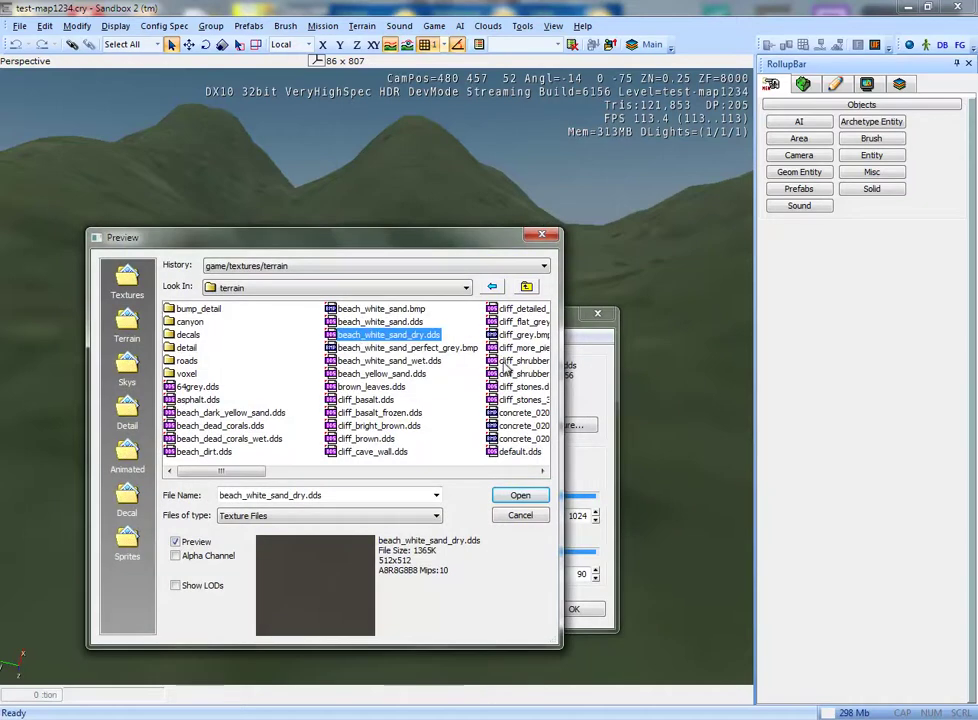
click(522, 496)
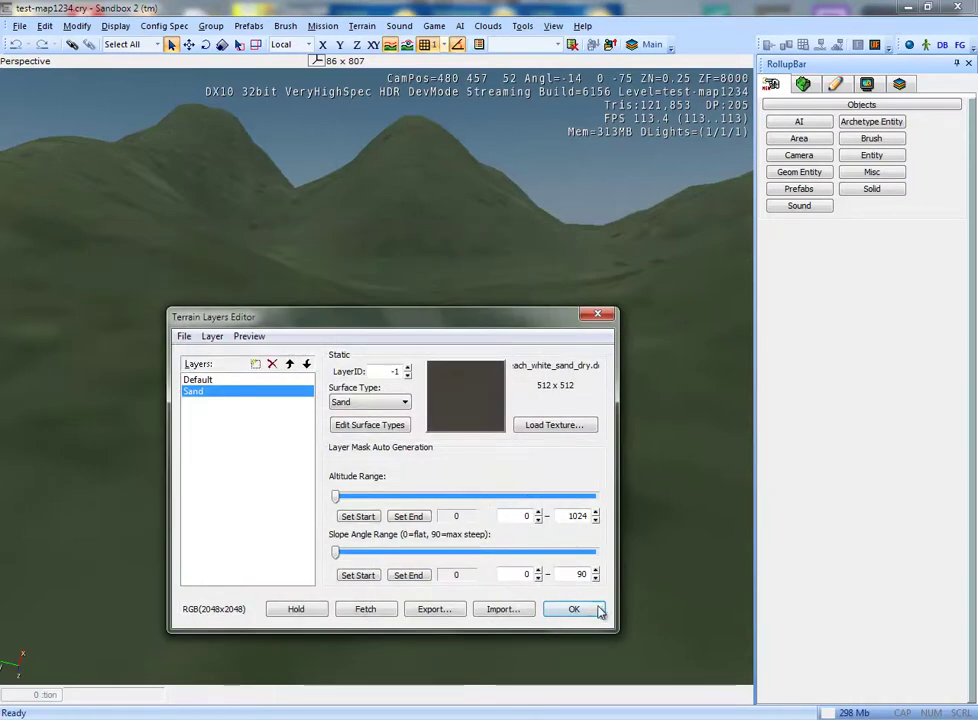
click(598, 610)
mouse_move(367, 567)
right_down()
mouse_move(342, 571)
mouse_move(383, 572)
mouse_move(371, 565)
right_up()
- Turn on the Layer Painter for the Sand layer with brush radius about 17.4
click(803, 85)
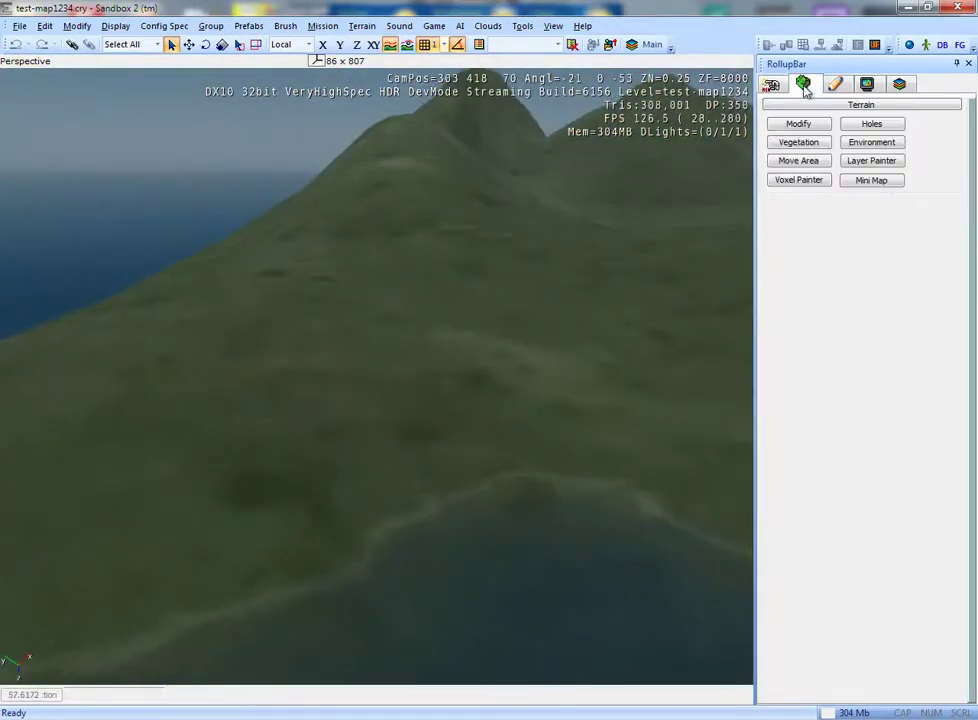
click(866, 166)
right_drag(476, 415, 476, 425)
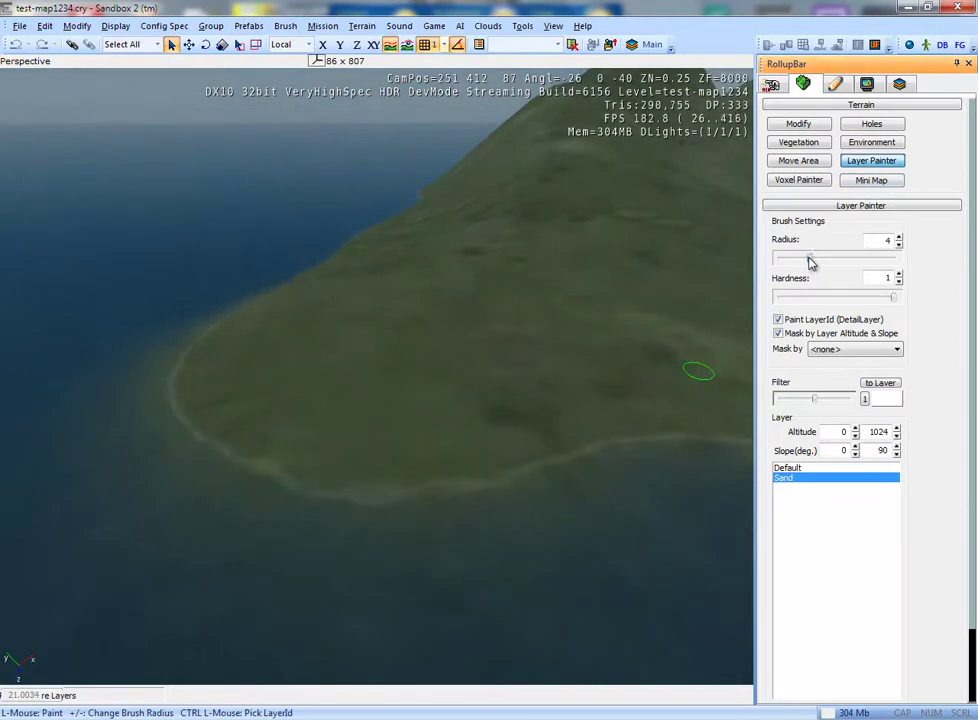
drag(828, 262, 836, 262)
click(771, 84)
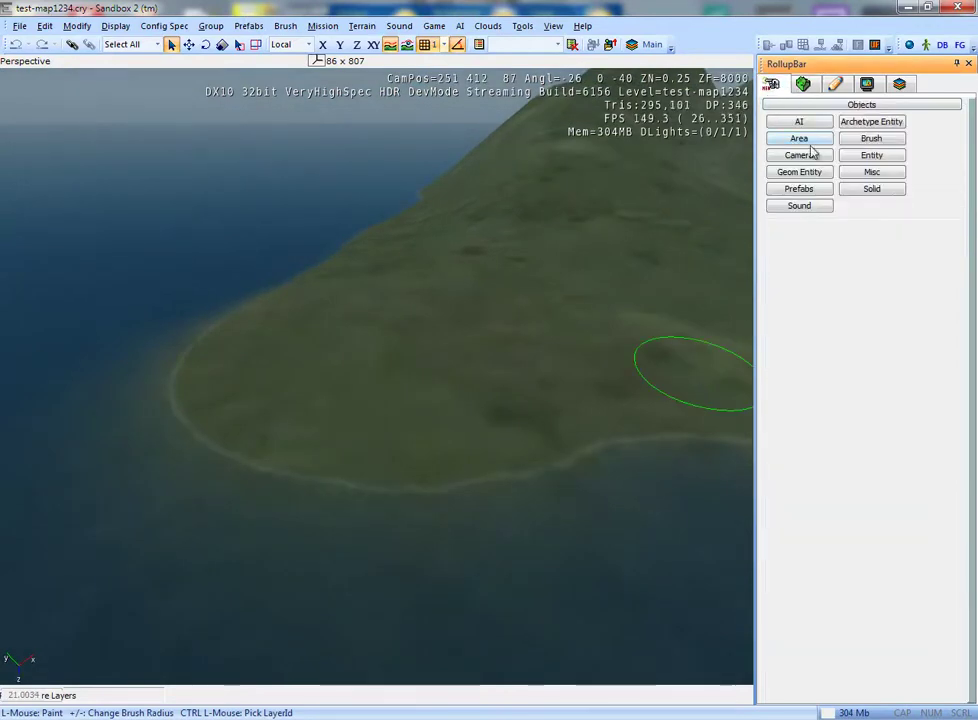
click(804, 86)
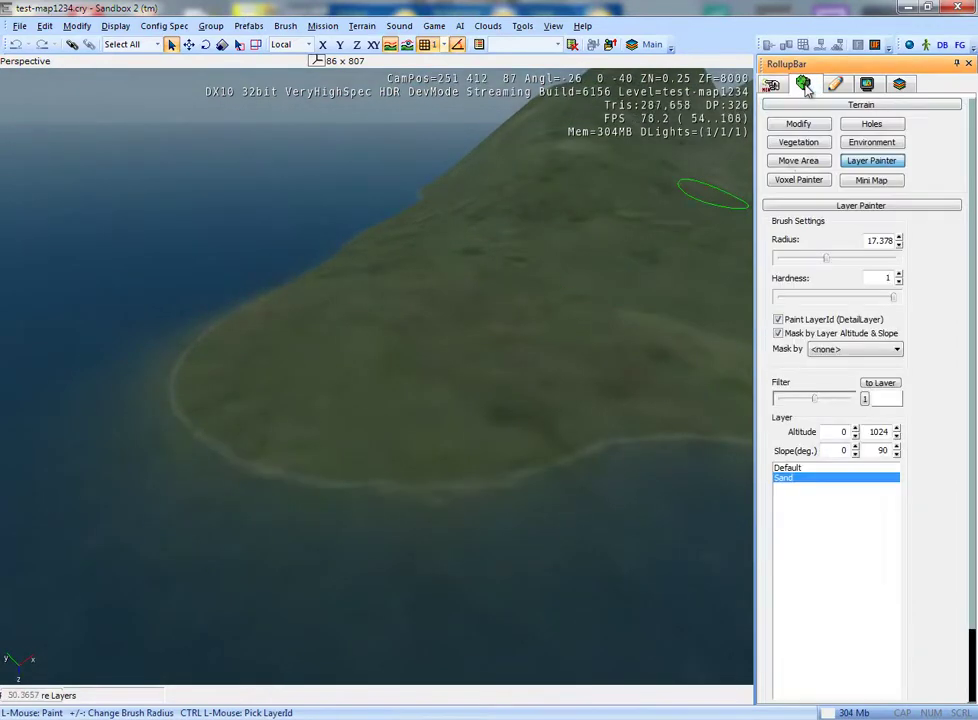
click(889, 167)
click(880, 167)
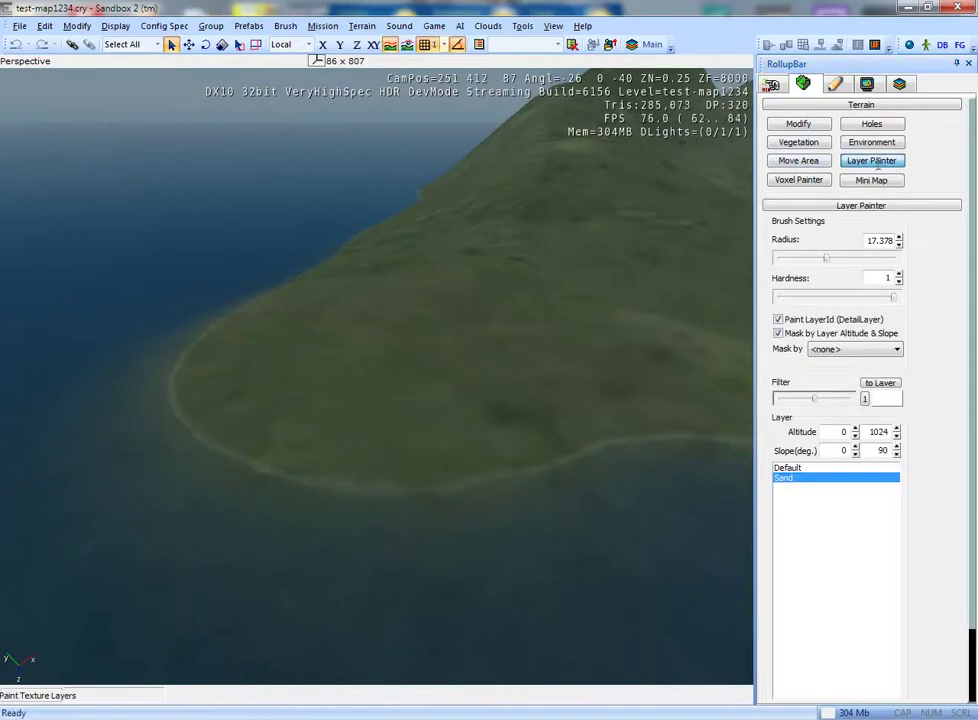
- Set the brush radius to about 15 and paint sand along the first stretch of coastline
scroll(530, 423, up, 3)
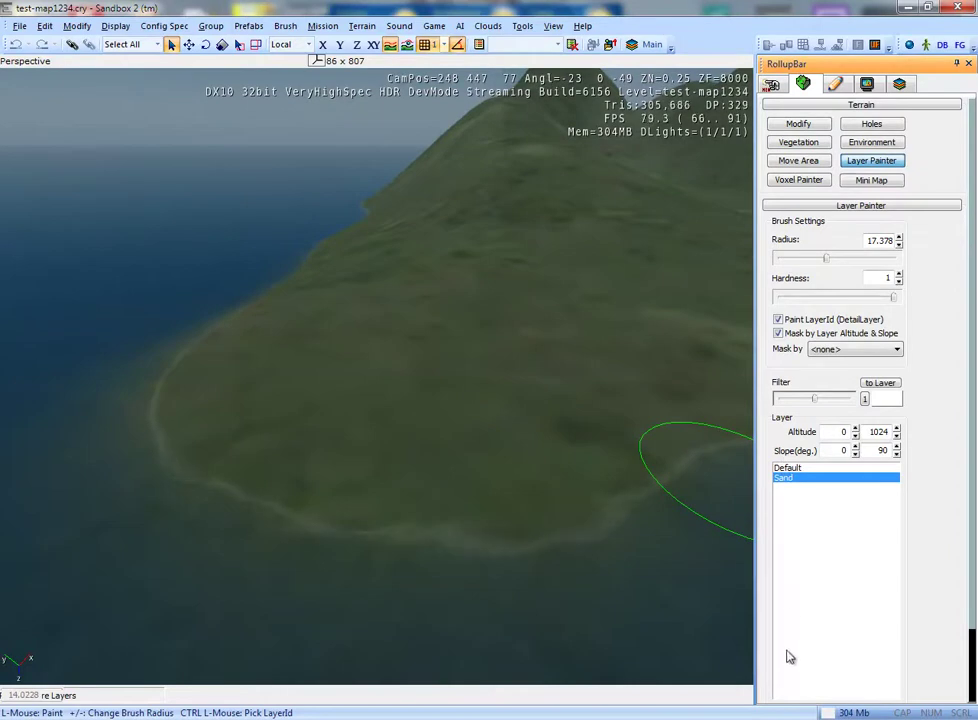
right_drag(437, 504, 408, 502)
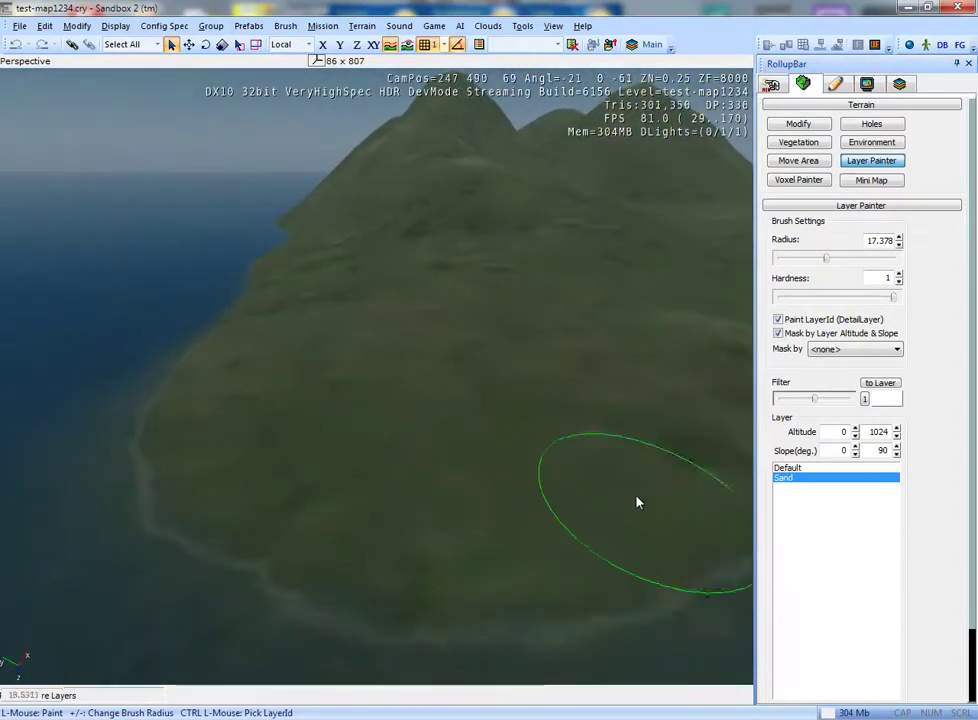
right_drag(605, 500, 565, 463)
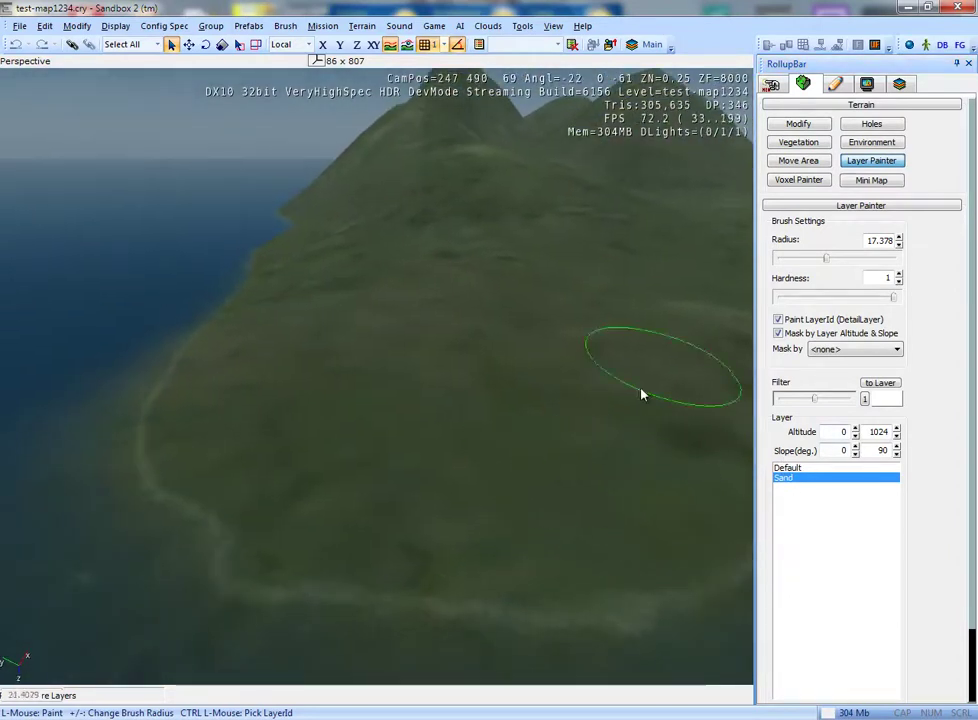
mouse_move(826, 258)
mouse_down()
mouse_move(848, 262)
mouse_move(814, 262)
mouse_up()
mouse_move(487, 419)
right_down()
mouse_move(504, 405)
mouse_move(336, 498)
right_up()
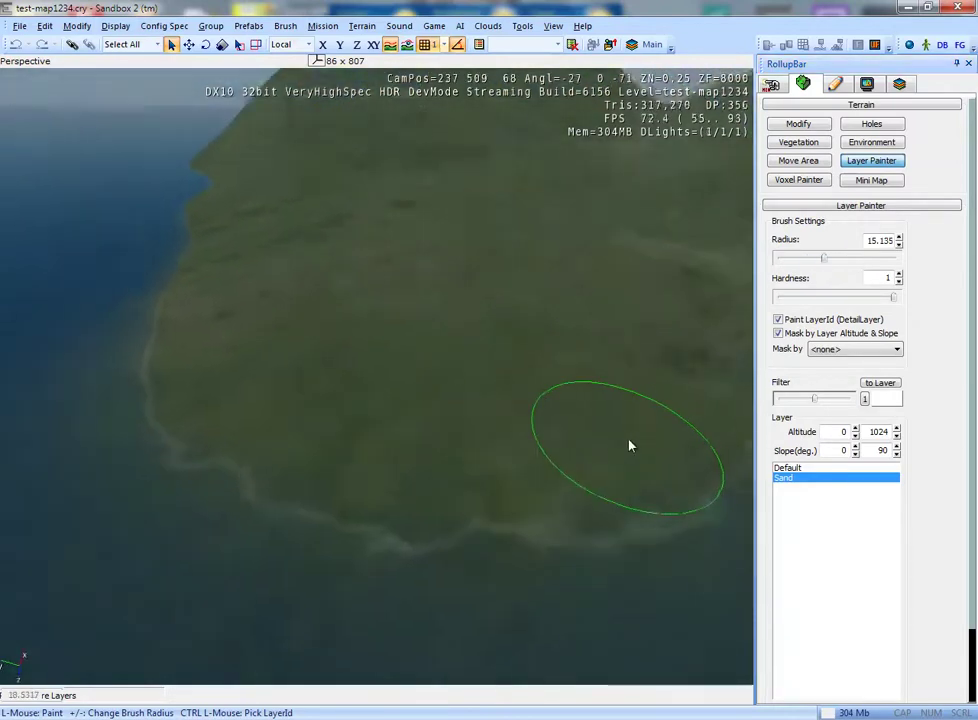
drag(336, 498, 644, 508)
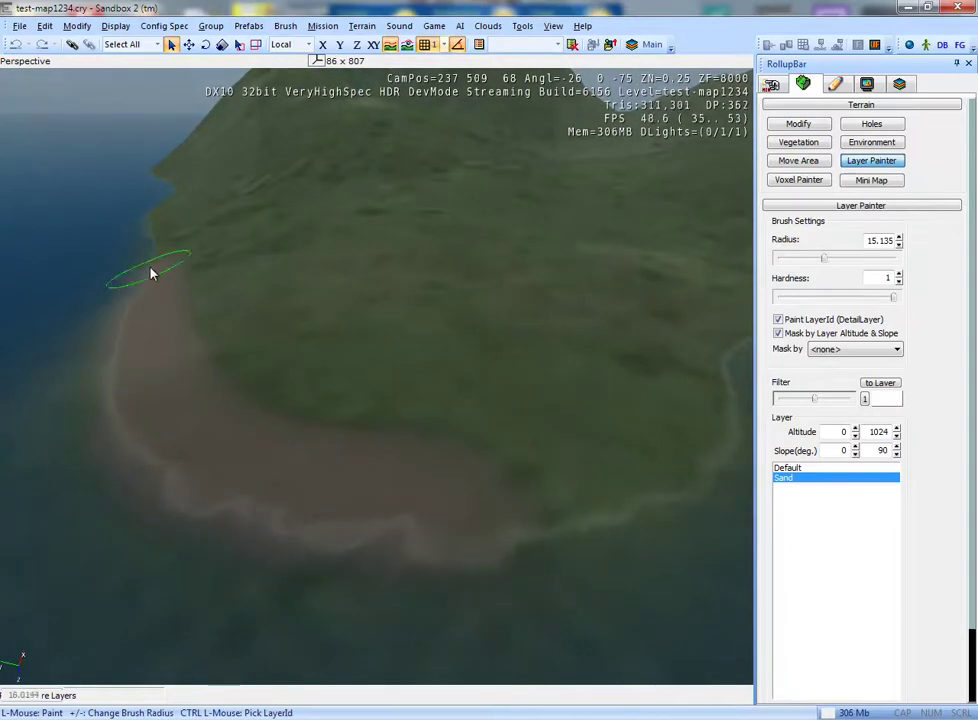
- Continue painting the sand band around the rest of the island's shoreline
right_drag(644, 508, 428, 434)
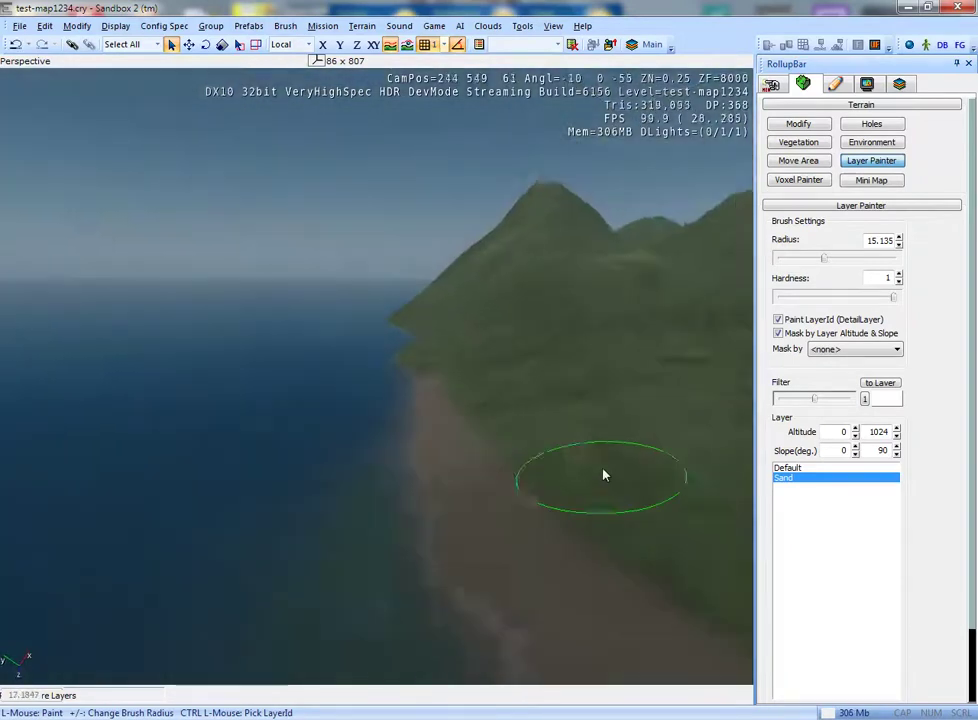
right_drag(412, 384, 236, 454)
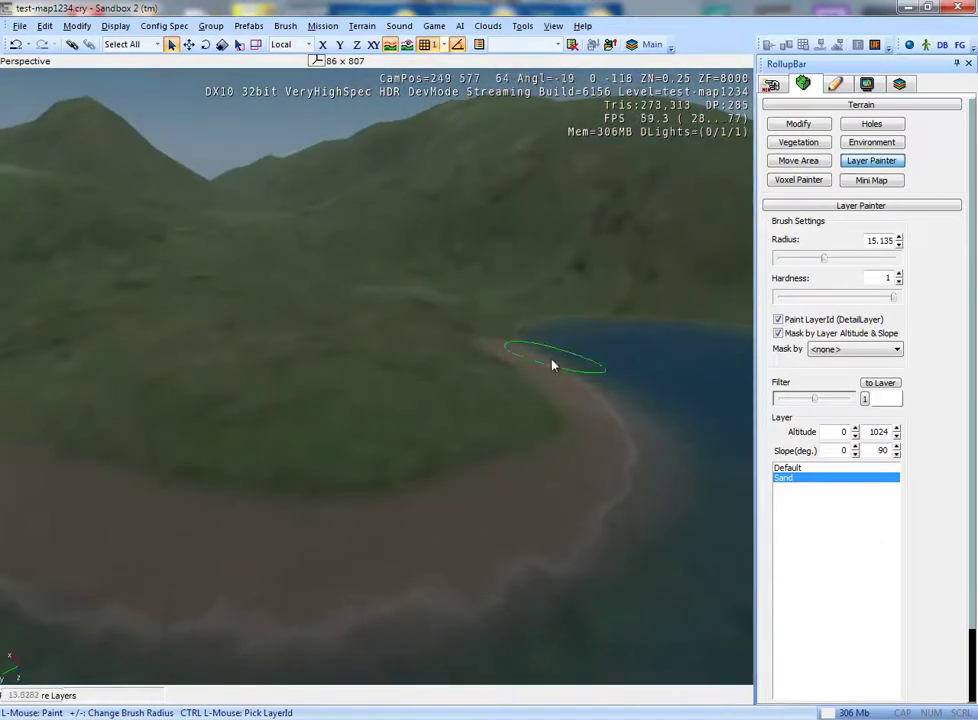
drag(514, 315, 636, 326)
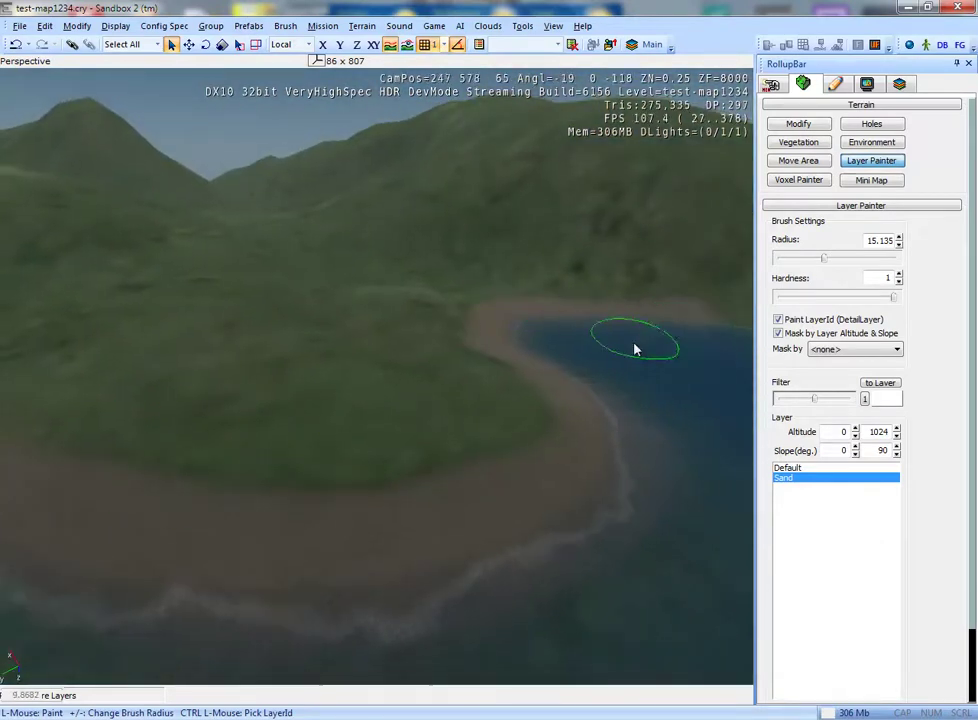
right_drag(646, 345, 476, 362)
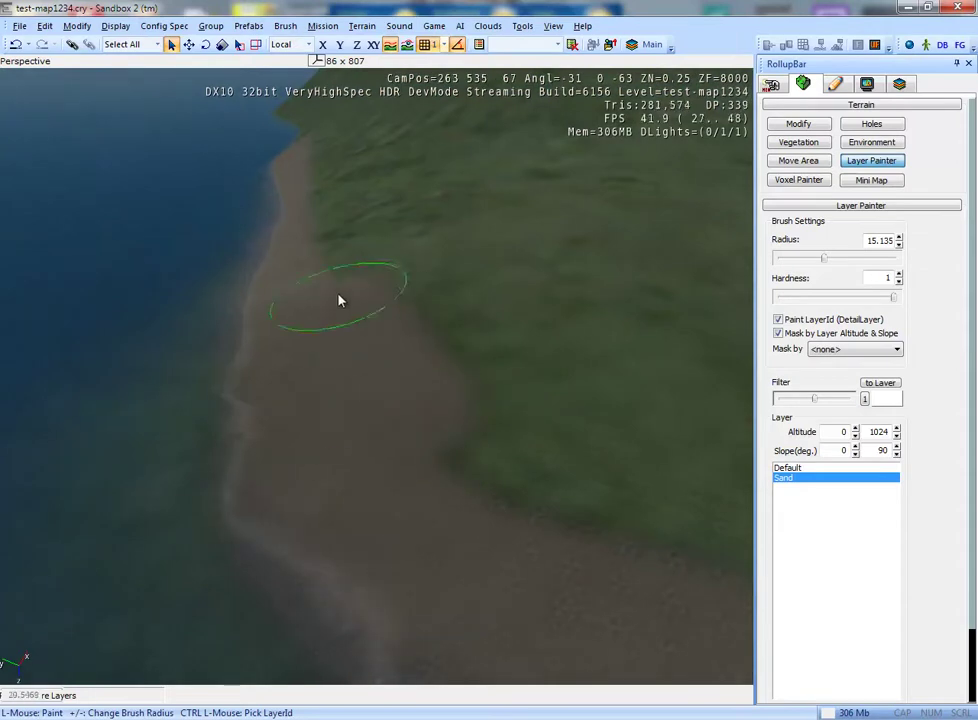
drag(342, 313, 305, 163)
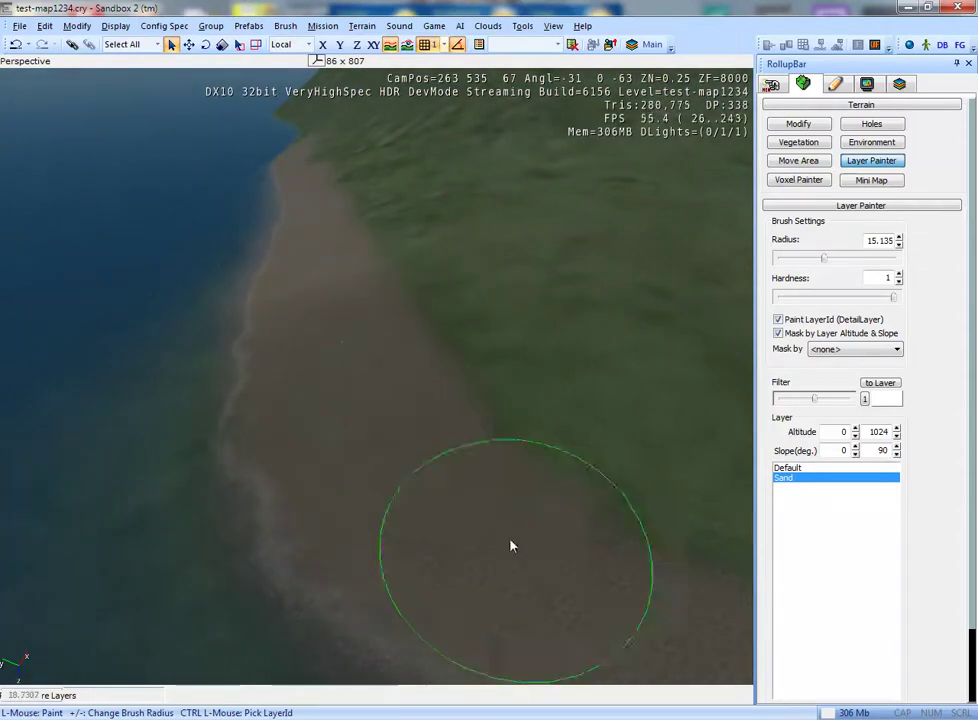
right_drag(509, 544, 467, 515)
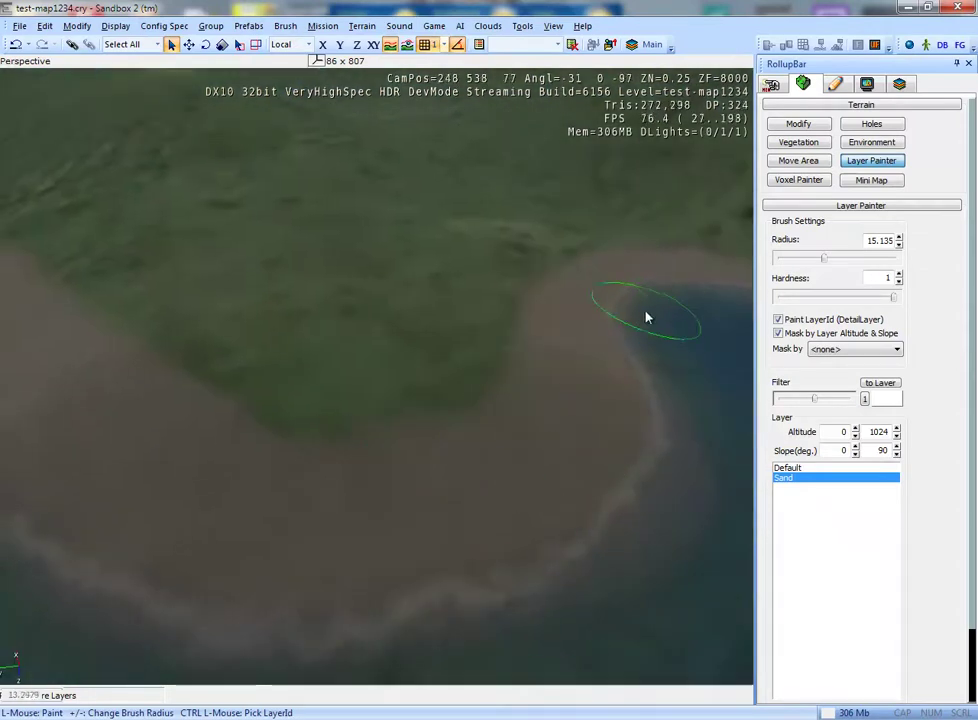
right_drag(655, 281, 624, 311)
right_drag(438, 266, 386, 349)
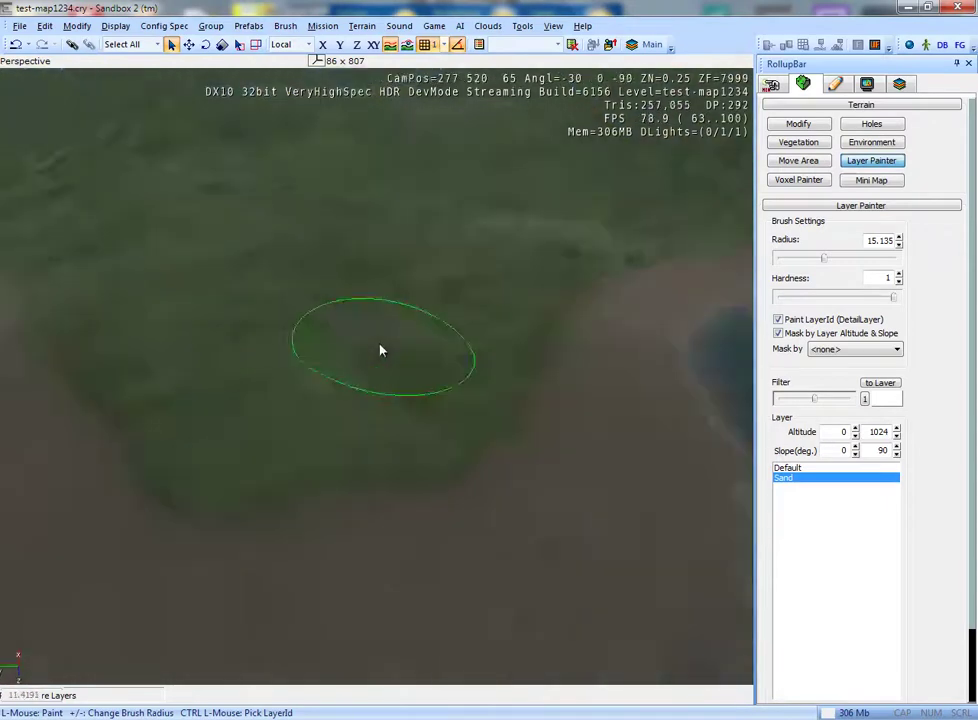
- Turn off layer painting and move the camera along the beach to face the green hills
click(871, 163)
right_drag(498, 347, 372, 398)
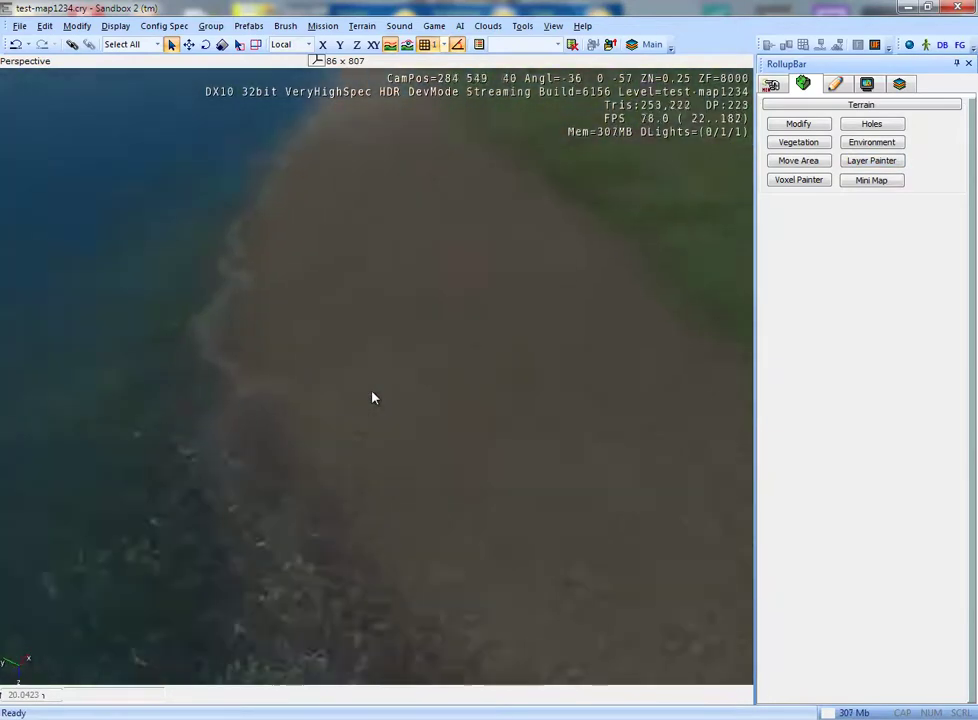
middle_drag(372, 398, 372, 398)
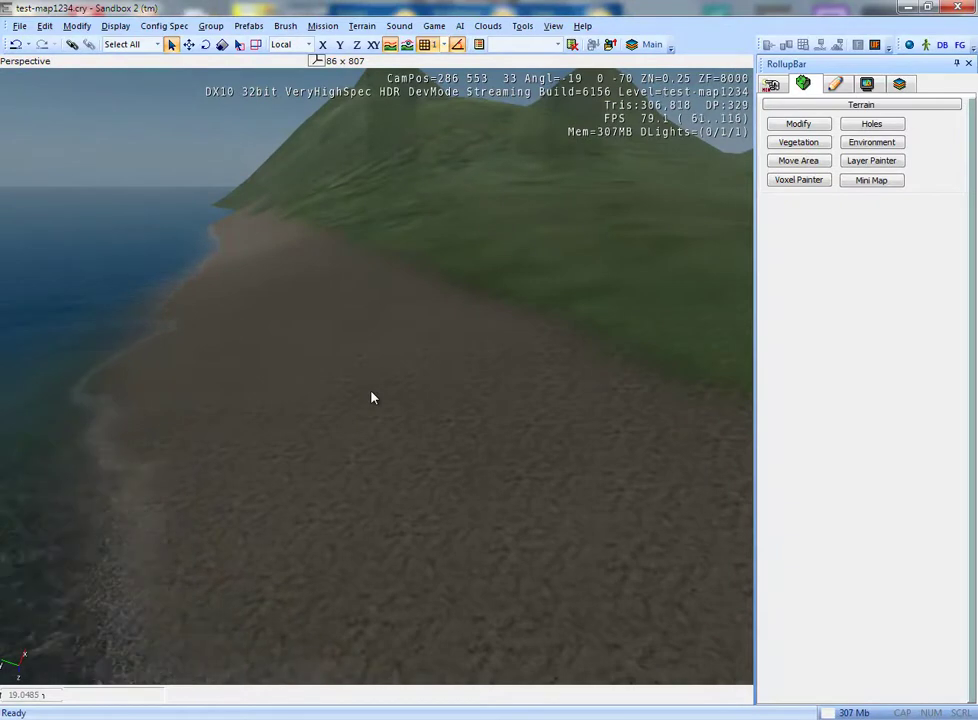
right_drag(371, 398, 373, 398)
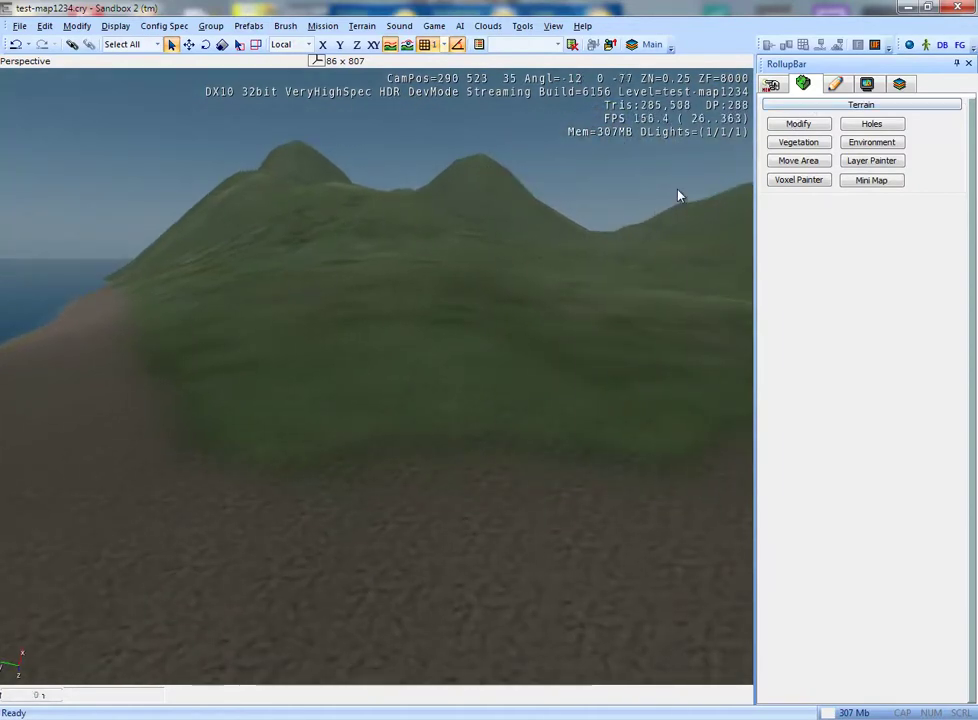
- Open the DataBase View and browse its Prefabs, Vegetation, Particles, Music, Reverb, Sound Moods and Game Tokens tabs
click(553, 27)
mouse_move(575, 44)
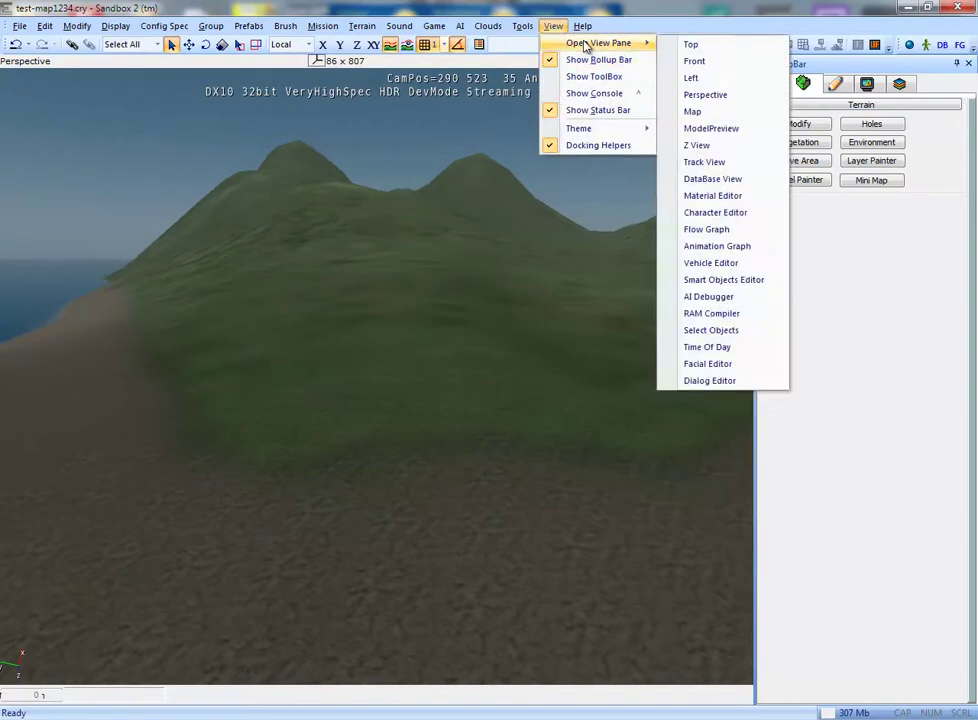
click(704, 180)
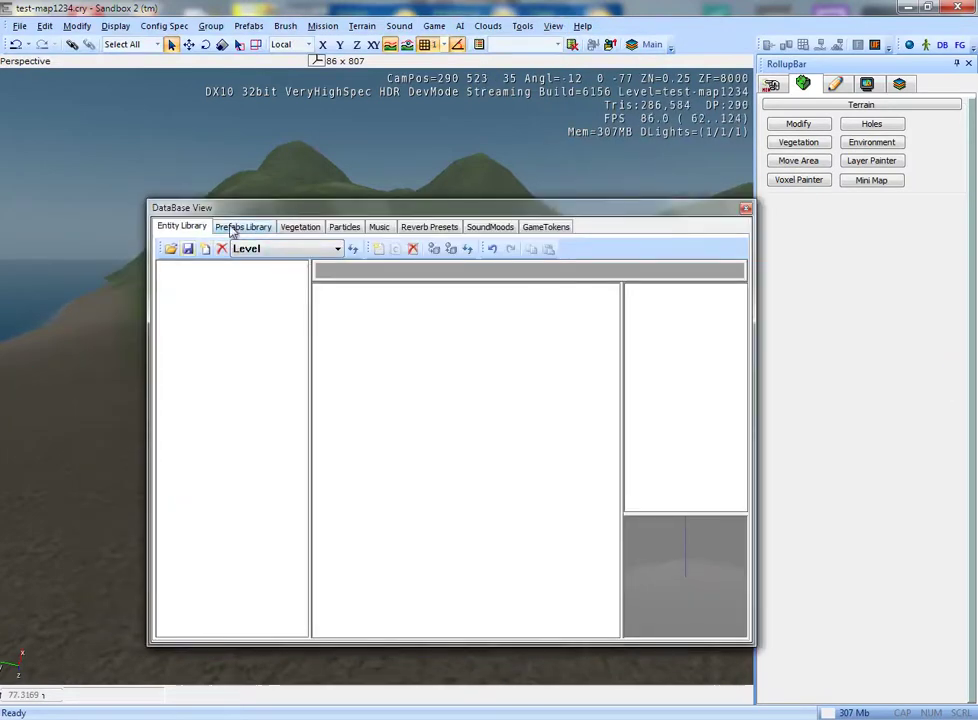
click(246, 229)
click(300, 228)
click(344, 228)
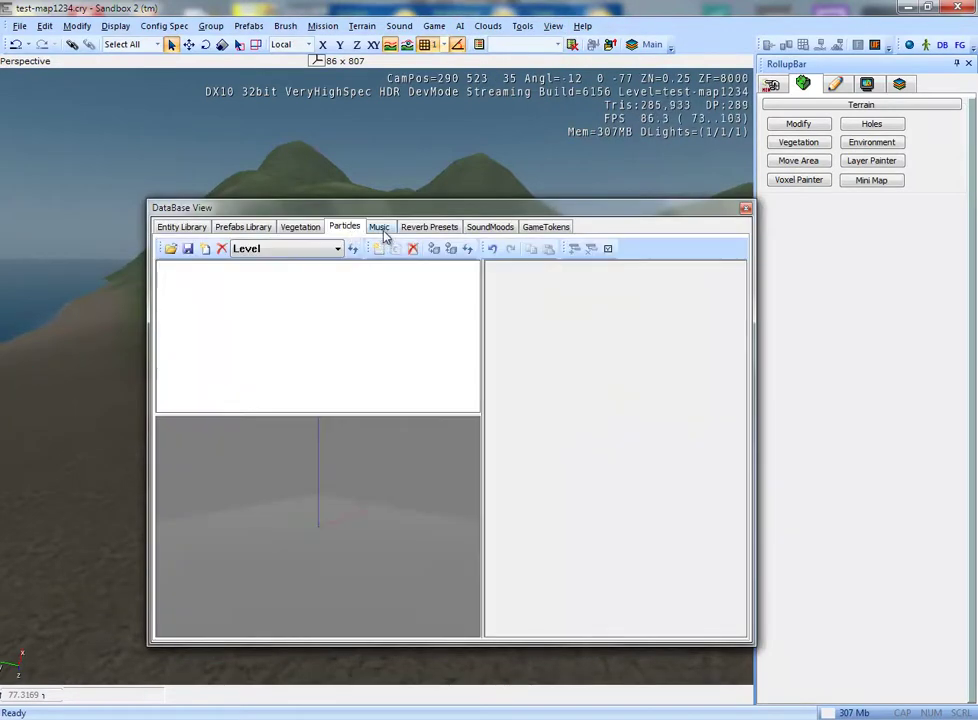
click(381, 229)
click(428, 228)
click(505, 228)
click(548, 228)
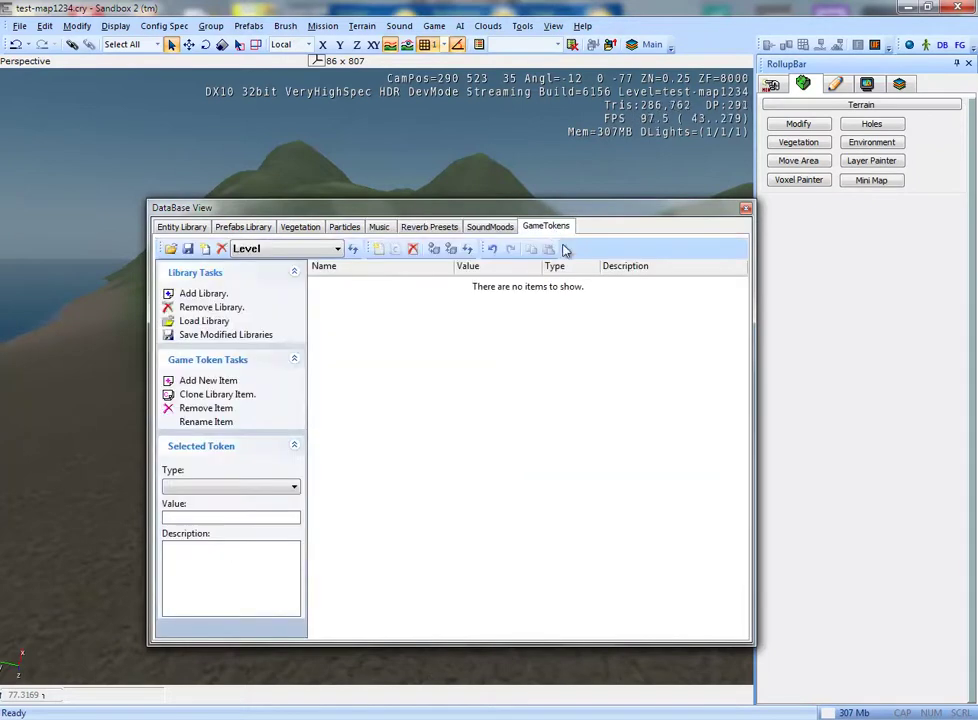
- Recheck the Prefabs, Vegetation and Particles tabs, ending on the empty Entity Library
click(203, 229)
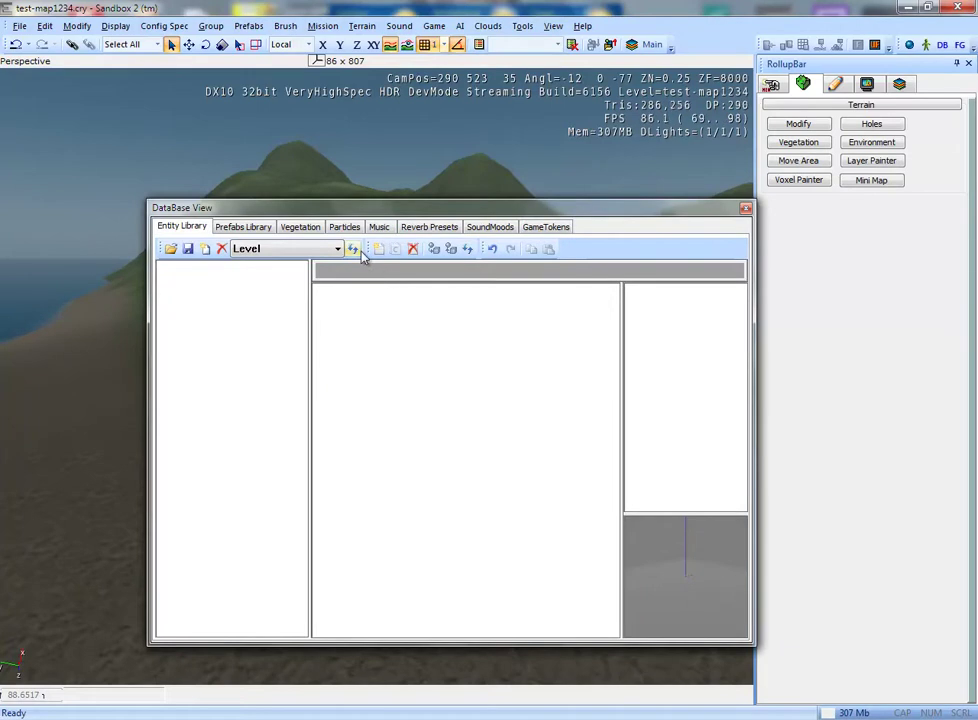
click(254, 230)
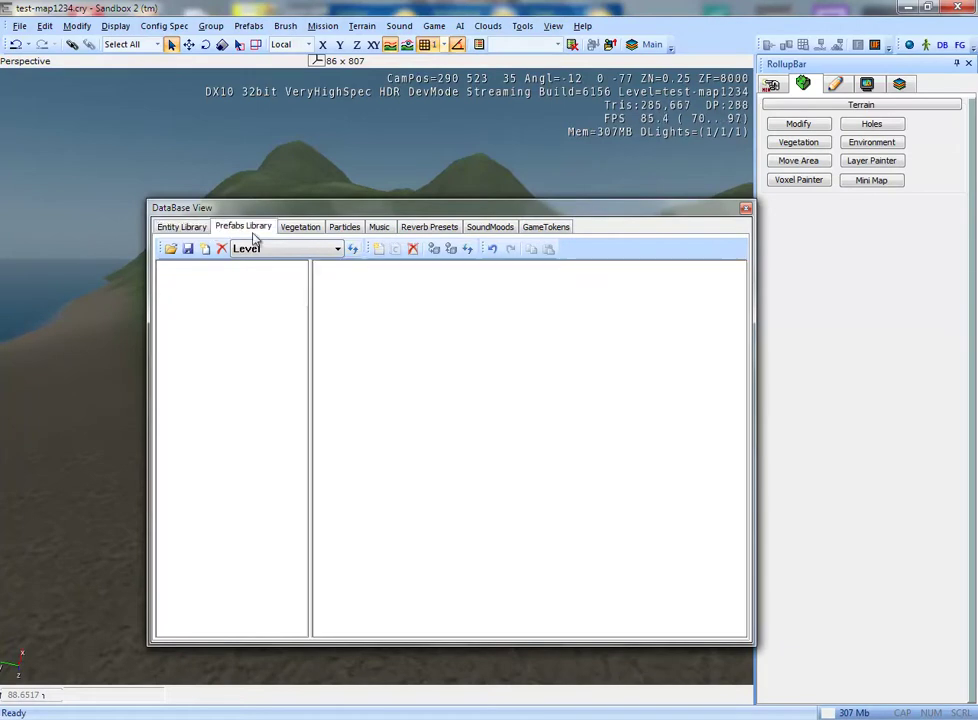
click(297, 230)
click(347, 229)
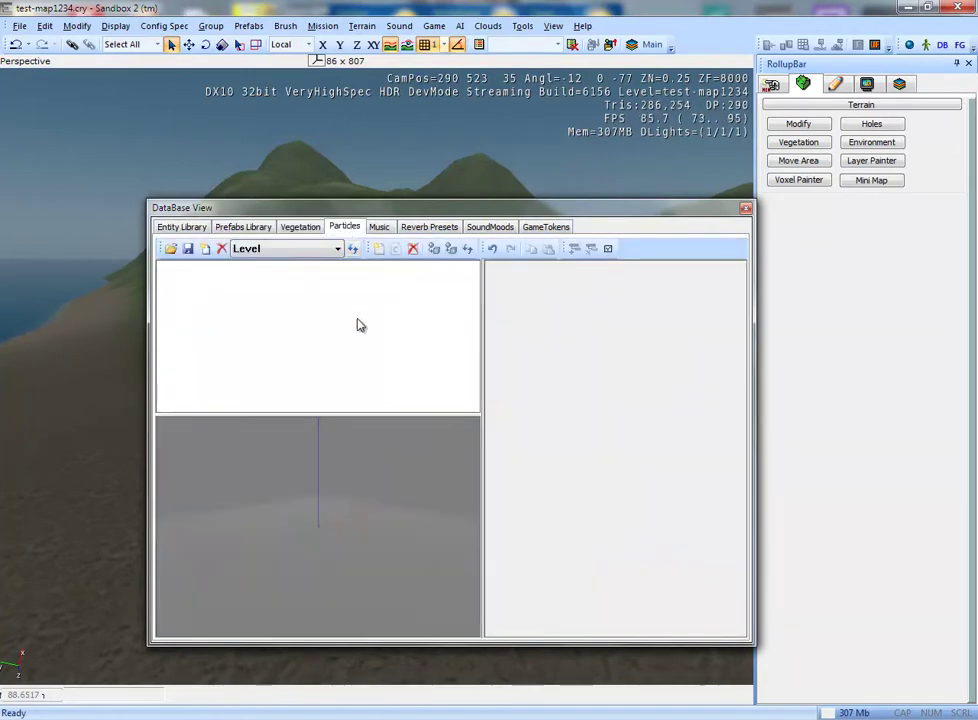
click(195, 228)
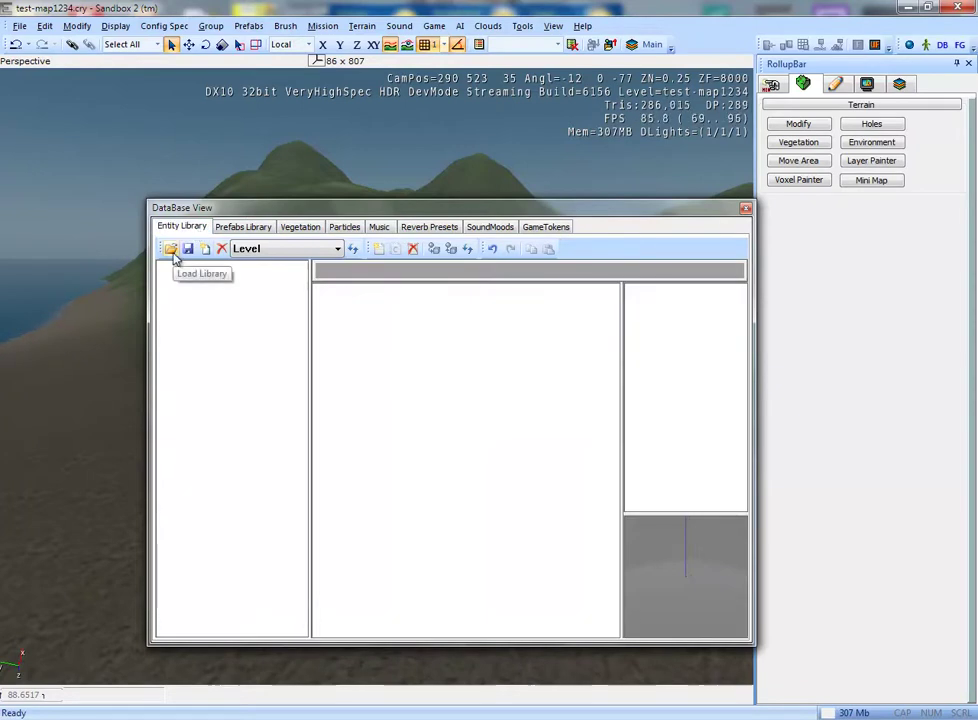
- Load the aliens, animals, asian, asian_new and buildings entity archetype libraries
click(172, 254)
drag(290, 245, 615, 268)
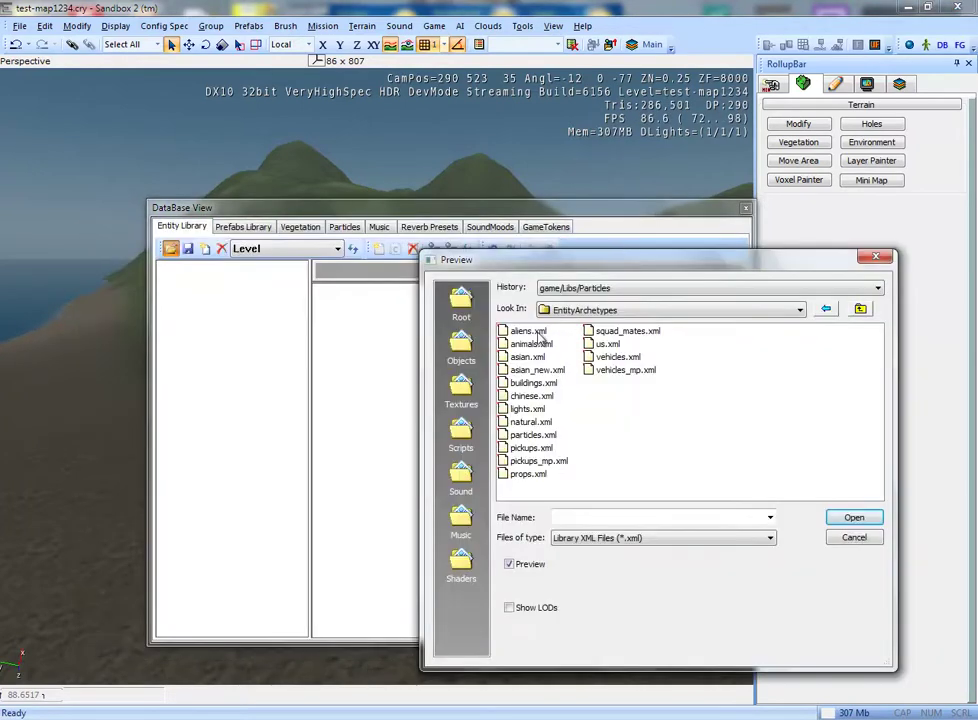
double_click(530, 331)
click(589, 26)
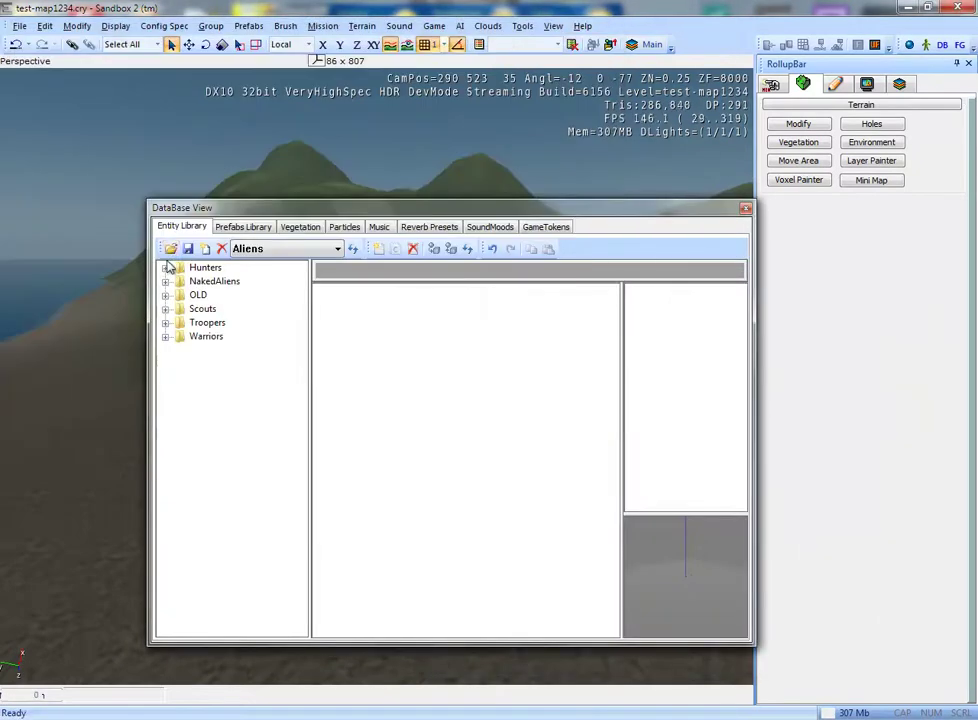
click(171, 250)
double_click(530, 345)
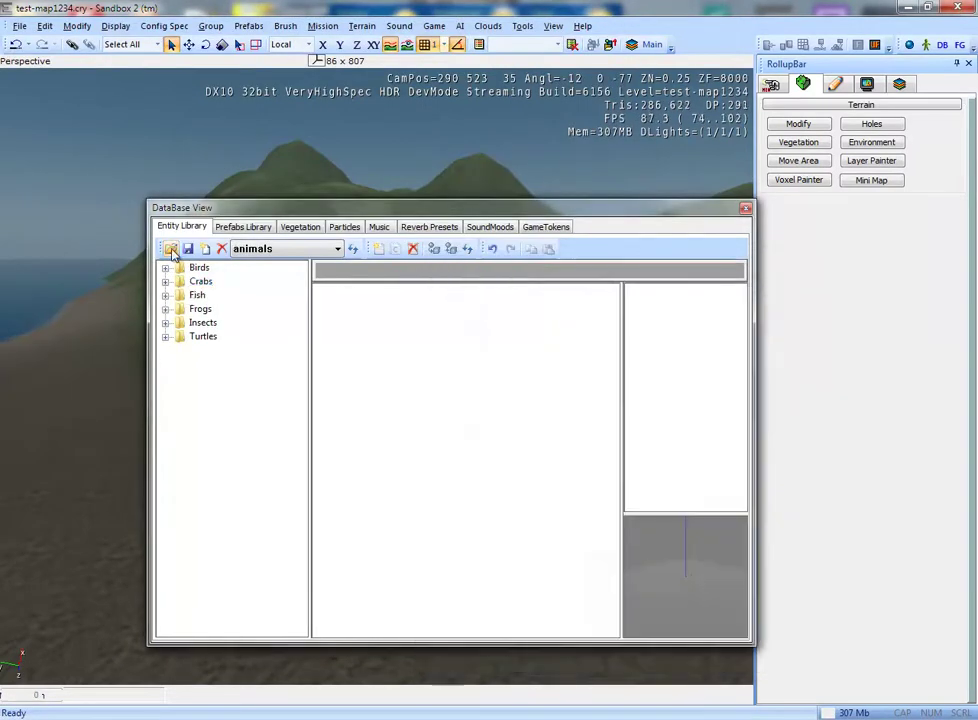
click(172, 250)
click(528, 357)
click(170, 248)
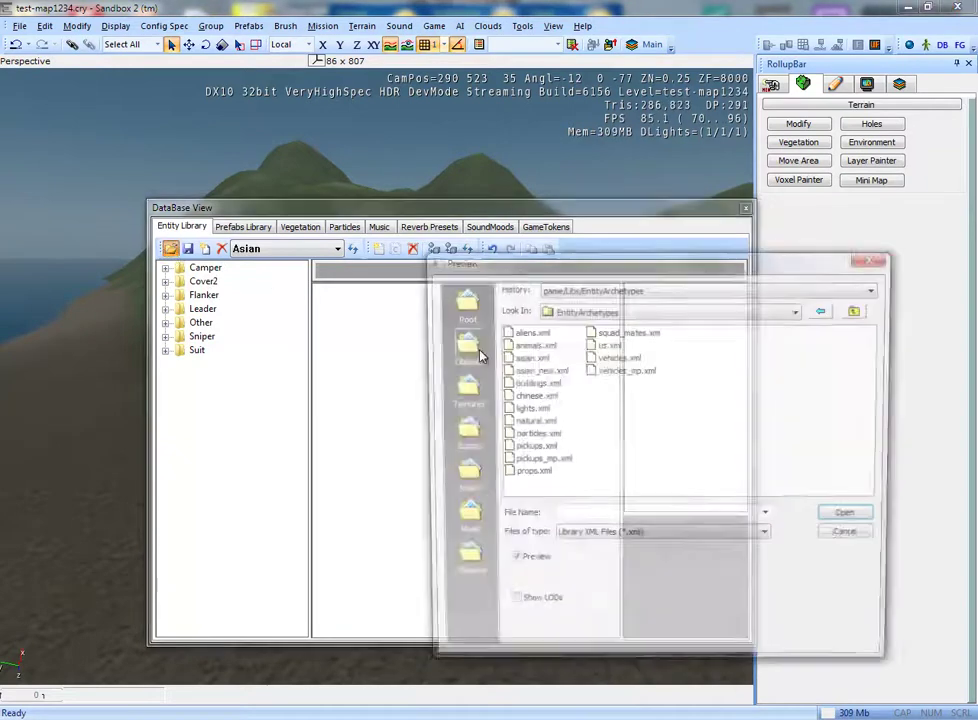
double_click(539, 370)
double_click(530, 383)
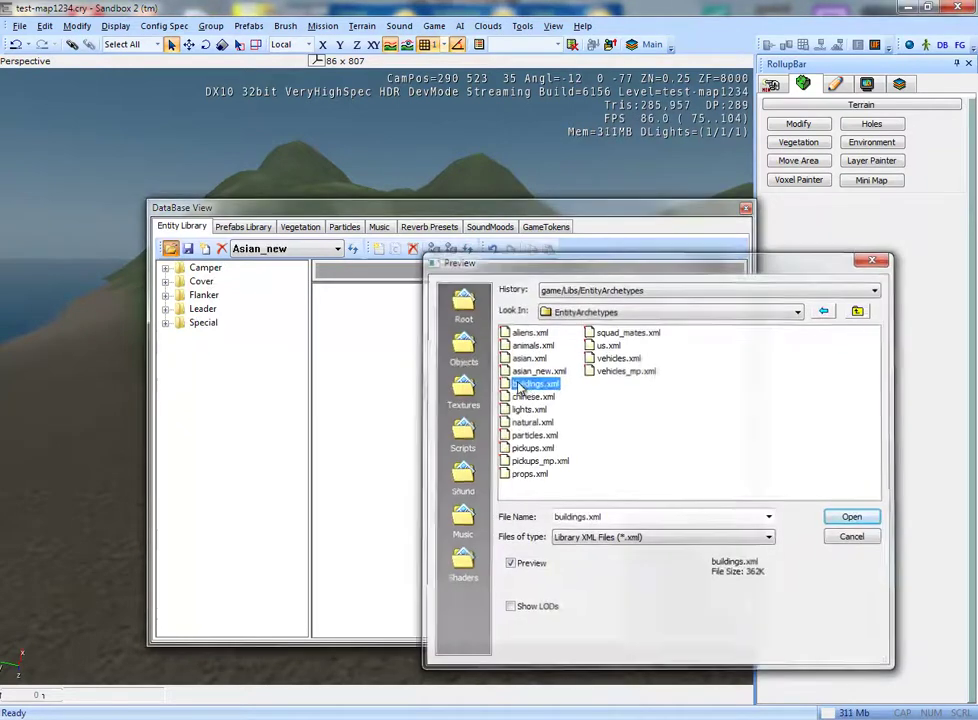
click(170, 248)
- Load the chinese, lights, natural, particles, pickups, pickups_mp and props entity libraries
double_click(531, 396)
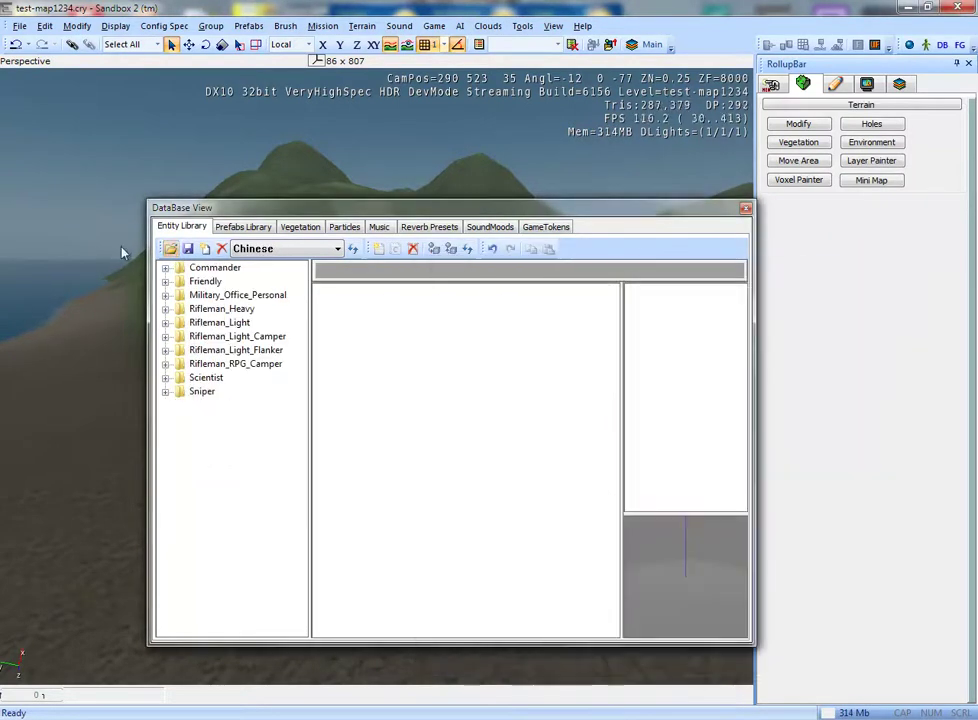
click(170, 248)
double_click(524, 409)
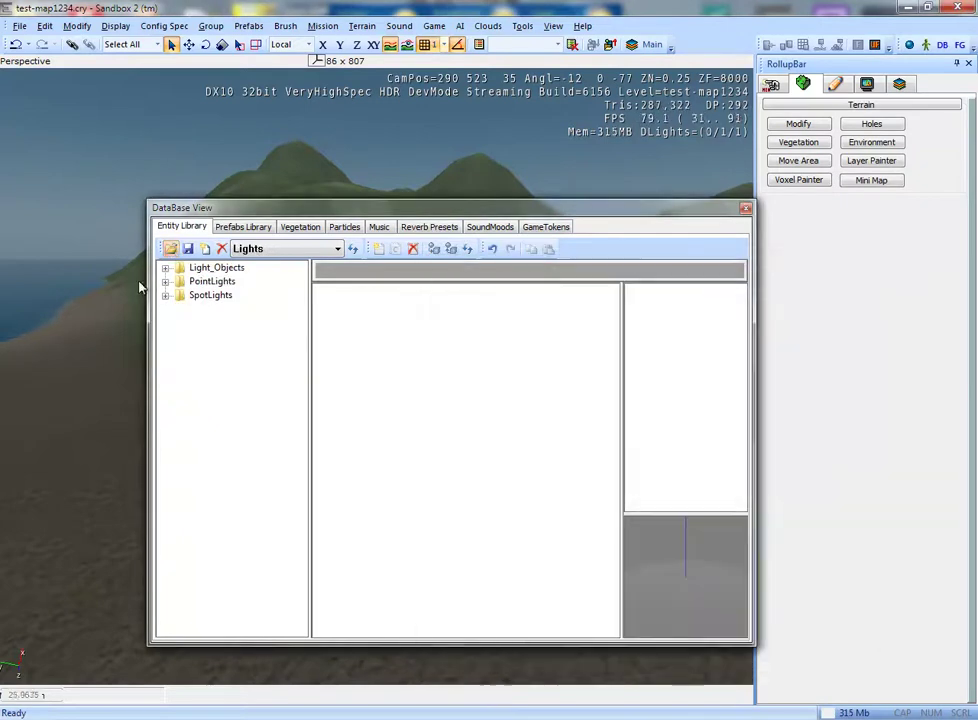
click(172, 249)
double_click(540, 422)
click(172, 249)
double_click(533, 435)
click(172, 249)
double_click(531, 448)
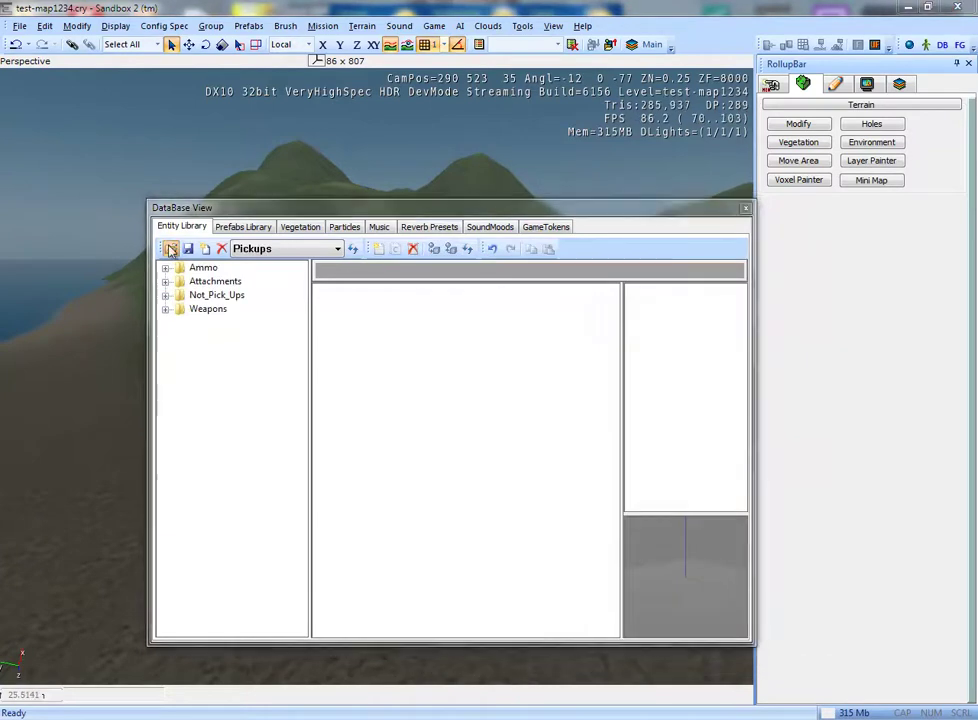
click(172, 249)
double_click(537, 461)
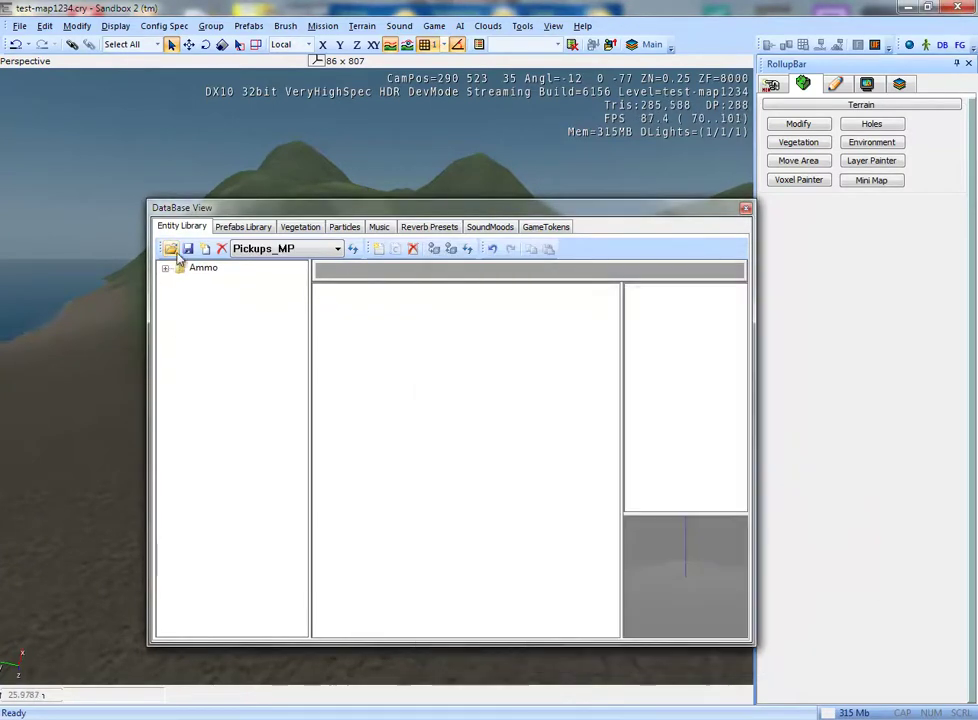
click(172, 249)
double_click(530, 470)
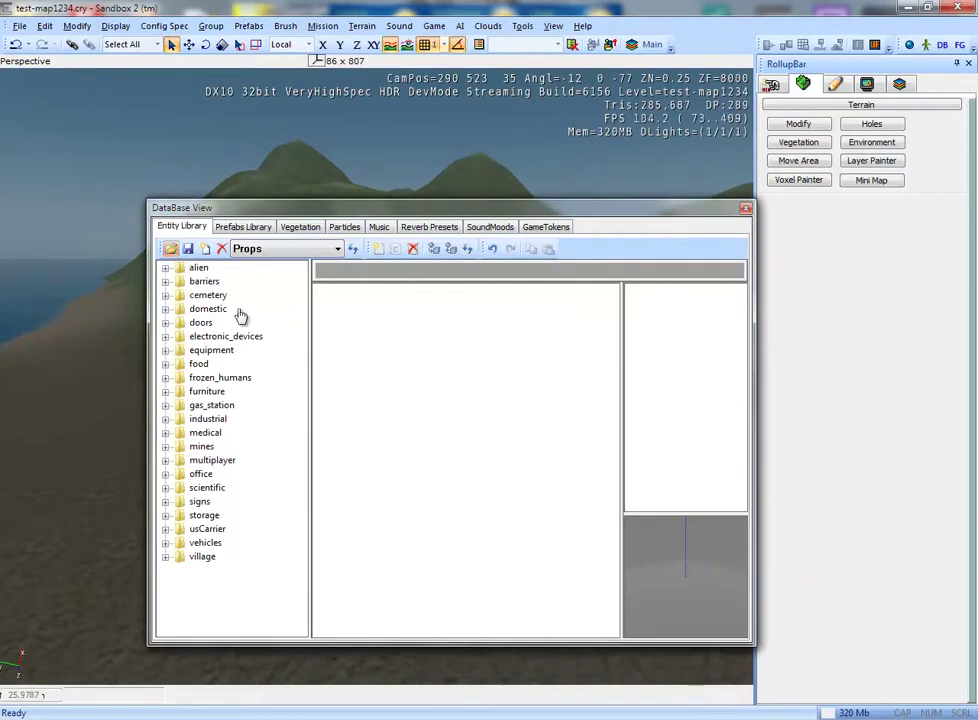
- Load the squad_mates, us, vehicles and vehicles_mp entity libraries
click(172, 249)
double_click(672, 332)
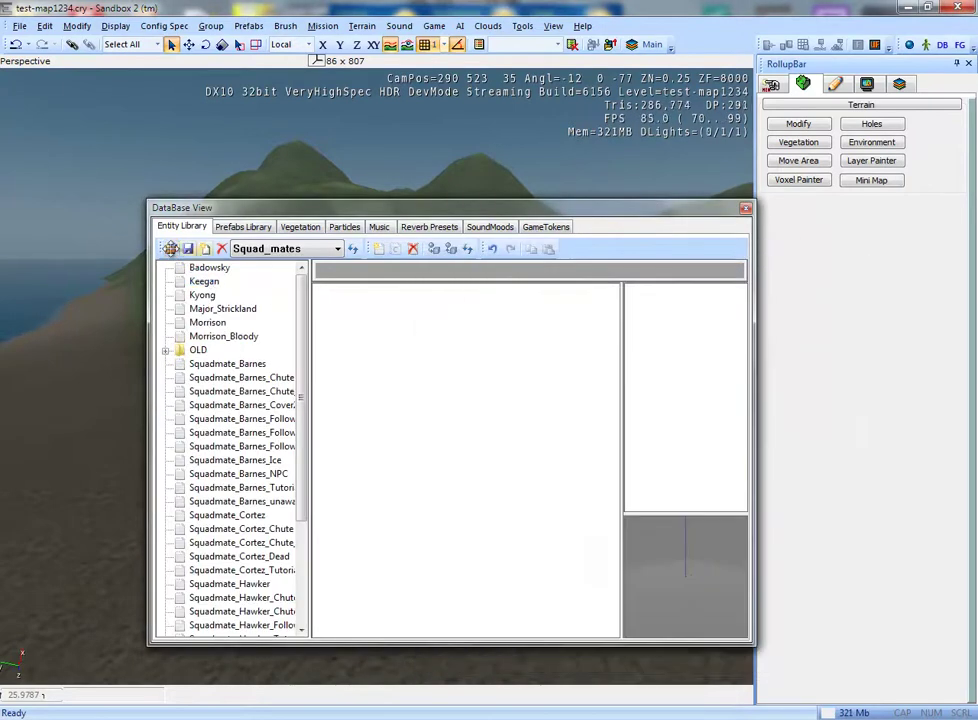
click(170, 250)
double_click(607, 343)
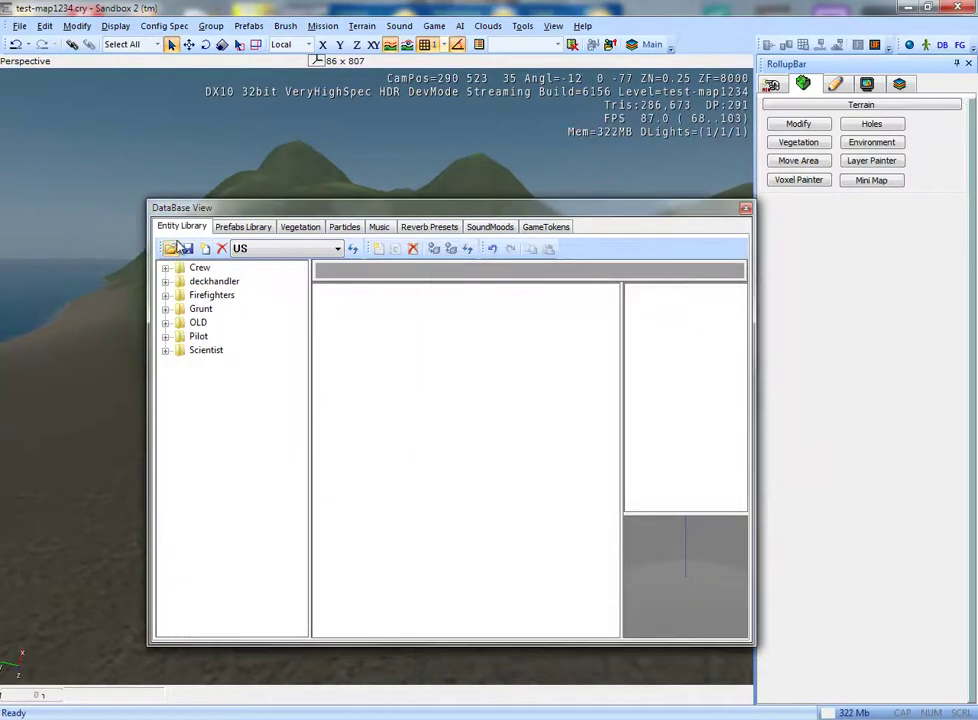
click(172, 249)
double_click(615, 357)
click(172, 249)
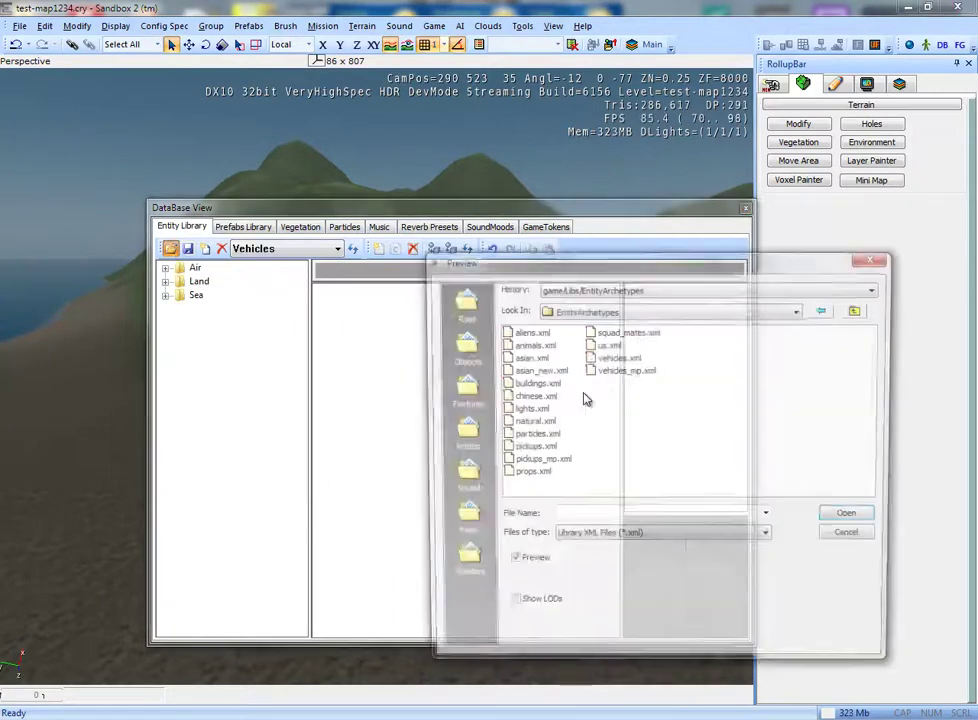
click(588, 371)
double_click(590, 370)
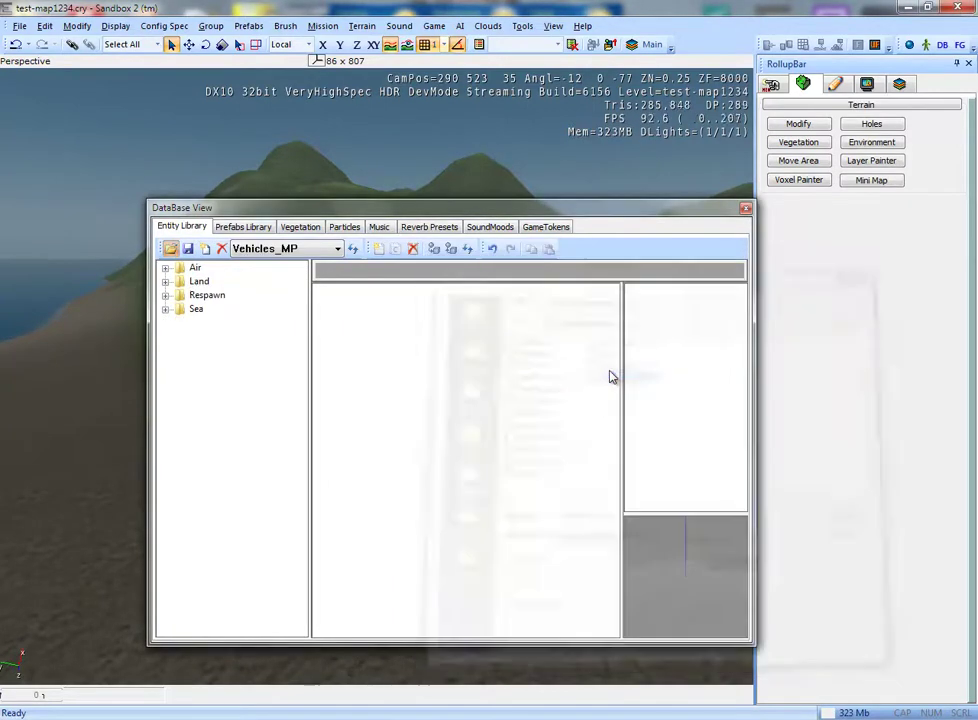
click(245, 227)
- Load the alien, buildings, buildings_mp and container prefab libraries
click(174, 249)
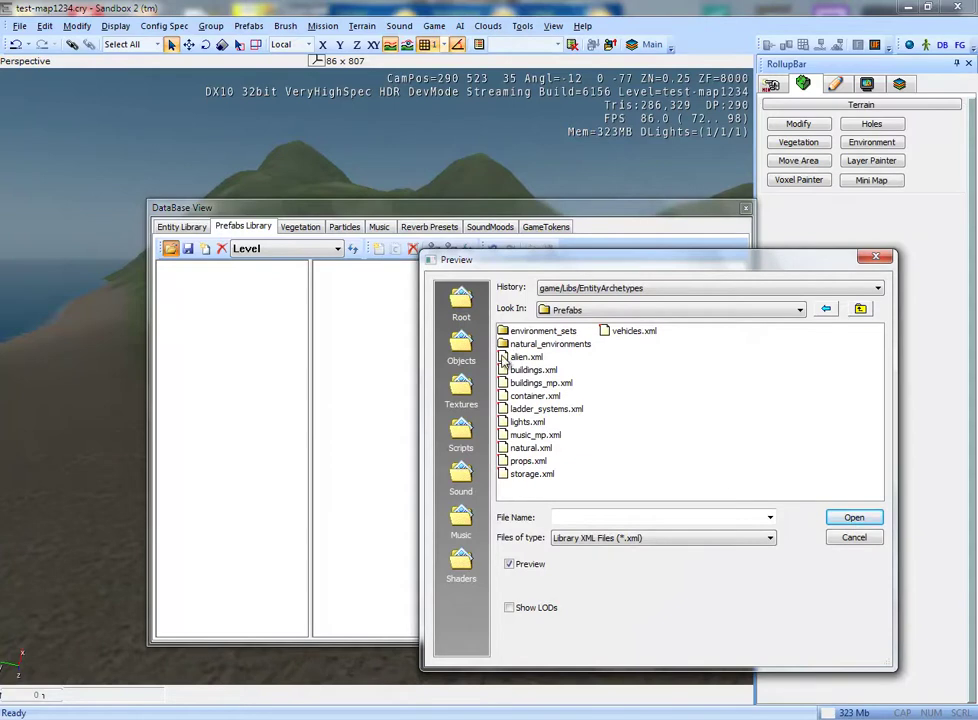
double_click(505, 360)
click(171, 249)
double_click(535, 370)
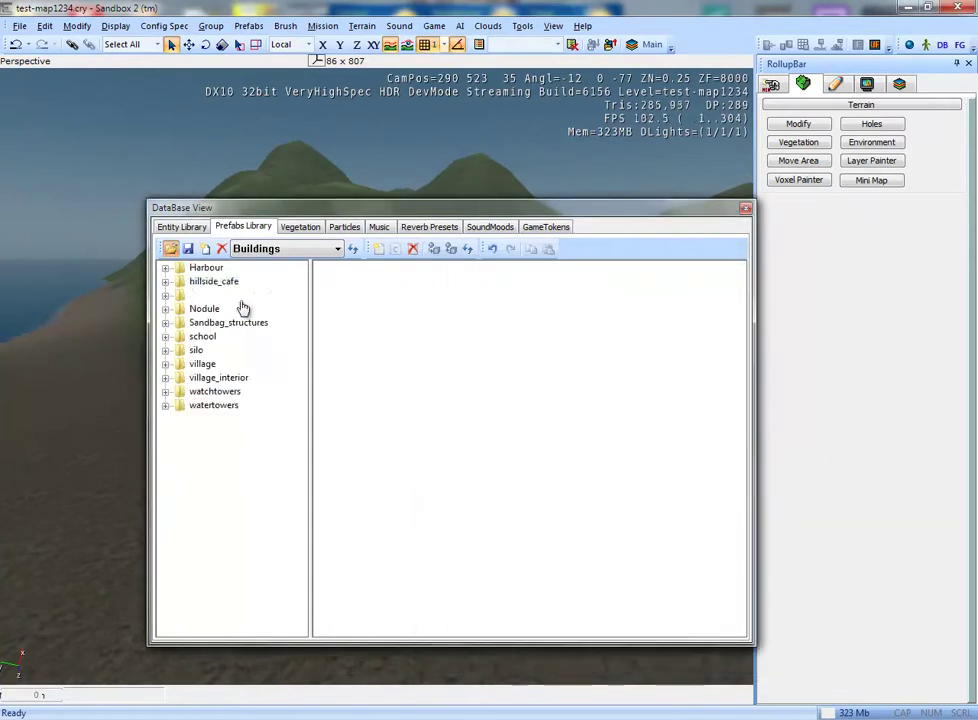
click(171, 249)
double_click(540, 383)
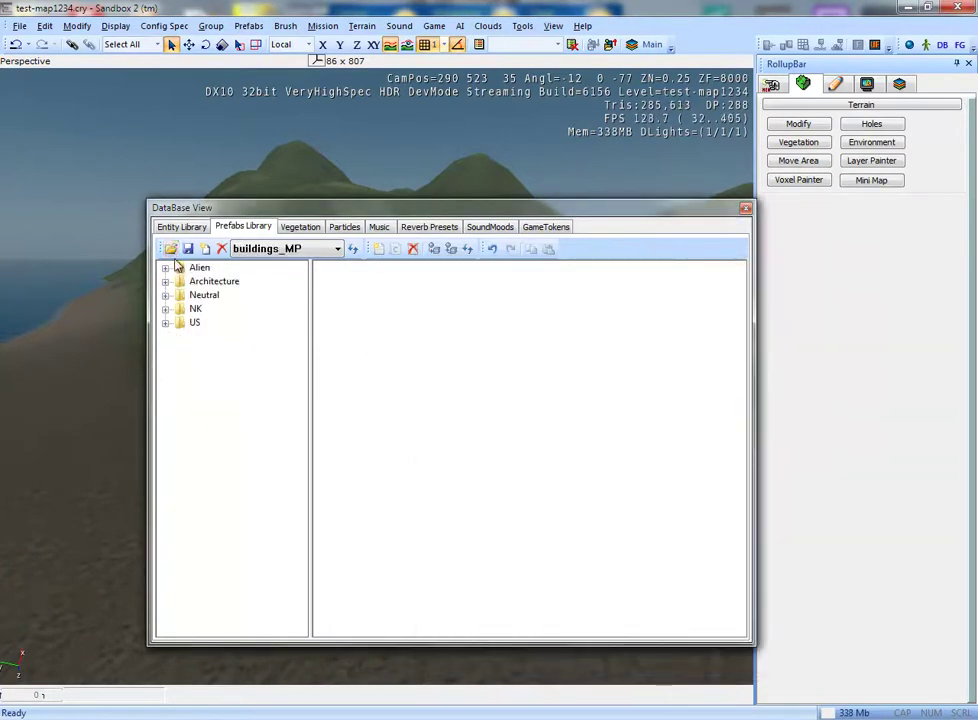
click(171, 249)
click(552, 397)
double_click(552, 397)
- Load the ladder_systems, lights, music_mp, natural, props and storage prefab libraries
click(171, 249)
click(546, 409)
double_click(546, 409)
click(171, 249)
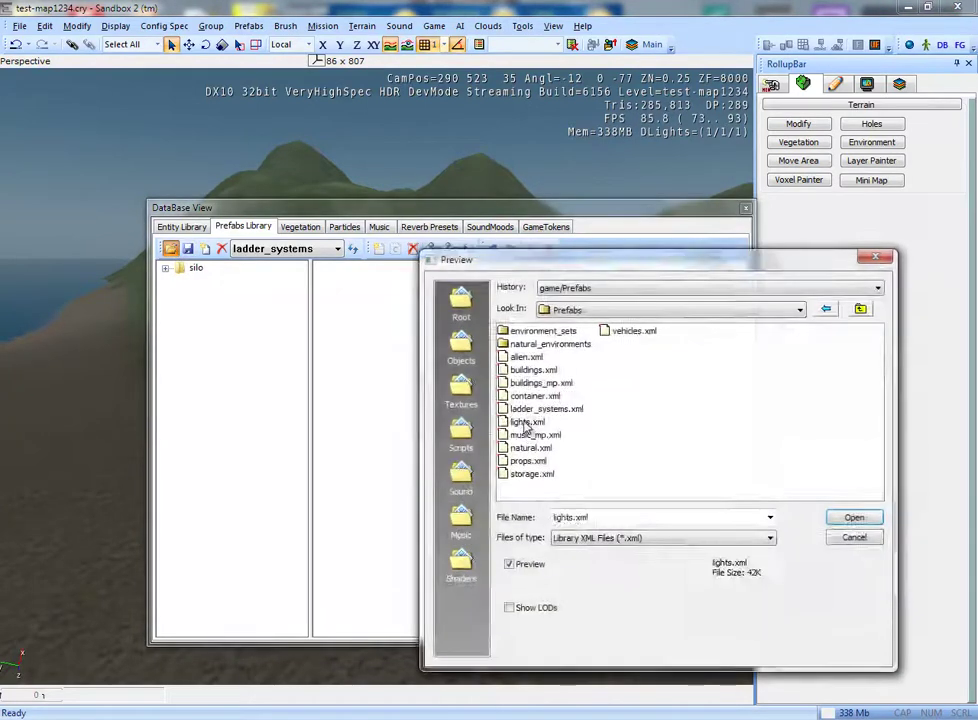
double_click(527, 422)
click(171, 249)
click(535, 436)
double_click(535, 436)
click(171, 249)
double_click(531, 448)
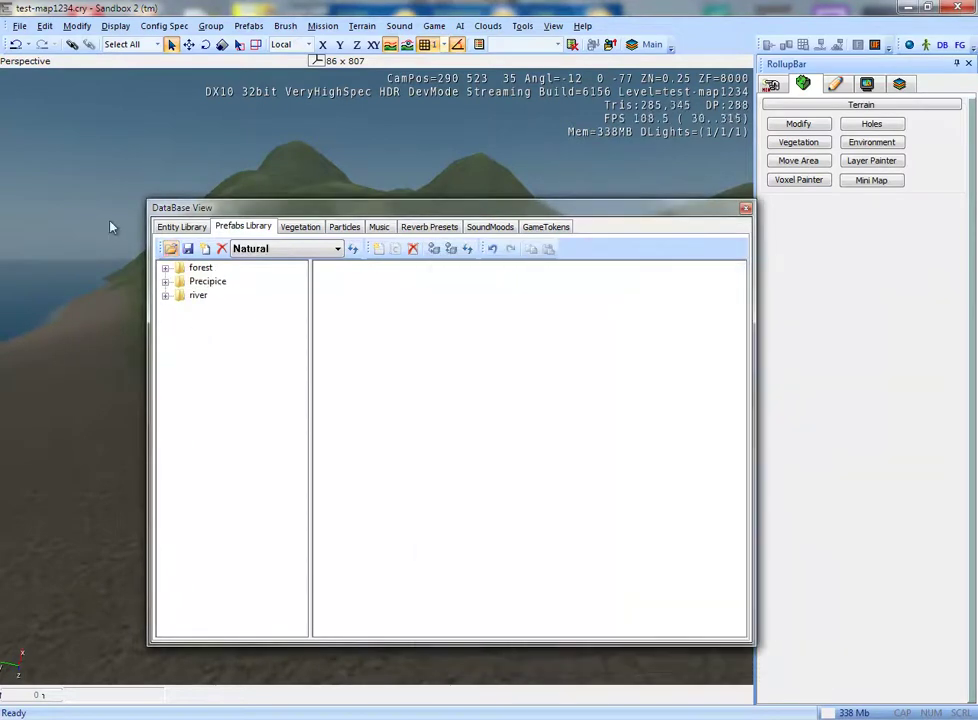
click(171, 249)
double_click(529, 462)
click(171, 249)
double_click(530, 475)
- Load the vehicles.xml prefab library, view the empty Vegetation page, then switch to Particles
click(171, 249)
double_click(631, 331)
click(295, 227)
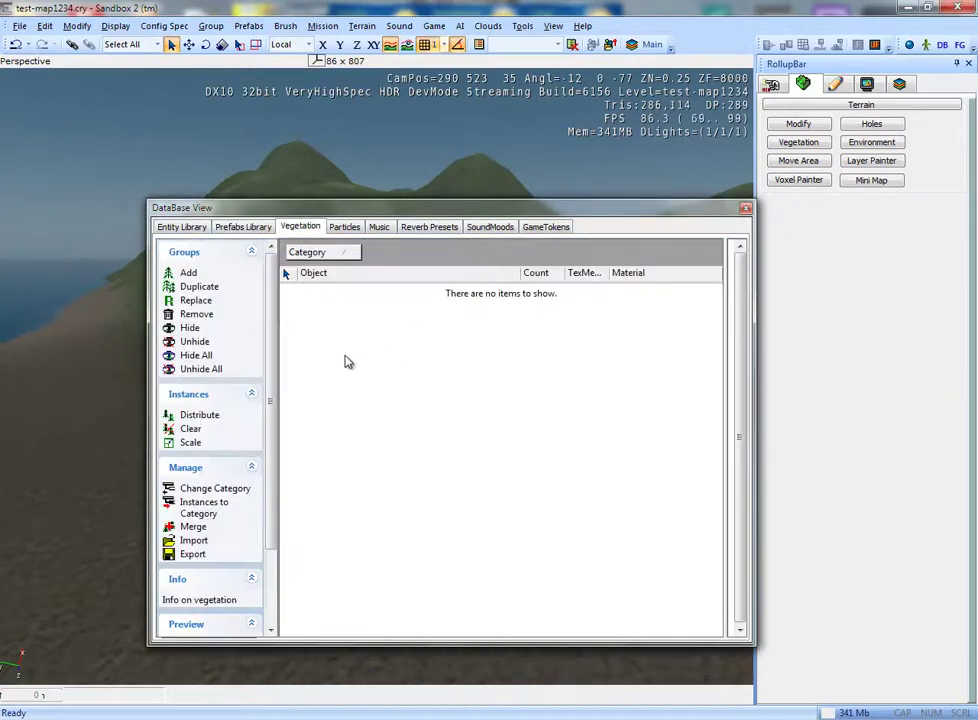
mouse_move(278, 408)
mouse_down()
mouse_move(286, 478)
mouse_move(292, 347)
mouse_move(292, 478)
mouse_move(385, 380)
mouse_up()
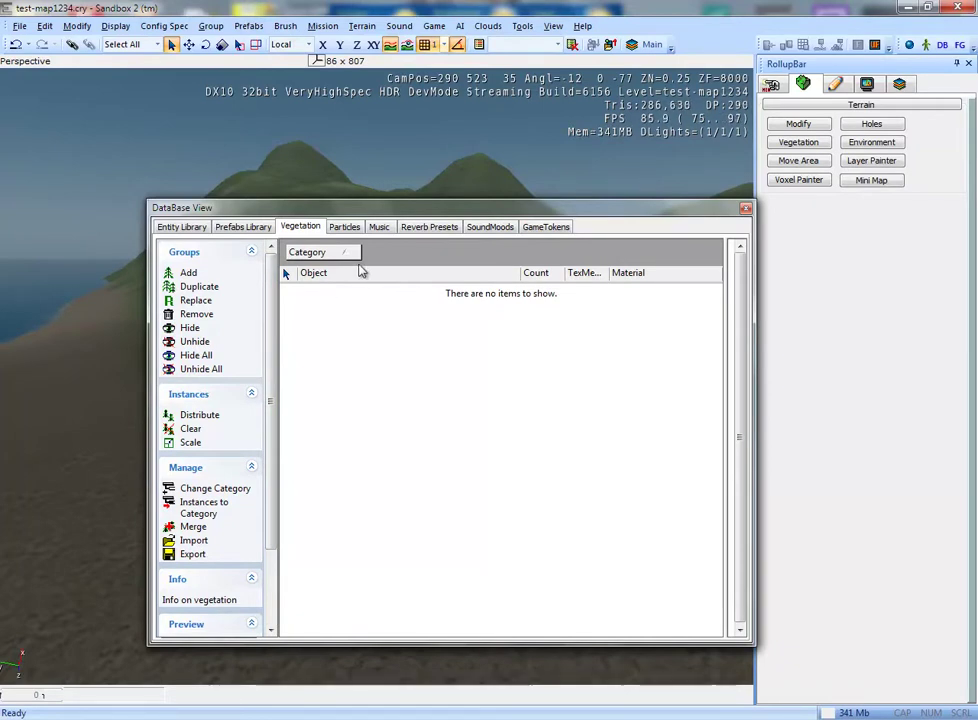
click(343, 229)
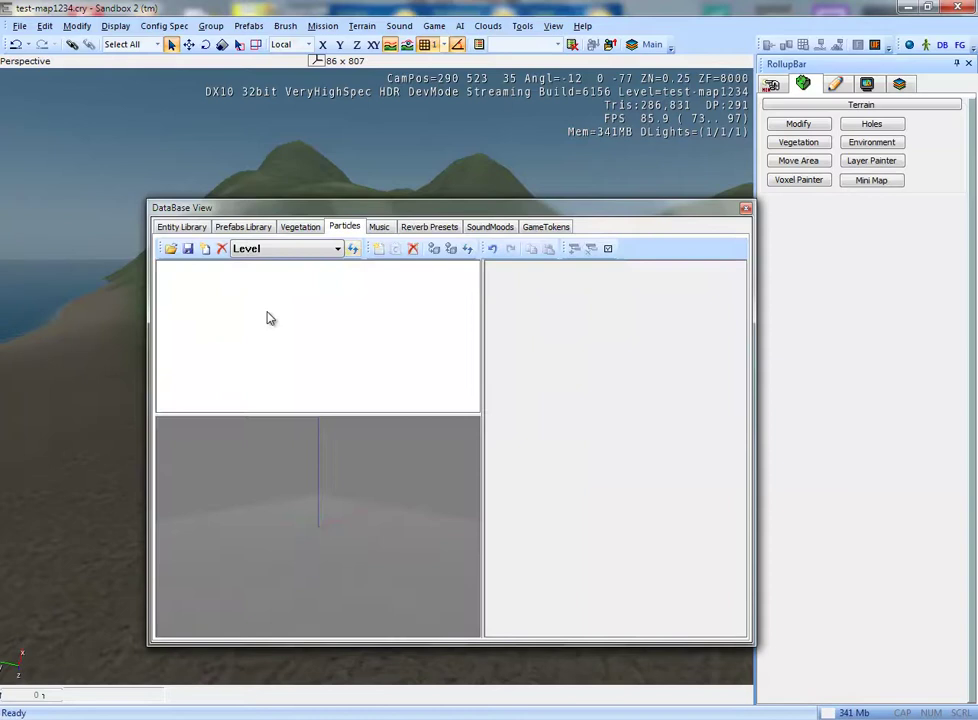
- Open the alien_environment, alien_special and alien_weapons particle libraries
click(171, 249)
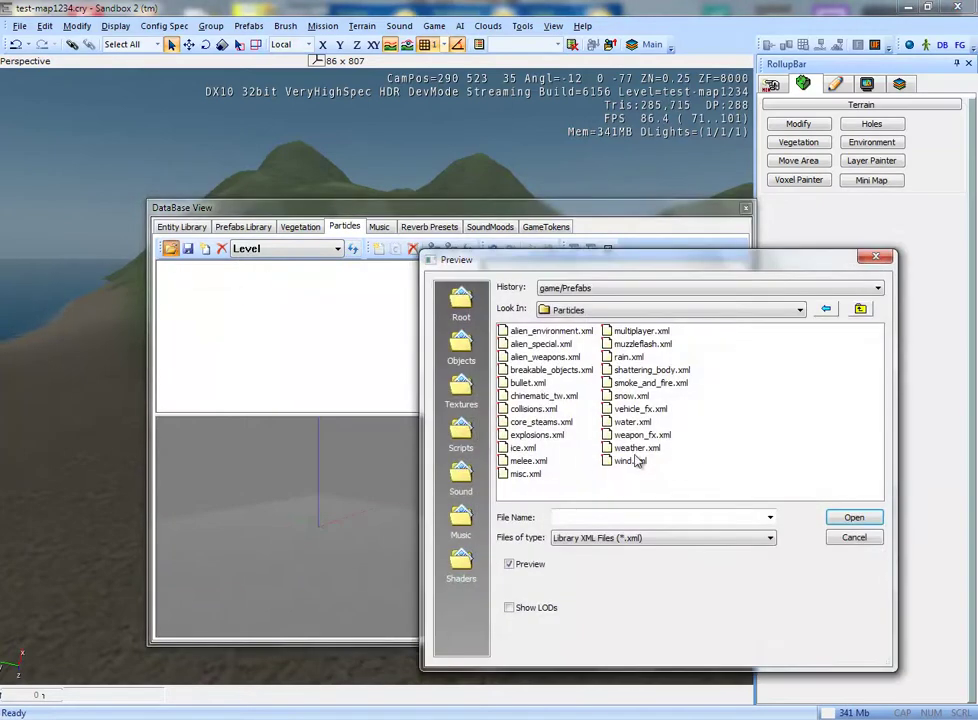
click(633, 422)
click(632, 396)
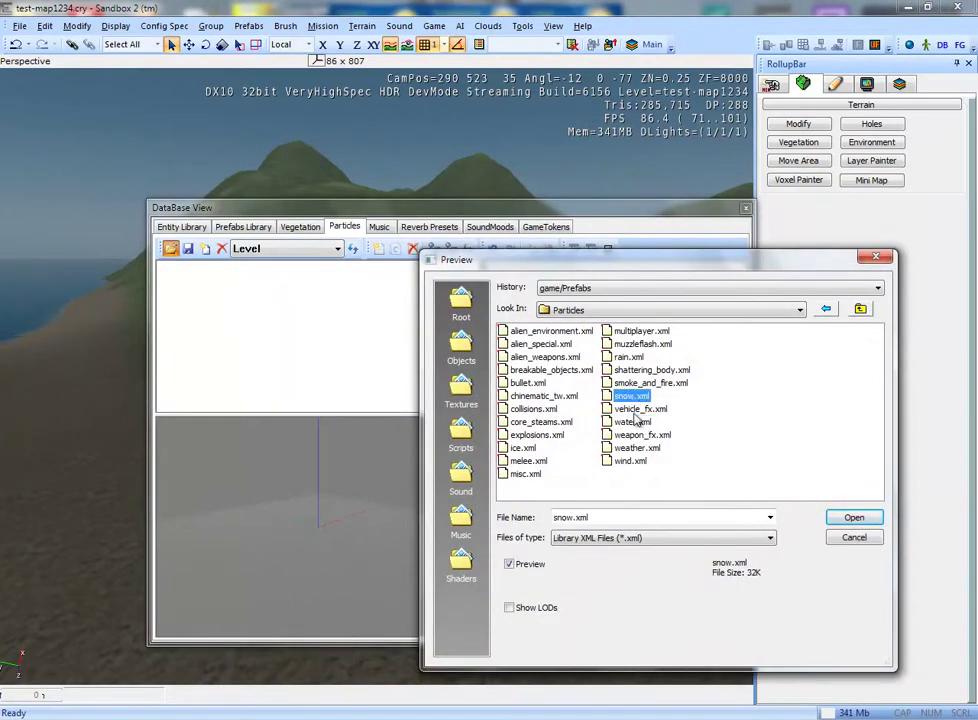
click(629, 357)
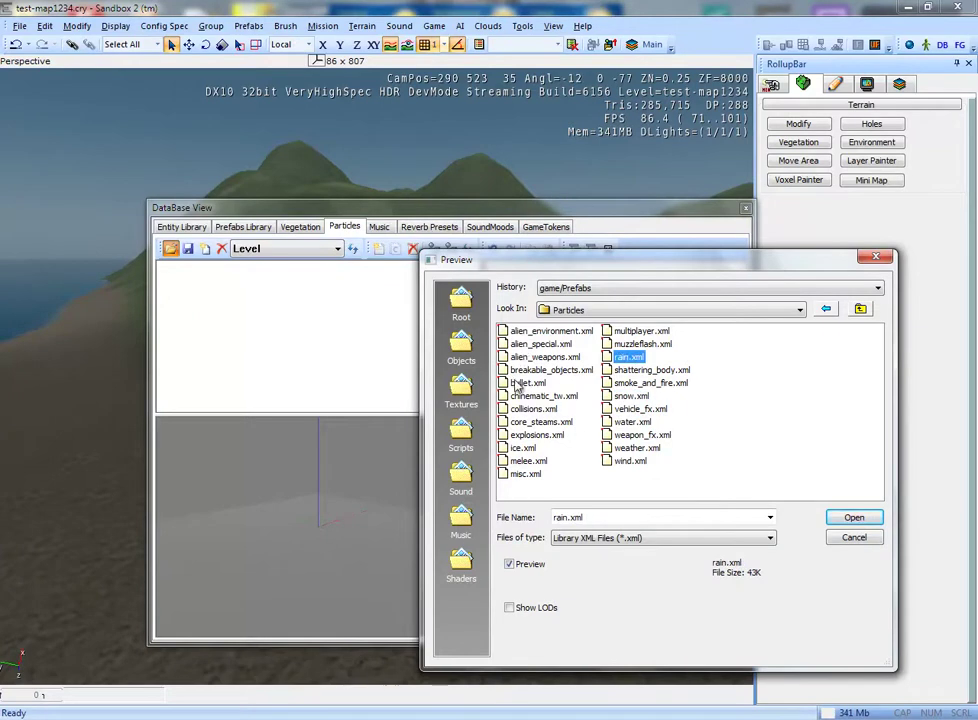
double_click(530, 331)
click(170, 248)
click(540, 344)
double_click(550, 345)
click(170, 248)
click(545, 357)
double_click(545, 357)
- Open the breakable_objects, bullet, chinematic_tw, collisions, core_steams and explosions particle libraries
click(170, 248)
double_click(550, 370)
click(170, 248)
double_click(530, 383)
click(170, 248)
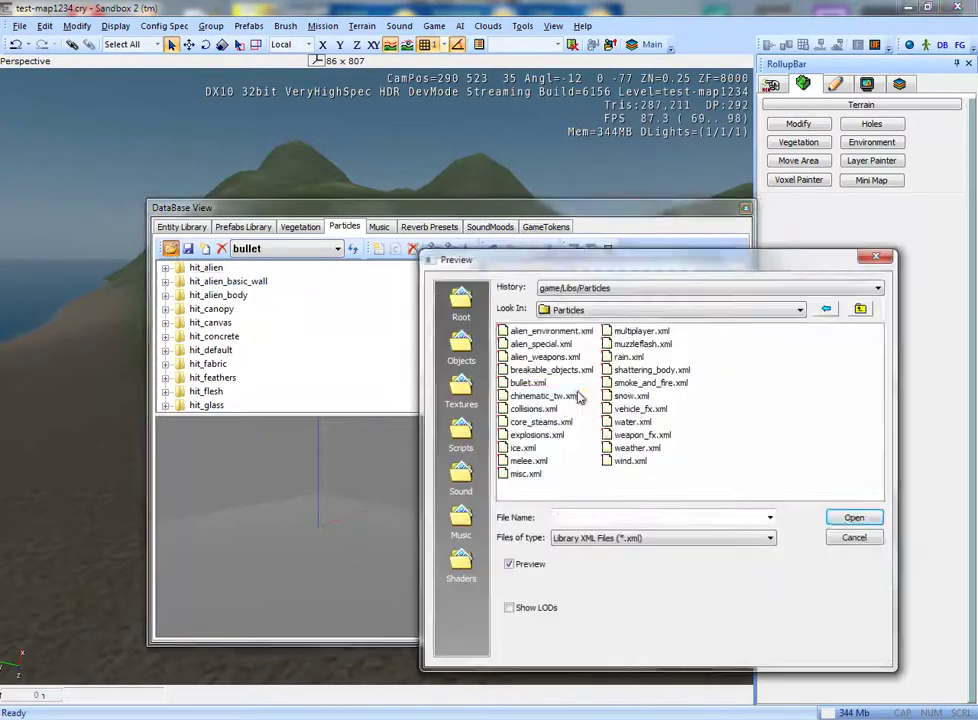
double_click(545, 396)
click(170, 248)
double_click(540, 409)
click(170, 248)
double_click(540, 422)
click(170, 248)
double_click(524, 438)
- Open the ice, melee, misc, multiplayer, muzzleflash and rain particle libraries
click(170, 248)
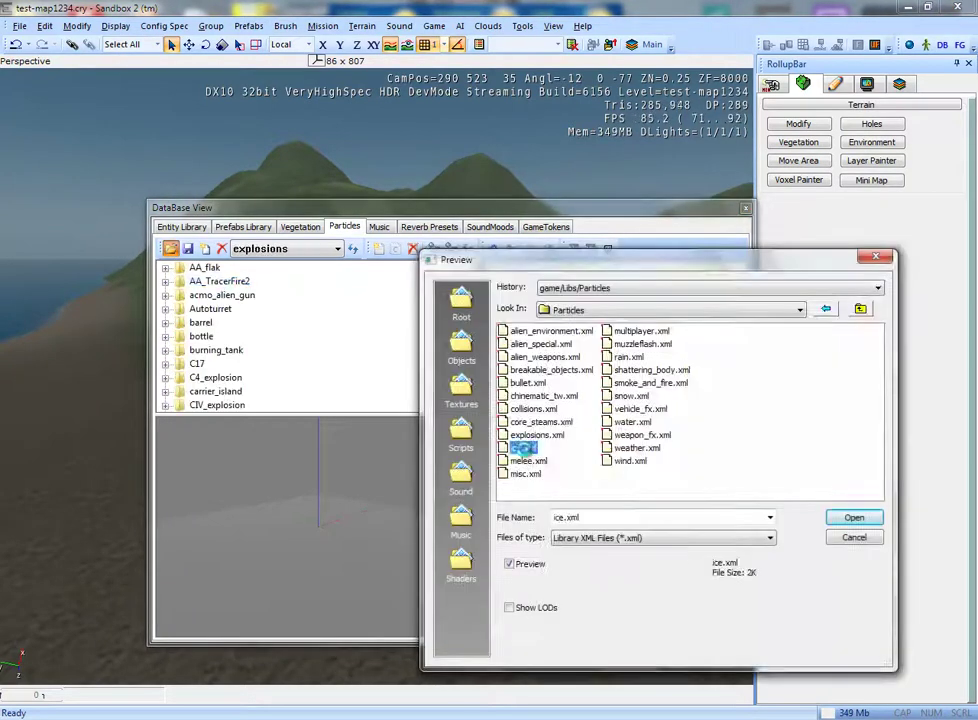
double_click(522, 447)
click(170, 248)
double_click(526, 460)
click(170, 248)
double_click(528, 472)
click(170, 248)
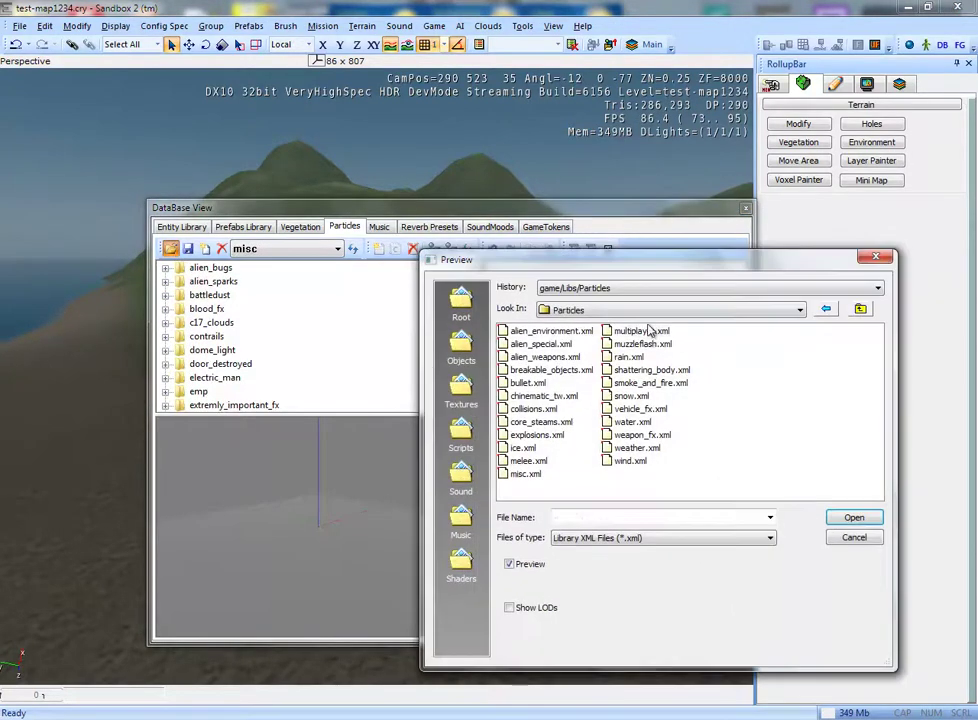
double_click(640, 336)
click(170, 248)
click(170, 248)
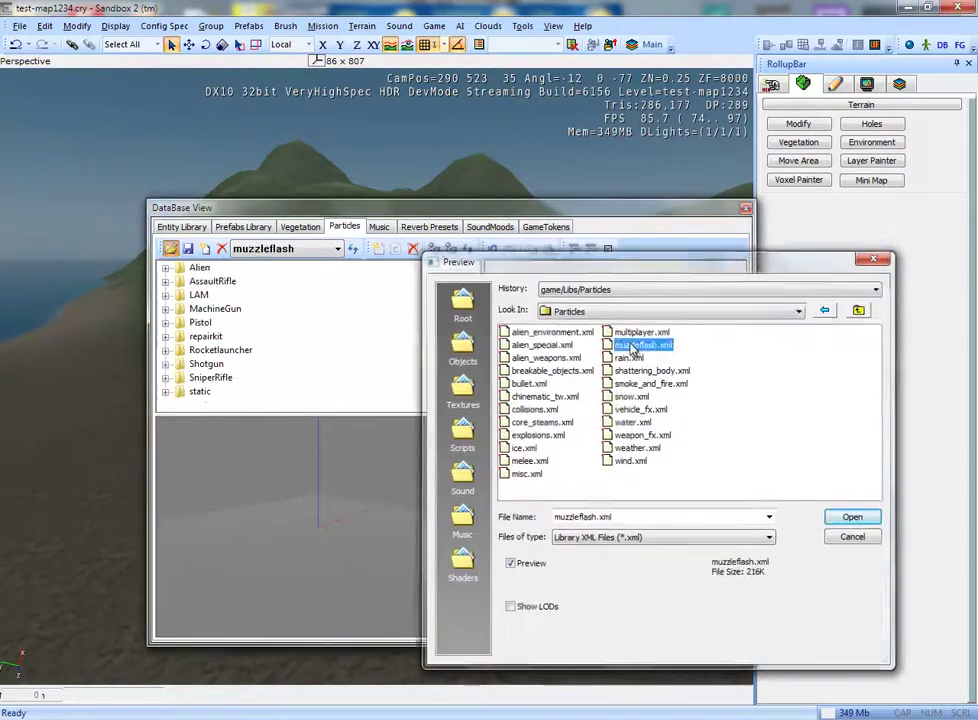
double_click(640, 348)
click(170, 248)
double_click(629, 357)
- Open the shattering_body, smoke_and_fire, snow, vehicle_fx and water particle libraries
click(170, 248)
double_click(652, 370)
click(170, 248)
click(651, 384)
double_click(651, 384)
click(170, 248)
double_click(631, 396)
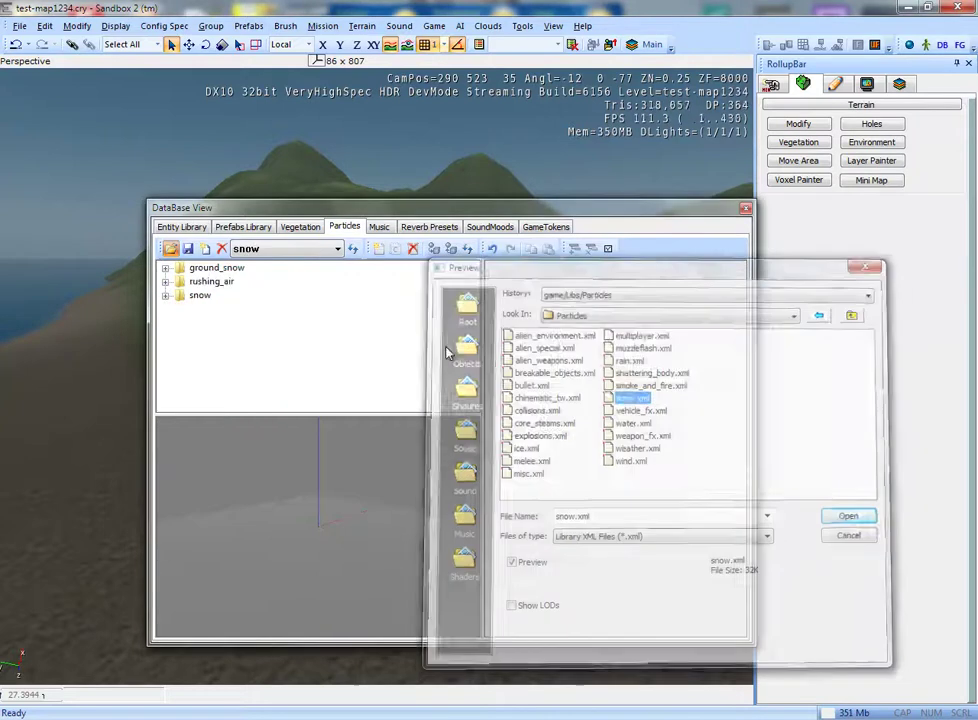
click(170, 248)
click(590, 407)
double_click(590, 407)
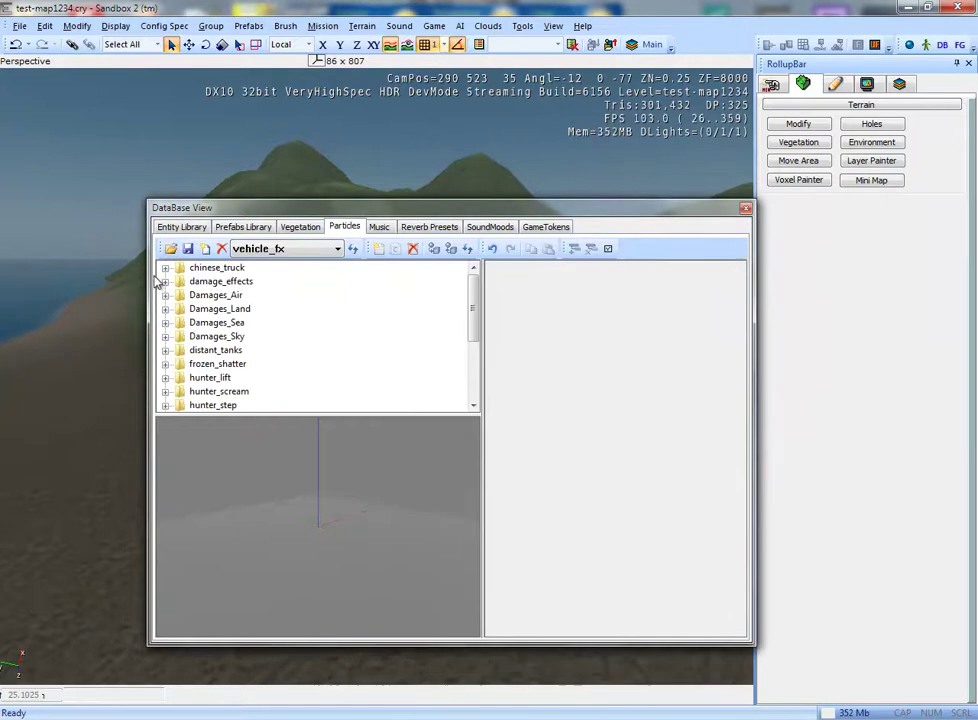
click(170, 248)
double_click(630, 419)
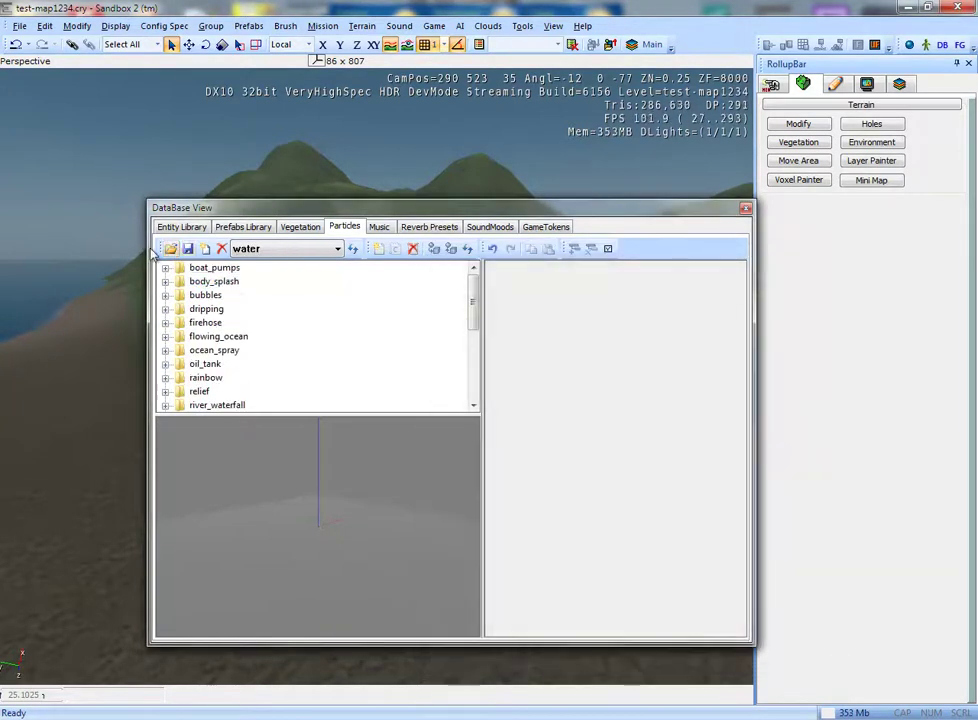
- Open the weapon_fx, weather and wind particle libraries, then close the DataBase View
double_click(643, 433)
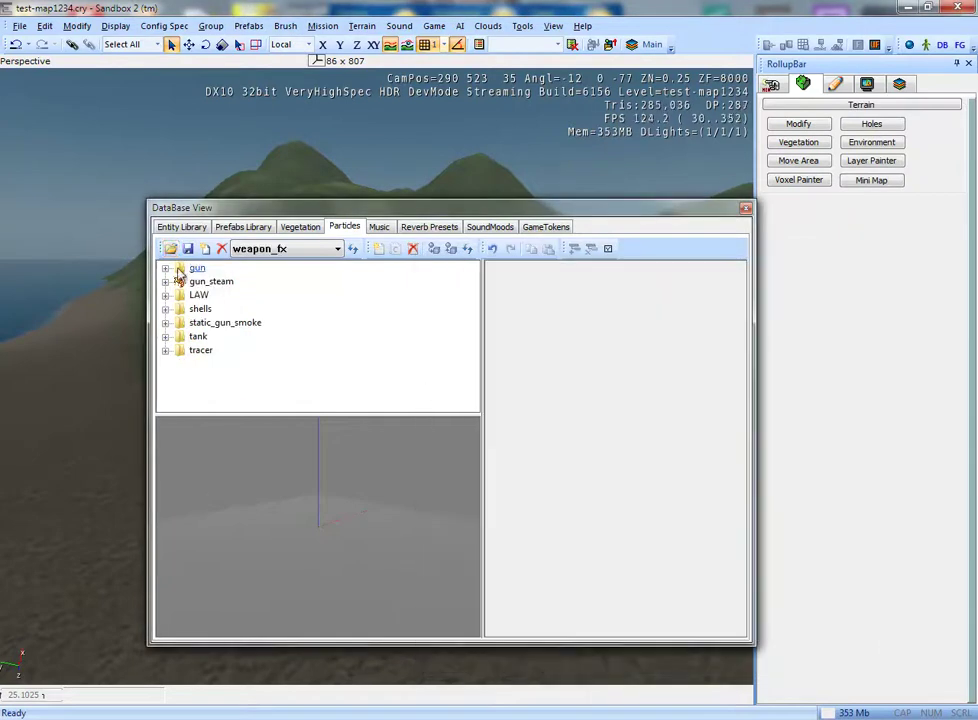
click(170, 248)
double_click(637, 447)
click(170, 248)
click(631, 461)
double_click(639, 465)
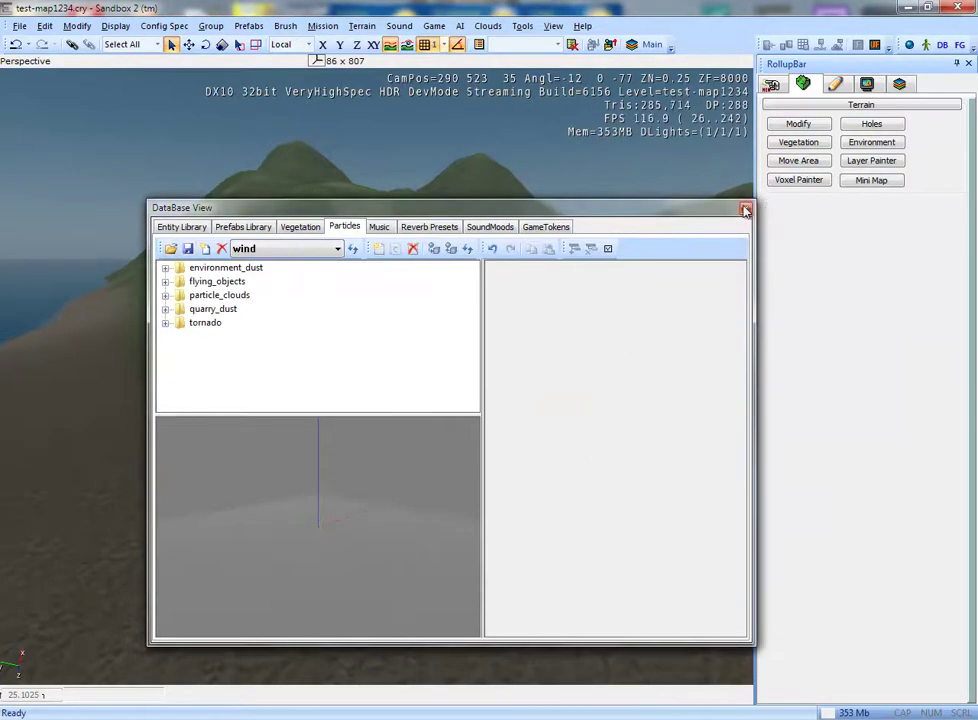
click(745, 210)
right_drag(519, 412, 519, 412)
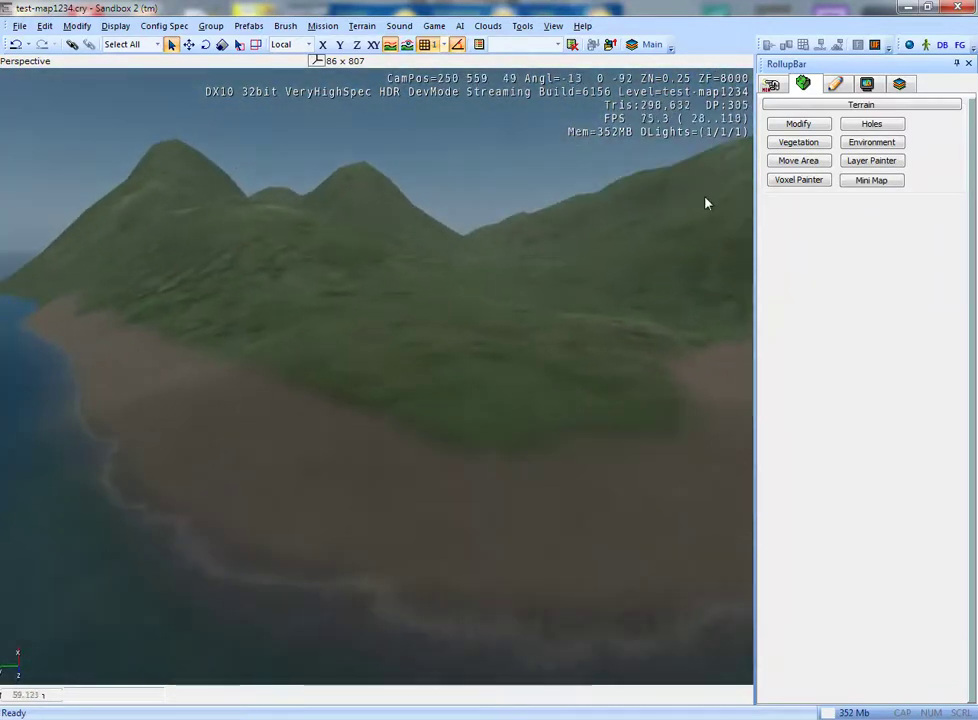
click(772, 86)
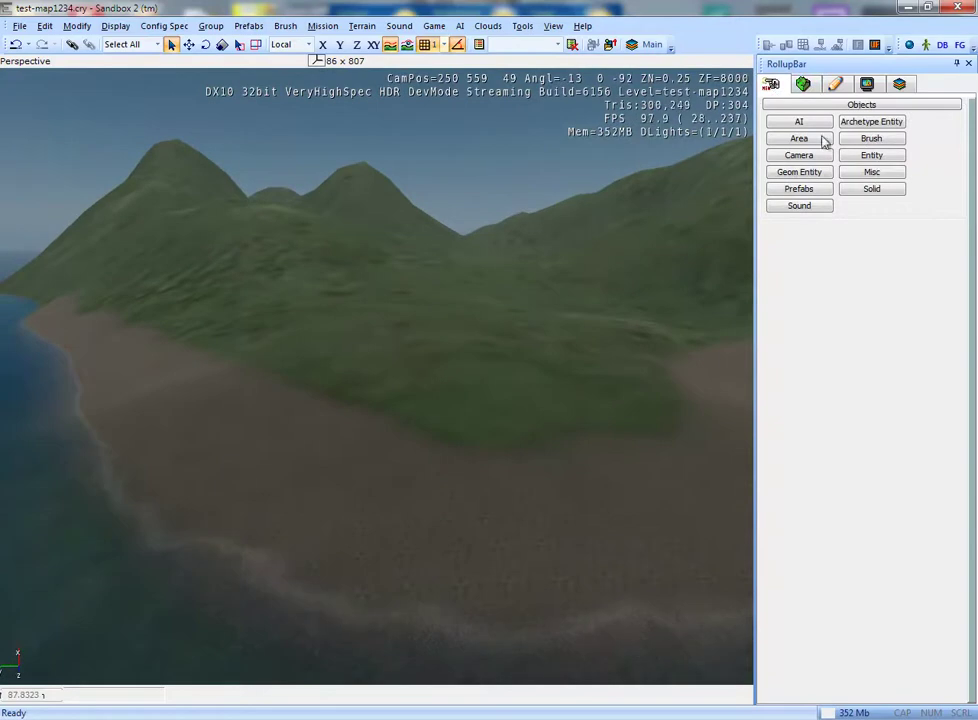
click(888, 123)
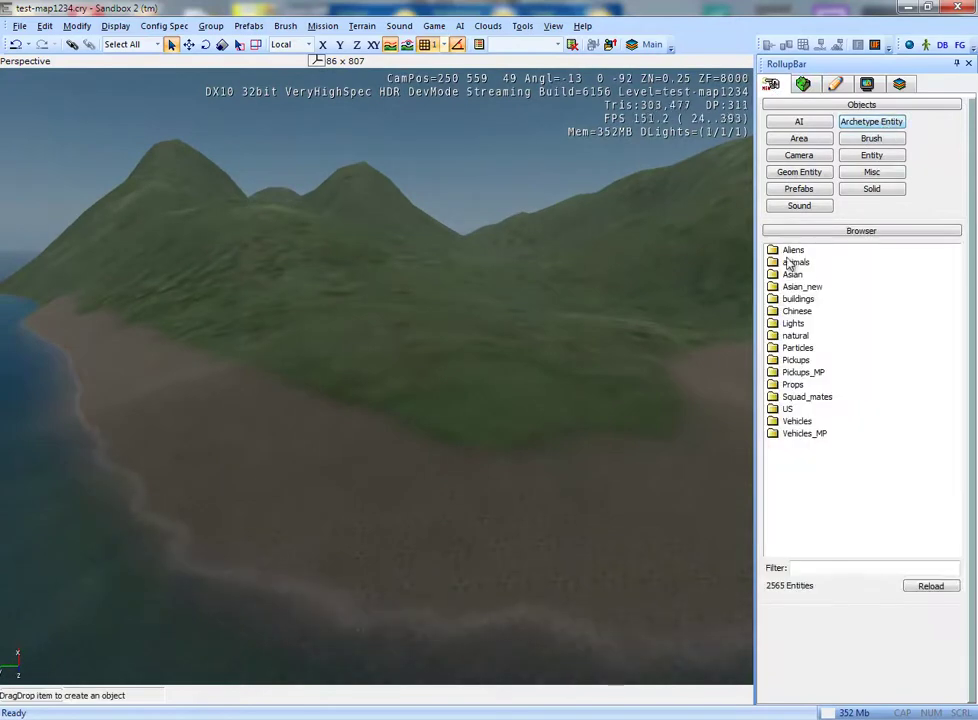
double_click(800, 286)
double_click(790, 273)
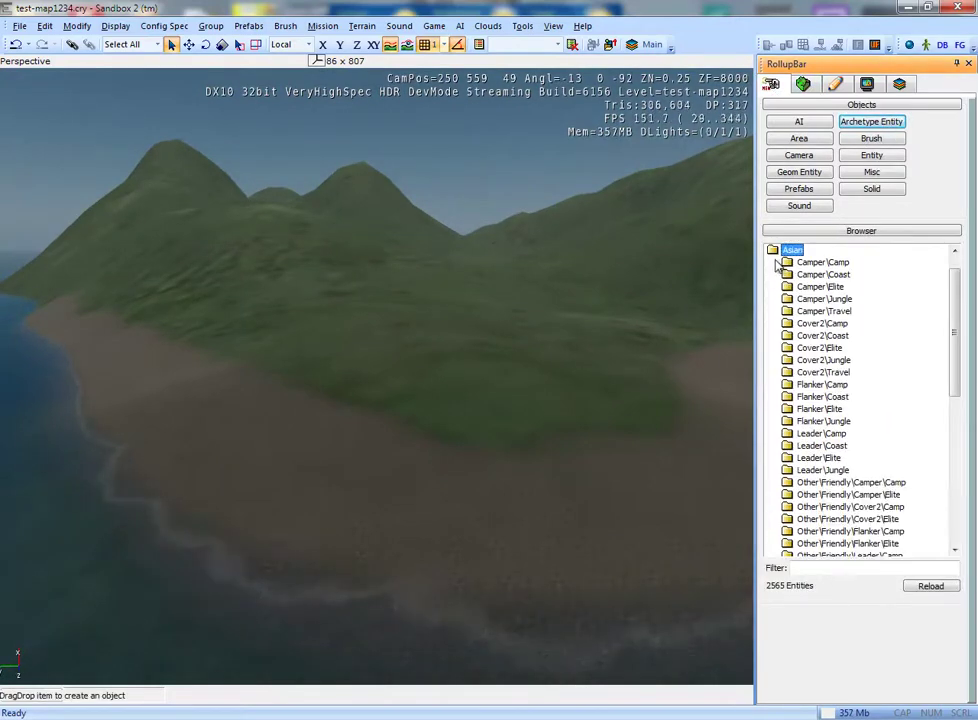
double_click(778, 258)
click(553, 25)
mouse_move(620, 43)
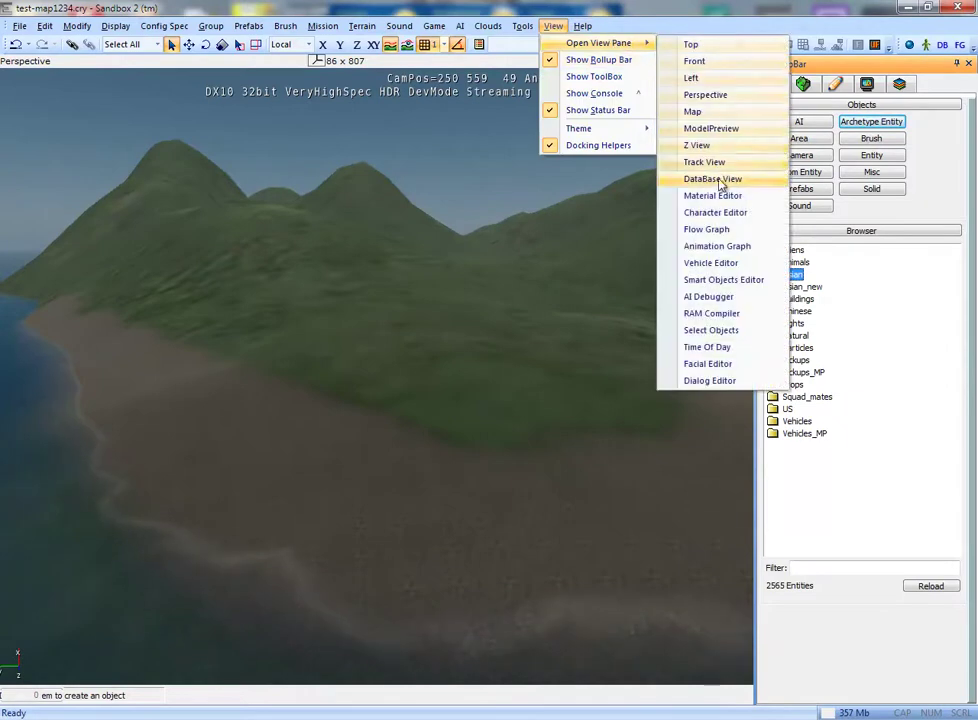
click(785, 298)
double_click(797, 298)
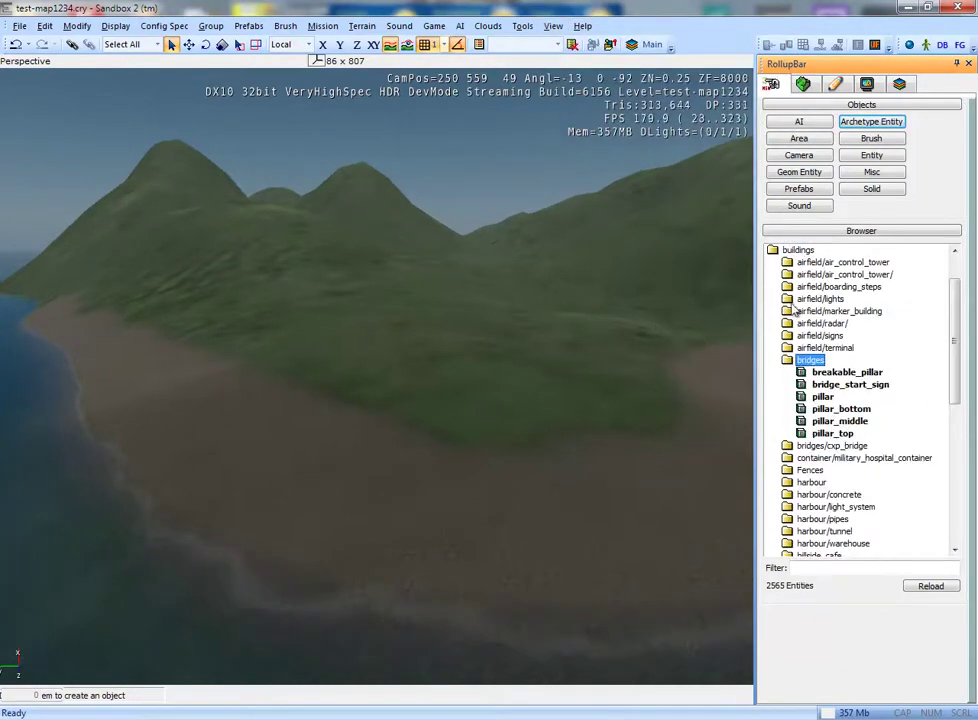
double_click(810, 359)
click(797, 249)
double_click(797, 249)
mouse_move(568, 404)
right_down()
mouse_move(583, 404)
mouse_move(715, 292)
right_up()
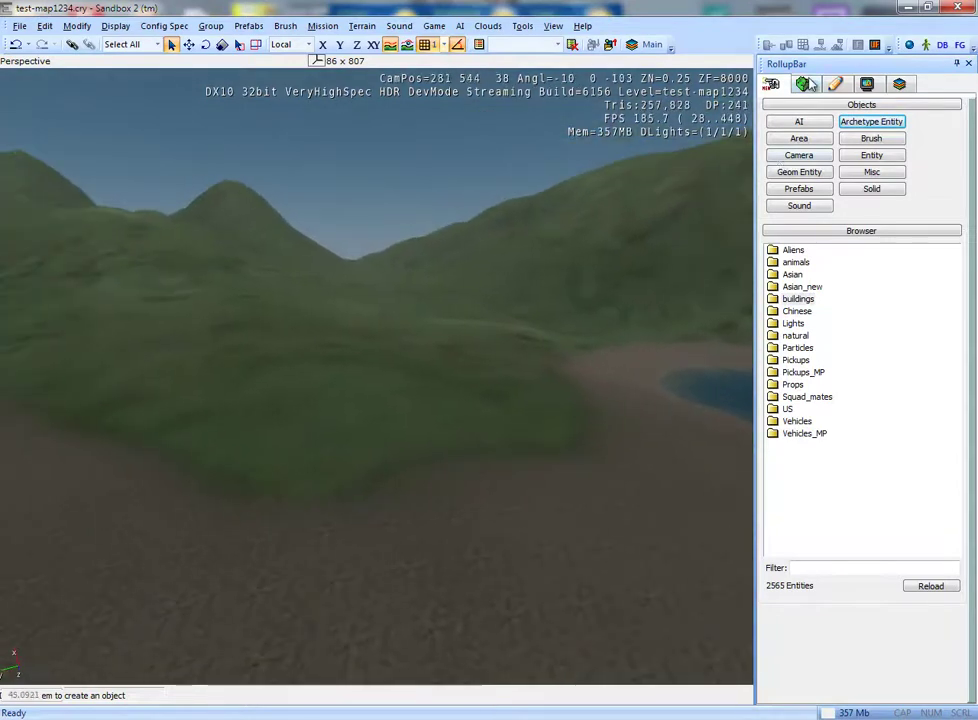
click(805, 84)
right_drag(694, 209, 605, 314)
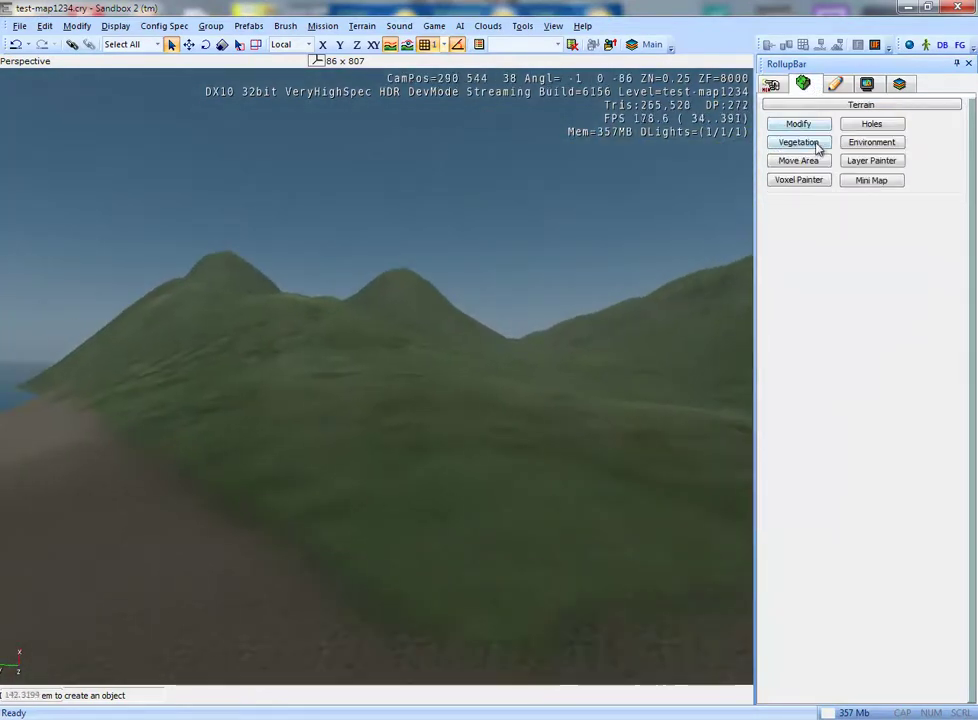
- Open the vegetation painting tools and start adding a vegetation object from a model file
click(818, 148)
right_drag(670, 400, 672, 400)
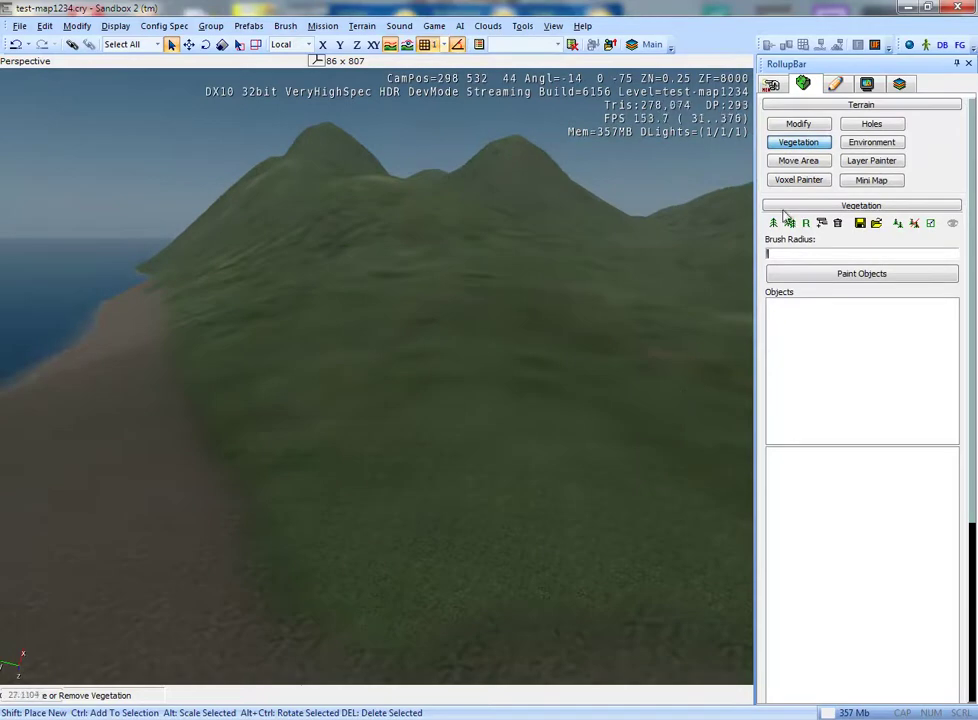
click(778, 222)
drag(705, 255, 418, 252)
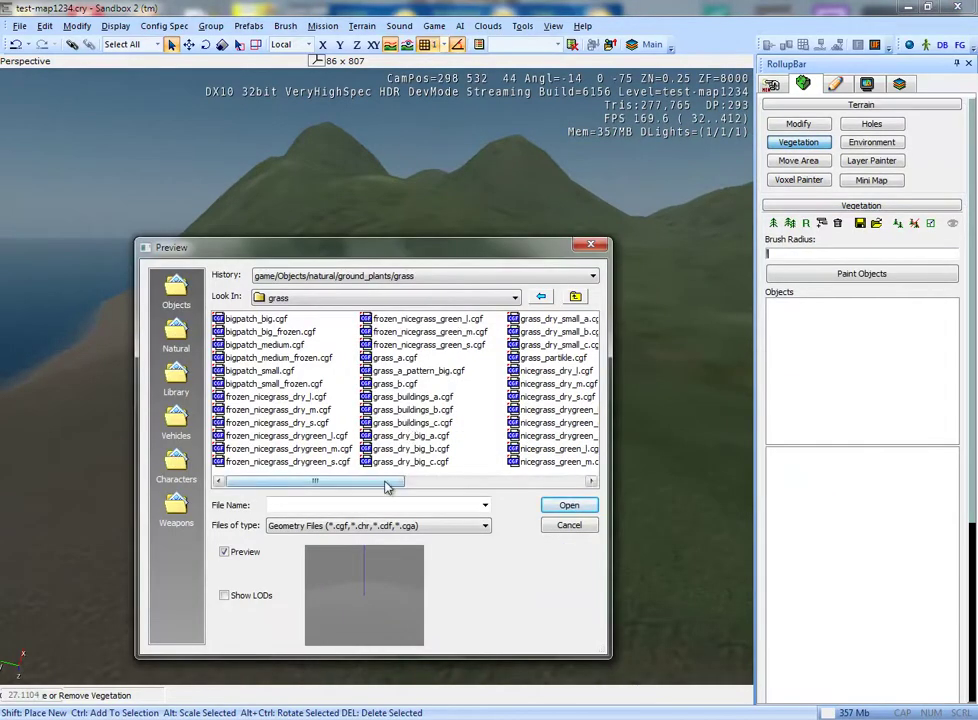
mouse_move(383, 484)
mouse_down()
mouse_move(395, 488)
mouse_move(350, 490)
mouse_up()
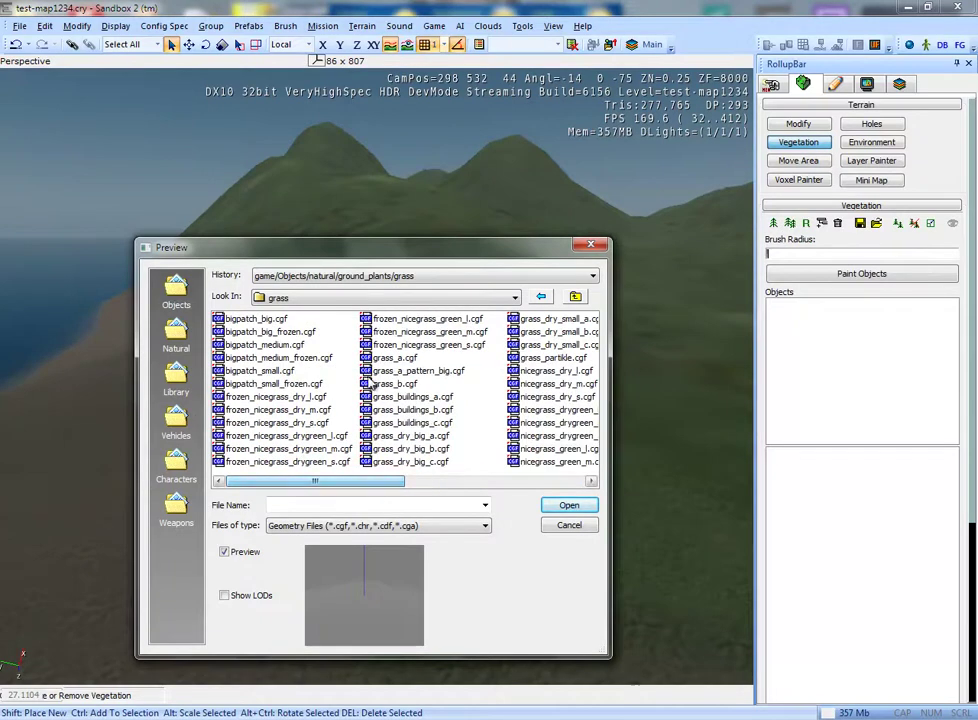
- Browse up to the natural objects folder, then into trees and palm_tree
click(577, 299)
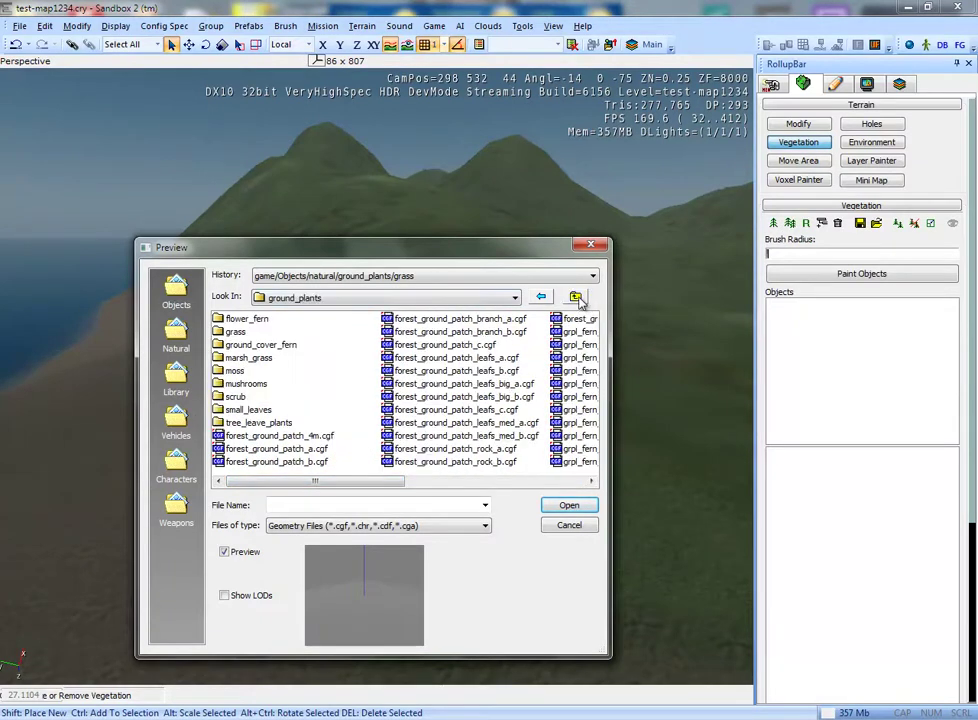
click(577, 299)
click(215, 318)
key(Down)
key(Down)
key(Down)
key(Down)
key(Down)
key(Down)
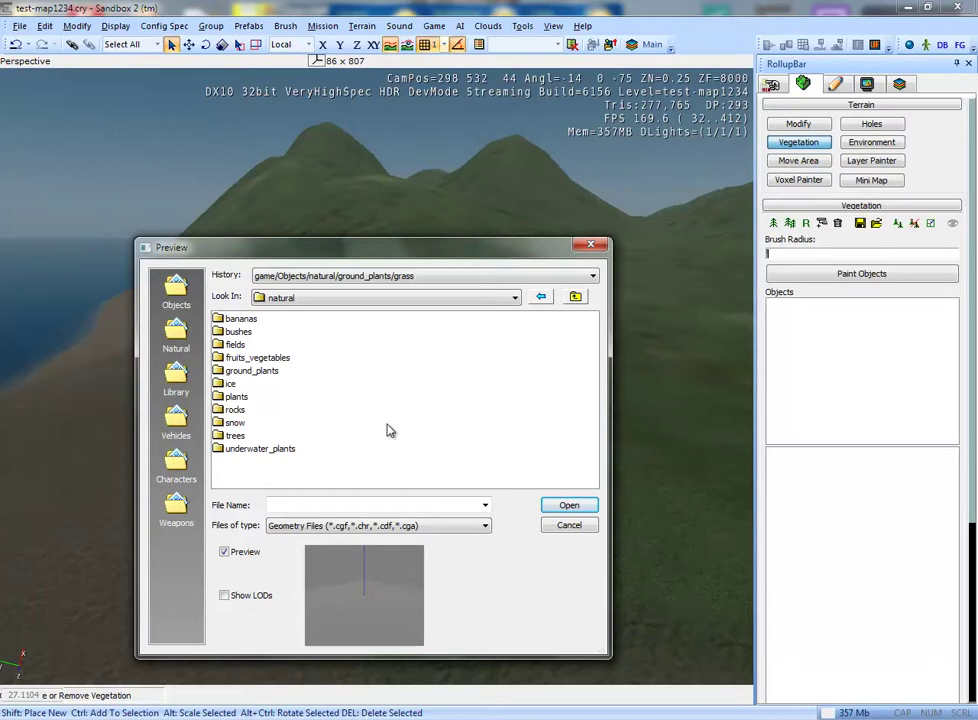
double_click(221, 438)
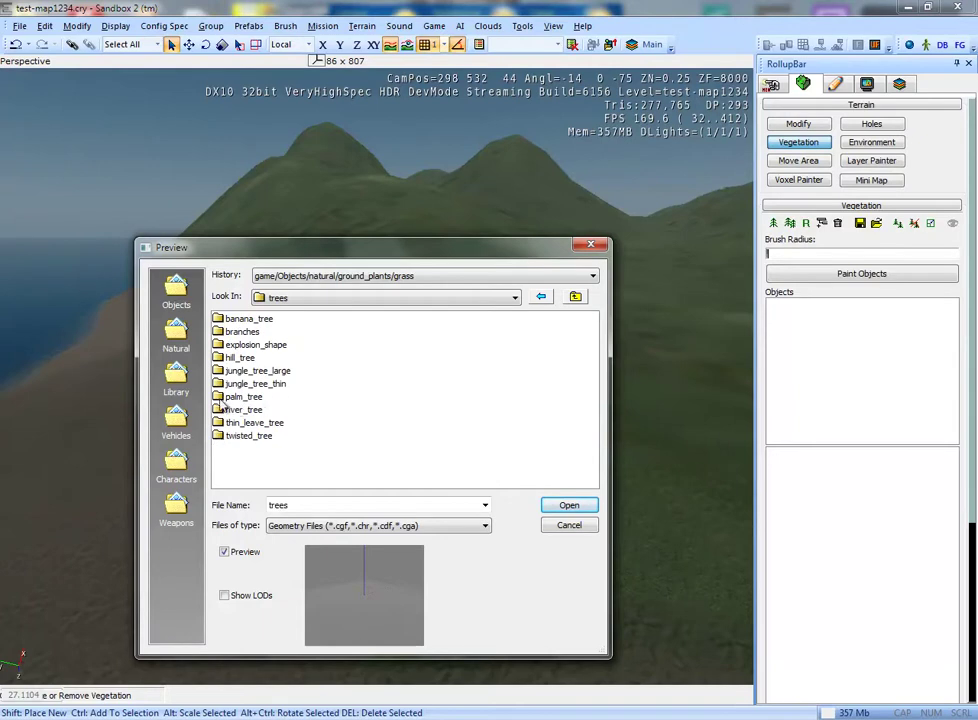
double_click(240, 398)
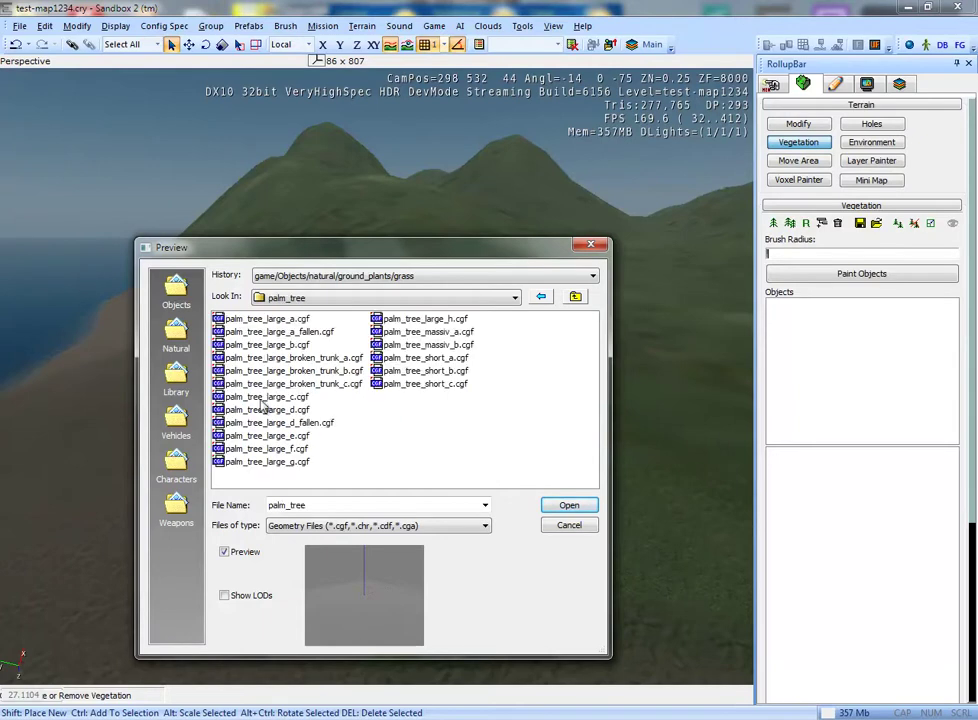
- Preview the palm models, then choose and load palm_tree_large_c.cgf into the Default group
click(248, 331)
click(250, 370)
click(251, 409)
click(252, 435)
click(396, 371)
click(414, 344)
click(414, 331)
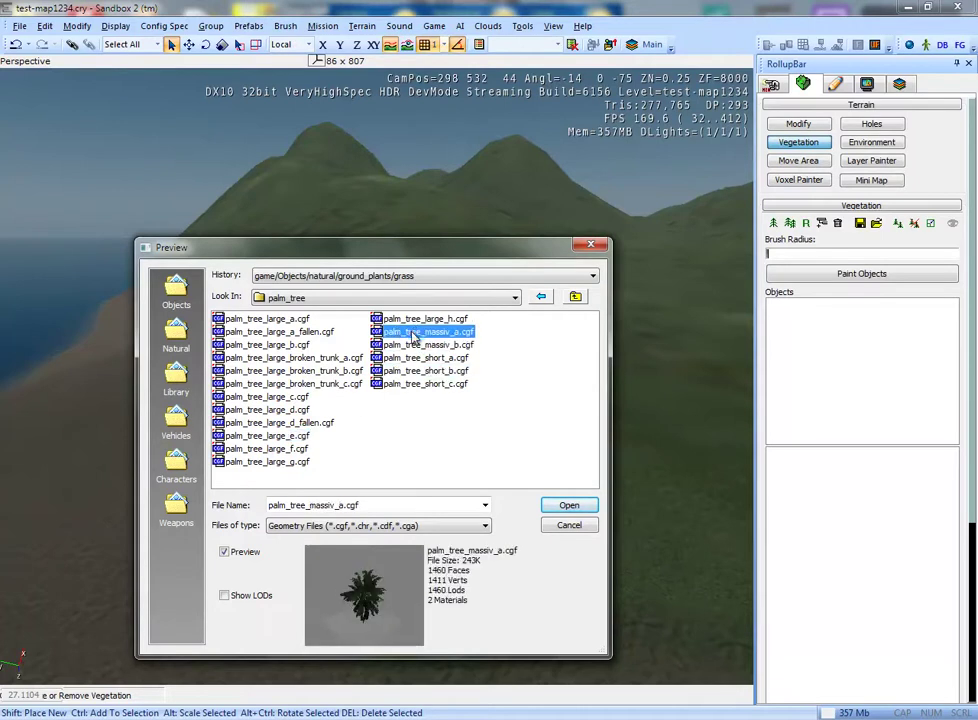
click(236, 462)
click(252, 422)
click(264, 398)
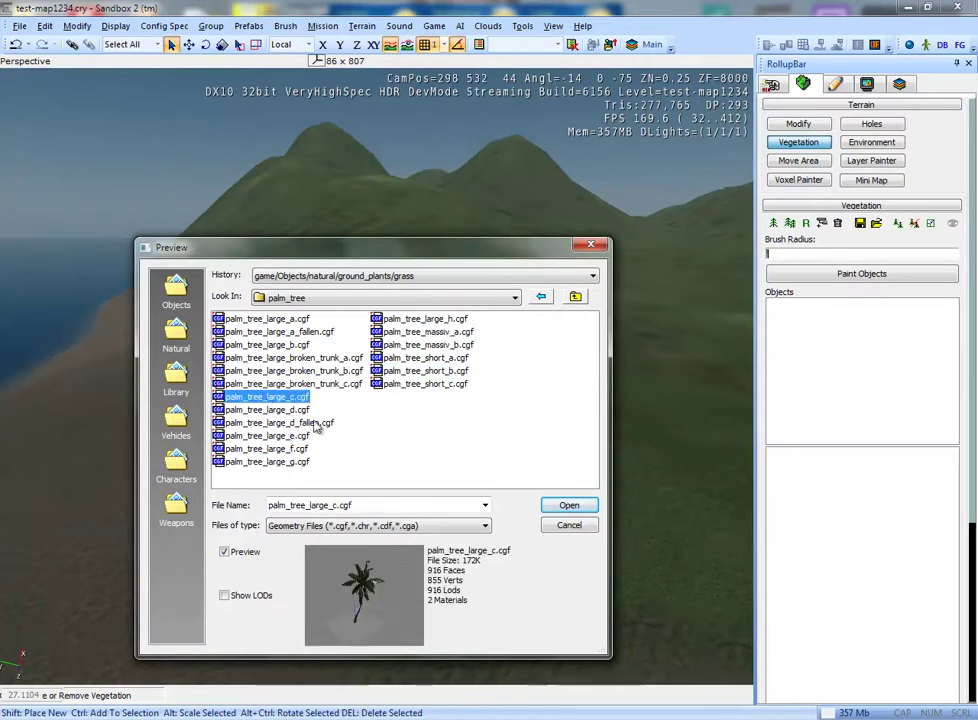
click(570, 505)
click(835, 317)
- Select palm_tree_large_c and enable Paint Objects with the smallest brush radius
mouse_move(399, 487)
right_down()
mouse_move(595, 402)
mouse_move(520, 421)
right_up()
click(798, 320)
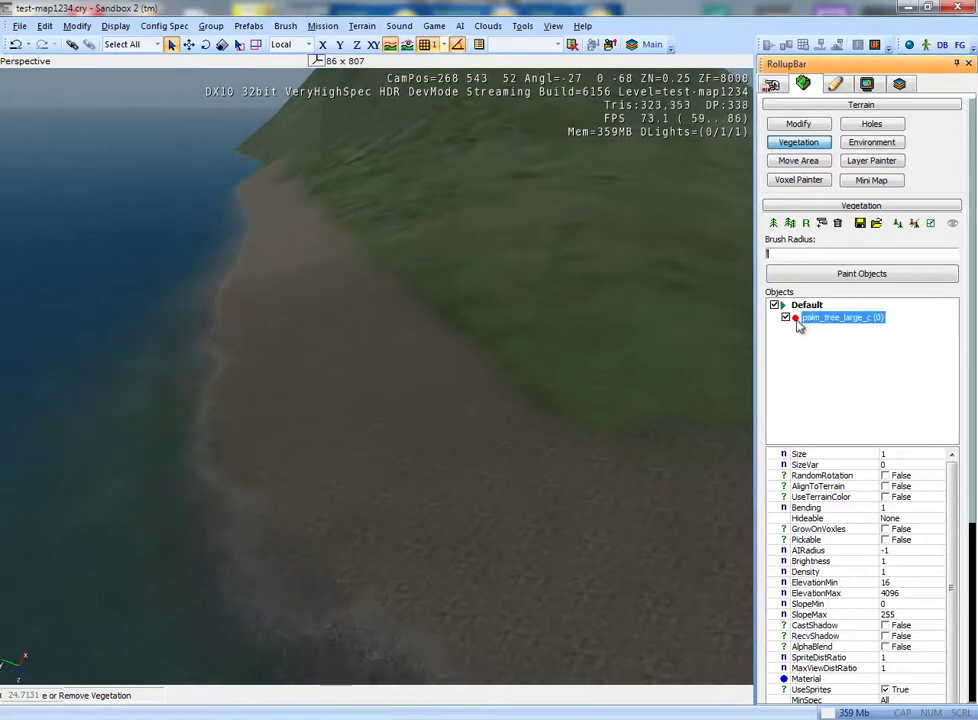
click(866, 274)
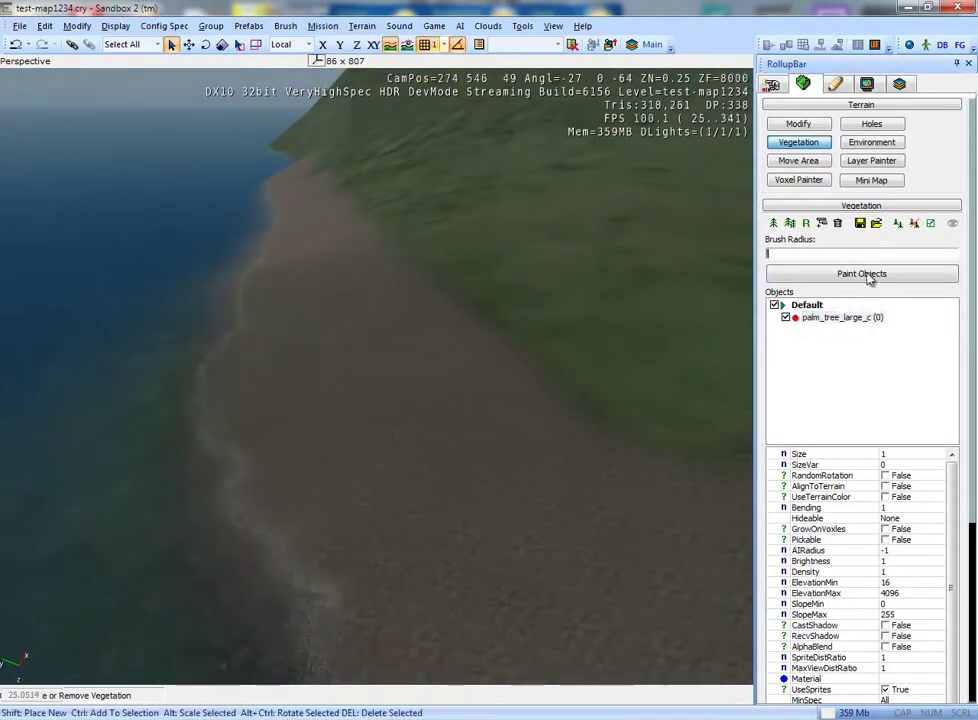
drag(773, 258, 773, 262)
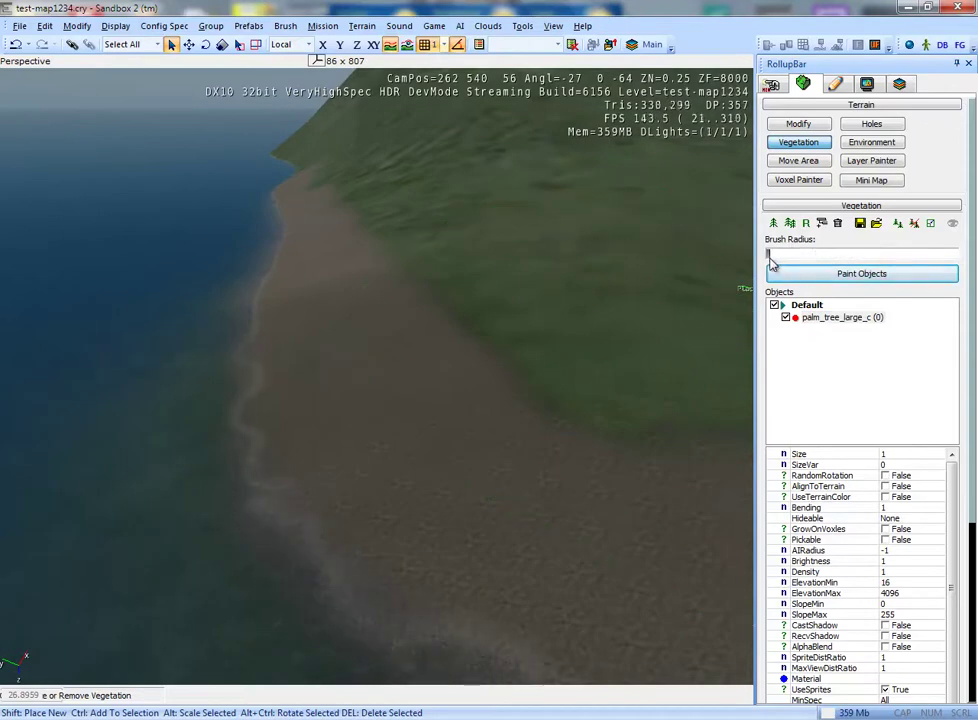
right_drag(437, 443, 445, 449)
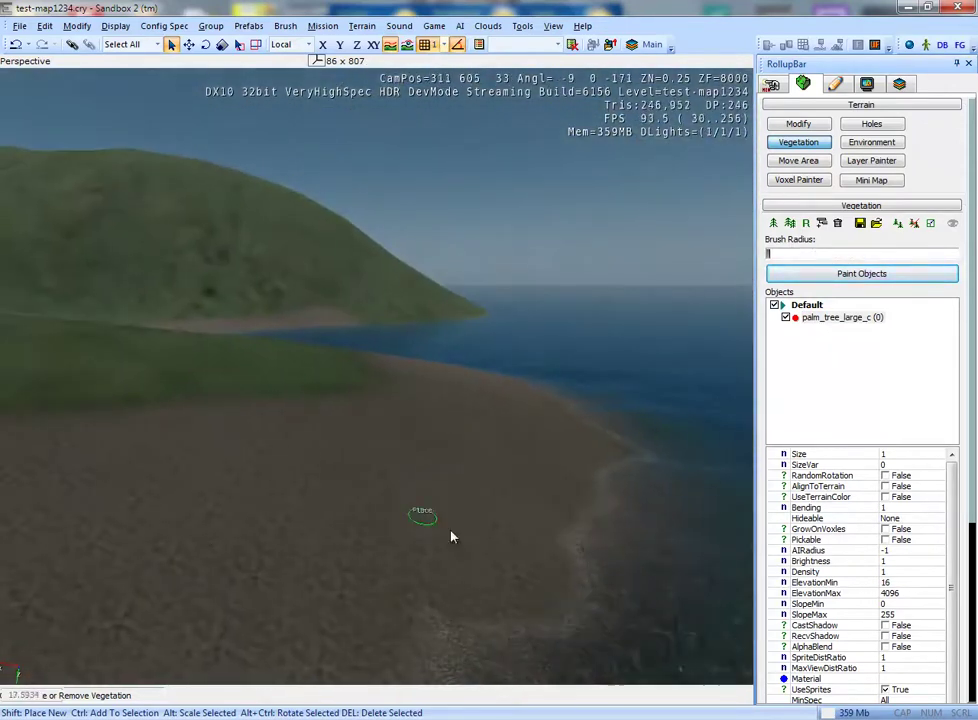
- Place ten palm trees along the first stretches of sandy beach
click(388, 488)
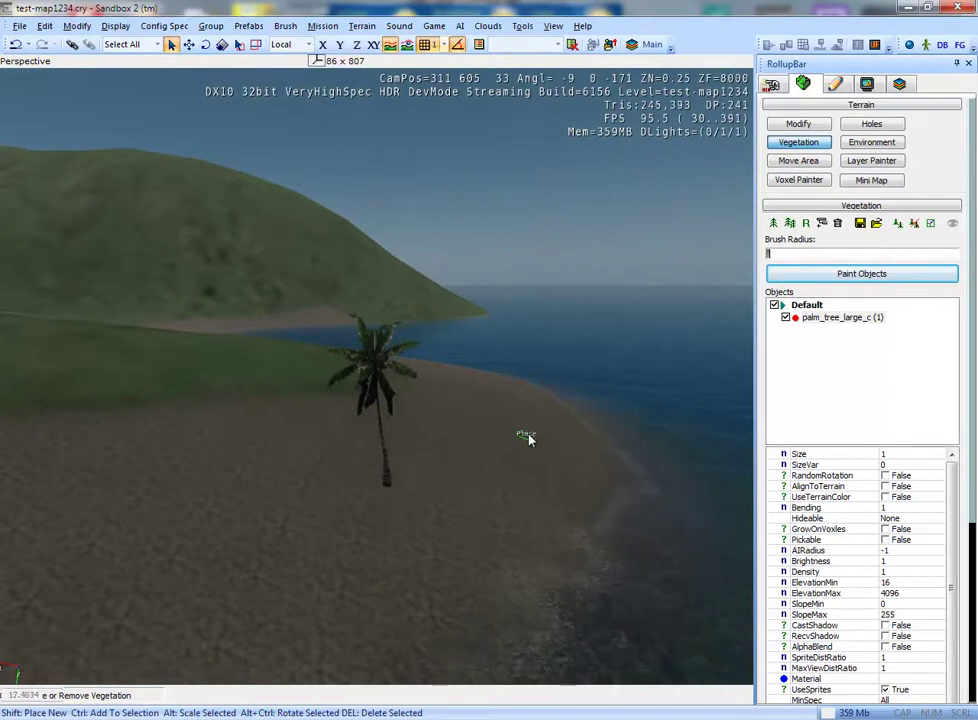
click(494, 427)
mouse_move(494, 432)
right_down()
mouse_move(496, 408)
mouse_move(504, 426)
right_up()
click(506, 392)
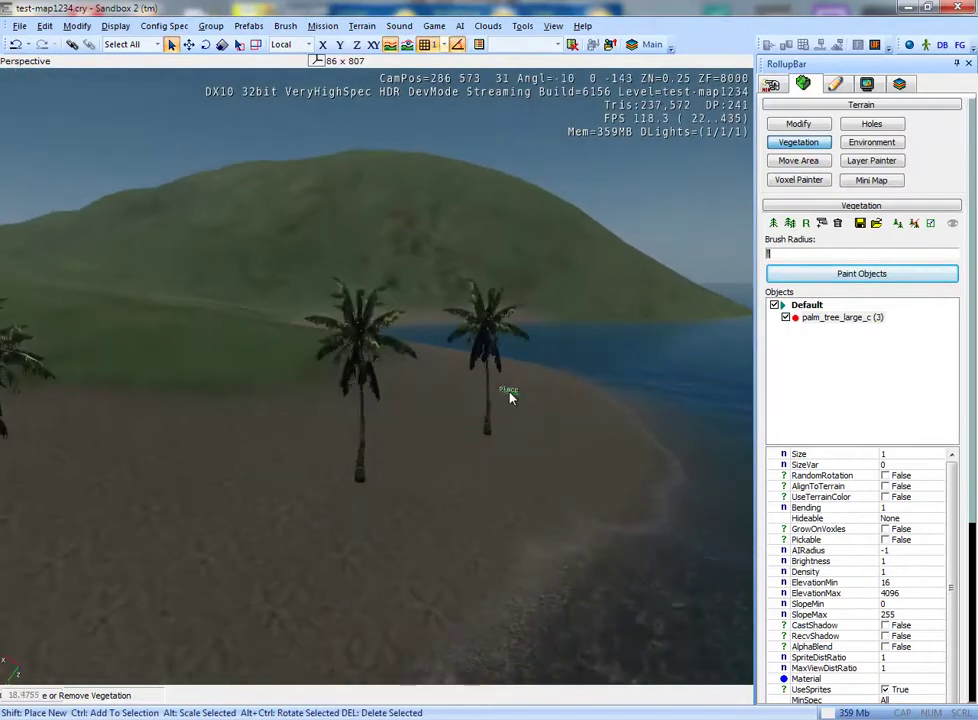
click(508, 379)
right_drag(508, 379, 415, 432)
click(430, 437)
click(524, 347)
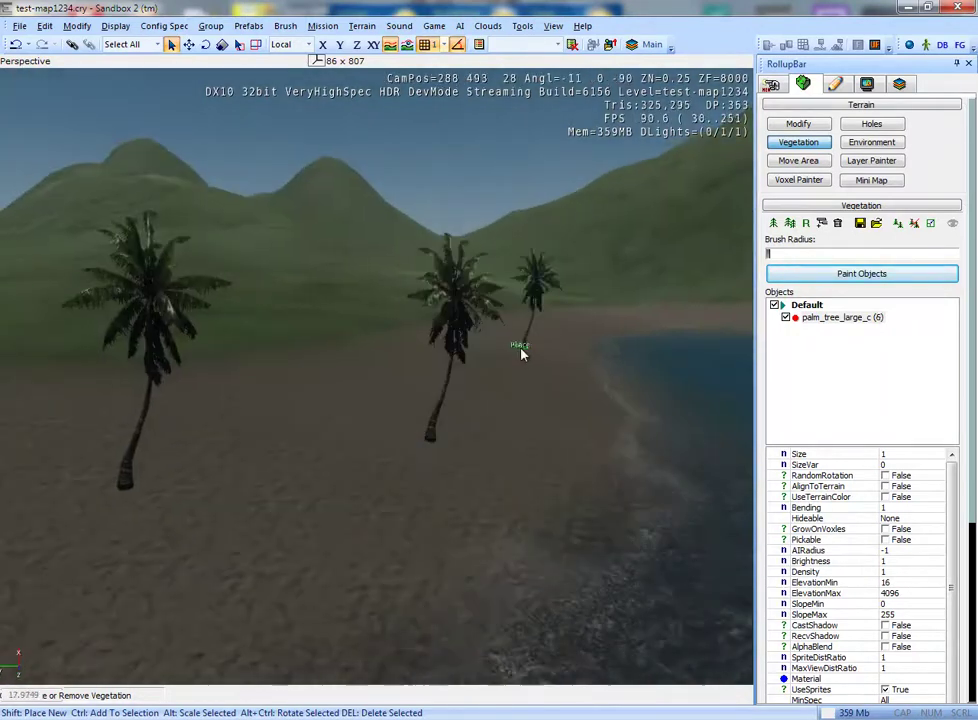
click(601, 315)
mouse_move(503, 374)
right_down()
mouse_move(277, 382)
mouse_move(493, 452)
right_up()
click(493, 452)
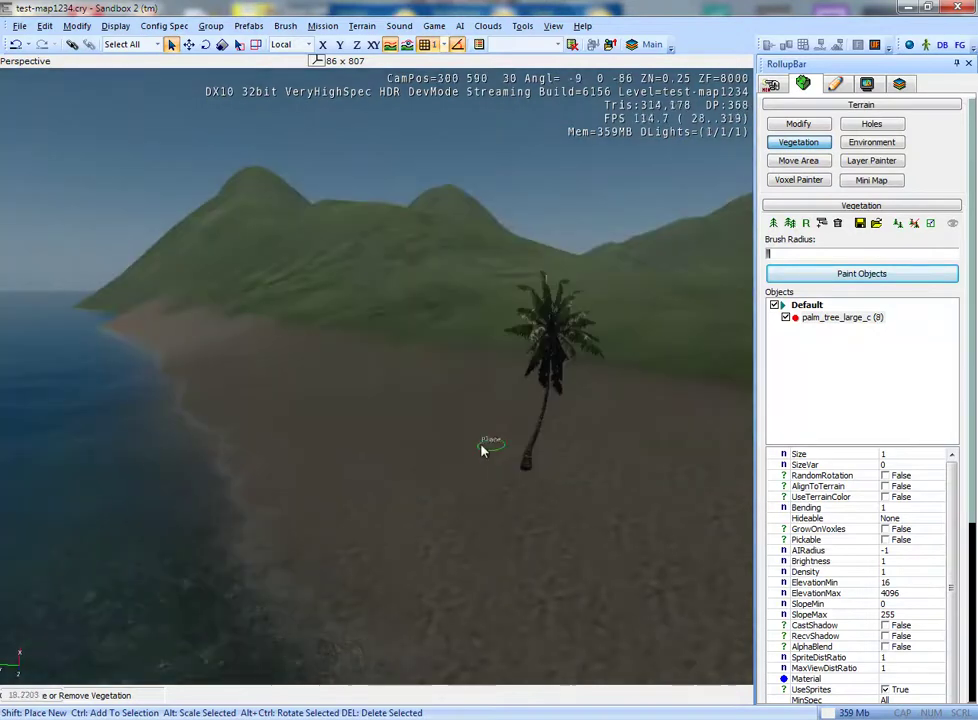
click(372, 398)
click(228, 353)
- Place six more palms on other beach stretches and near the shoreline, sixteen in total
mouse_move(228, 353)
right_down()
mouse_move(524, 493)
mouse_move(461, 395)
mouse_move(443, 386)
right_up()
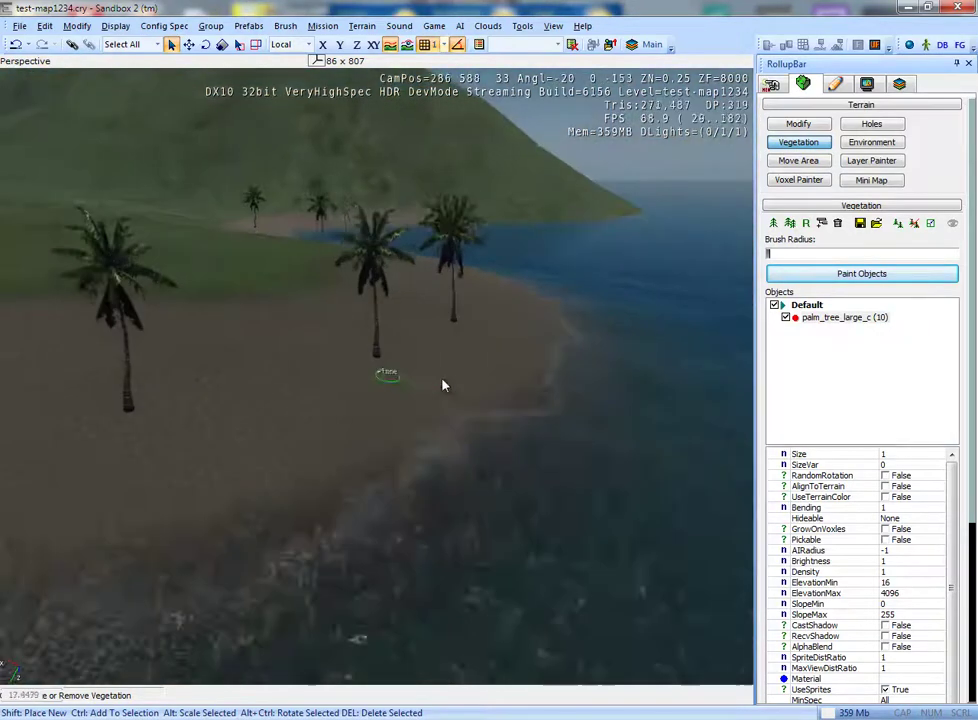
right_drag(281, 391, 297, 395)
click(432, 478)
click(292, 410)
click(229, 404)
mouse_move(229, 404)
right_down()
mouse_move(430, 461)
mouse_move(428, 506)
right_up()
click(448, 472)
click(568, 505)
click(568, 509)
mouse_move(568, 509)
right_down()
mouse_move(585, 552)
mouse_move(595, 545)
right_up()
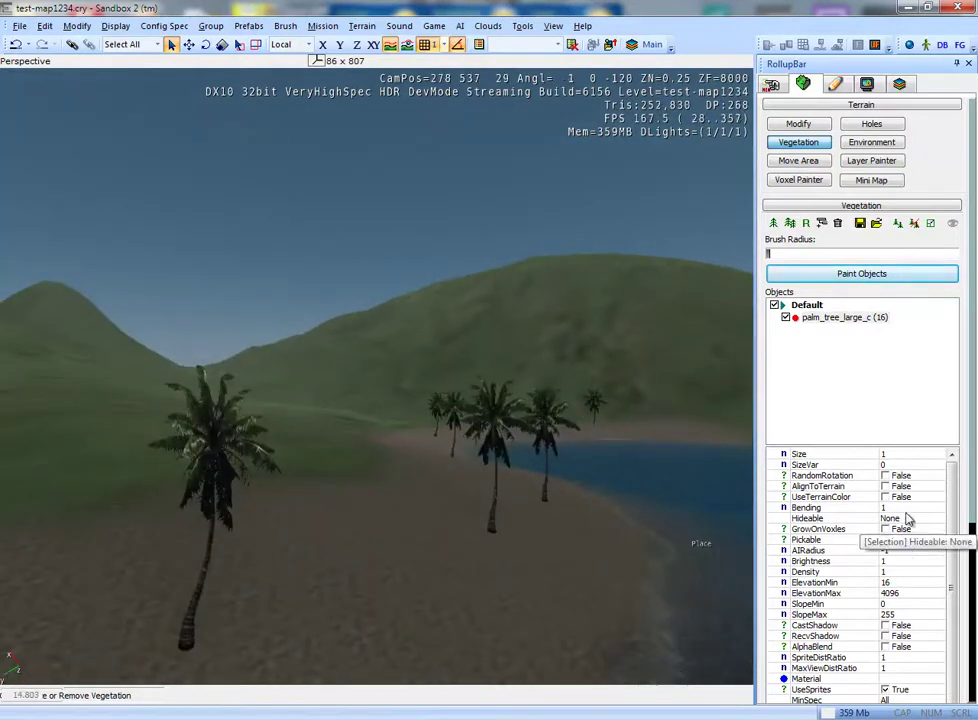
scroll(975, 537, down, 3)
scroll(975, 537, down, 3)
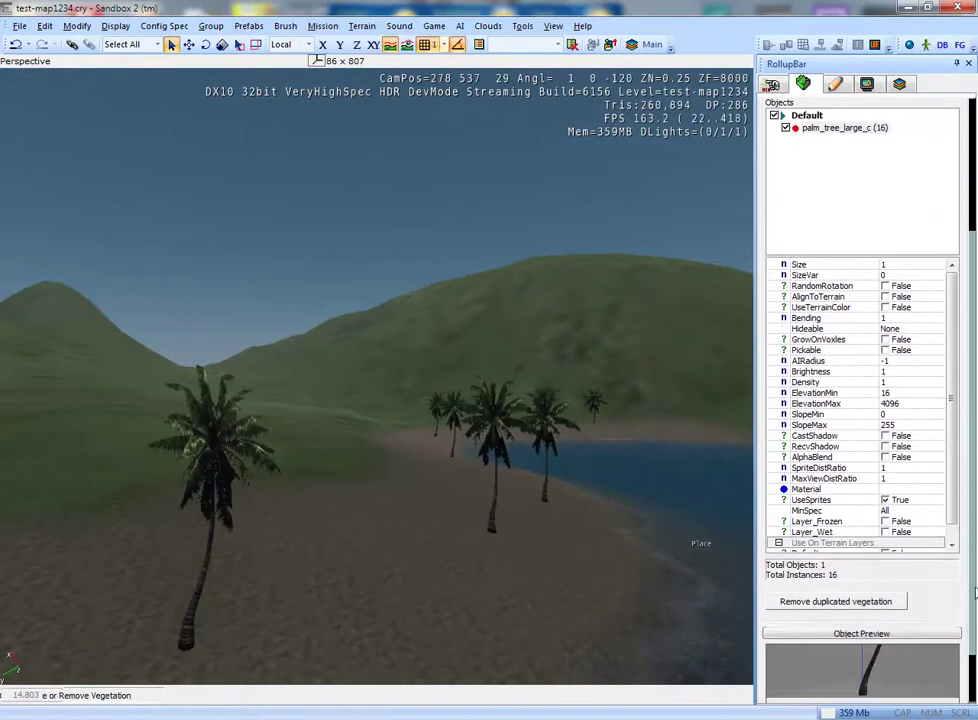
right_drag(620, 498, 620, 503)
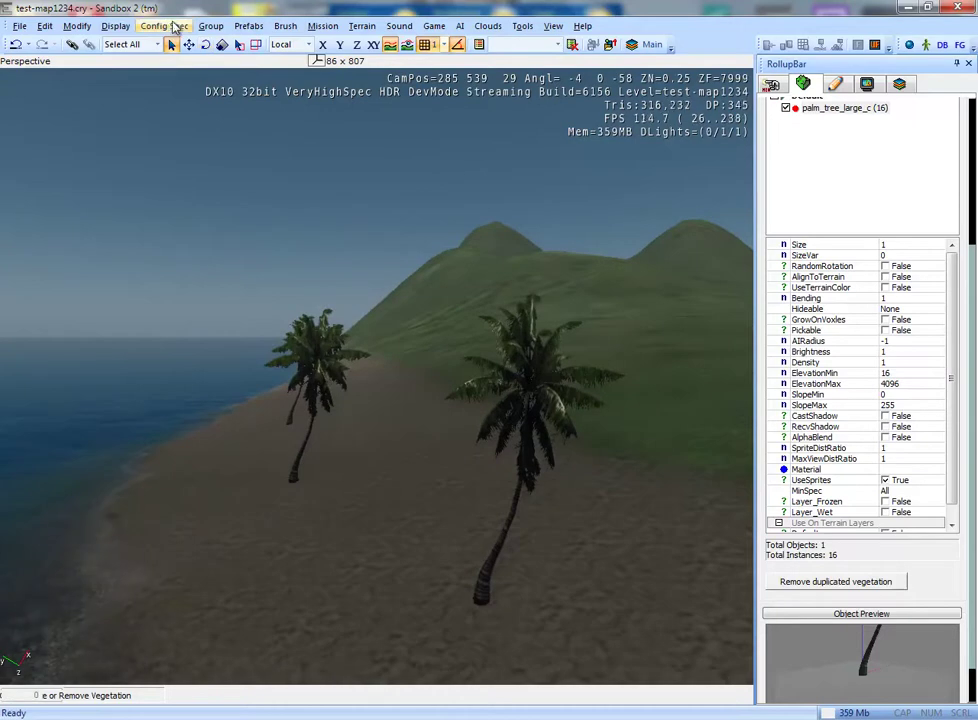
click(171, 30)
click(177, 45)
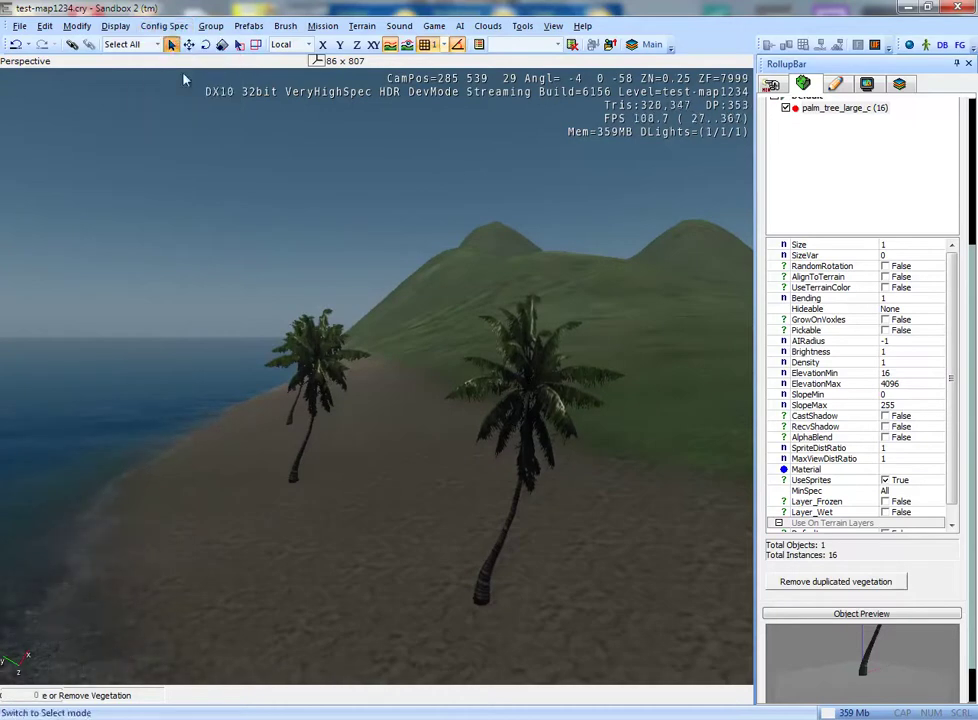
click(178, 28)
click(180, 40)
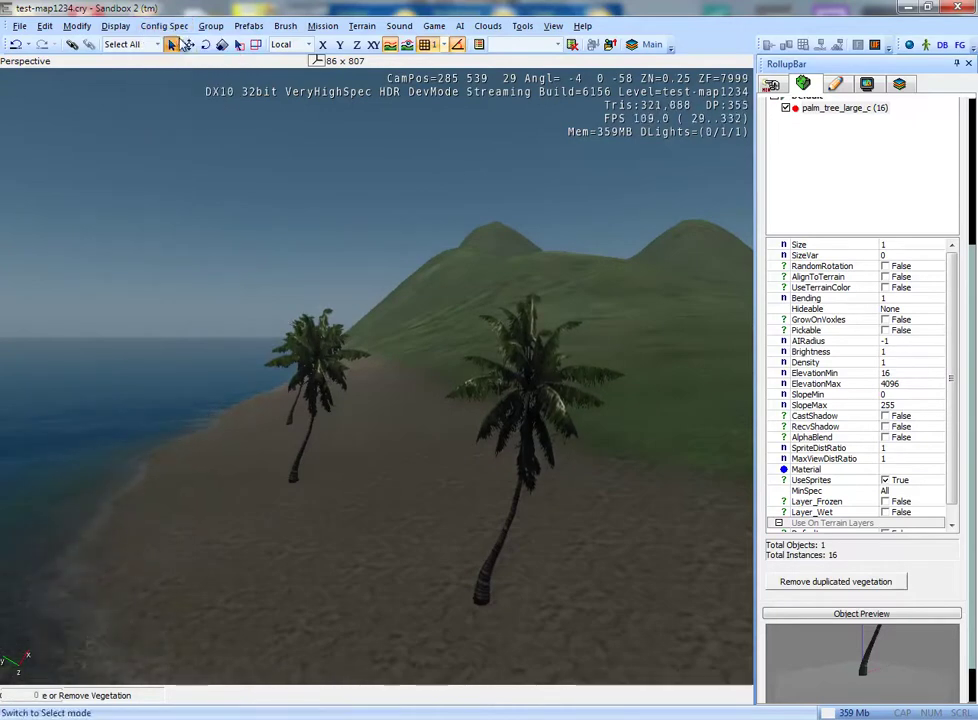
right_drag(395, 298, 395, 298)
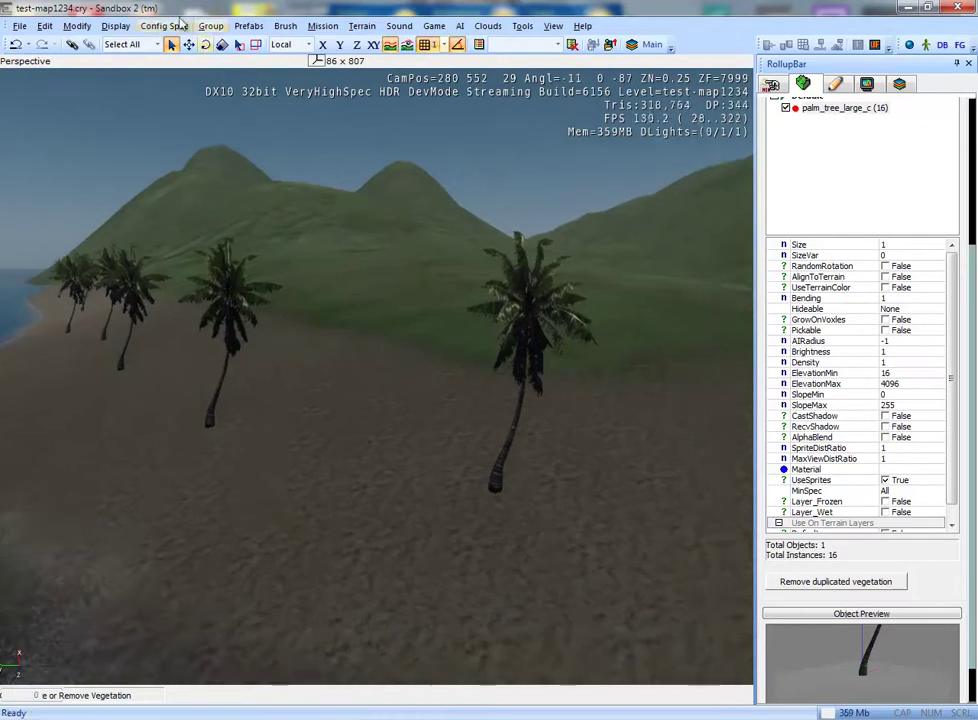
click(168, 26)
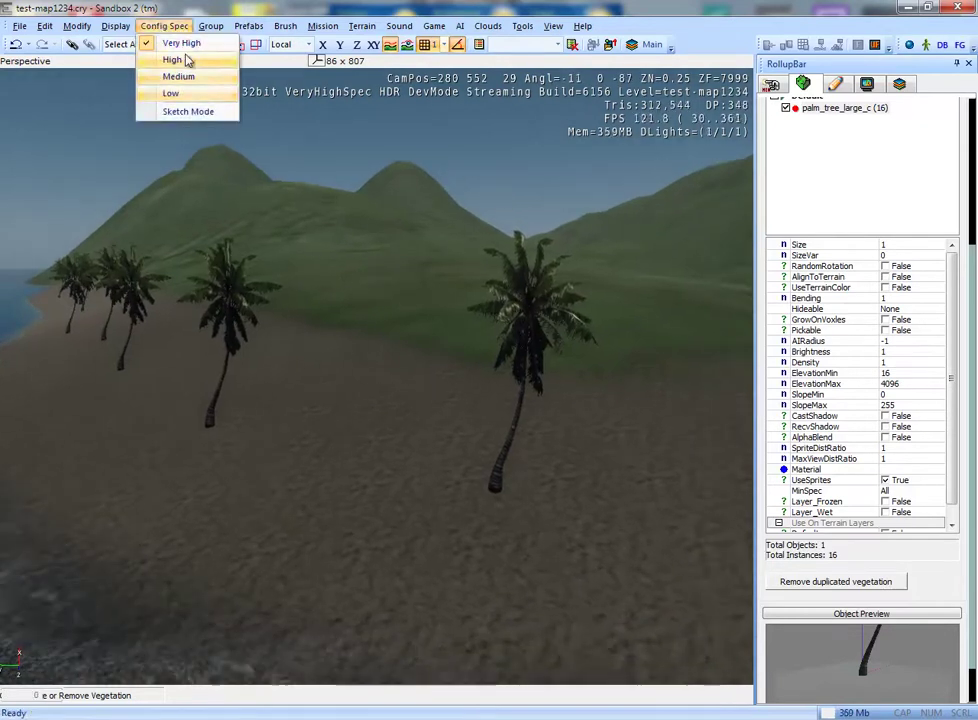
click(671, 7)
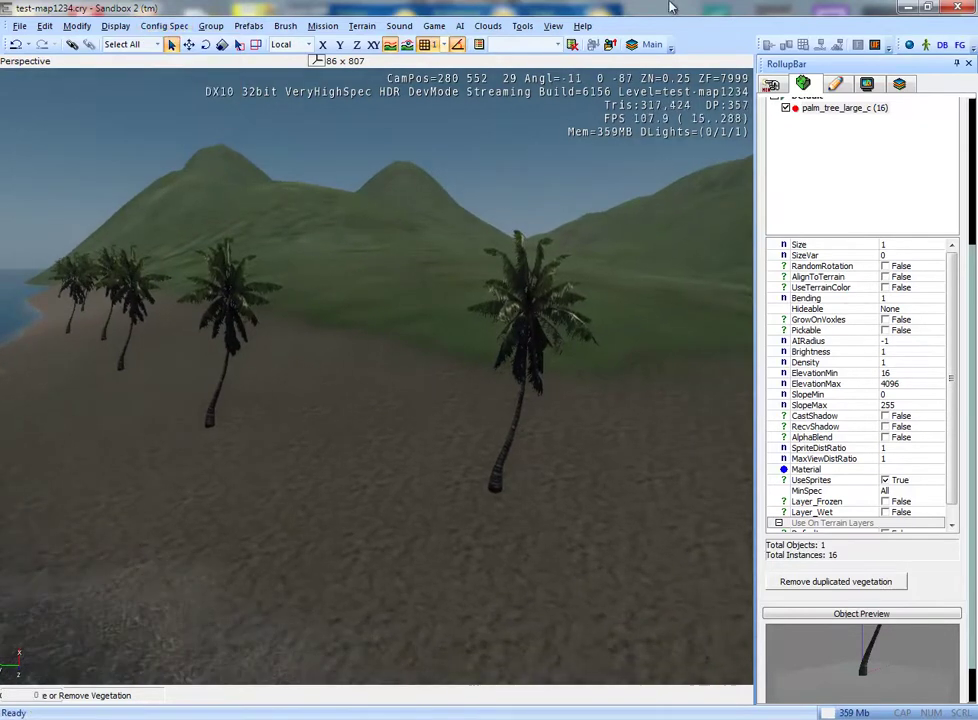
right_drag(574, 437, 585, 418)
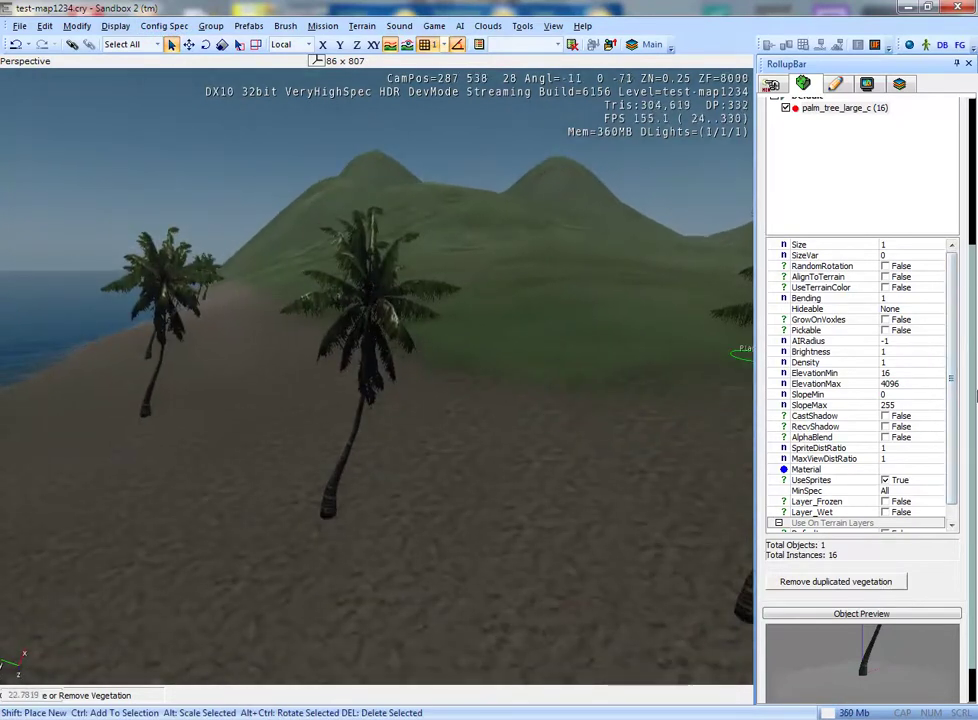
right_drag(644, 376, 644, 375)
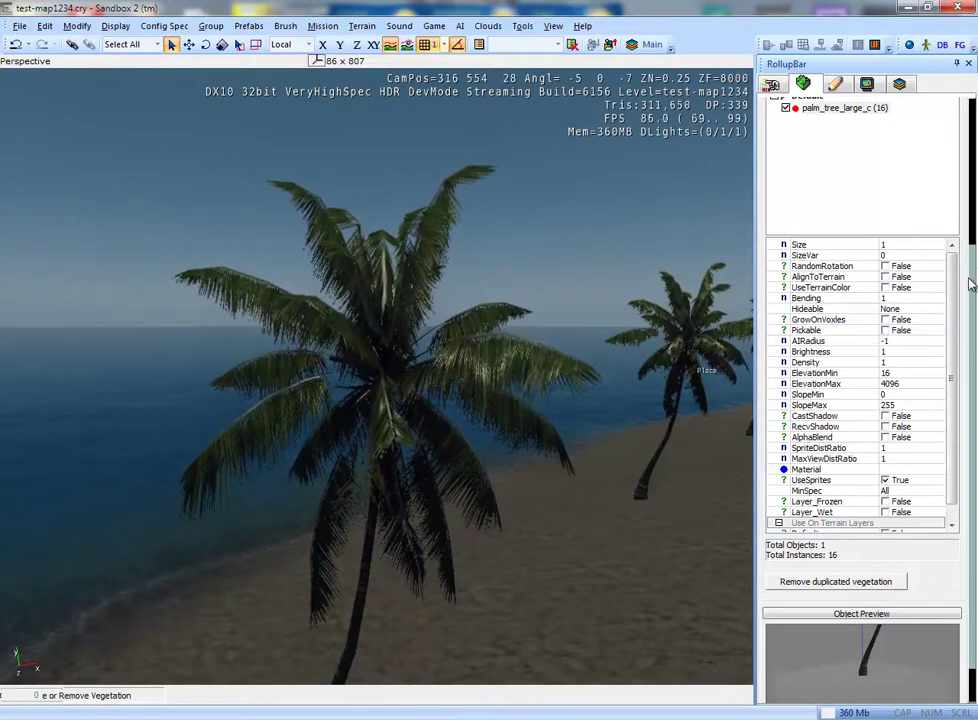
- Turn on random rotation for the palms, comparing the look with it off
click(885, 267)
click(885, 267)
click(885, 266)
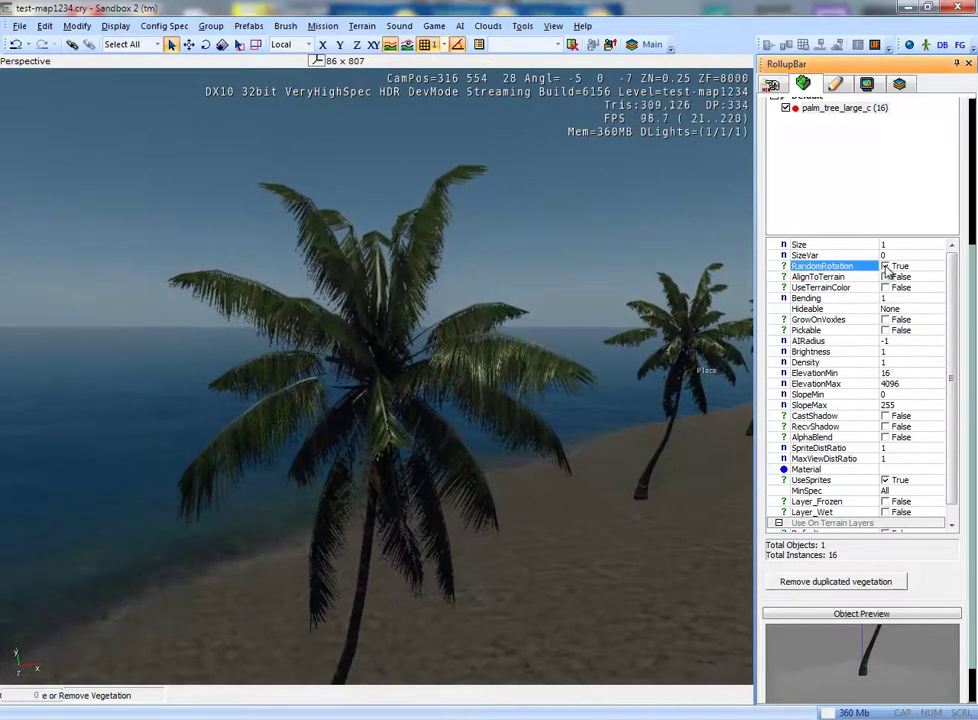
right_drag(524, 506, 520, 541)
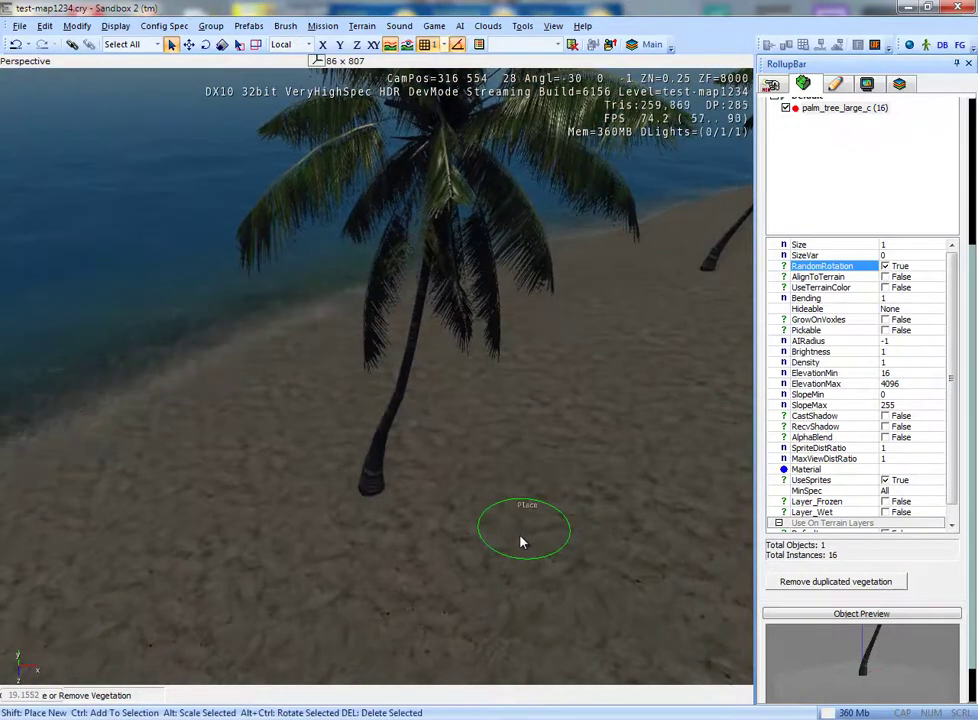
right_drag(441, 546, 493, 518)
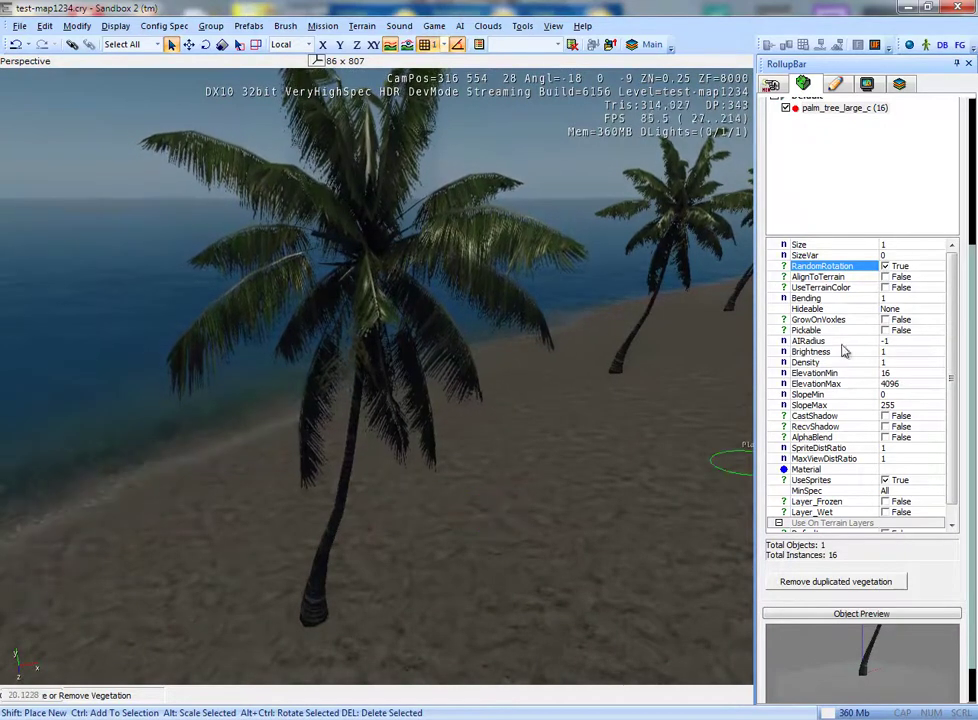
click(886, 267)
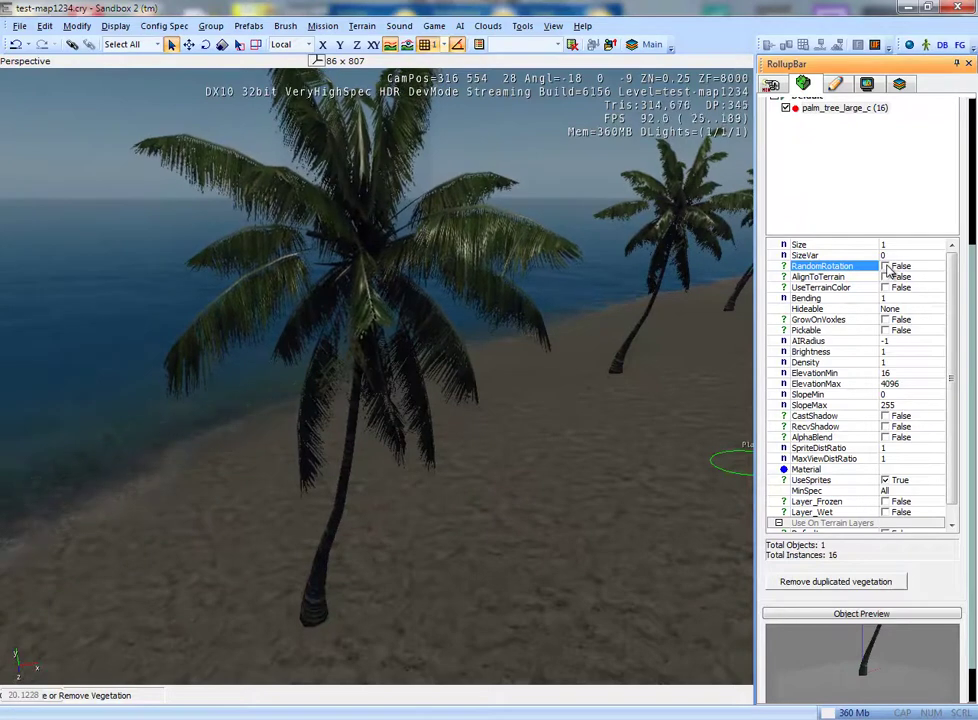
click(886, 267)
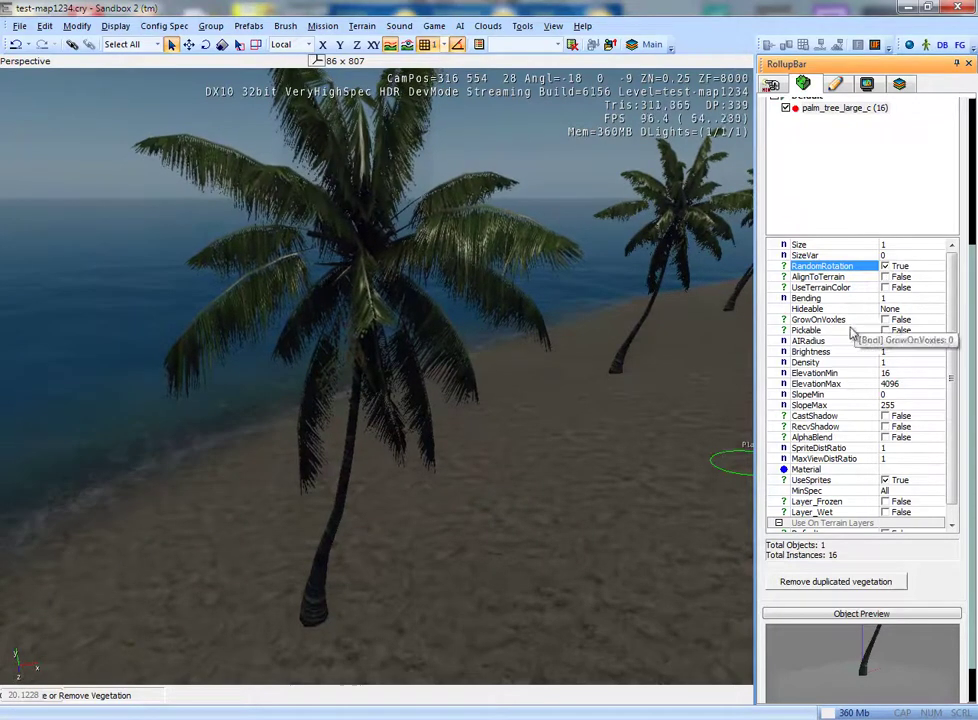
- Set AlignToTerrain to True so the palms lean with the beach slope
click(886, 279)
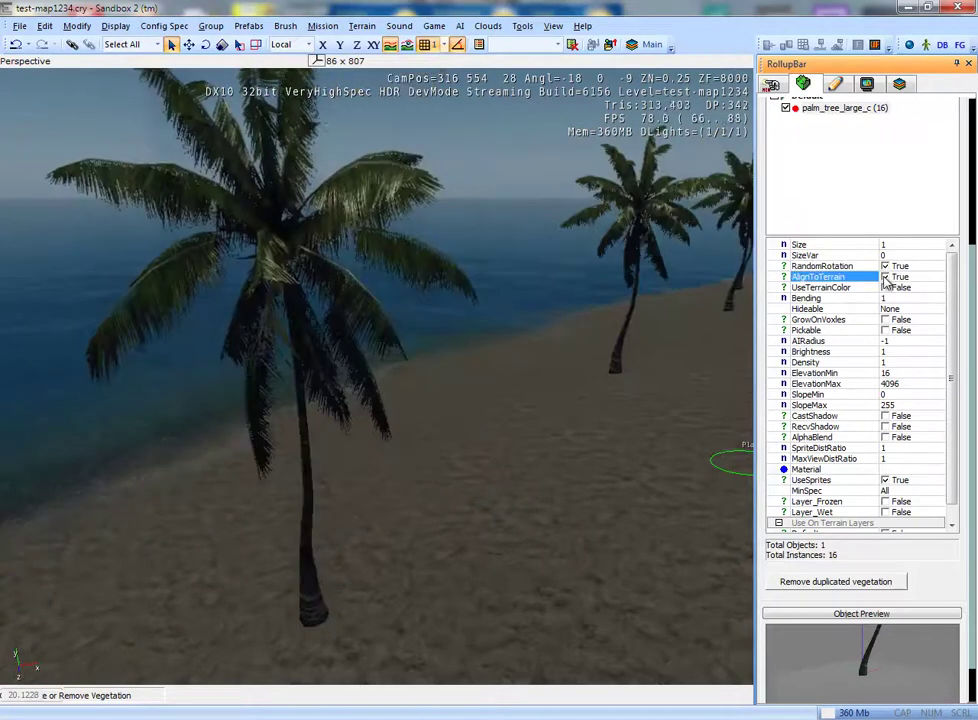
click(885, 278)
right_drag(563, 509, 541, 519)
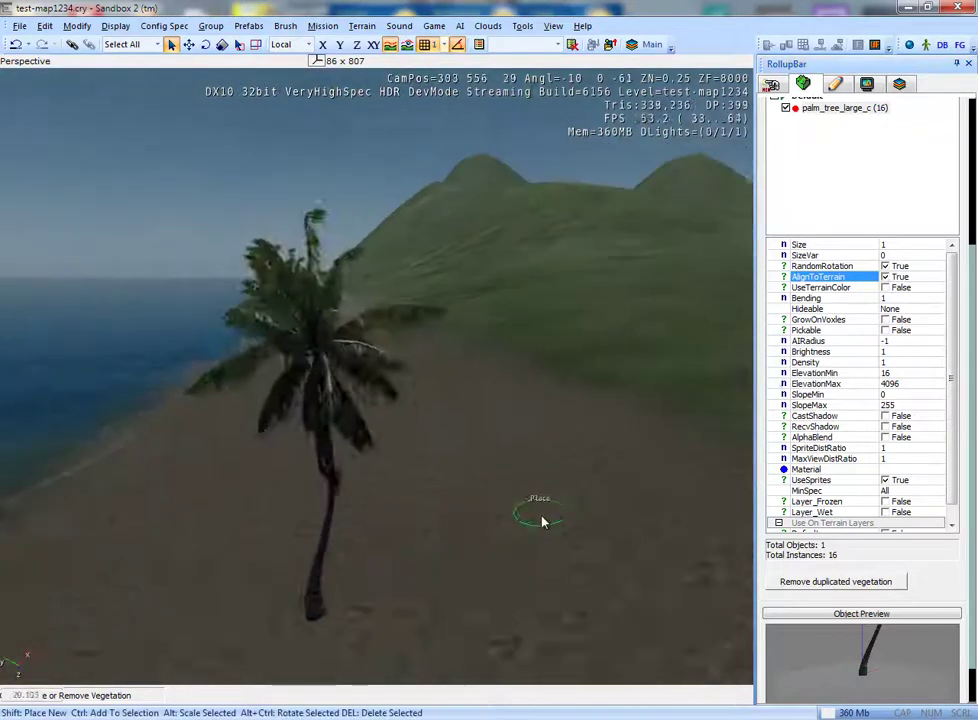
click(885, 277)
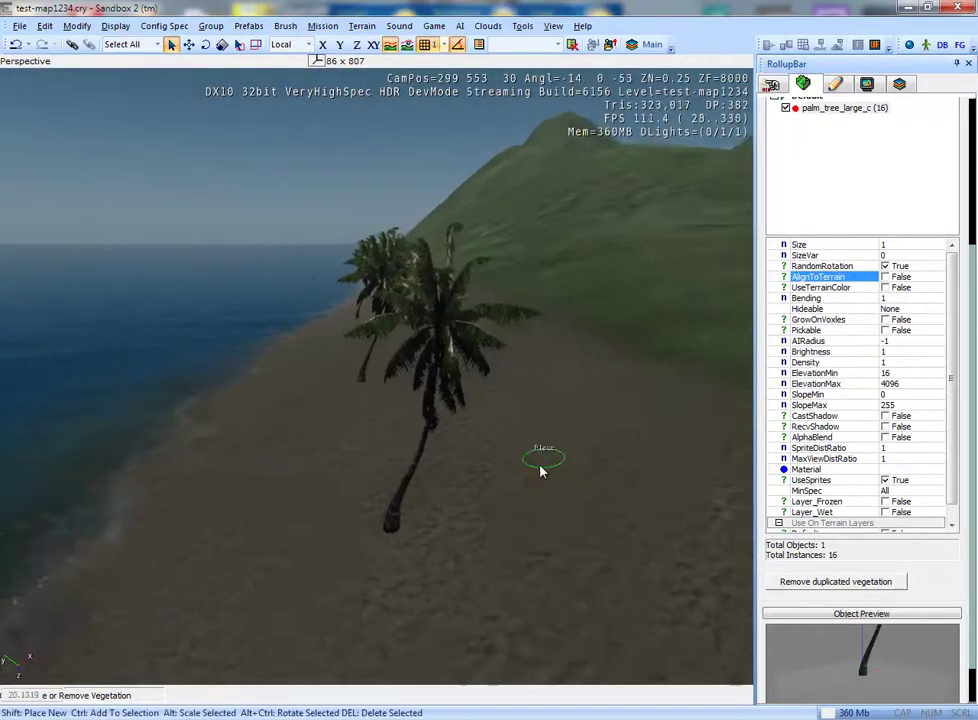
right_drag(585, 425, 545, 469)
key(s)
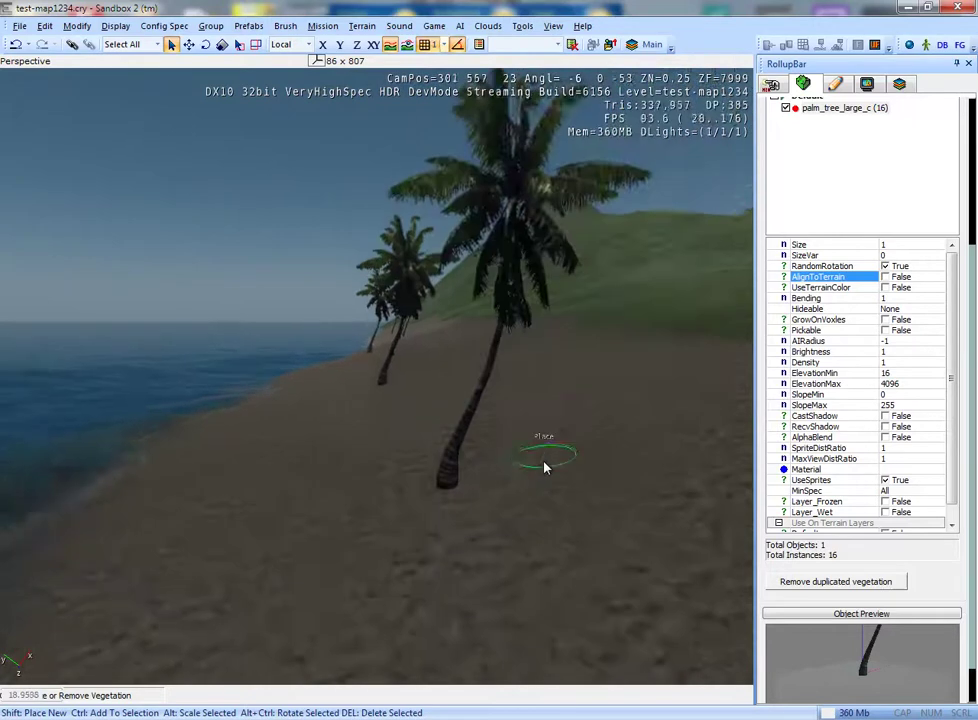
right_drag(545, 469, 677, 401)
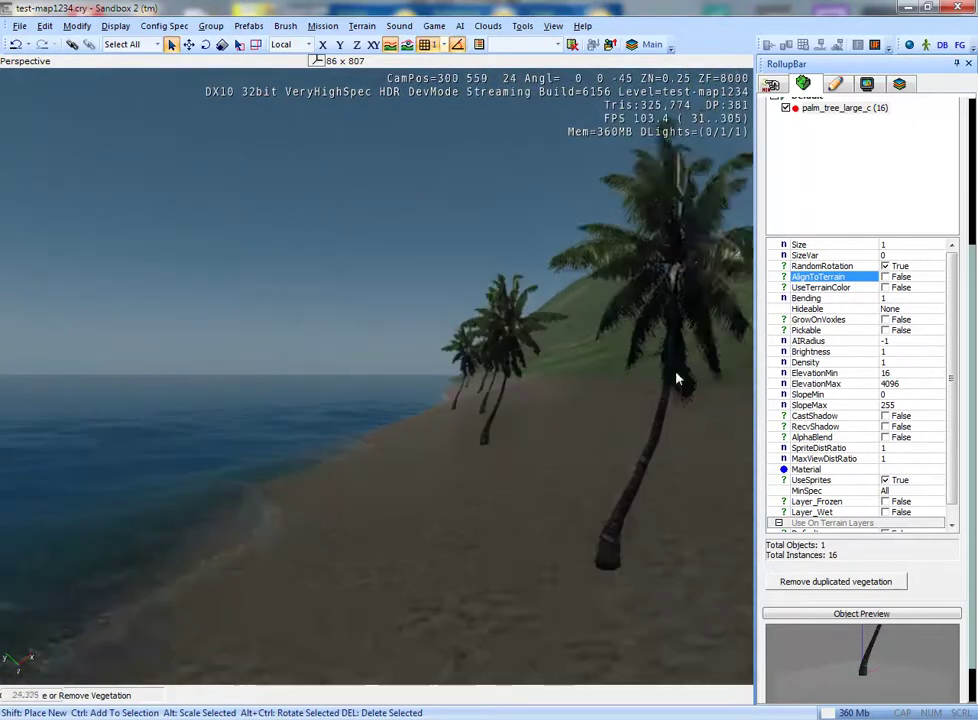
click(886, 277)
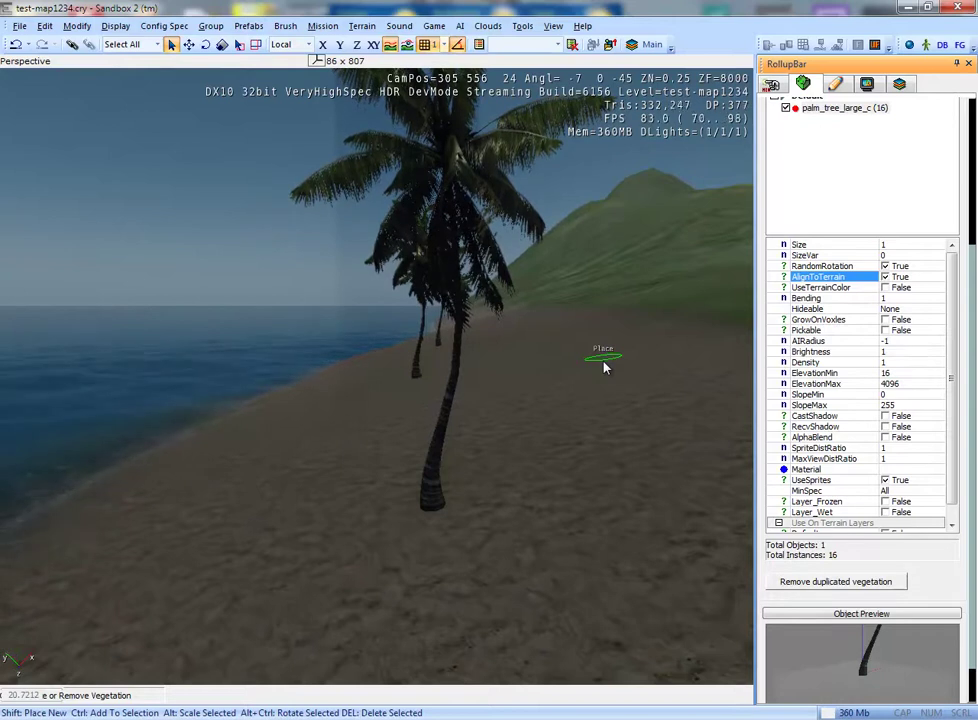
right_drag(600, 380, 607, 358)
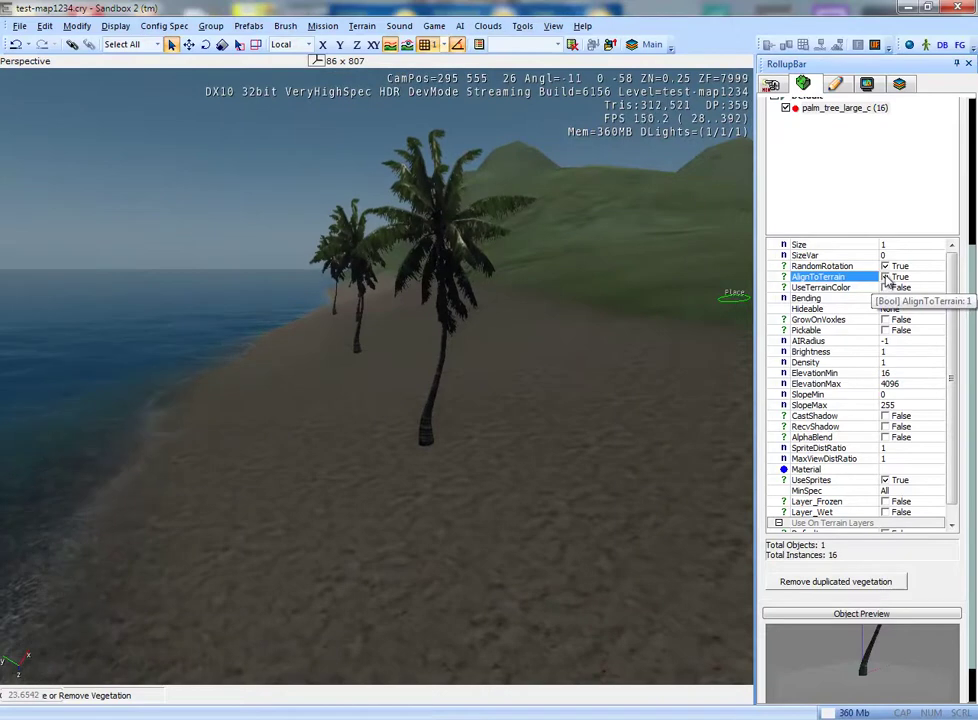
right_drag(578, 338, 562, 330)
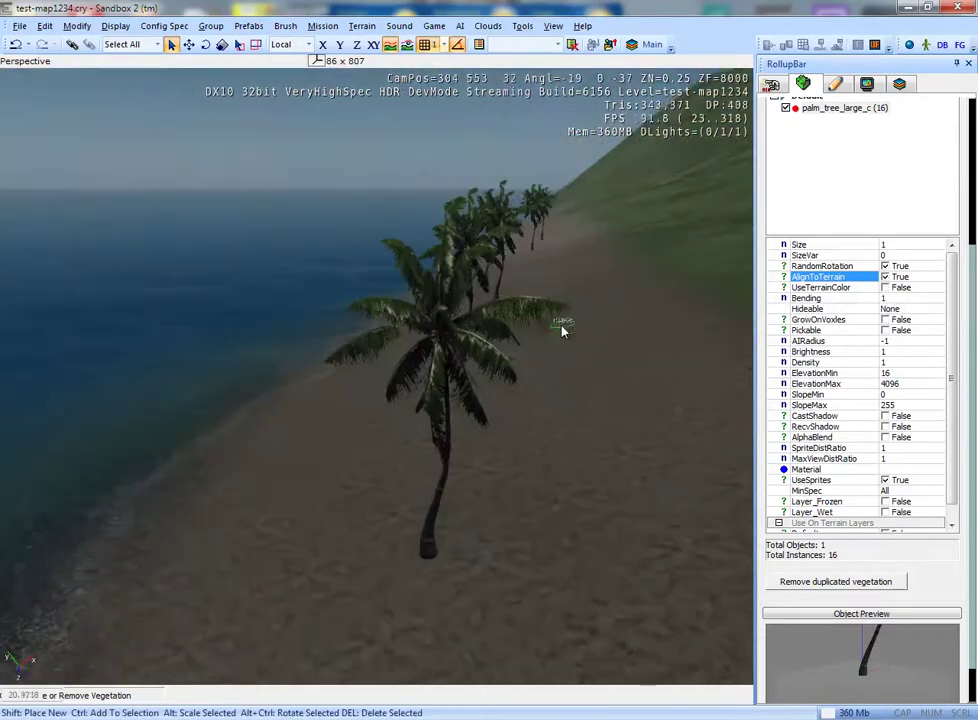
- Try the UseTerrainColor, GrowOnVoxels and Pickable options on the palm vegetation
click(887, 290)
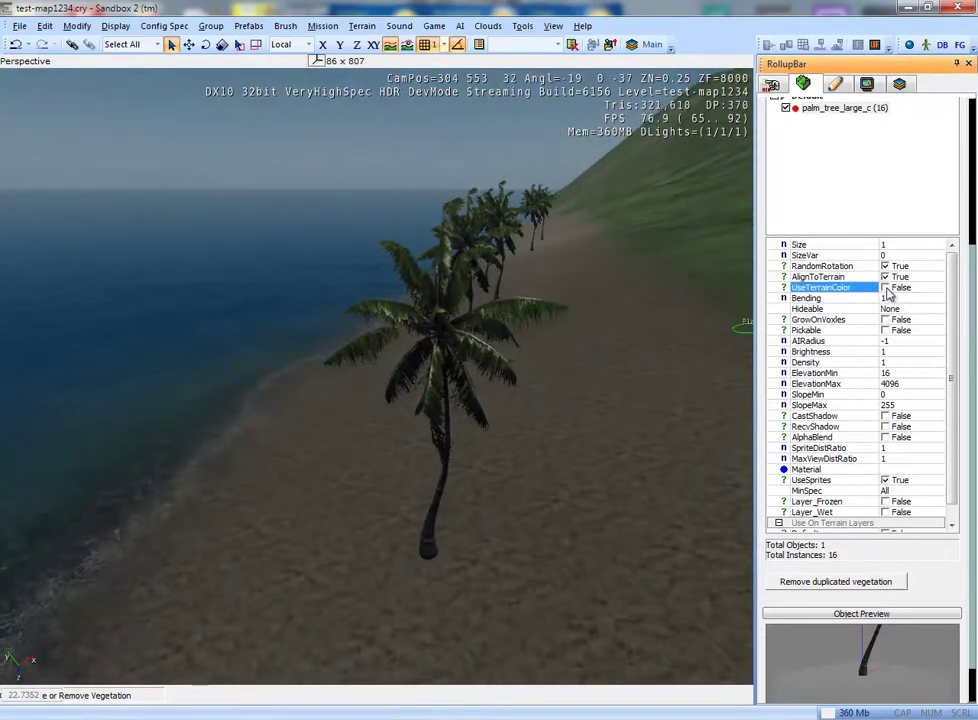
scroll(548, 502, down, 3)
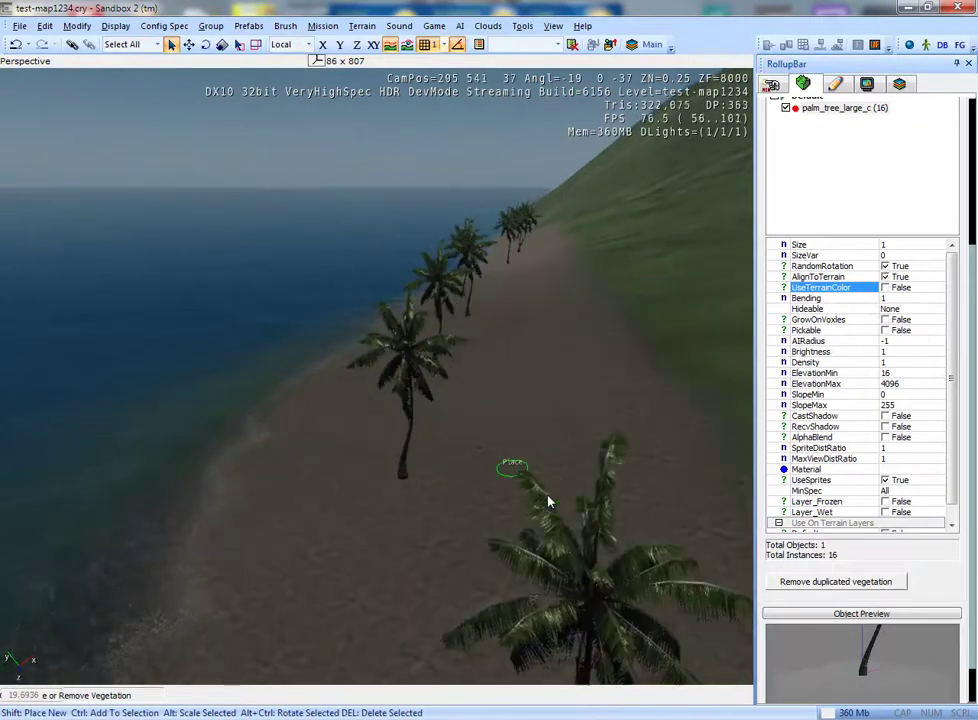
right_drag(548, 502, 548, 502)
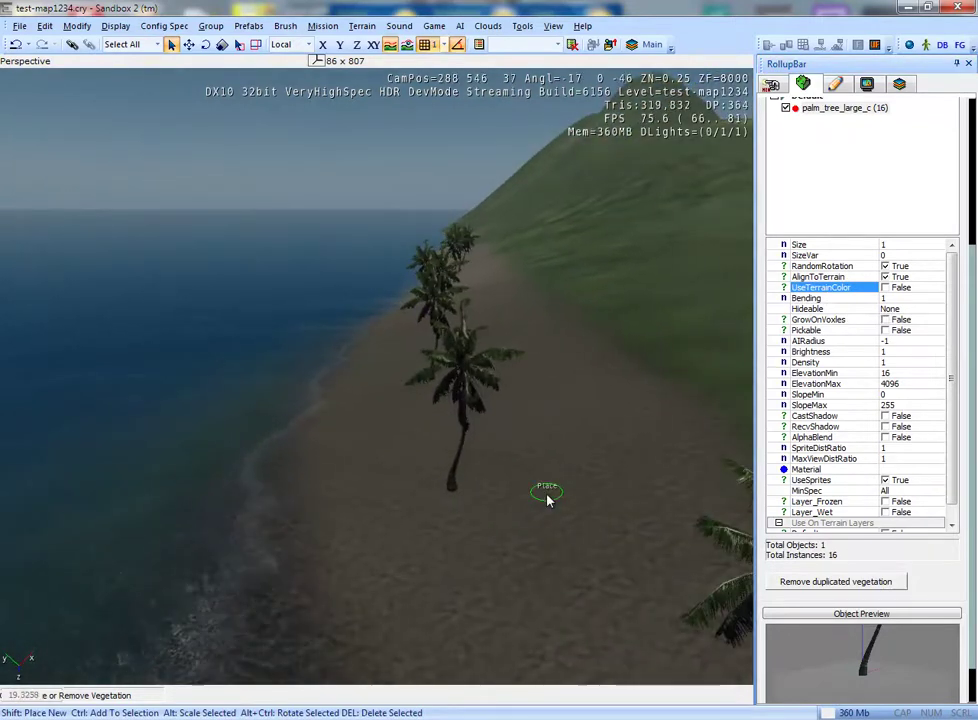
right_drag(548, 500, 676, 452)
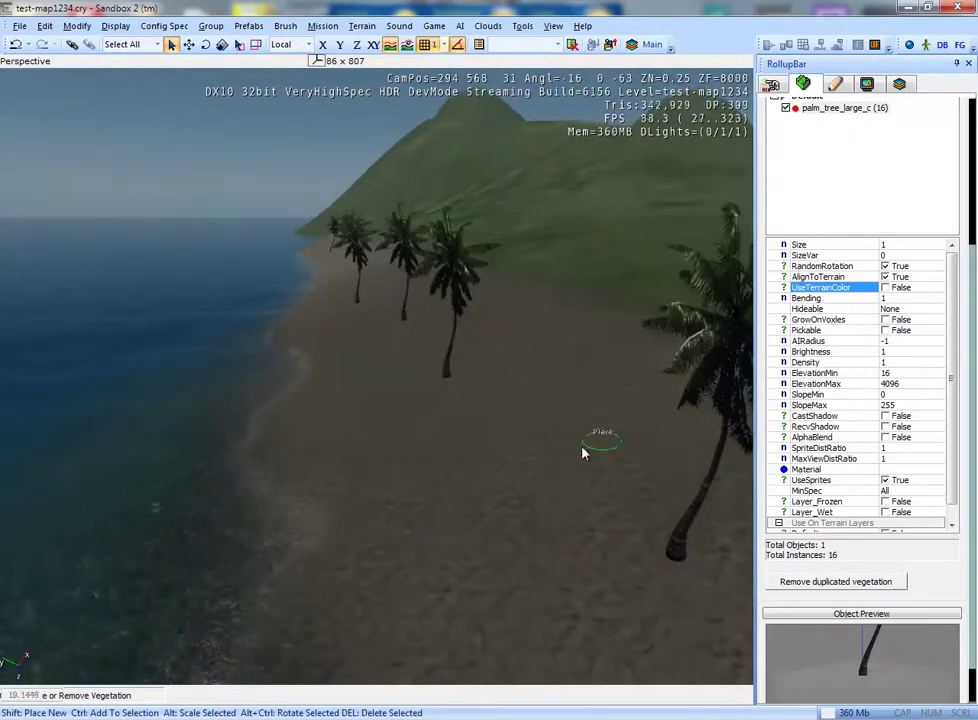
click(885, 288)
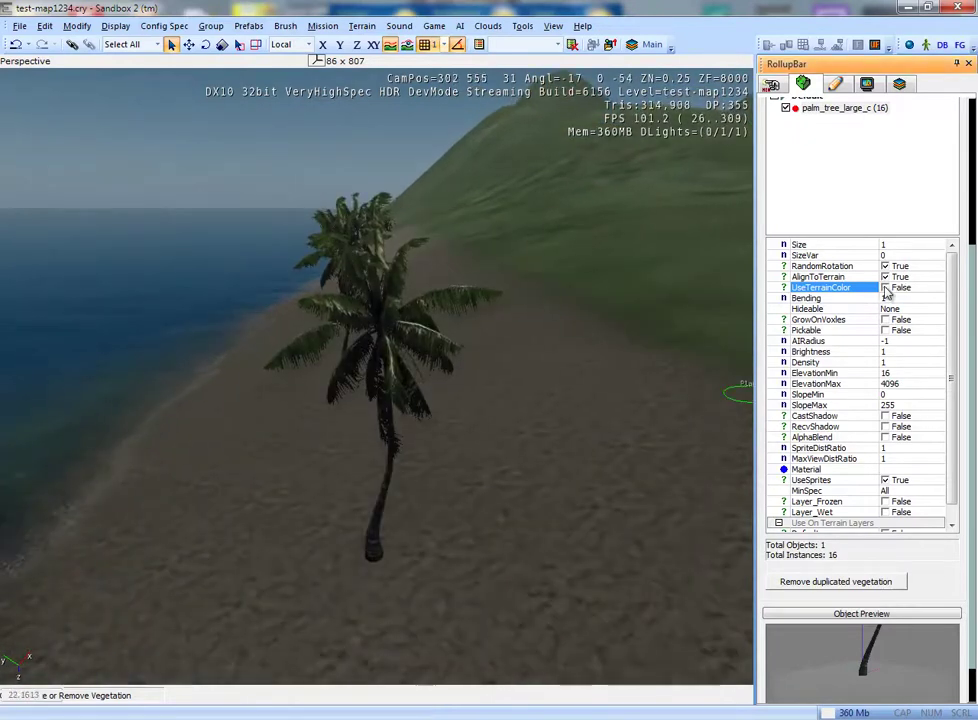
scroll(585, 430, up, 5)
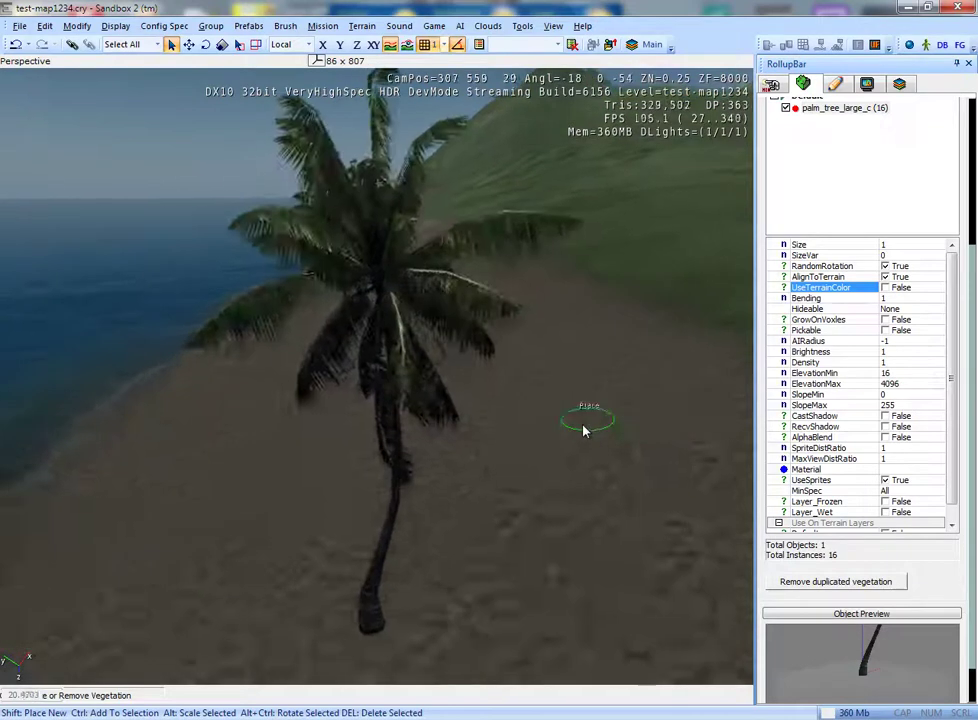
scroll(600, 417, down, 2)
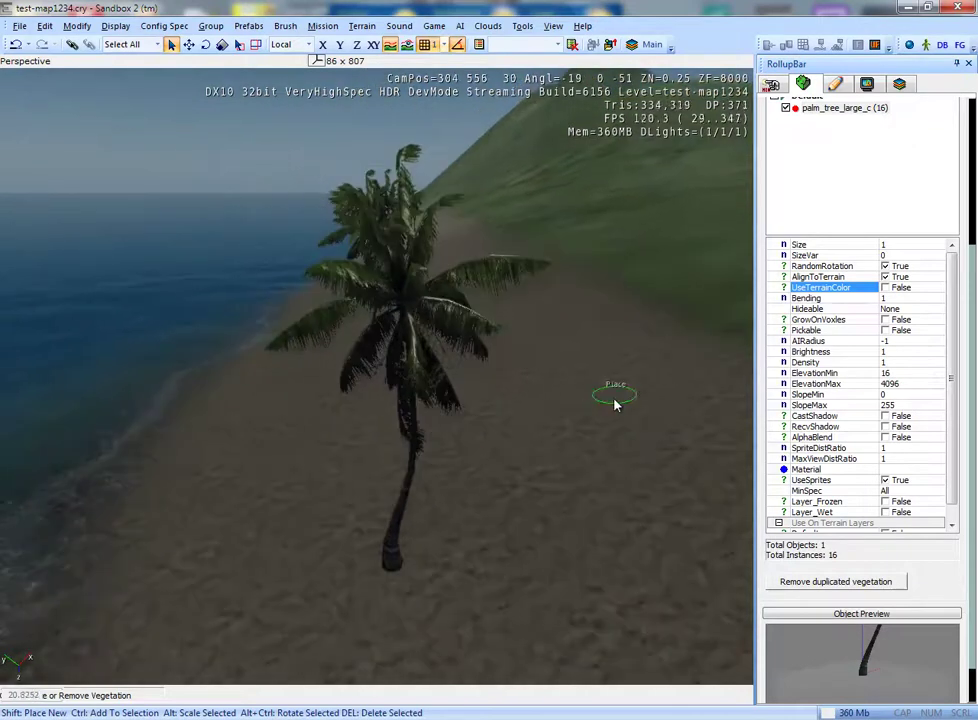
click(885, 320)
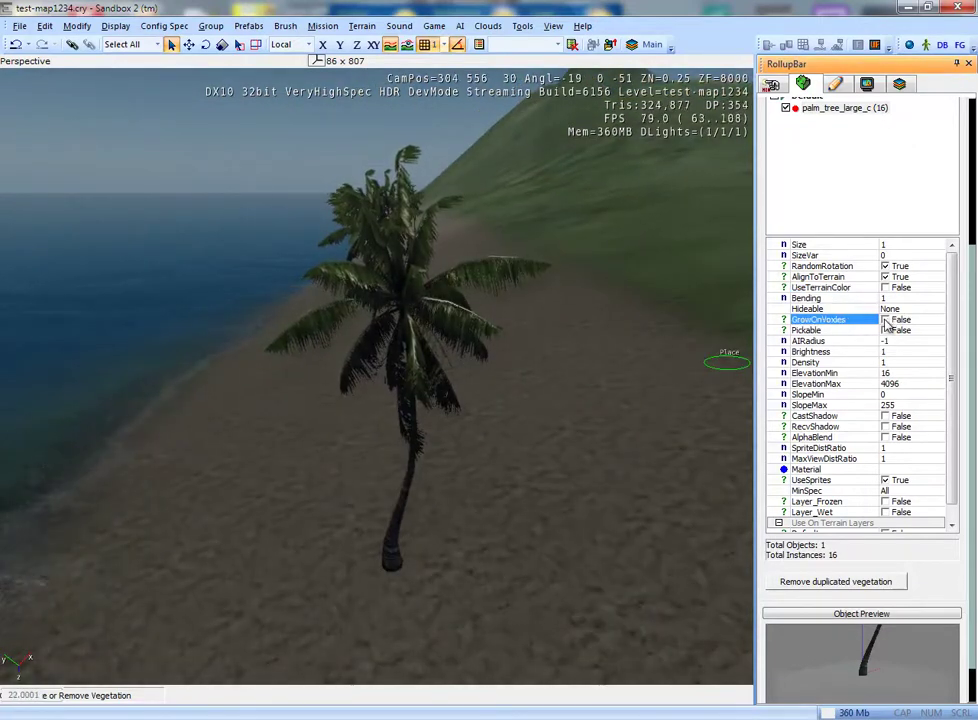
click(885, 331)
- Set CastShadow to True for the palm_tree_large_c vegetation
mouse_move(650, 447)
right_down()
mouse_move(650, 456)
mouse_move(703, 444)
right_up()
click(885, 416)
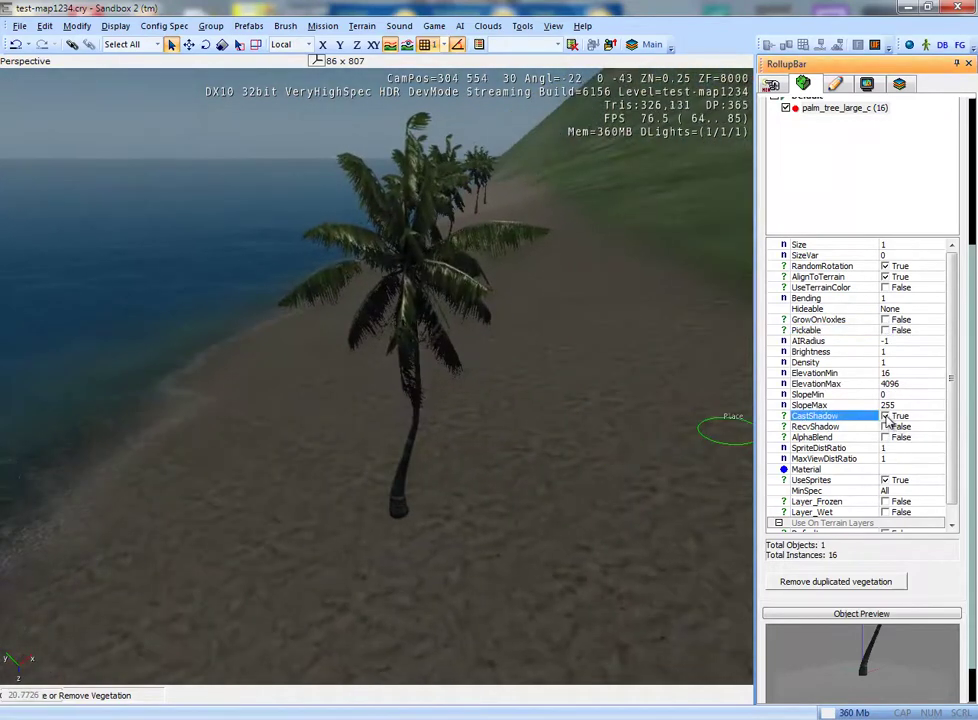
right_drag(583, 447, 604, 453)
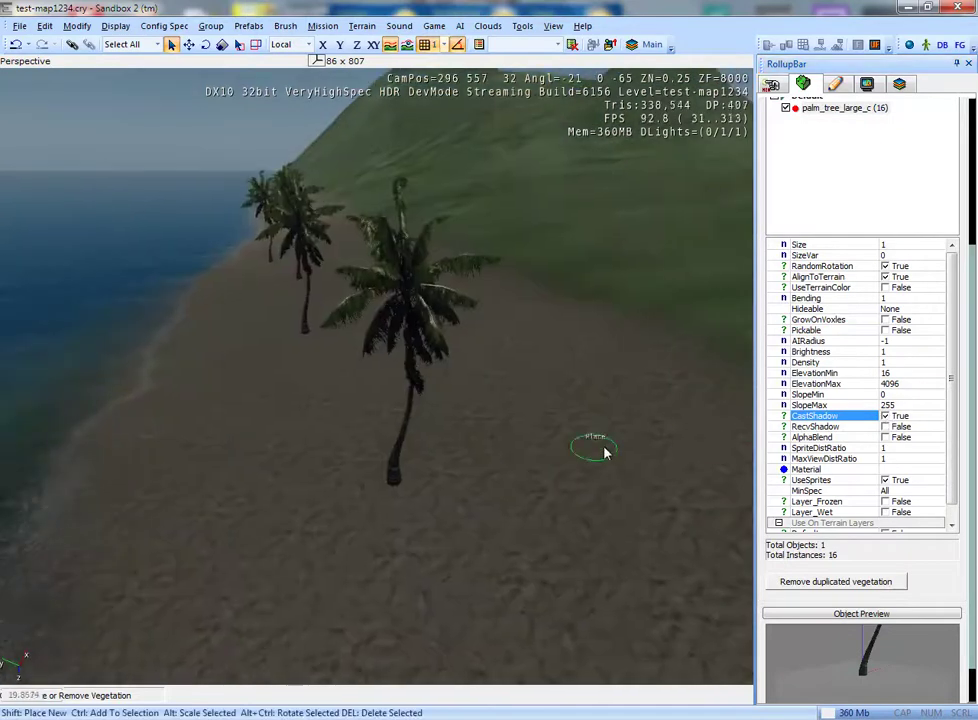
click(885, 427)
right_drag(440, 490, 447, 489)
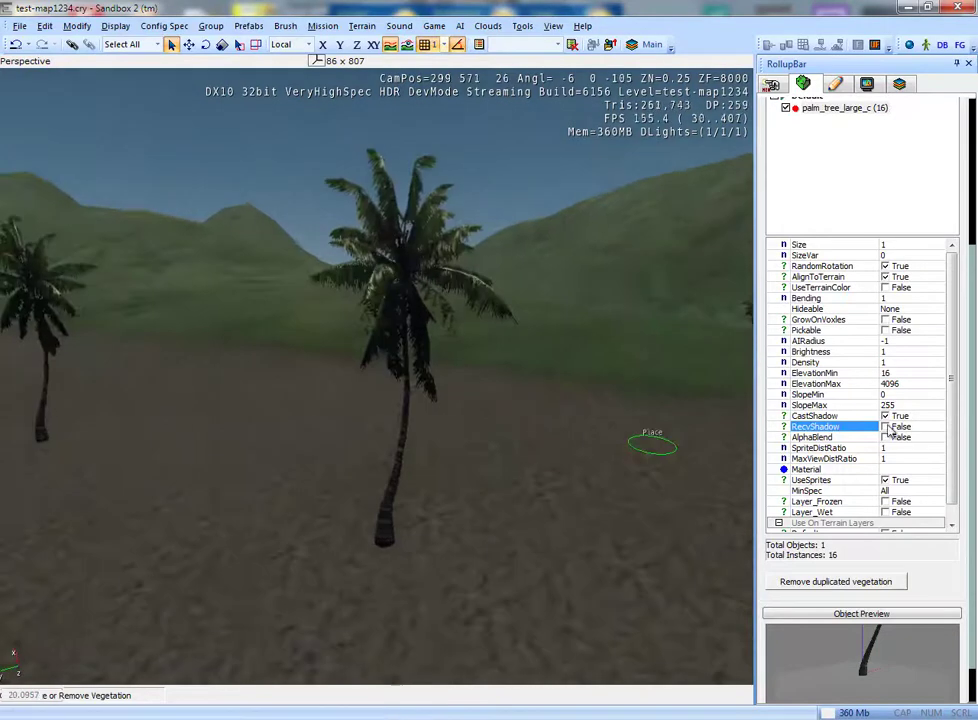
- Set RecvShadow to True for palm_tree_large_c as well
click(886, 427)
right_drag(712, 463, 712, 463)
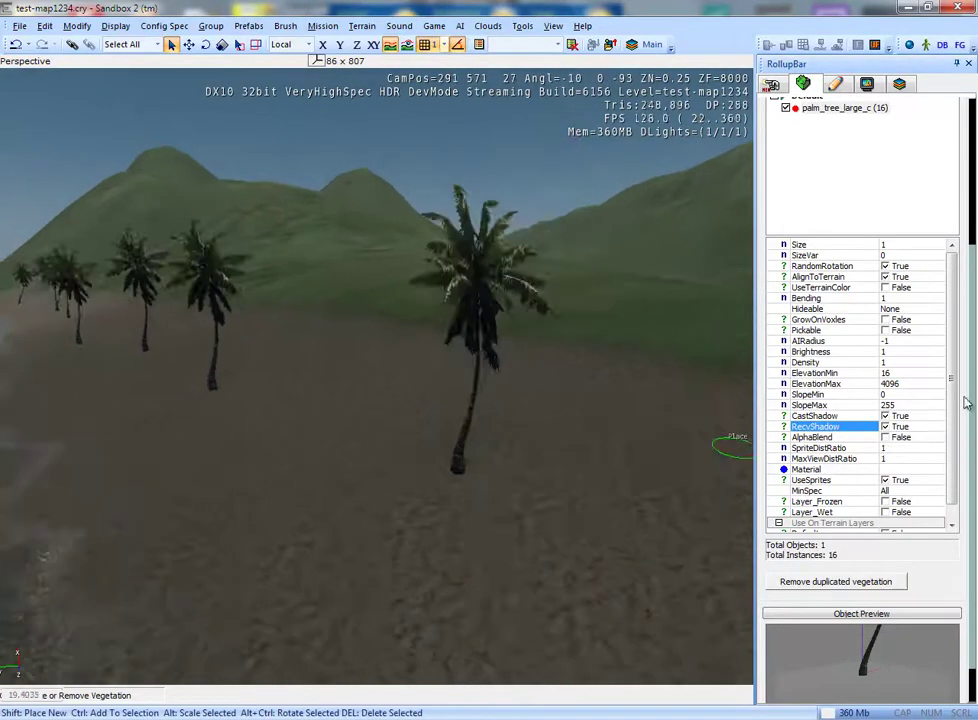
scroll(906, 449, down, 1)
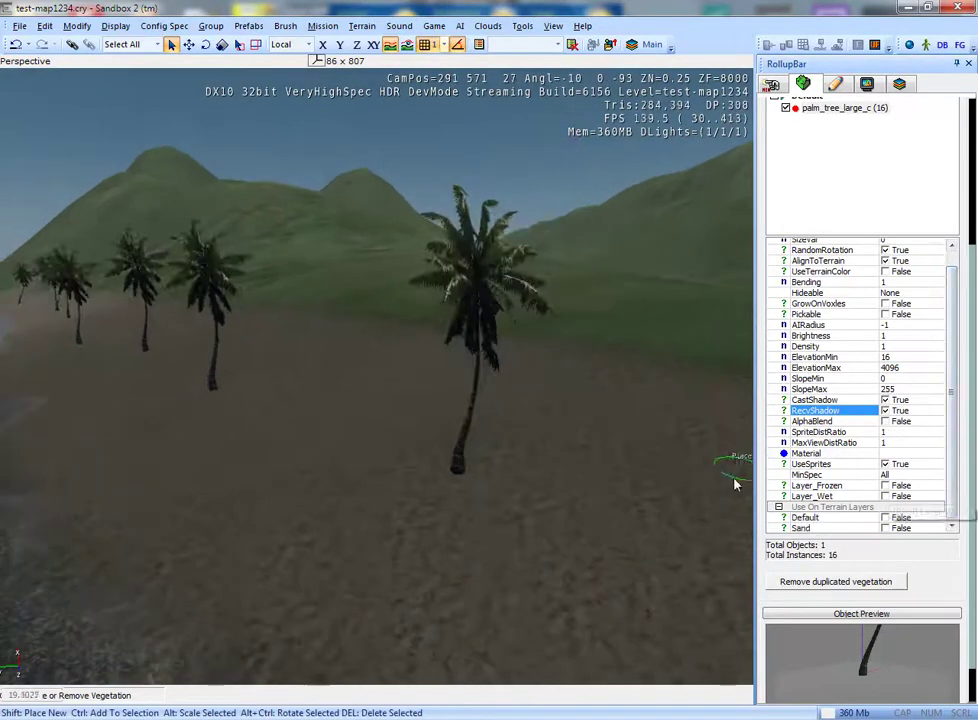
right_drag(685, 497, 663, 505)
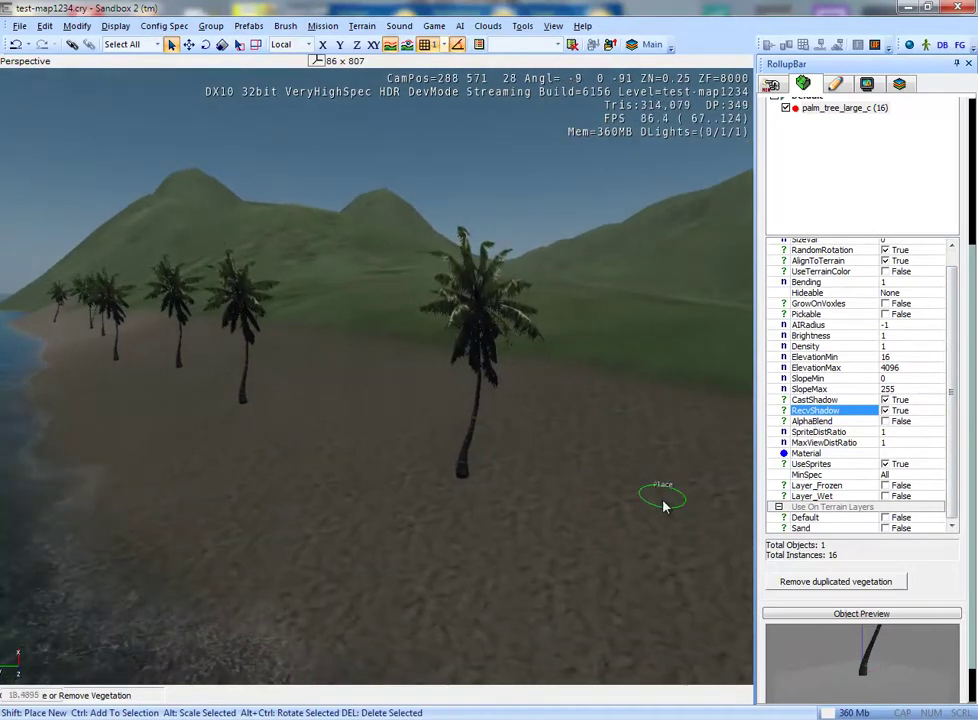
- Zoom the viewport out to see the whole island, then back in to the beach
scroll(663, 505, down, 10)
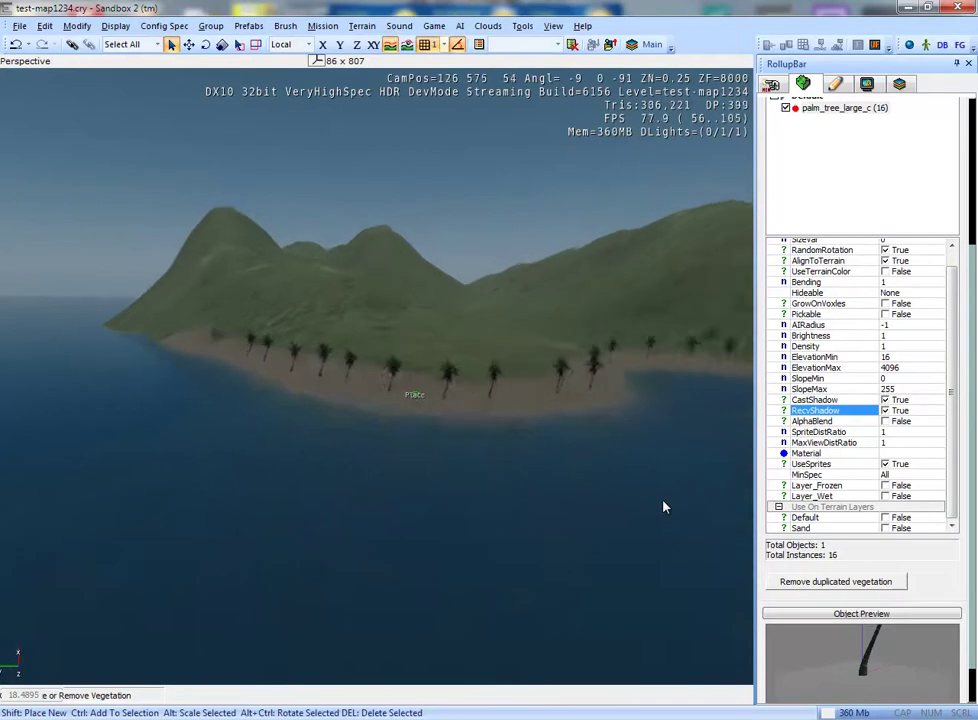
scroll(663, 507, down, 3)
scroll(663, 507, down, 3)
scroll(663, 507, down, 3)
scroll(663, 507, down, 3)
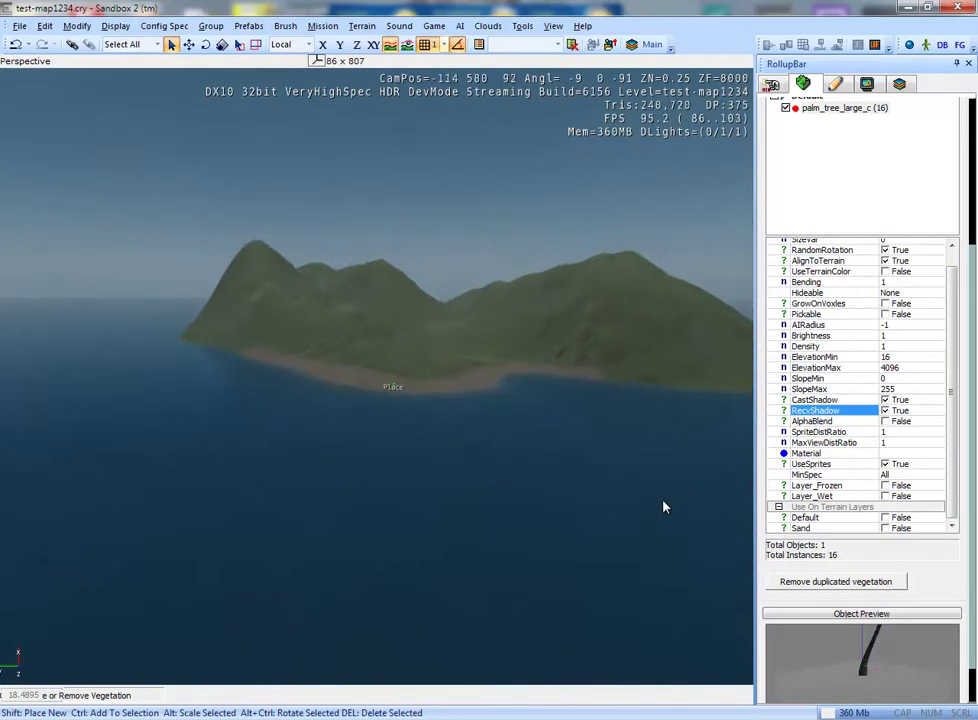
scroll(663, 507, up, 1)
scroll(663, 507, up, 3)
scroll(663, 507, up, 3)
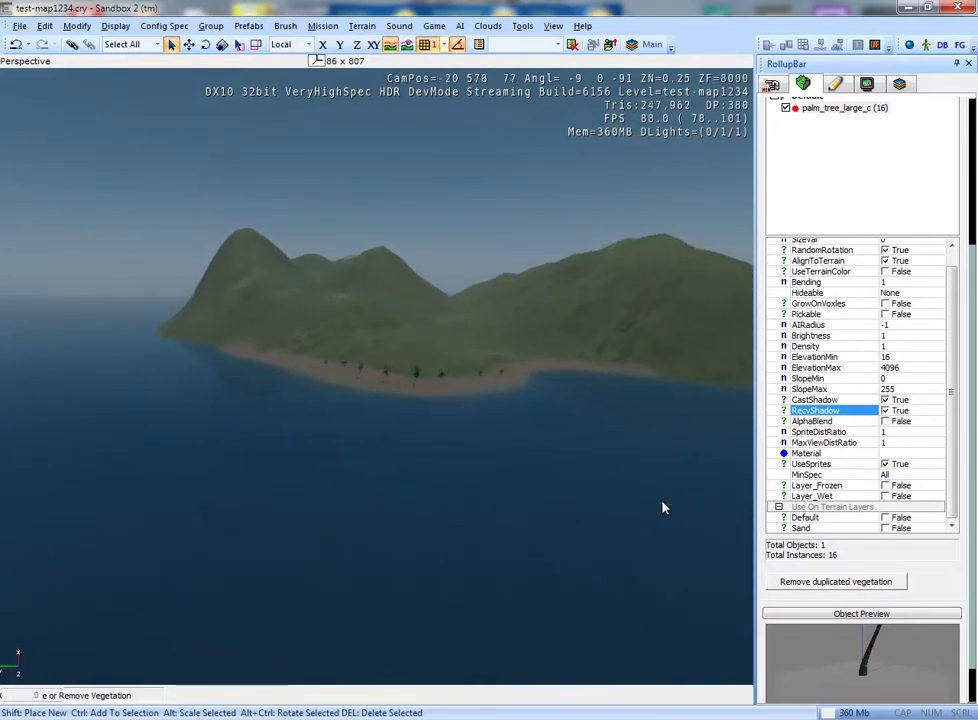
scroll(663, 507, up, 3)
scroll(663, 507, up, 2)
scroll(663, 507, up, 2)
scroll(663, 507, up, 3)
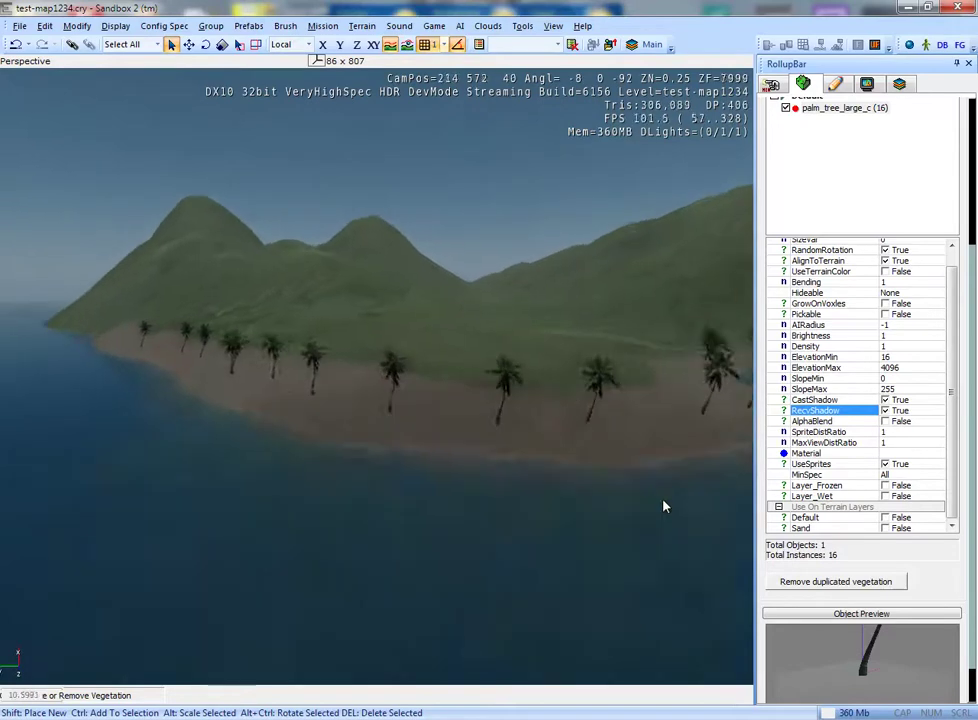
scroll(663, 507, up, 3)
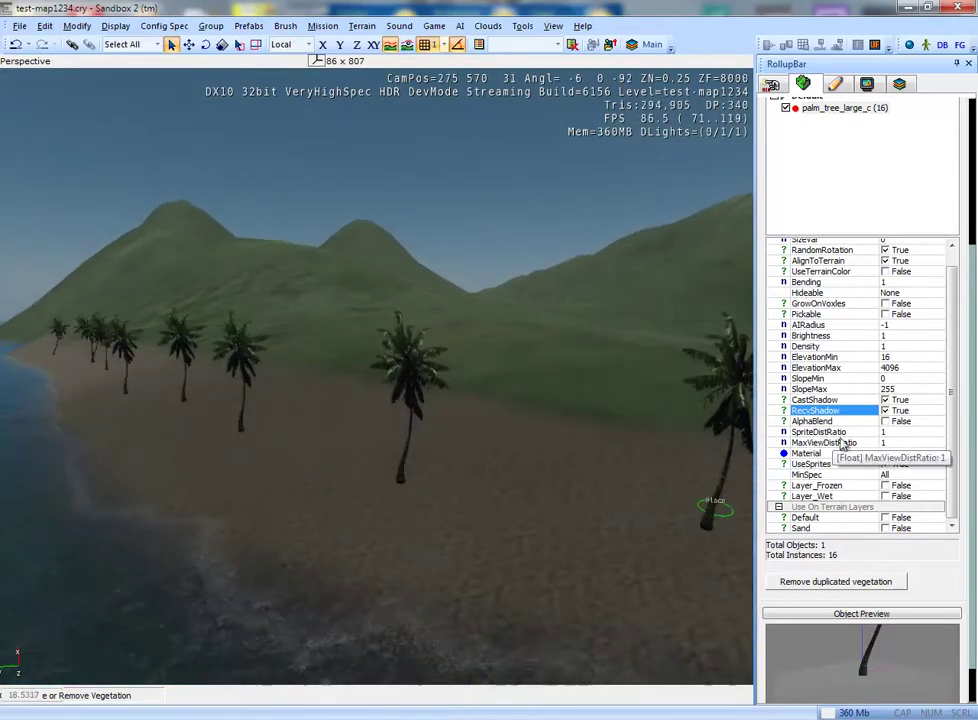
- Set SpriteDistRatio and MaxViewDistRatio to 150 for the palms
click(900, 432)
text(150)
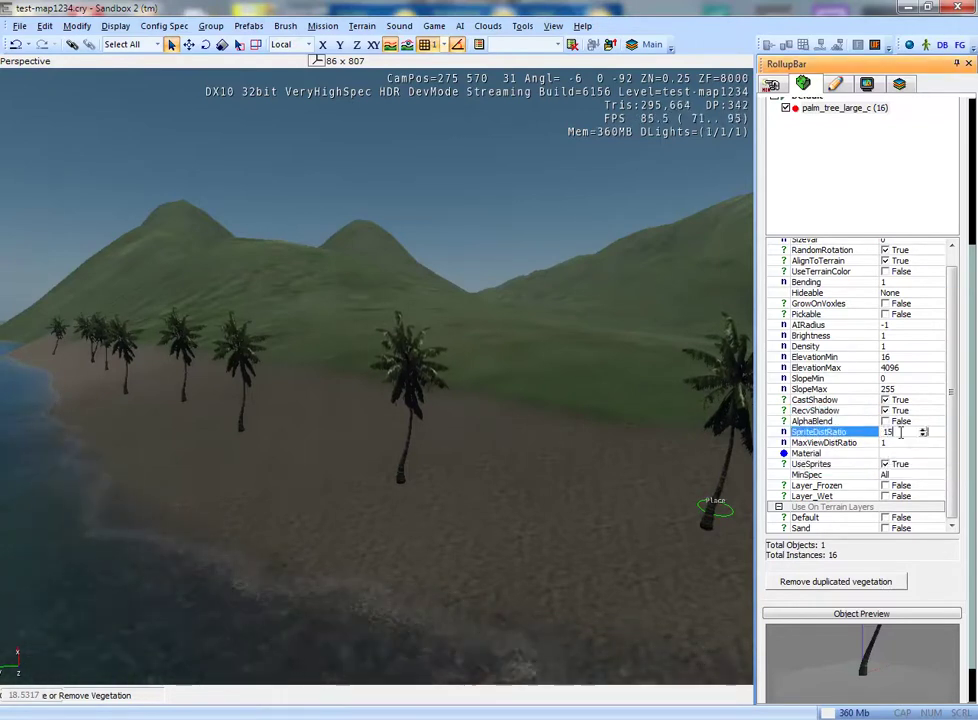
click(901, 443)
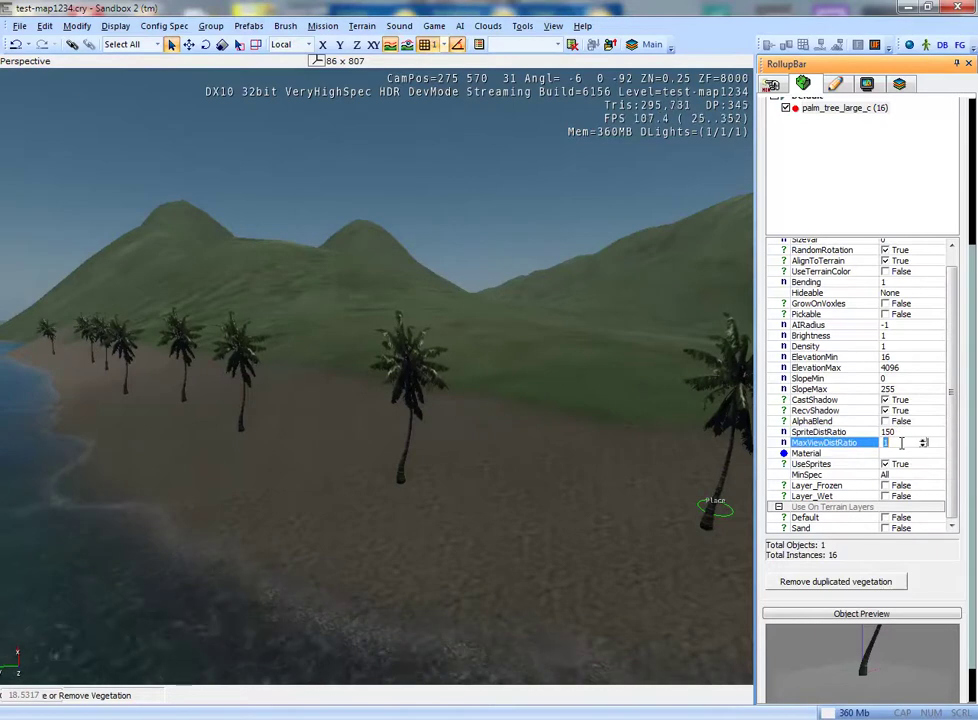
text(150)
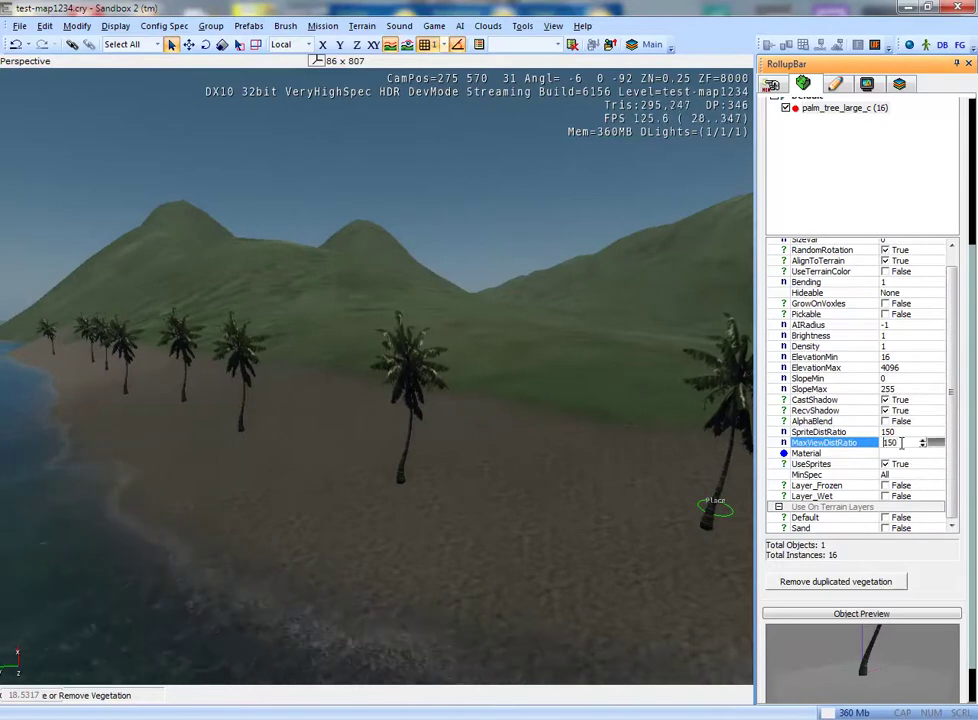
click(820, 421)
- Place a 17th palm on the beach, then zoom out to view the island
click(668, 437)
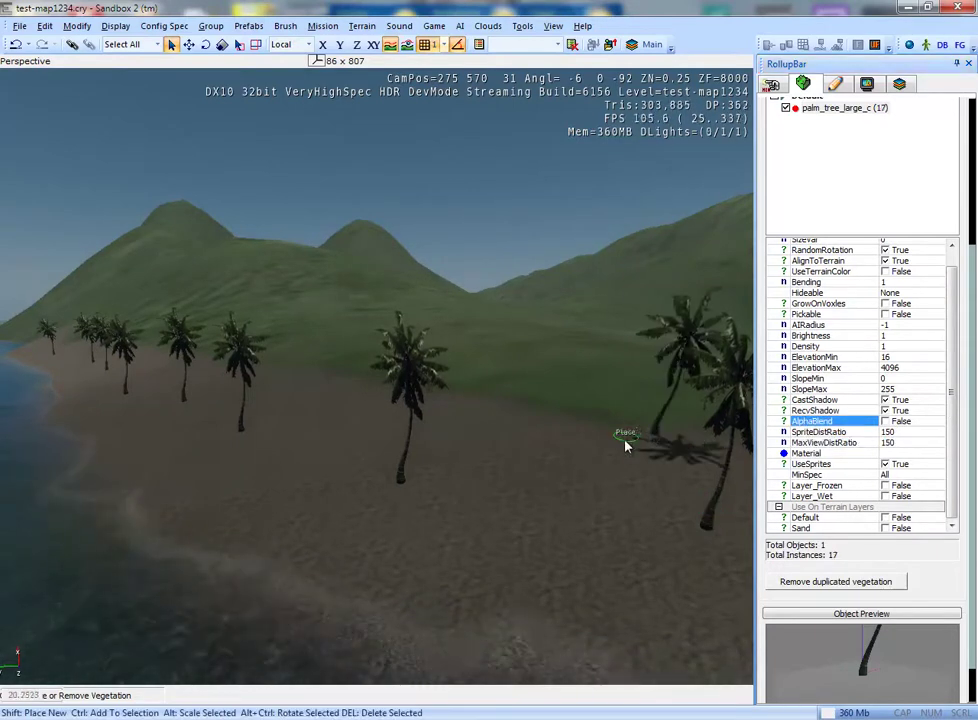
scroll(560, 435, down, 2)
scroll(545, 445, down, 3)
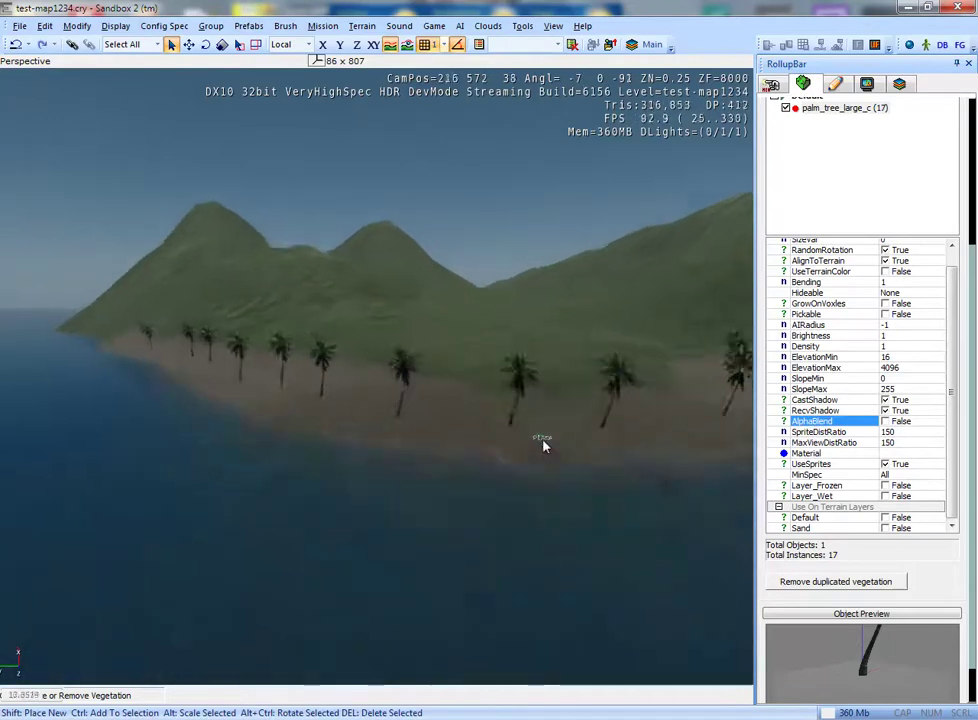
scroll(543, 446, down, 1)
scroll(543, 446, down, 1)
scroll(543, 446, down, 2)
scroll(543, 446, down, 3)
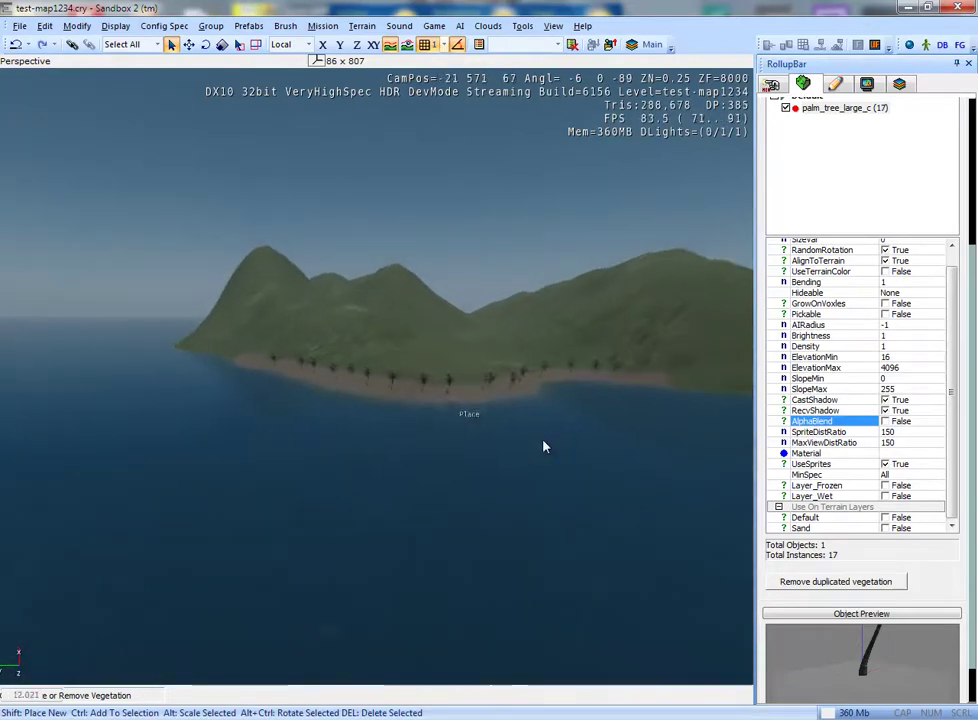
scroll(543, 446, down, 3)
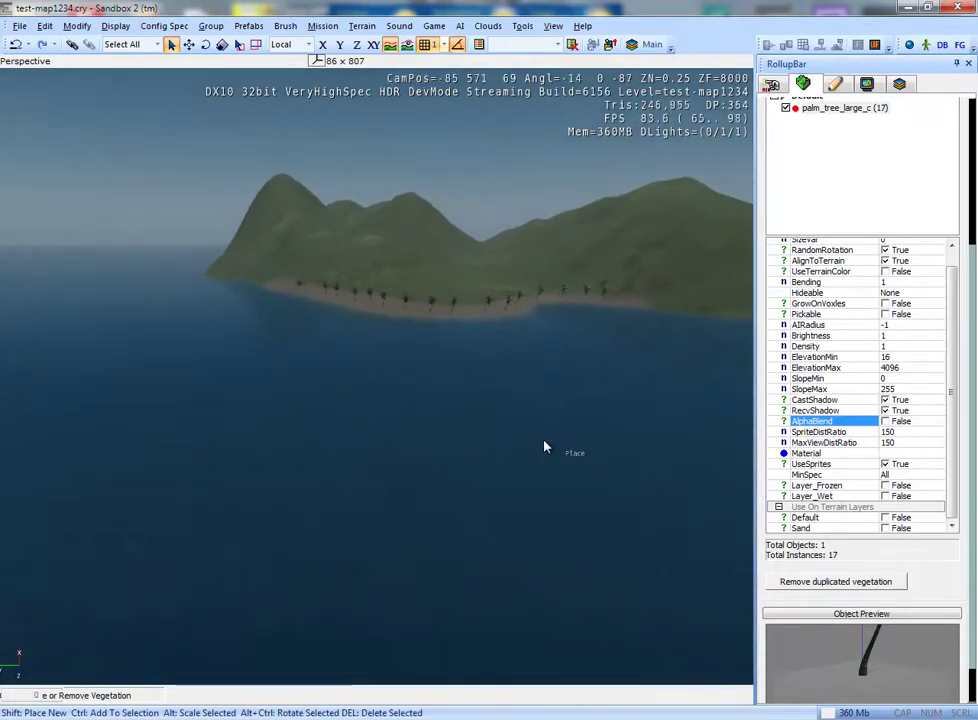
scroll(637, 443, up, 2)
right_drag(637, 443, 637, 443)
- Fly the camera from far offshore in to the 17 beach palms, then open the Terrain menu
scroll(637, 443, down, 2)
scroll(637, 443, down, 2)
scroll(637, 443, down, 2)
scroll(637, 443, down, 2)
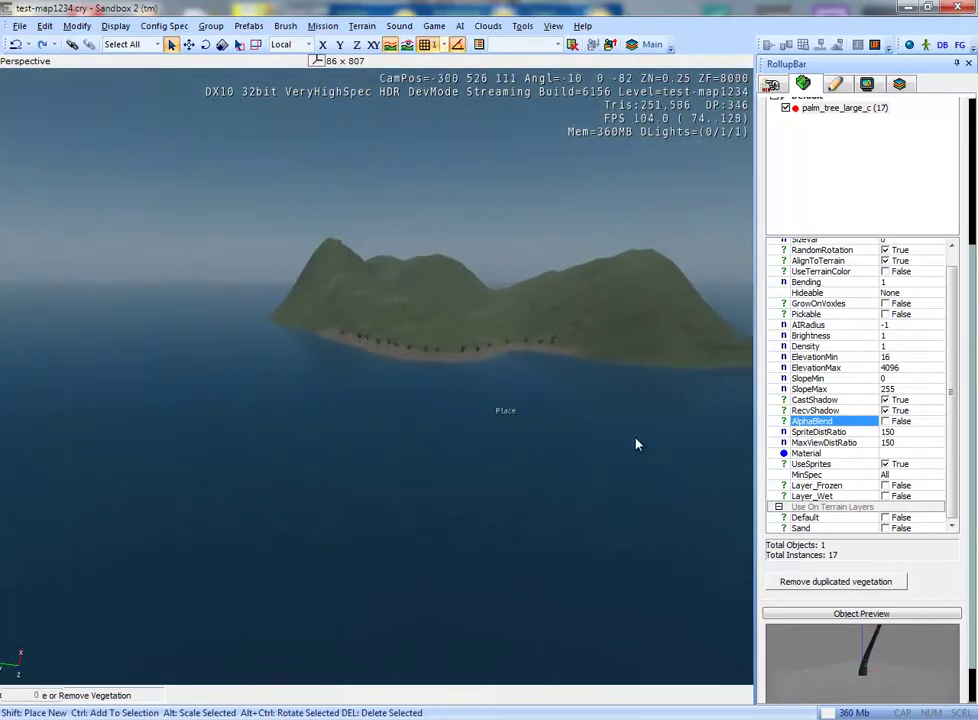
scroll(637, 443, down, 2)
scroll(637, 443, down, 2)
scroll(637, 443, down, 2)
scroll(637, 443, up, 1)
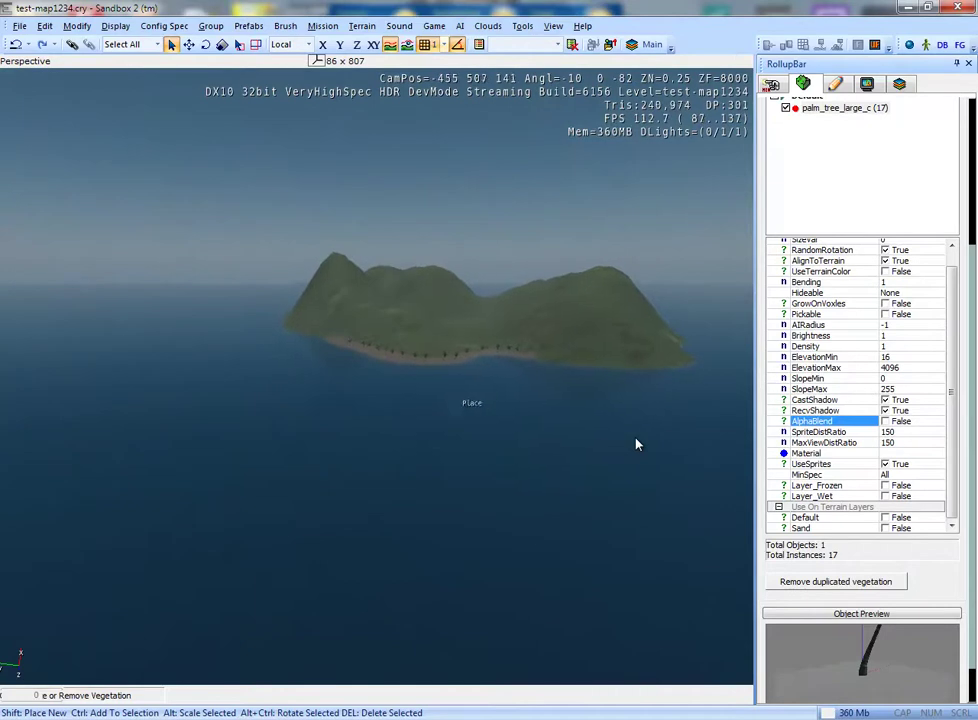
scroll(637, 443, up, 2)
scroll(637, 443, up, 2)
scroll(637, 443, up, 2)
scroll(637, 443, up, 2)
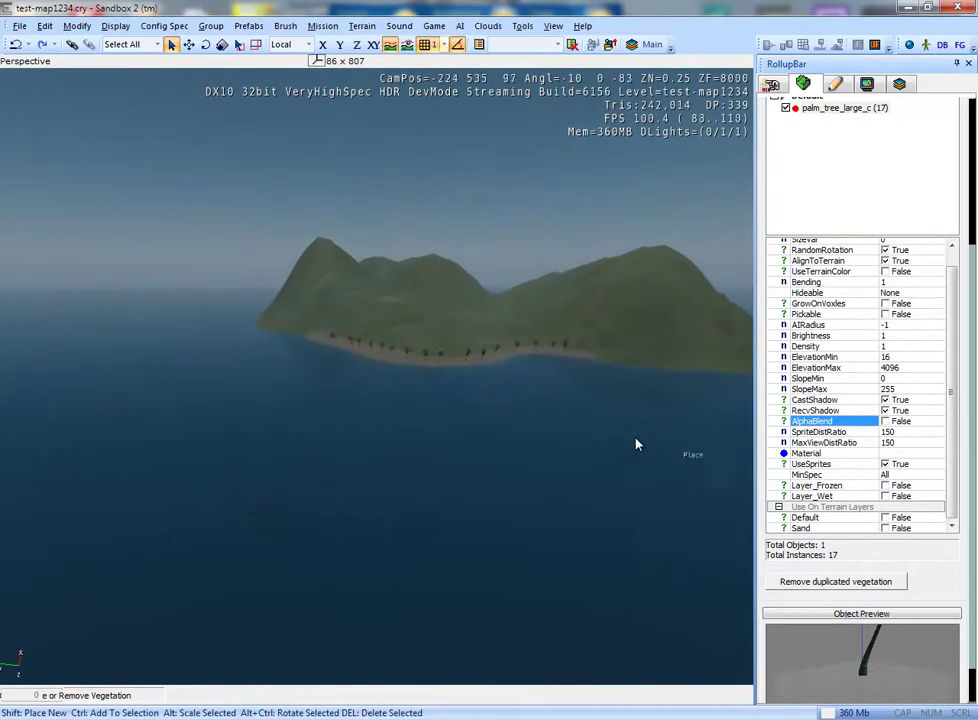
scroll(636, 444, up, 2)
scroll(636, 444, up, 2)
scroll(636, 444, up, 2)
scroll(636, 444, up, 2)
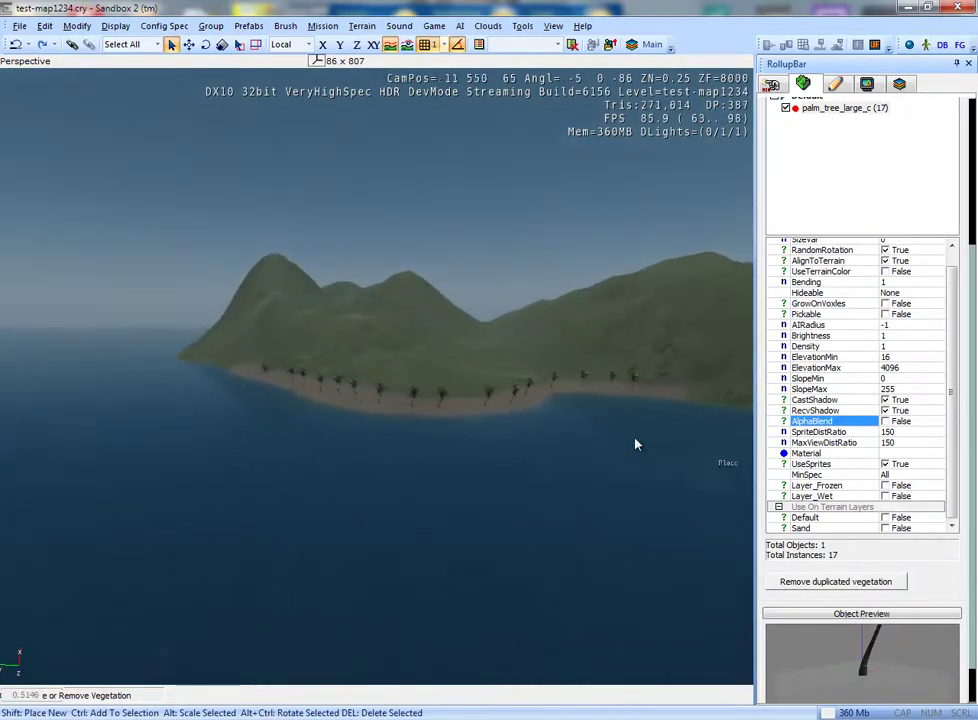
scroll(636, 444, up, 2)
scroll(636, 444, up, 2)
scroll(636, 444, up, 2)
scroll(637, 445, up, 2)
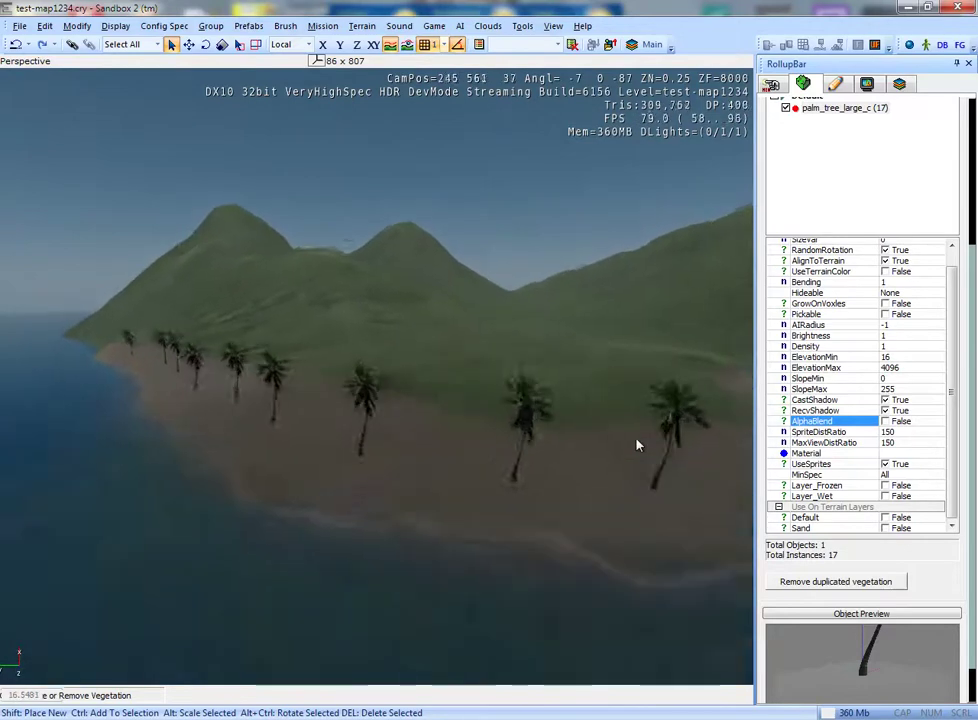
scroll(636, 444, up, 2)
scroll(660, 440, up, 1)
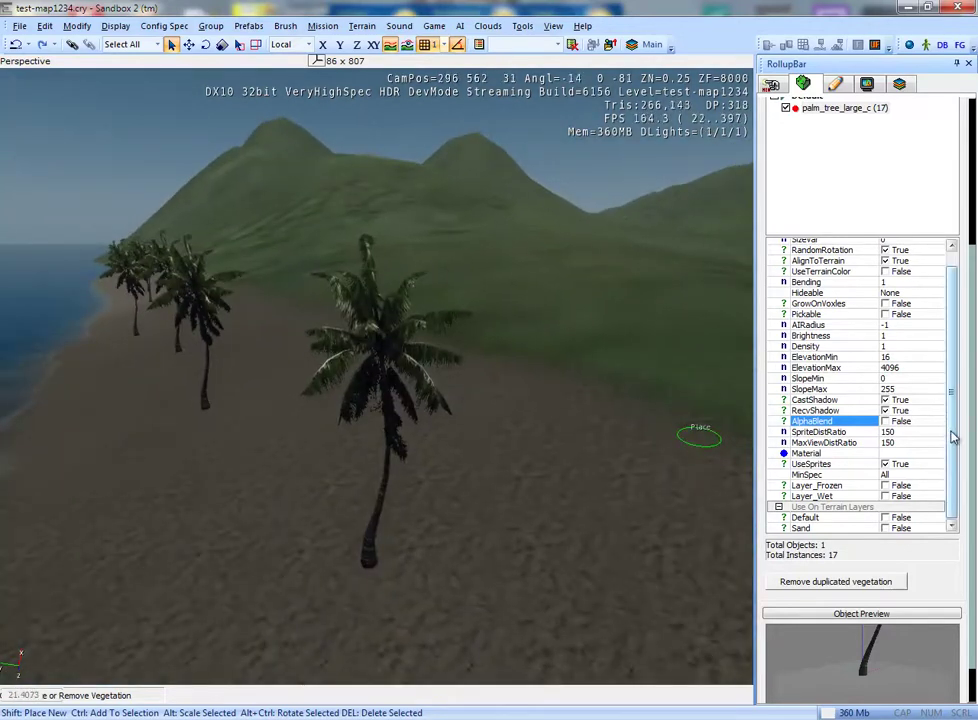
scroll(952, 437, up, 1)
right_drag(531, 525, 554, 493)
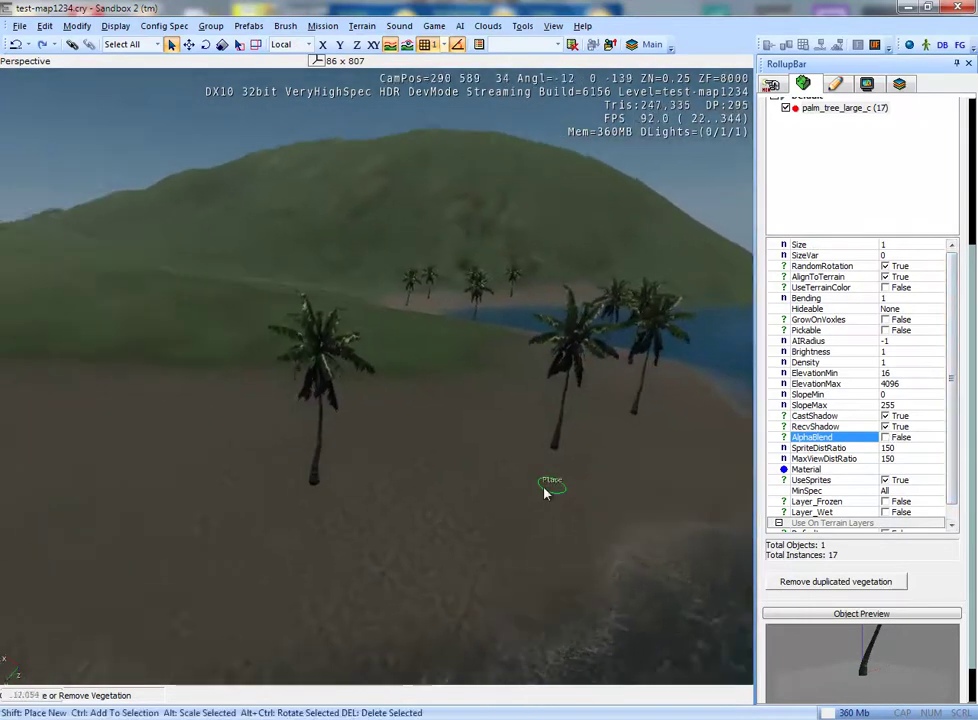
click(362, 26)
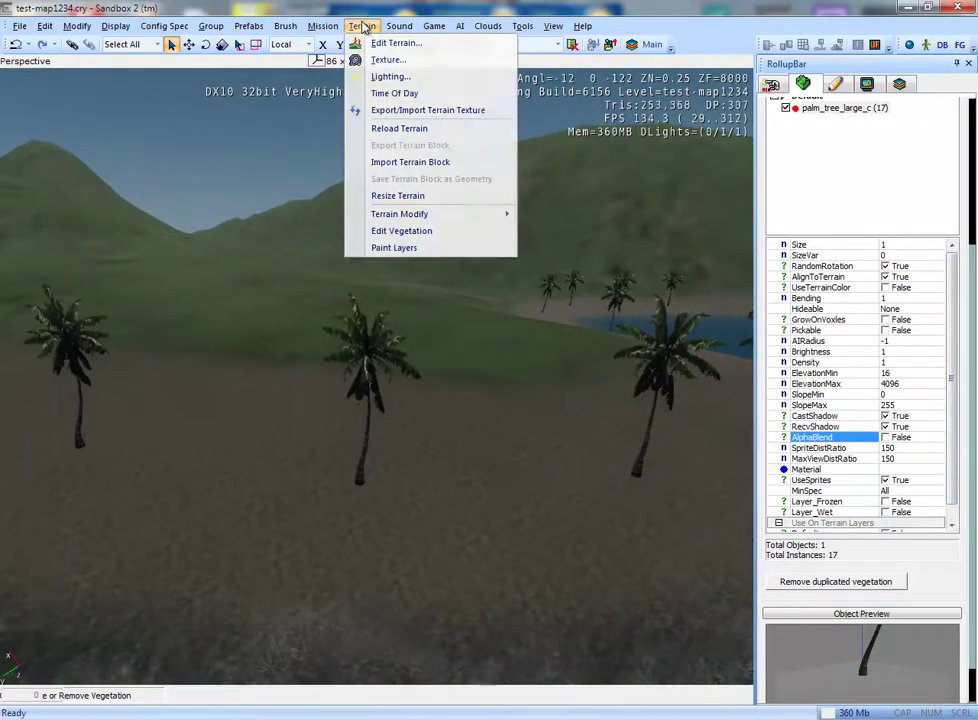
- Move the time of day from 12:00 to early morning 08:02, then close the Time Of Day window
click(394, 93)
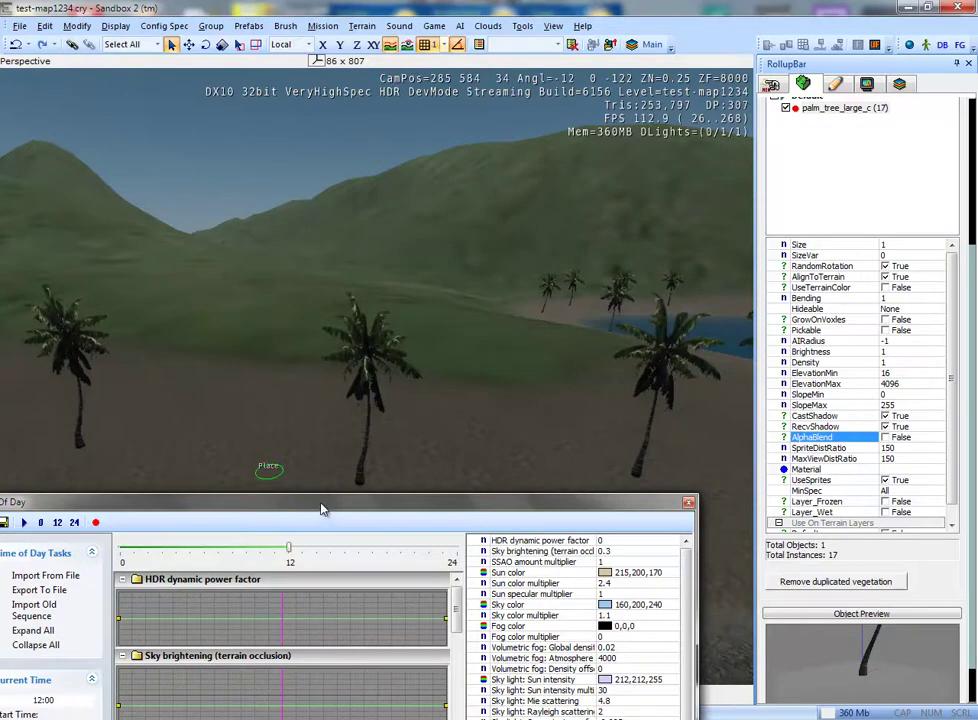
drag(321, 509, 441, 329)
drag(407, 369, 362, 369)
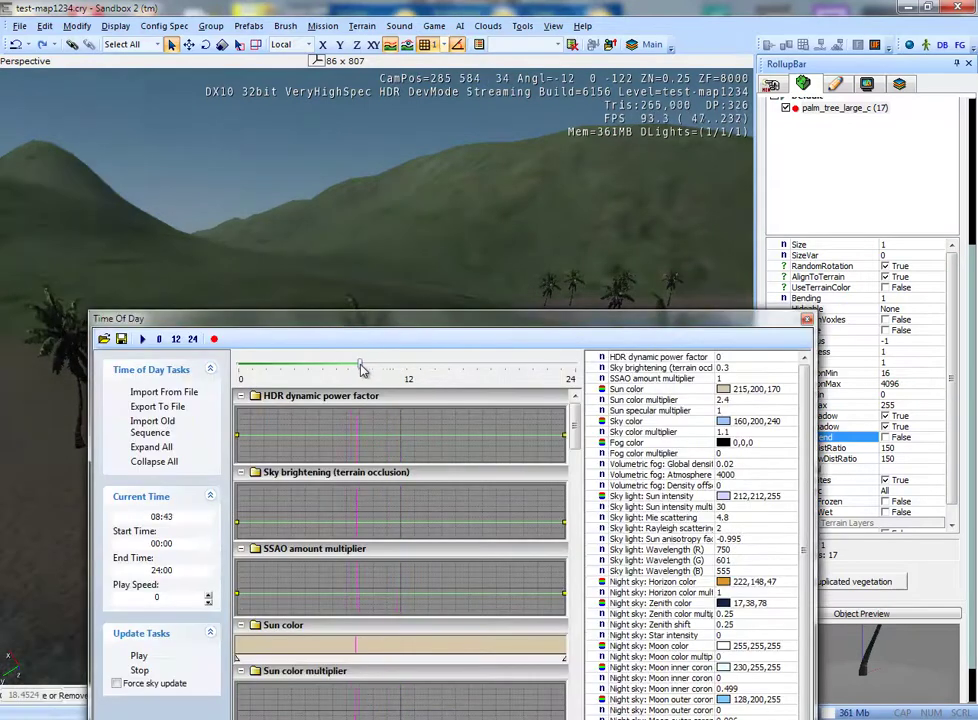
drag(309, 331, 383, 469)
mouse_move(306, 389)
right_down()
mouse_move(236, 392)
mouse_move(325, 398)
mouse_move(310, 392)
right_up()
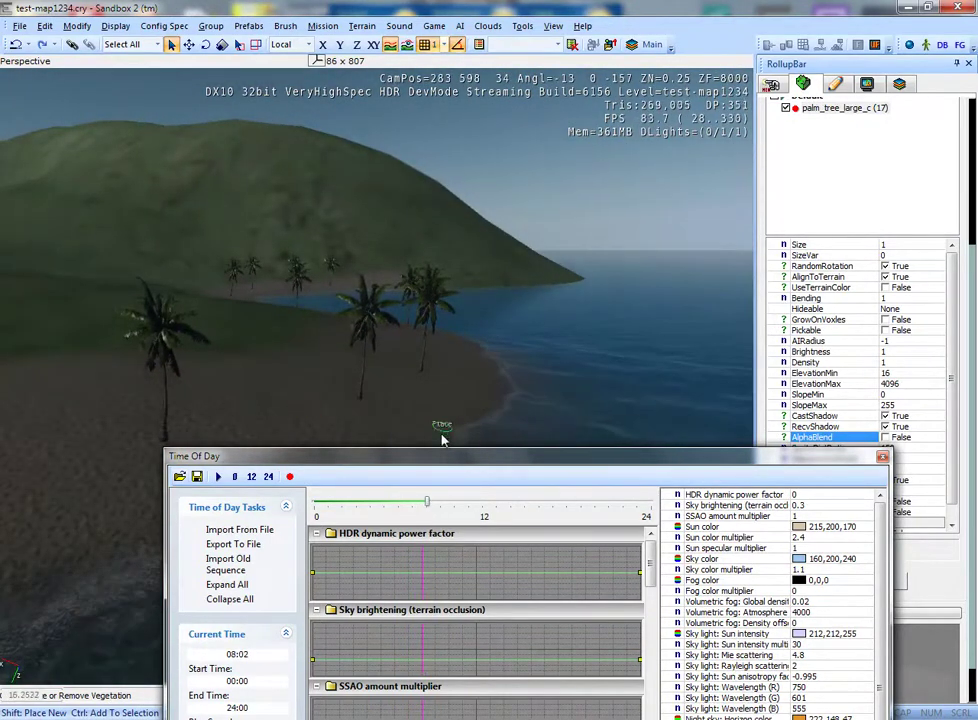
drag(386, 464, 391, 427)
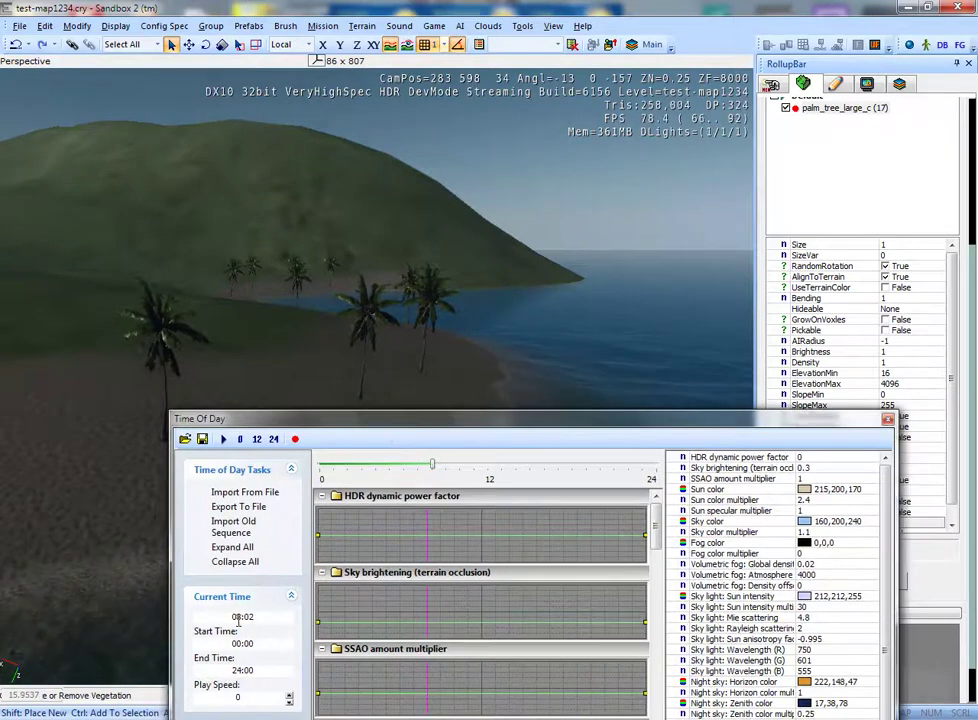
drag(478, 436, 398, 422)
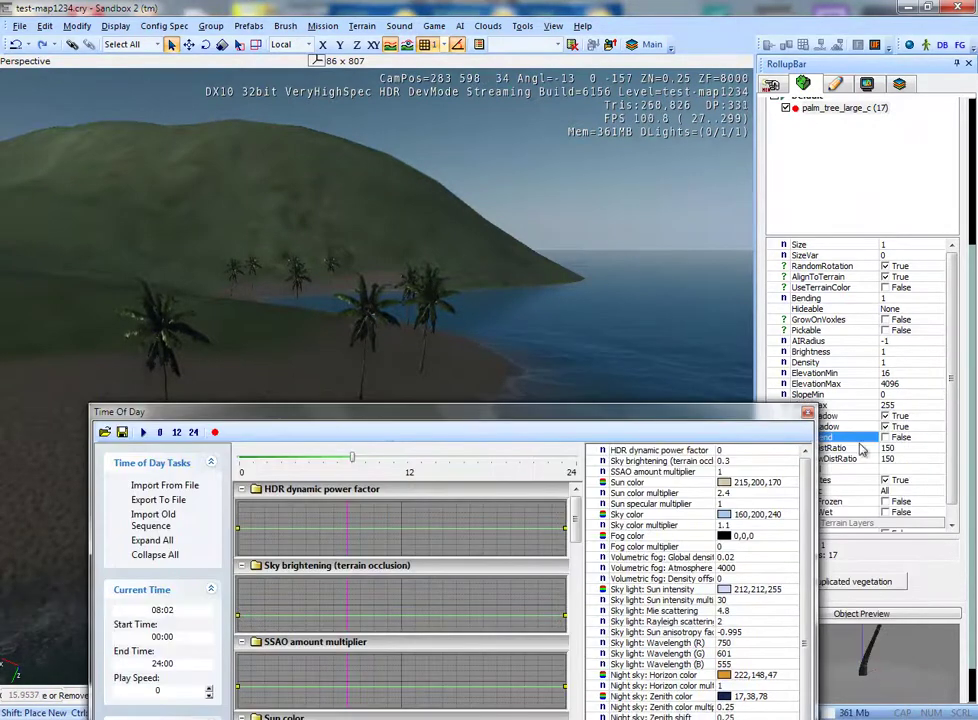
click(808, 414)
mouse_move(404, 447)
right_down()
mouse_move(437, 454)
mouse_move(423, 454)
right_up()
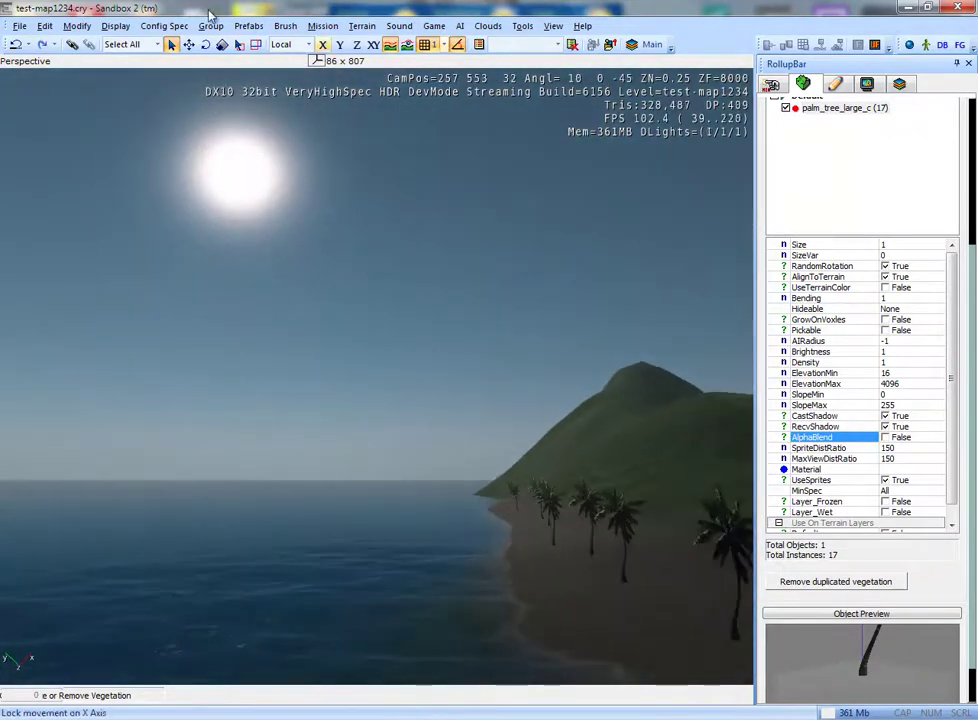
click(366, 27)
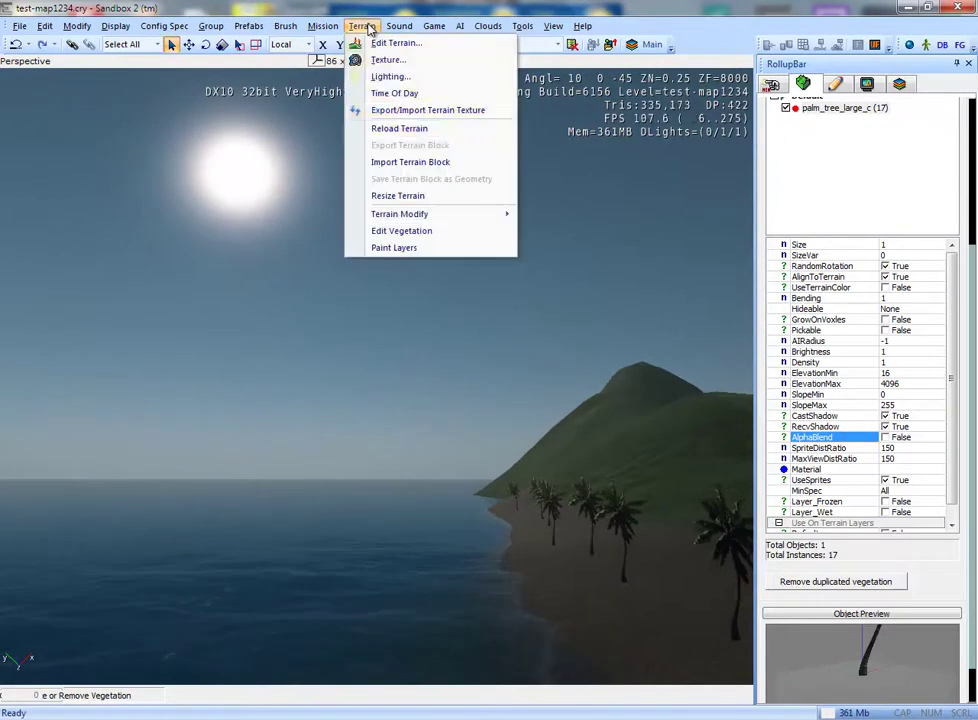
click(373, 94)
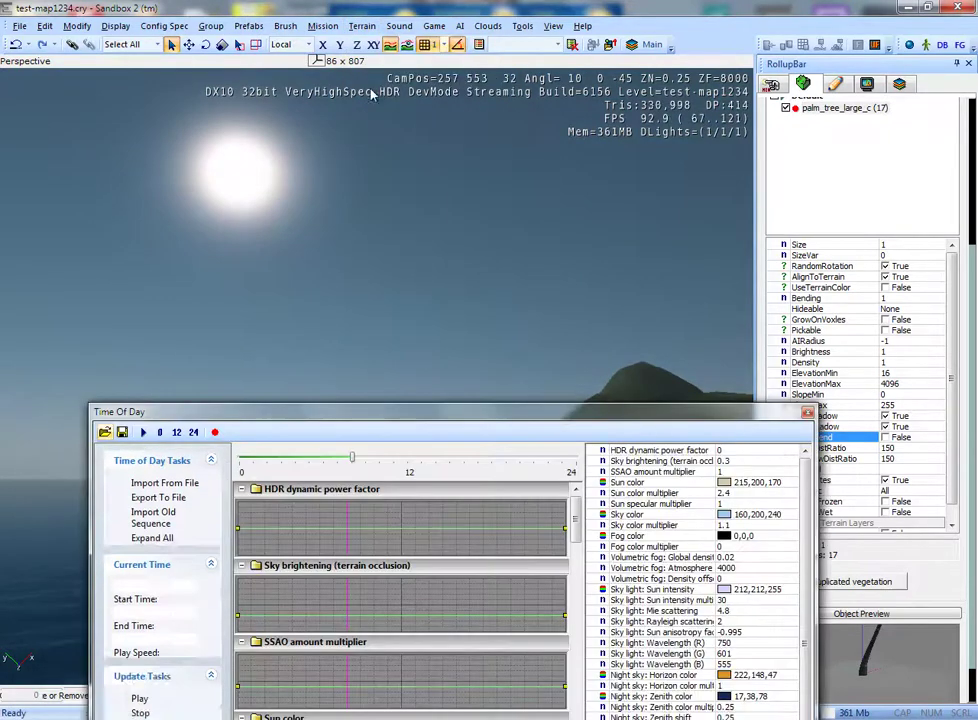
click(807, 413)
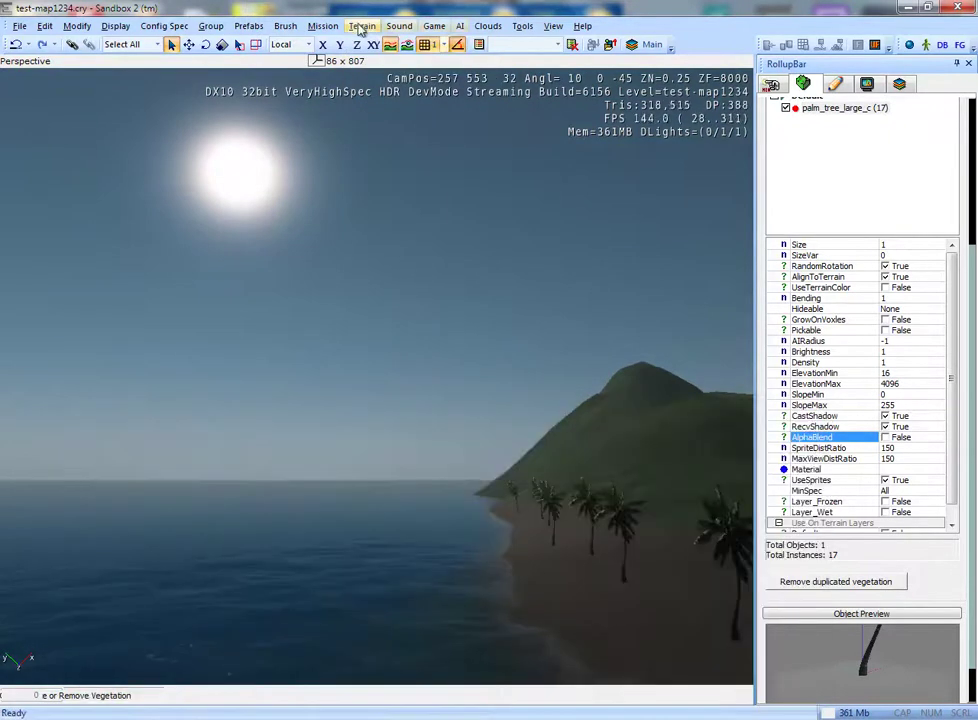
click(362, 27)
click(368, 78)
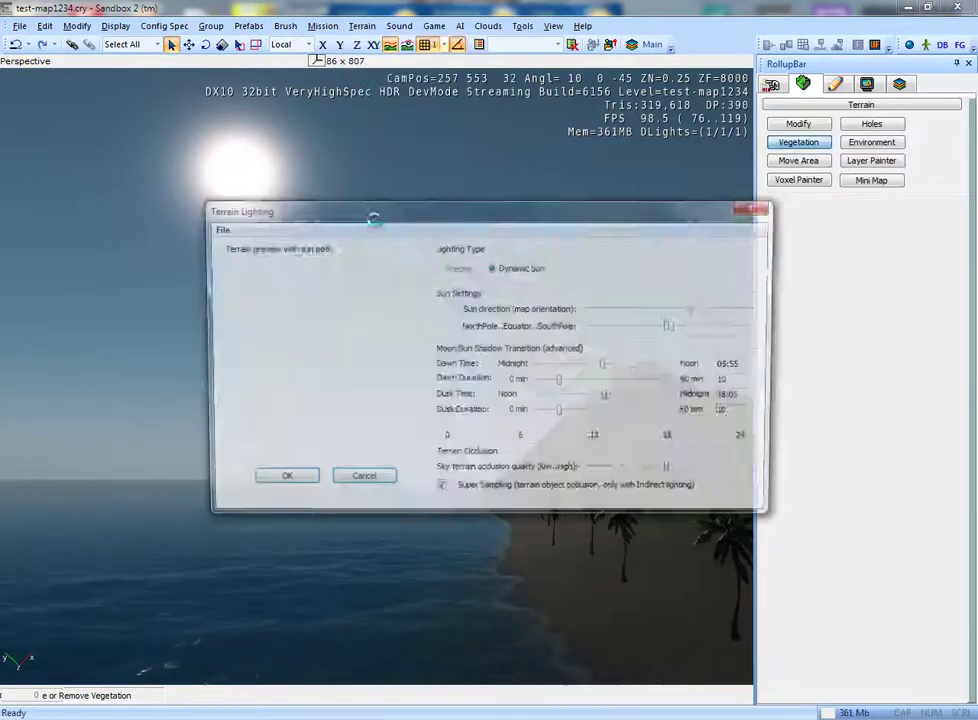
drag(529, 218, 500, 246)
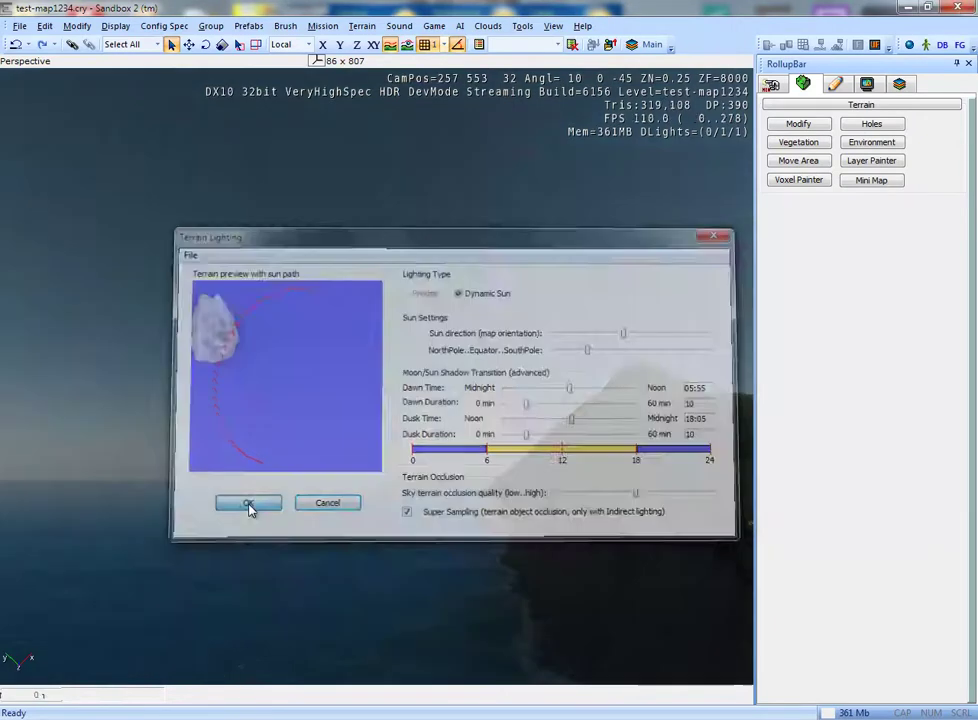
click(249, 508)
right_drag(500, 589, 500, 593)
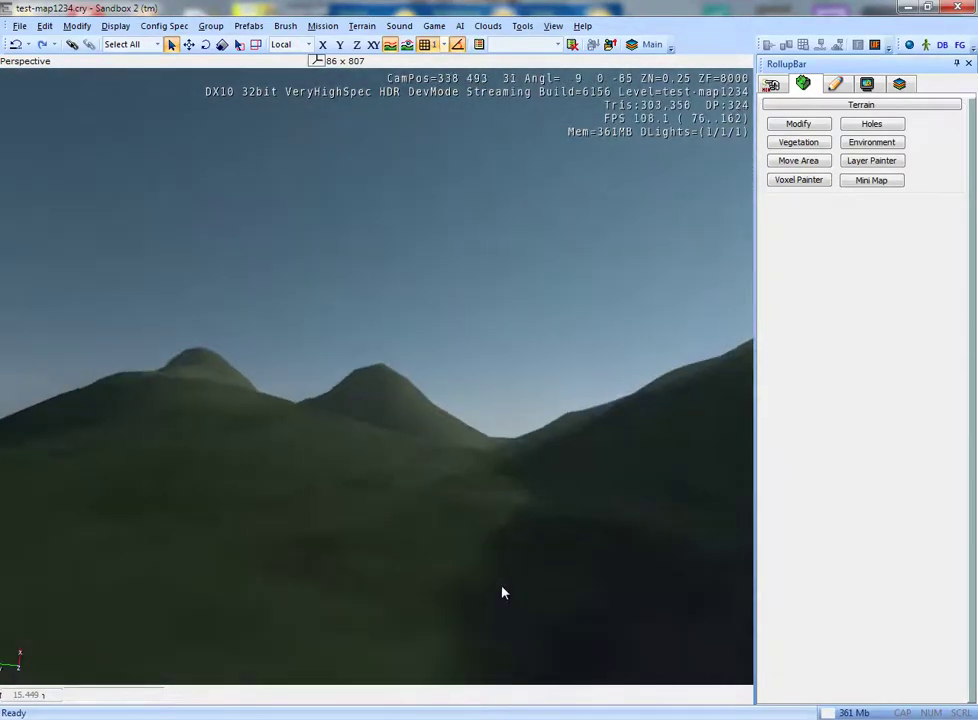
- Rotate the Sun direction slider right in Terrain Lighting and bring back the Vegetation panel
right_drag(500, 593, 378, 549)
right_drag(415, 446, 410, 445)
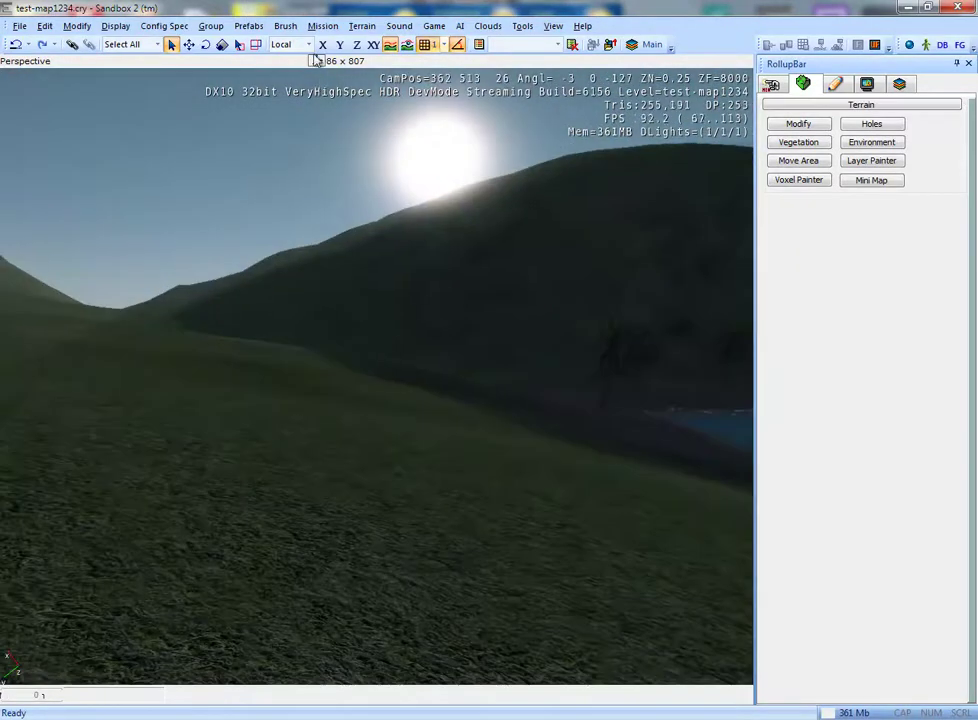
click(322, 25)
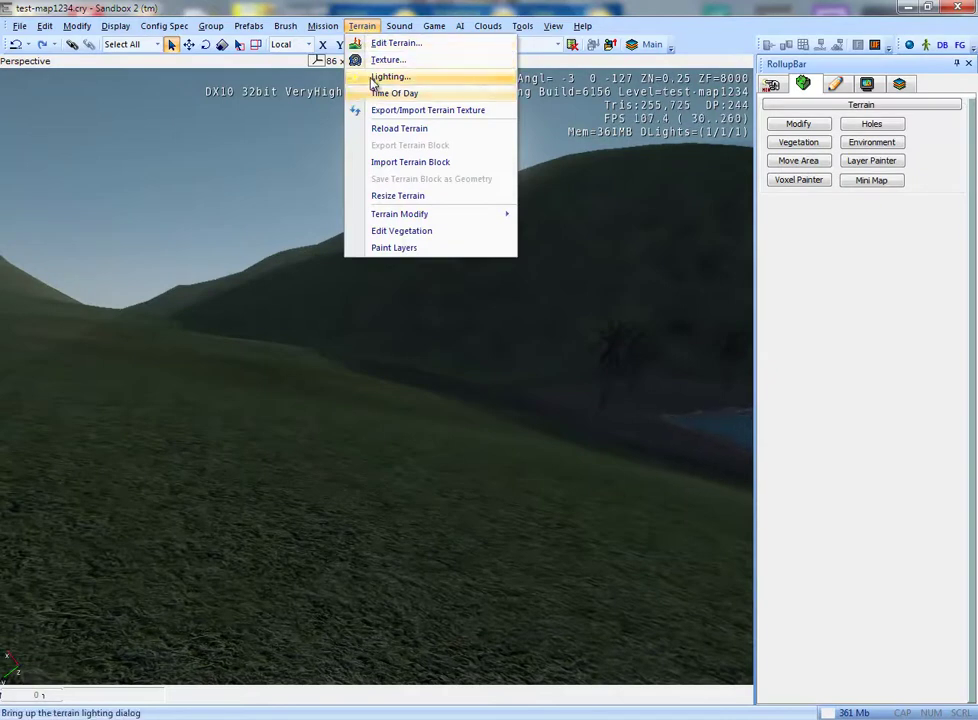
click(376, 77)
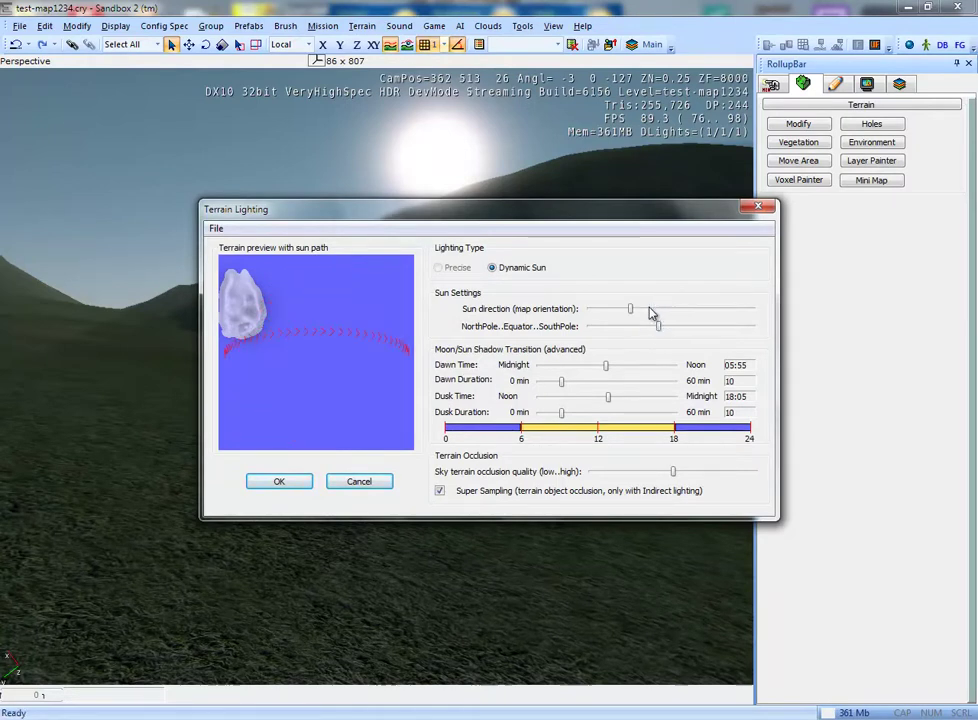
mouse_move(632, 311)
mouse_down()
mouse_move(680, 307)
mouse_move(661, 325)
mouse_up()
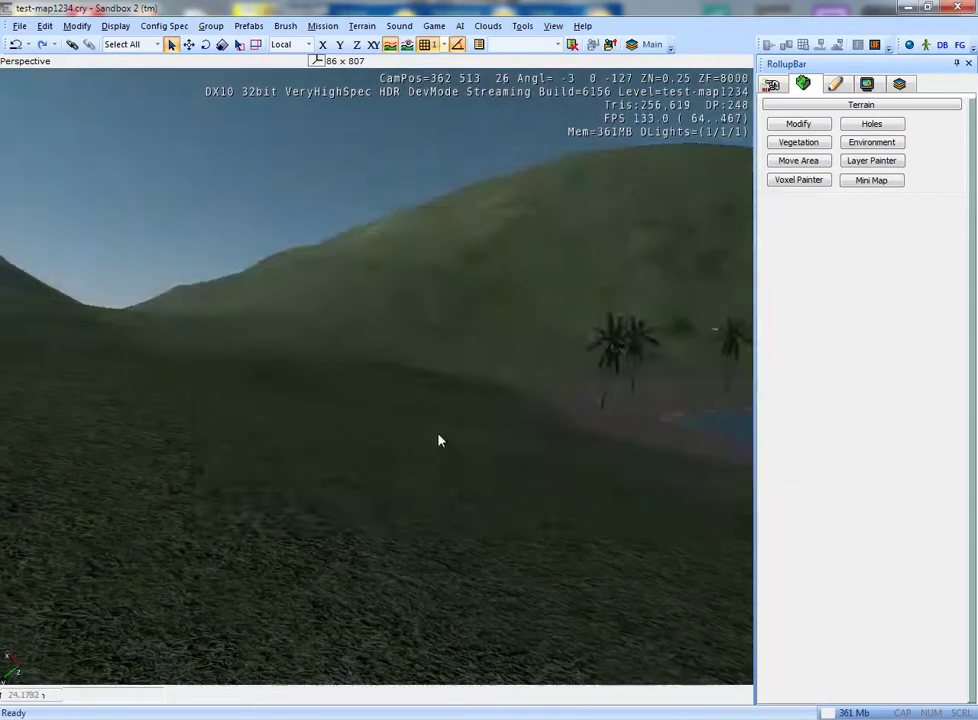
right_drag(438, 440, 438, 440)
click(800, 143)
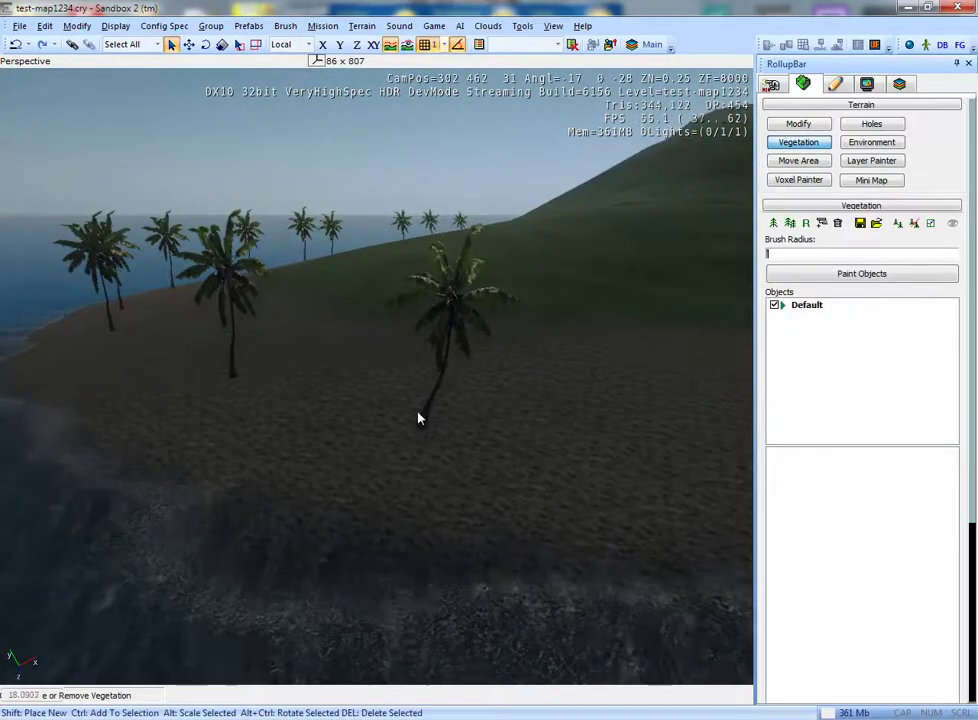
- Select a palm_tree_large_c palm on the beach
right_drag(481, 515, 481, 515)
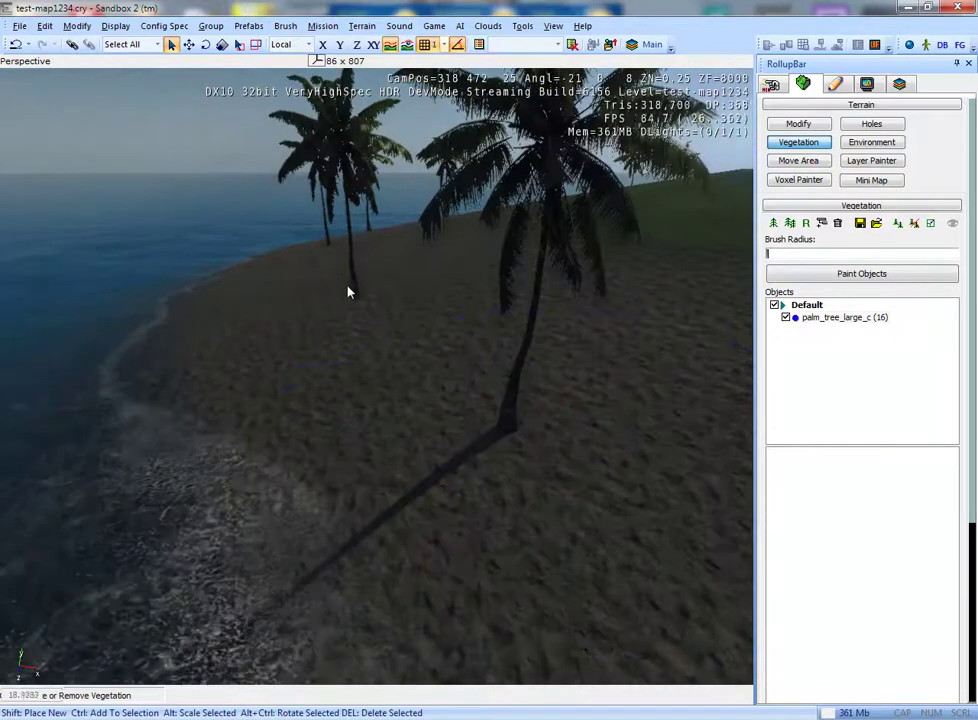
mouse_move(345, 277)
right_down()
mouse_move(375, 410)
mouse_move(419, 474)
mouse_move(426, 437)
mouse_move(432, 500)
right_up()
click(350, 488)
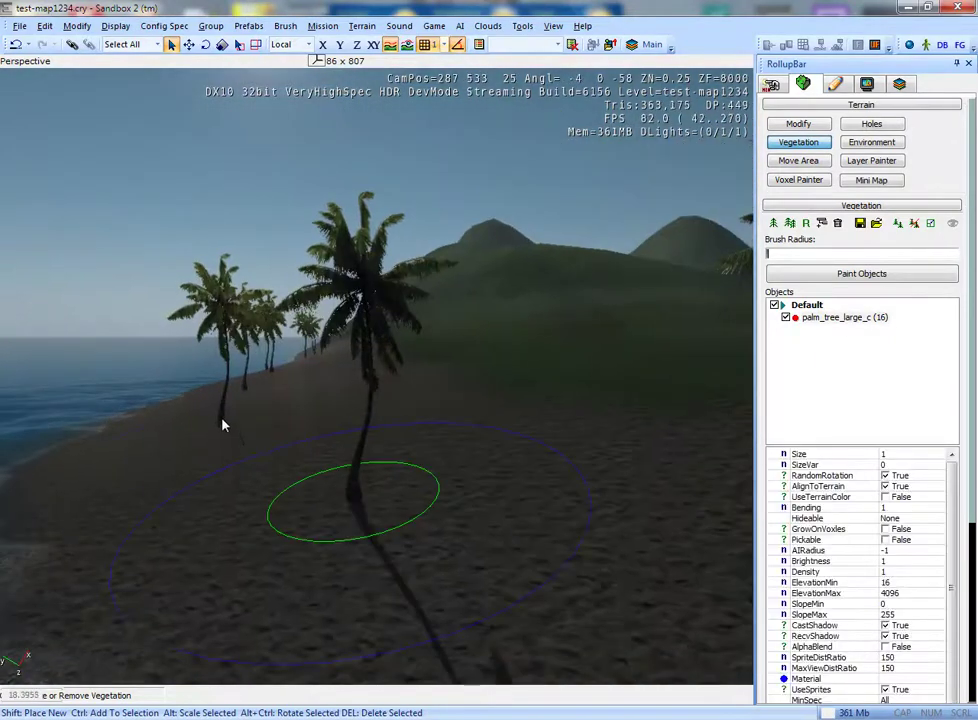
right_drag(222, 425, 240, 428)
mouse_move(236, 478)
right_down()
mouse_move(240, 530)
mouse_move(207, 490)
right_up()
mouse_move(125, 442)
right_down()
mouse_move(400, 567)
mouse_move(447, 540)
right_up()
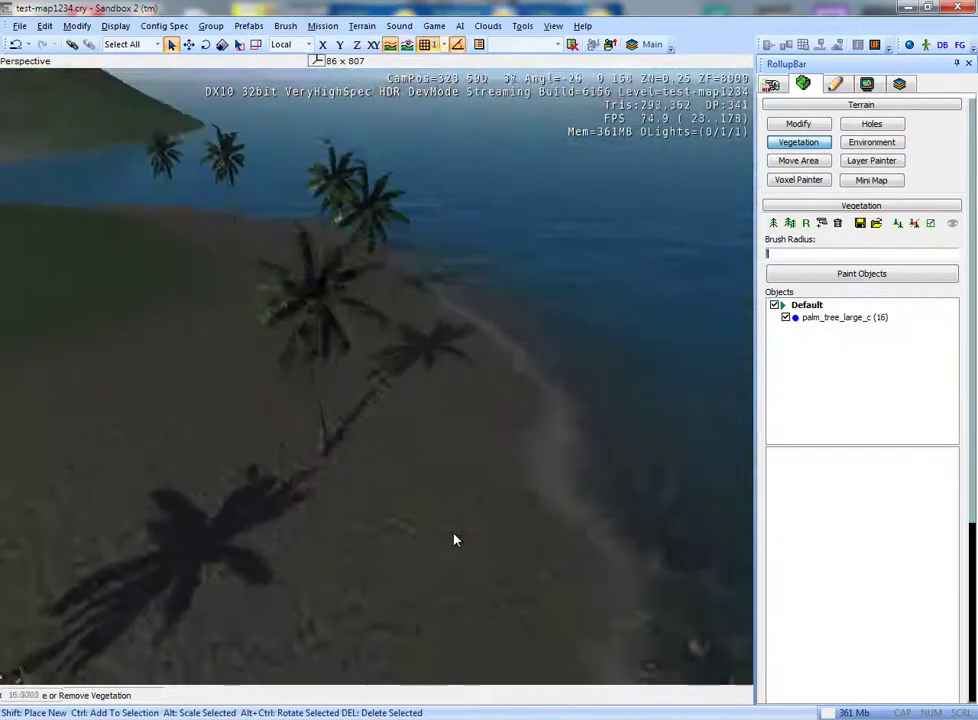
scroll(447, 540, up, 2)
click(441, 545)
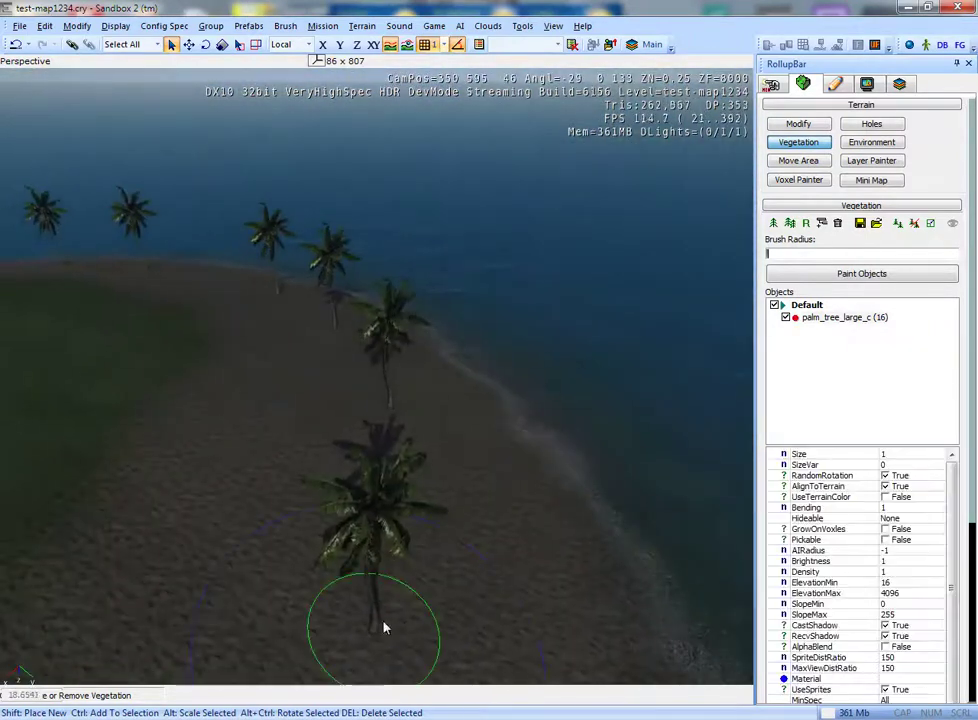
- Toggle the palms' CastShadow off and back to True, then fly closer to check the shadows
drag(973, 511, 970, 582)
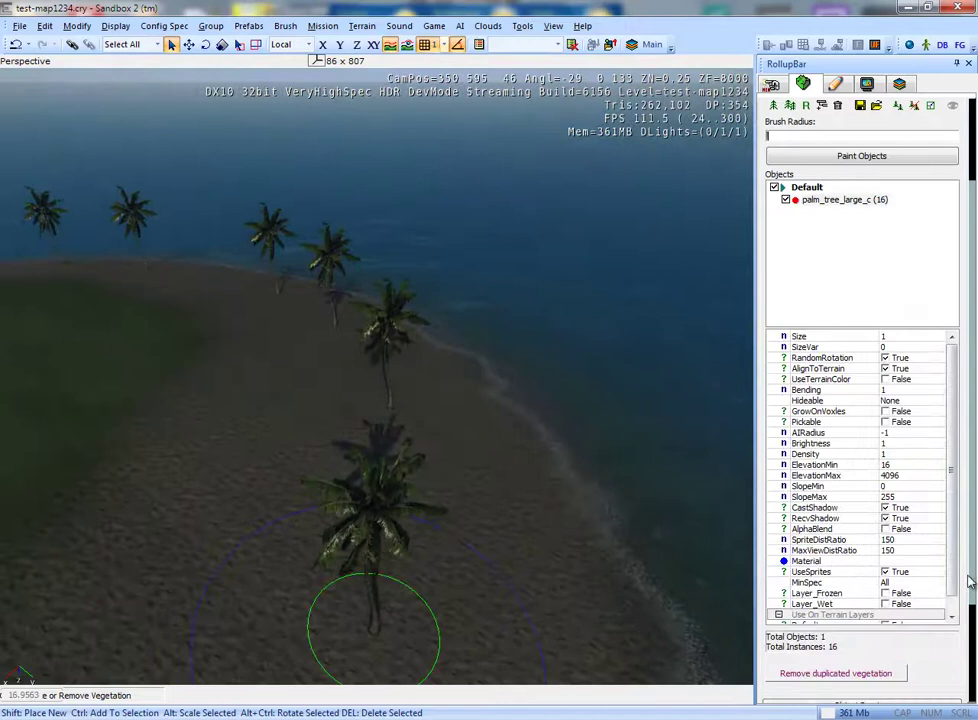
click(885, 508)
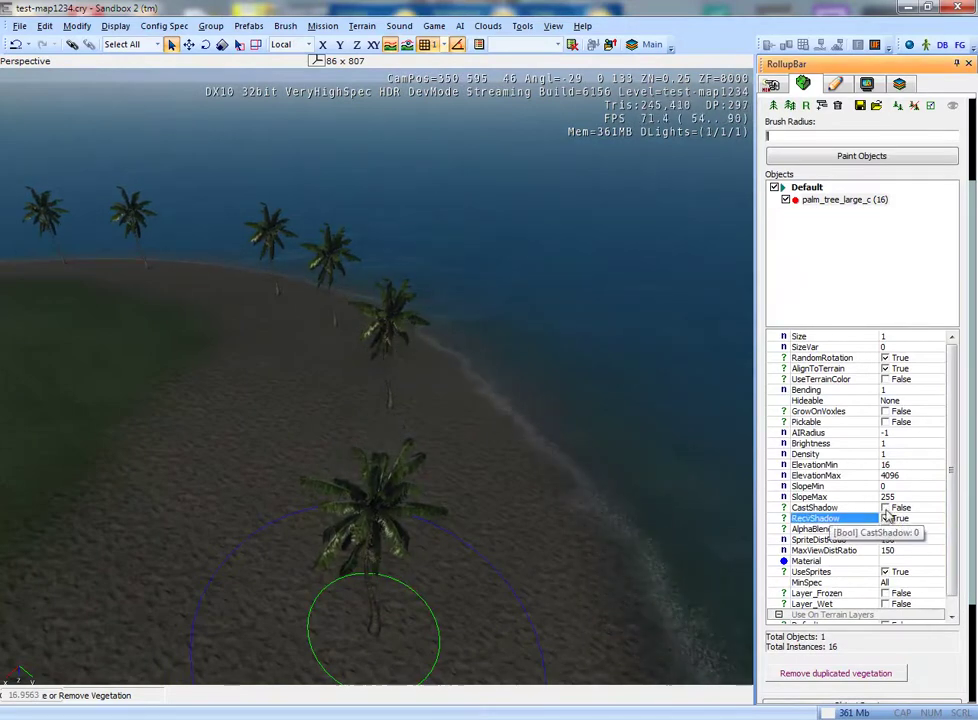
click(885, 508)
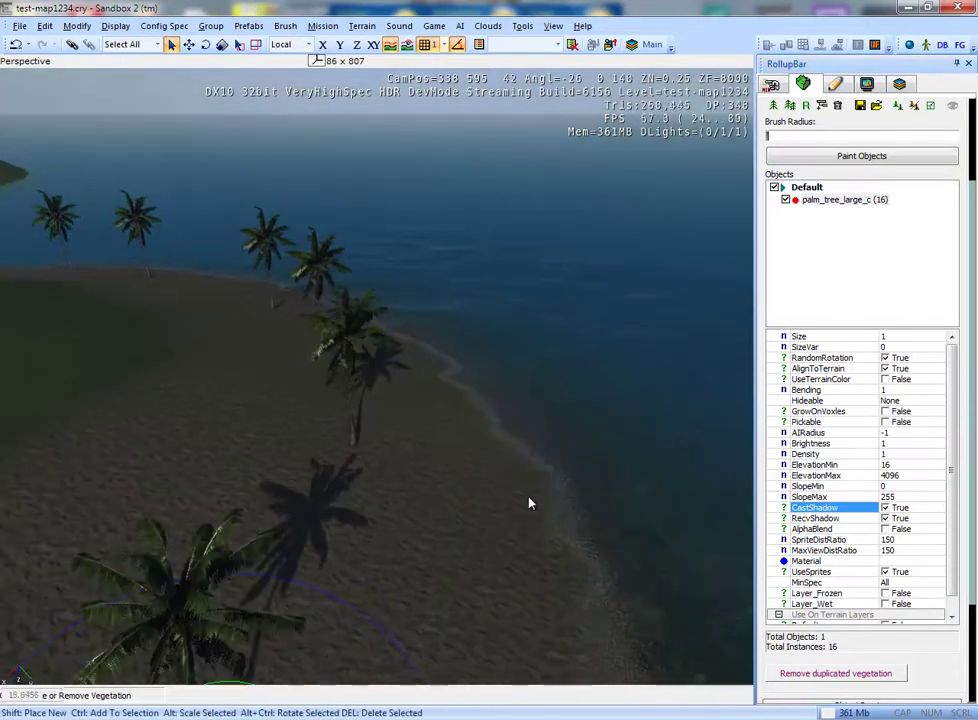
mouse_move(529, 502)
right_down()
mouse_move(516, 497)
mouse_move(335, 549)
mouse_move(360, 550)
mouse_move(347, 556)
right_up()
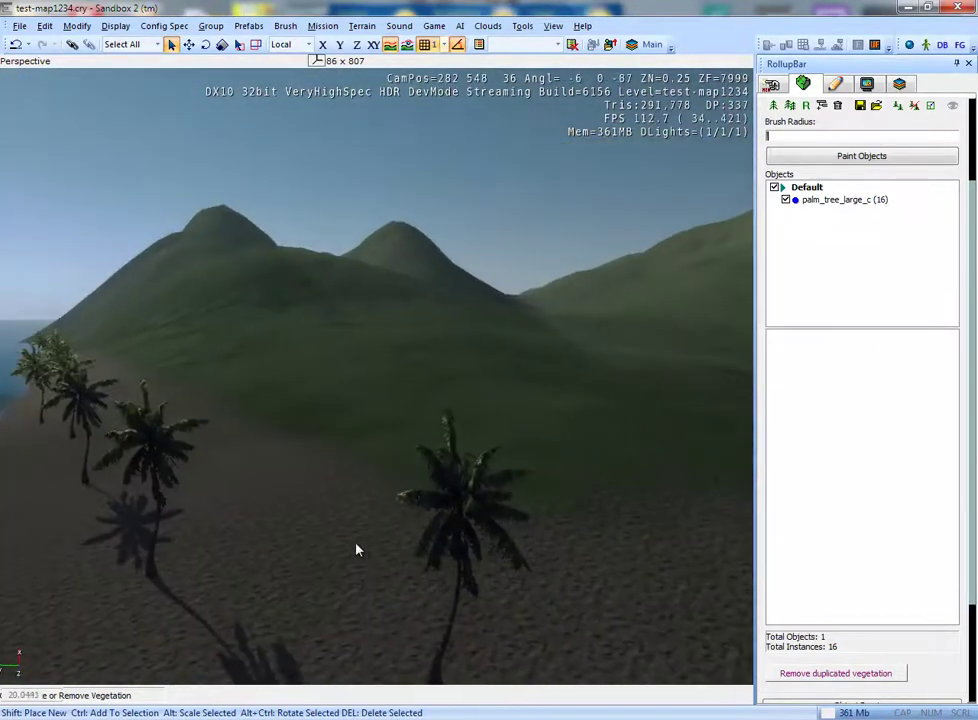
scroll(849, 247, up, 3)
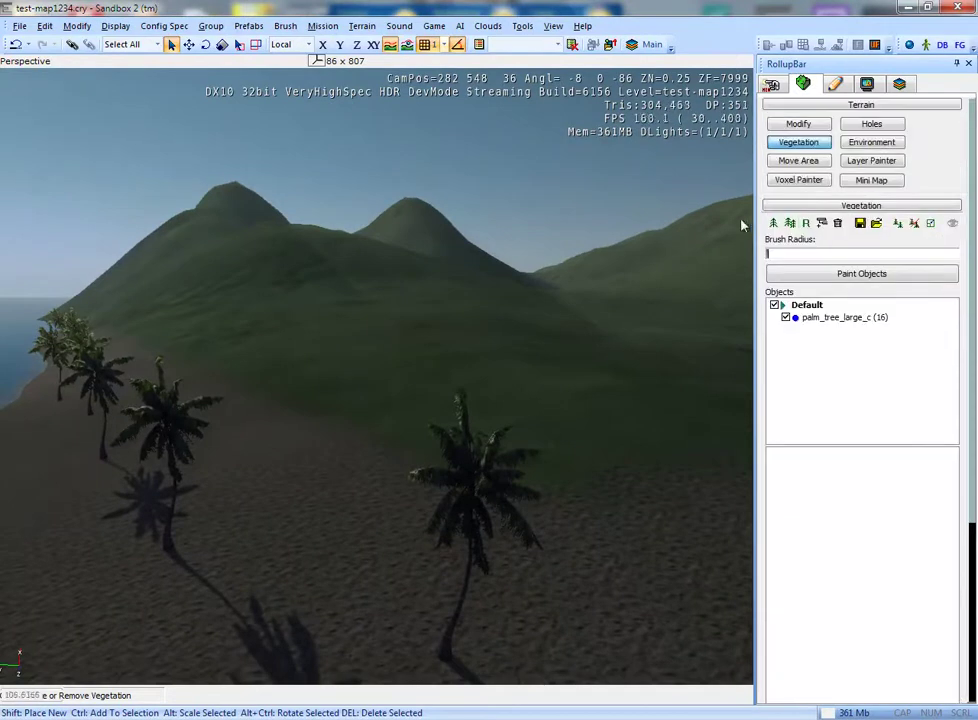
click(772, 224)
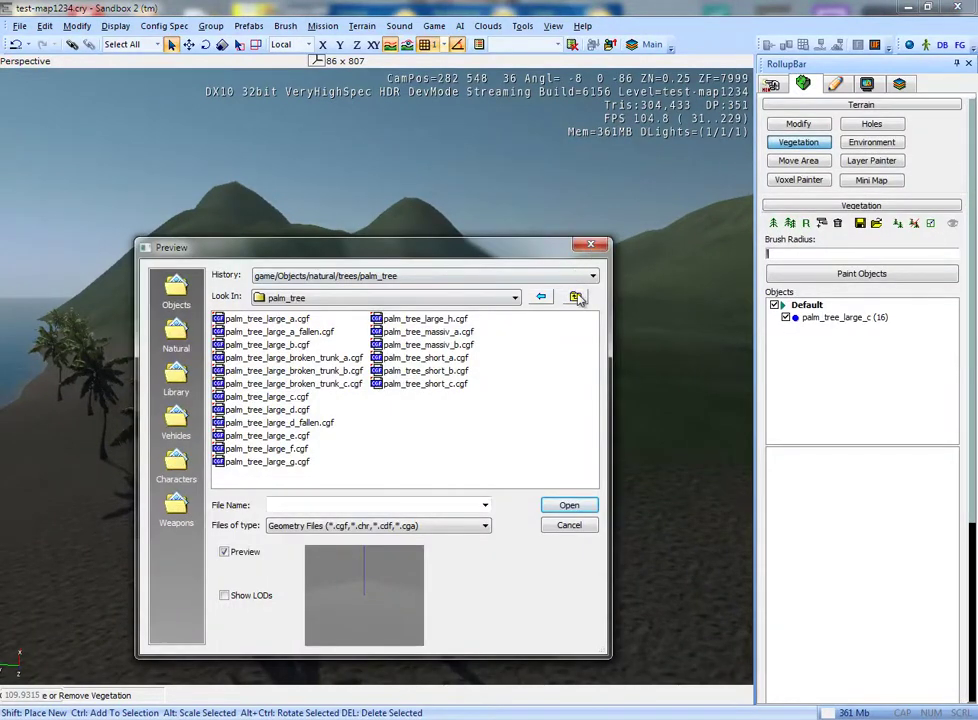
click(577, 298)
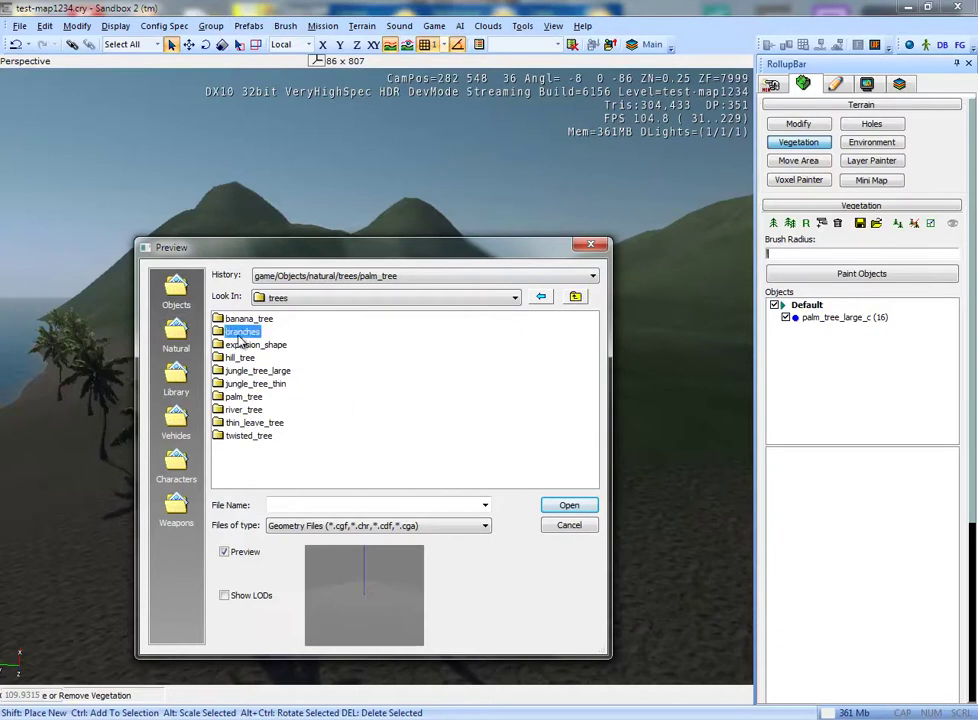
double_click(241, 332)
click(577, 298)
double_click(238, 408)
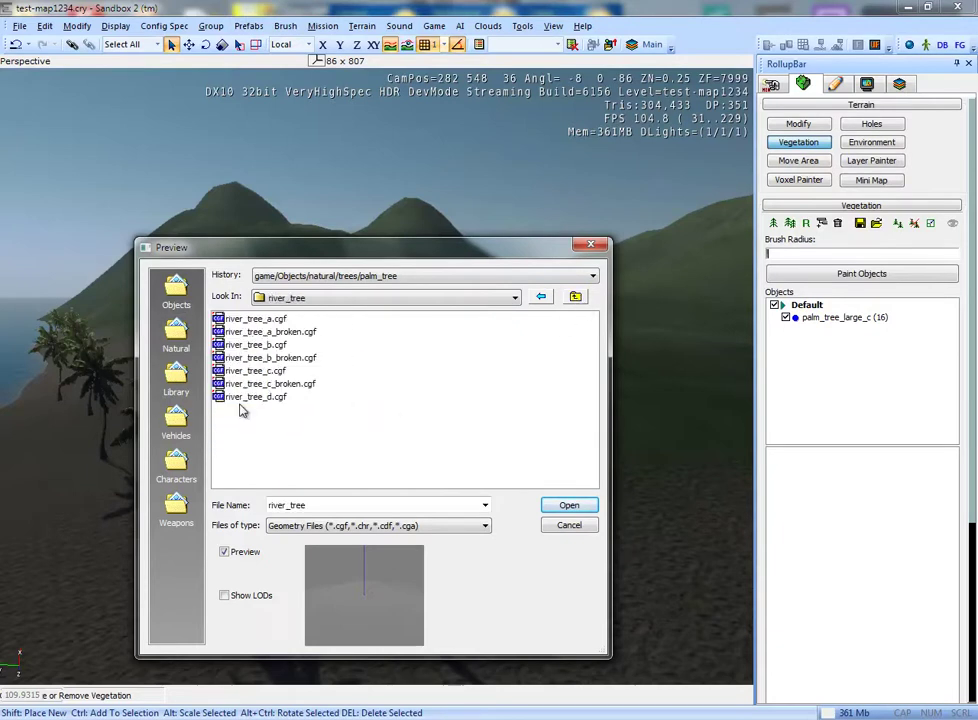
click(577, 298)
double_click(254, 423)
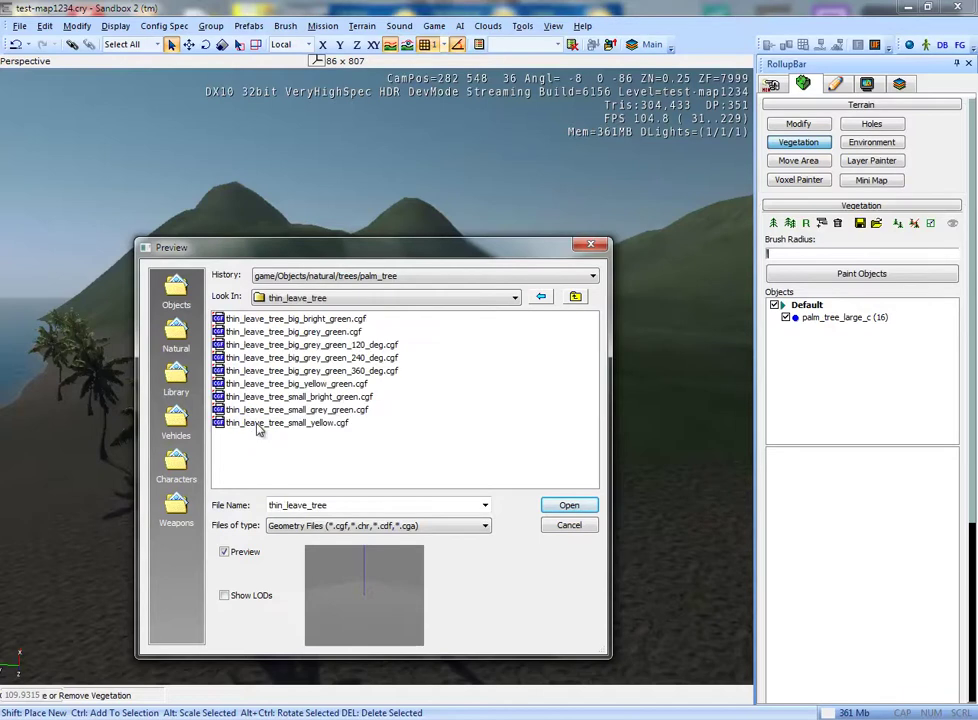
click(577, 298)
double_click(250, 436)
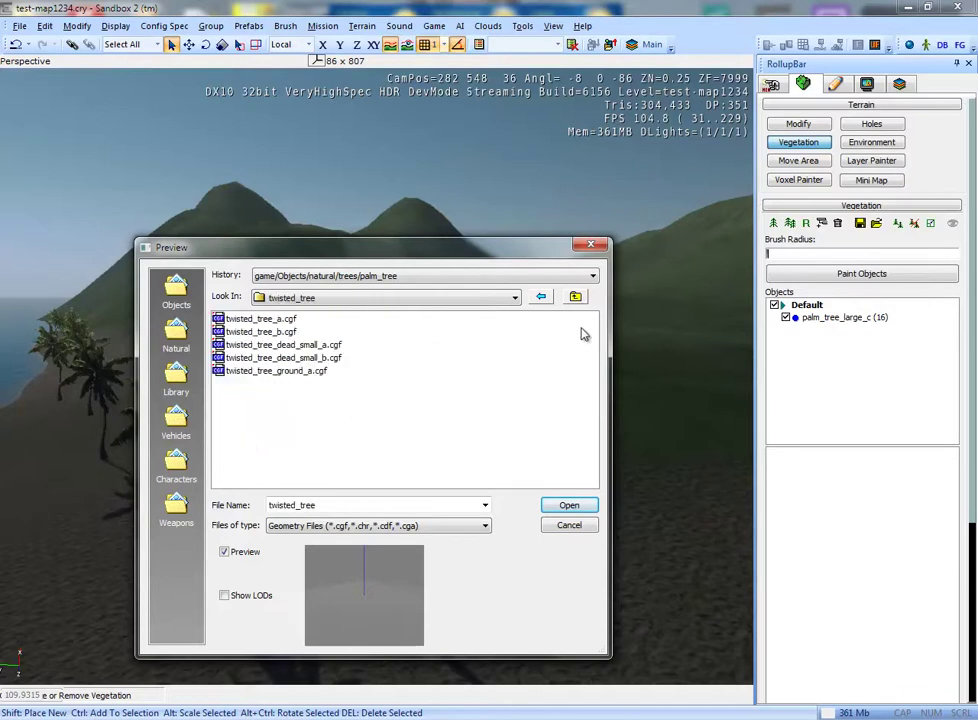
click(577, 298)
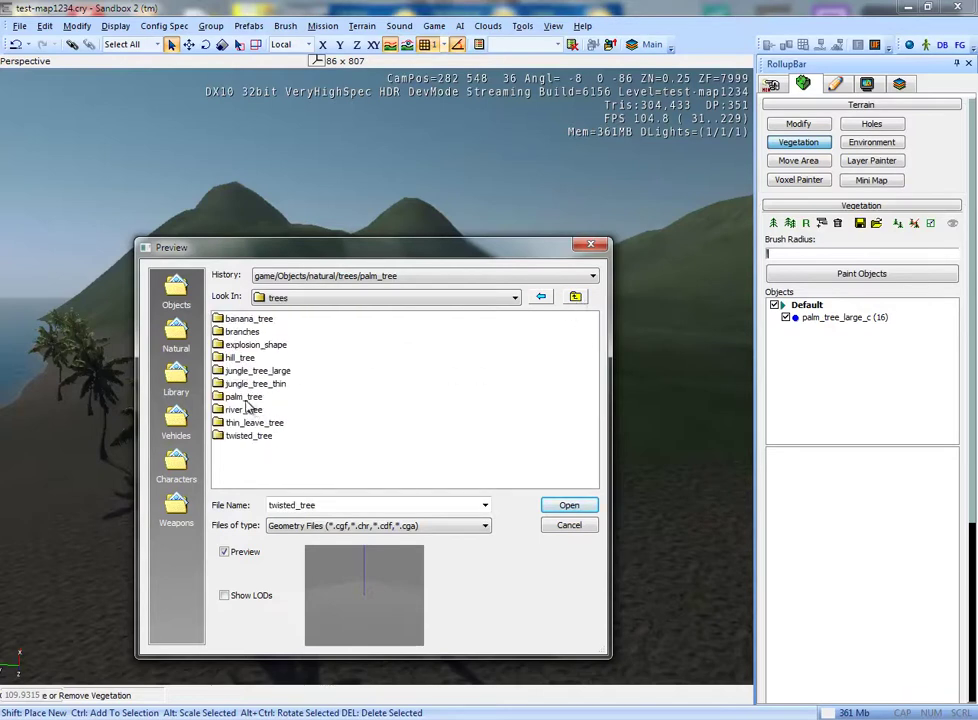
double_click(243, 397)
click(577, 298)
click(592, 246)
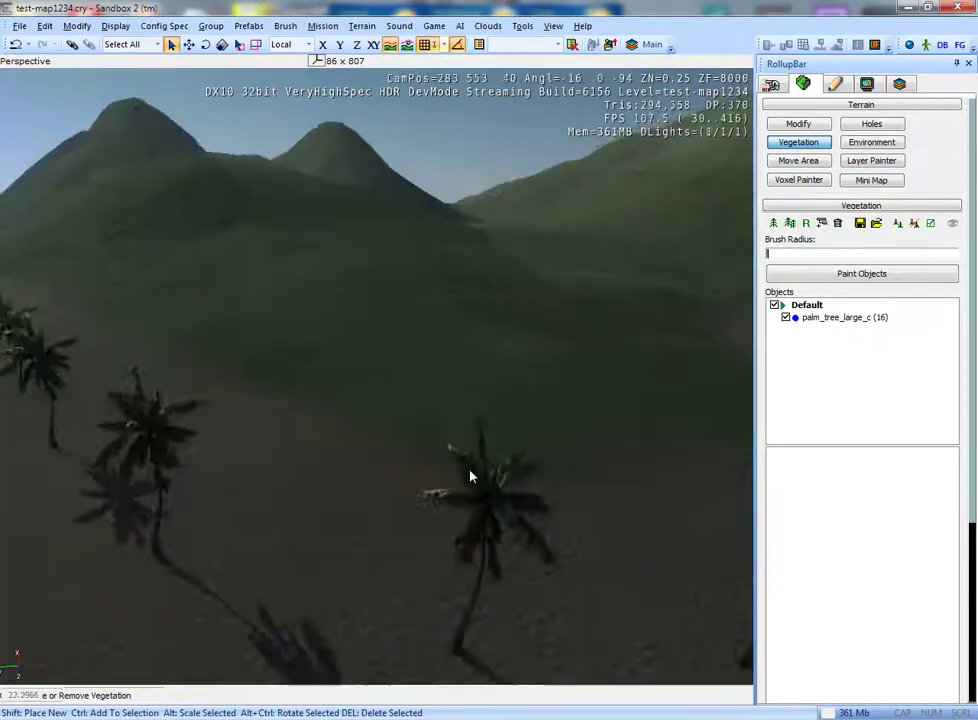
right_drag(470, 477, 532, 463)
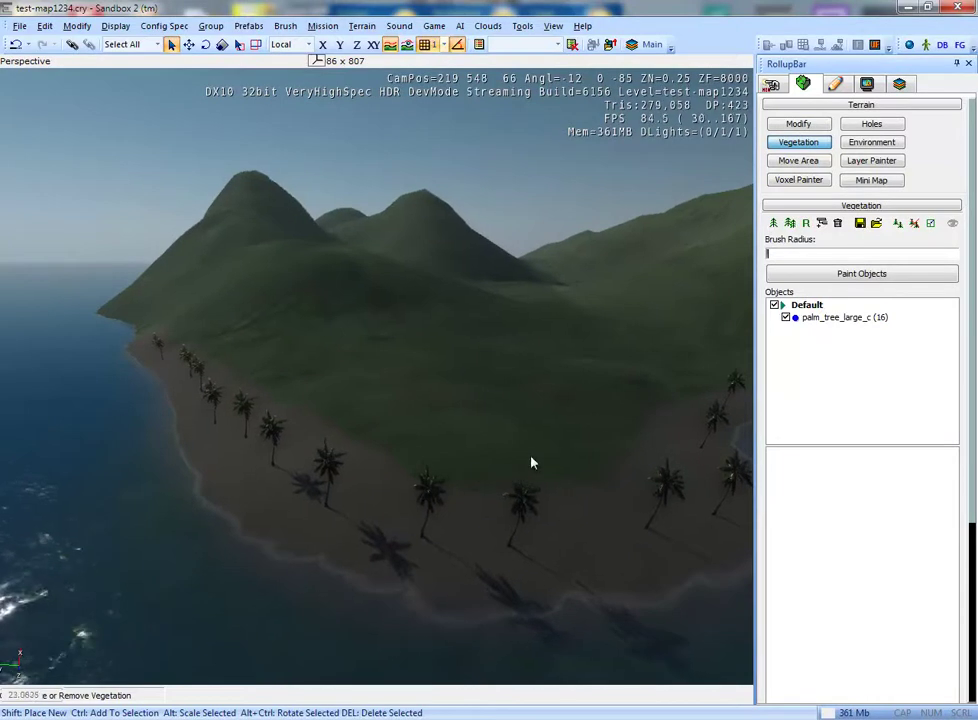
- Switch to the Objects tab, open the Entity browser and expand the Render folder
click(775, 87)
click(873, 157)
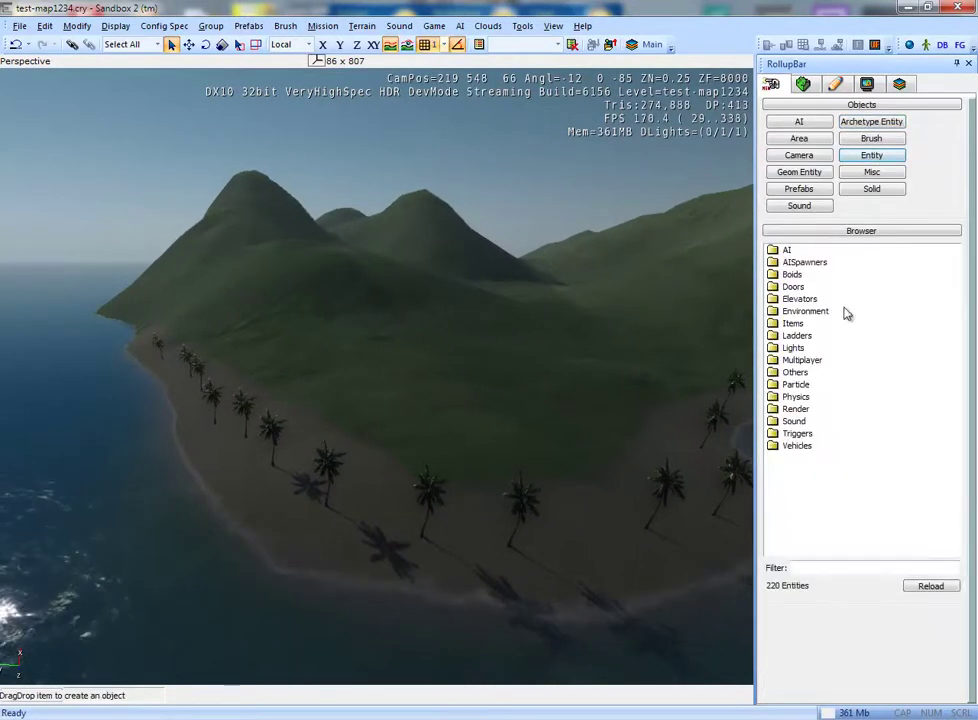
click(795, 409)
double_click(776, 413)
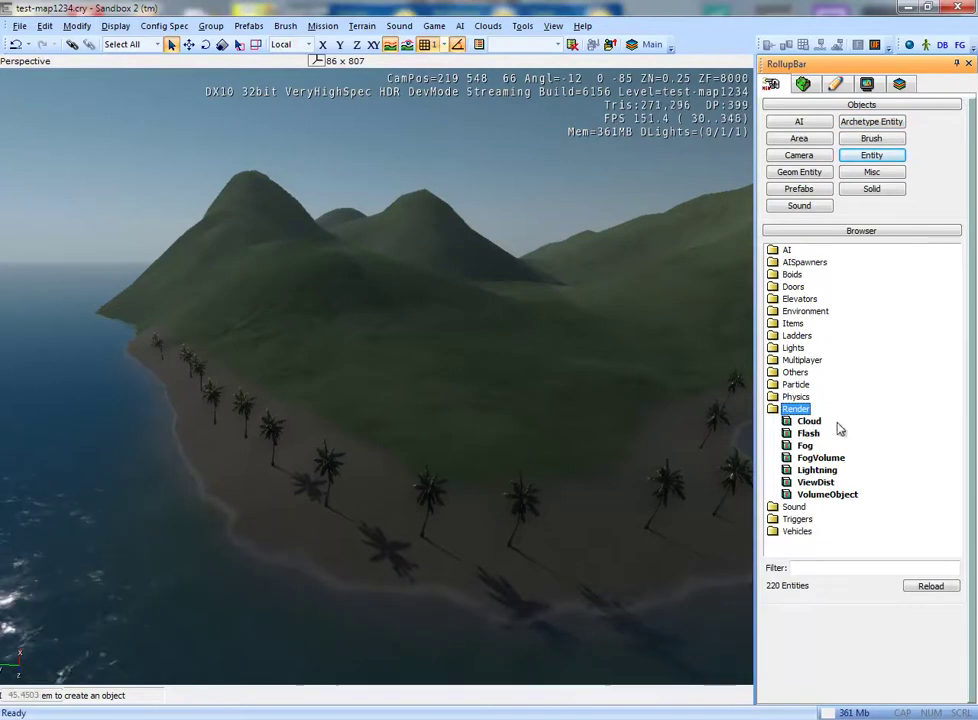
click(192, 54)
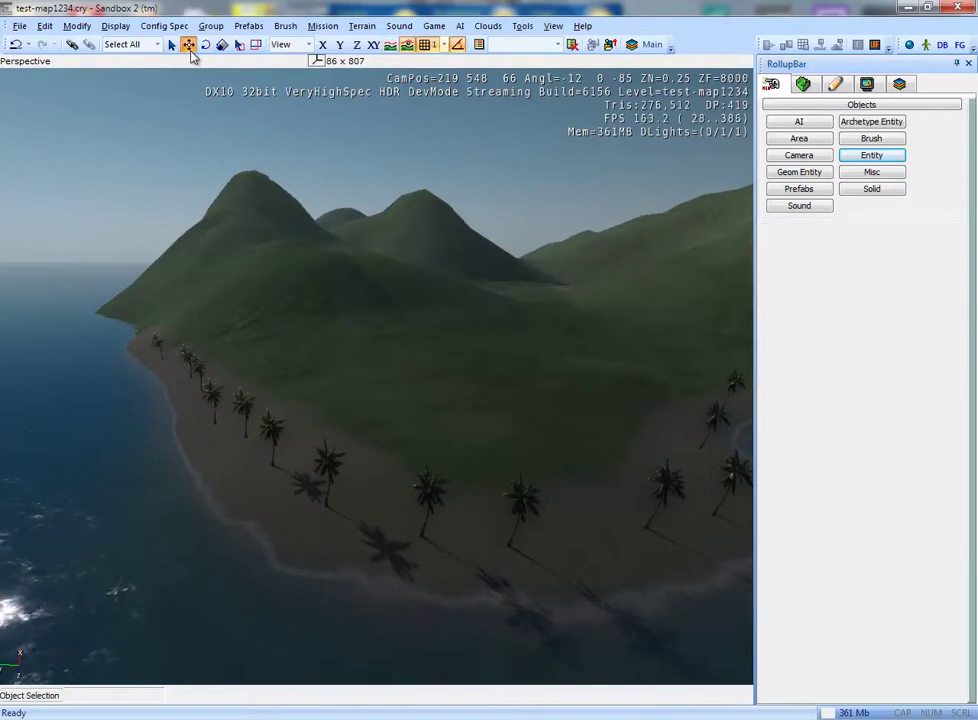
click(854, 160)
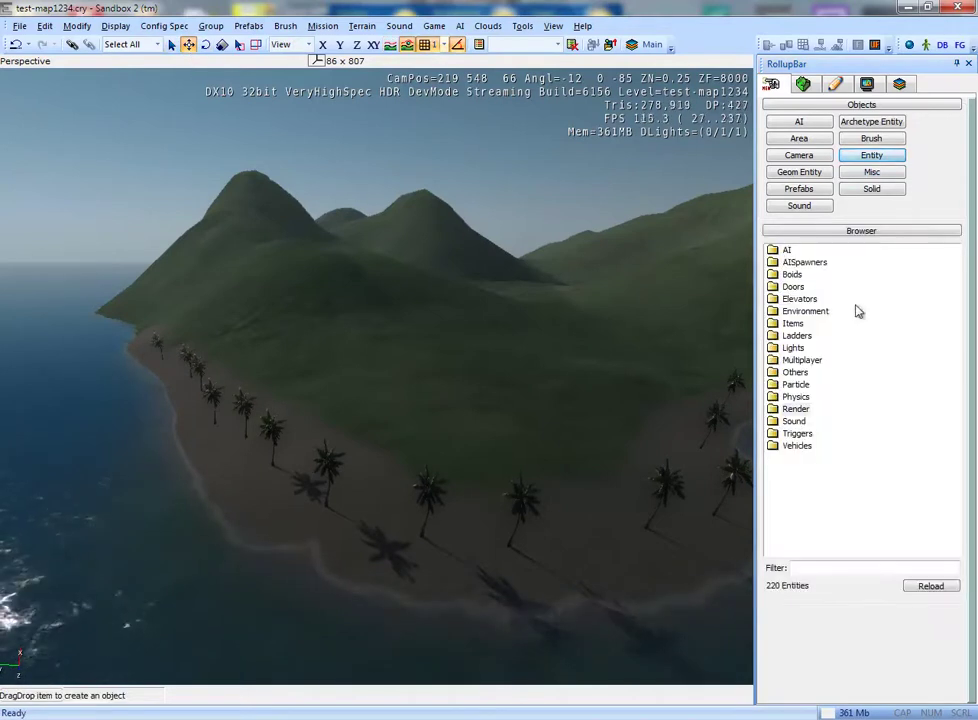
- Drag a Cloud entity from Render into the viewport and raise Cloud1 high into the sky
double_click(785, 410)
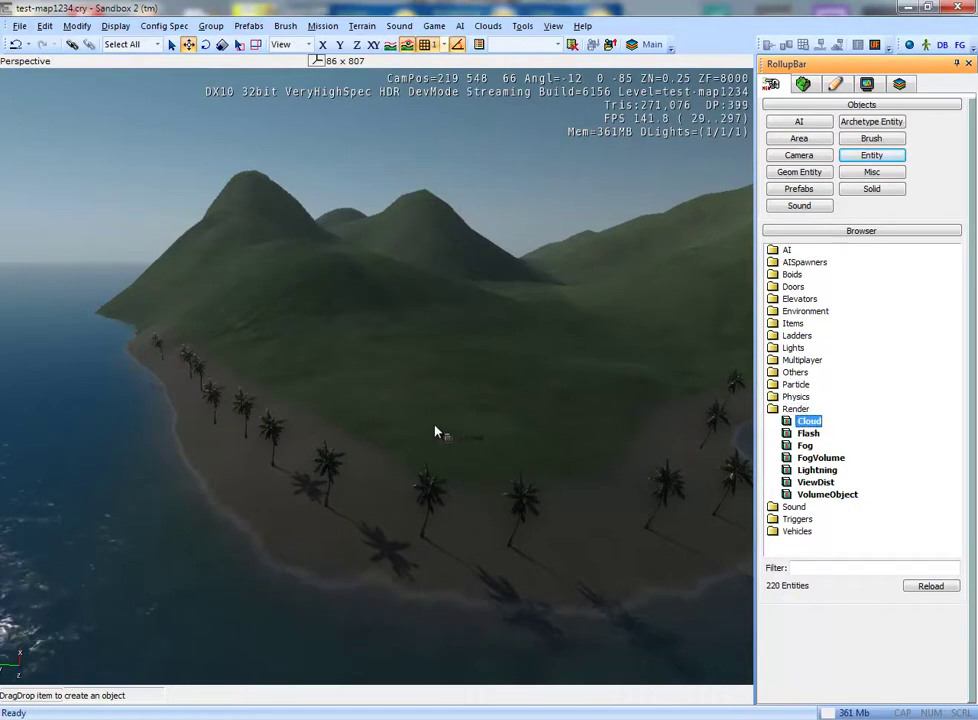
drag(435, 432, 418, 400)
right_drag(422, 265, 448, 272)
drag(401, 337, 404, 190)
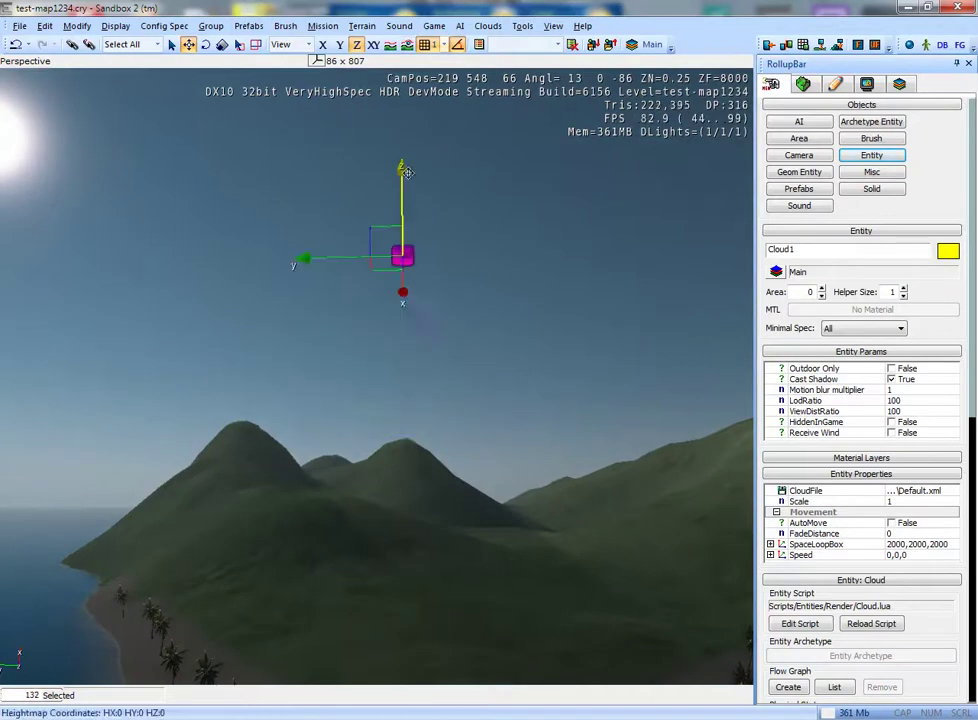
mouse_move(404, 190)
right_down()
mouse_move(428, 399)
mouse_move(511, 413)
right_up()
key(w)
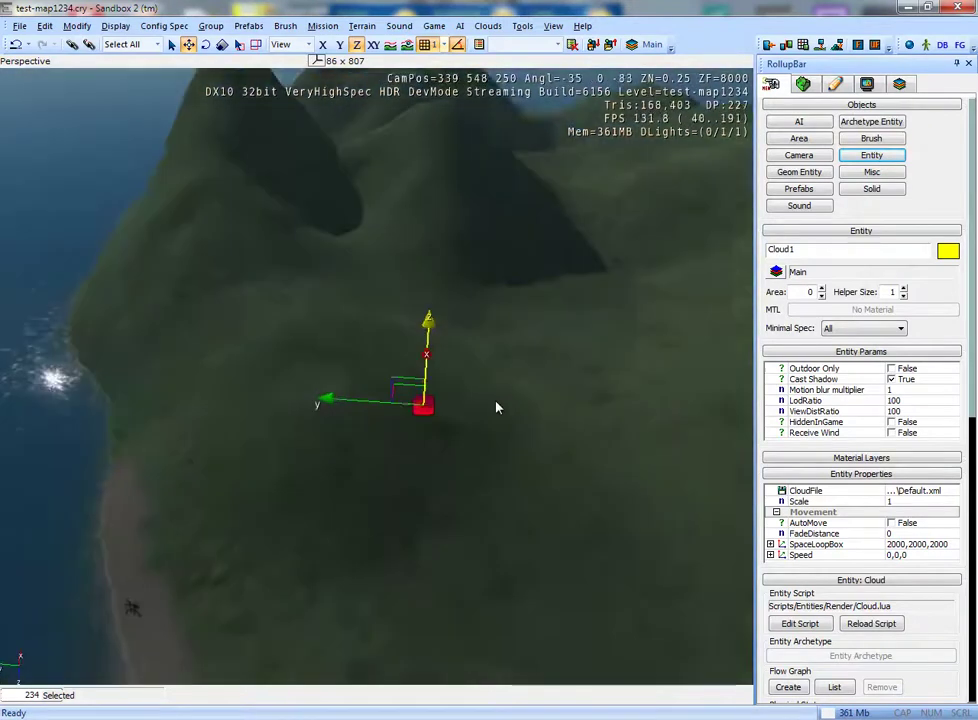
right_drag(342, 316, 441, 334)
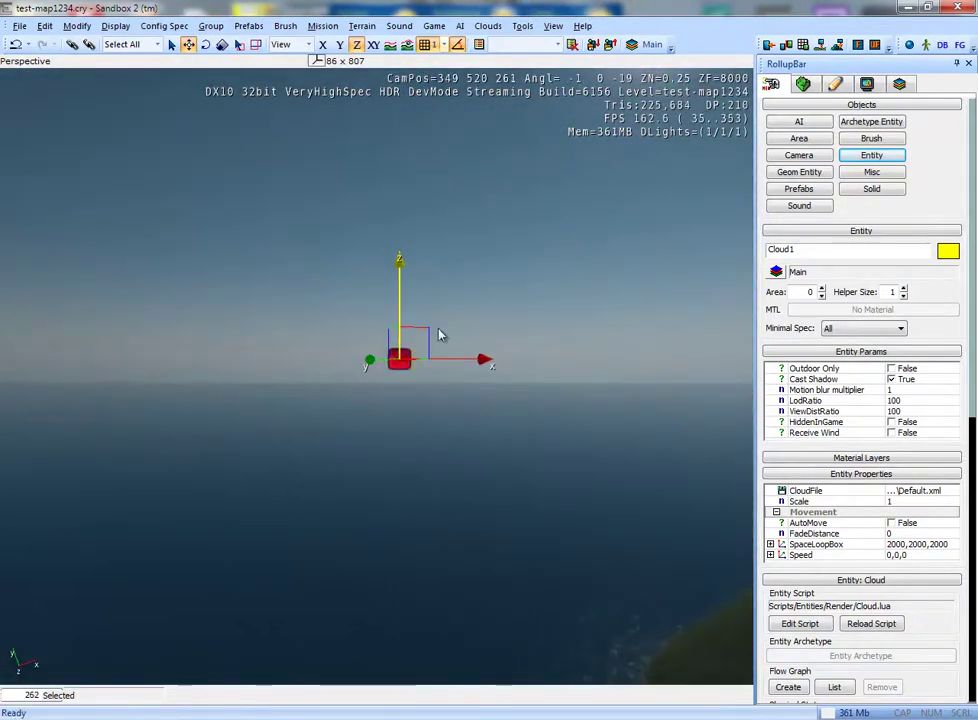
click(440, 334)
click(399, 360)
- Open the Material Editor and collapse the terrain materials folder
click(556, 26)
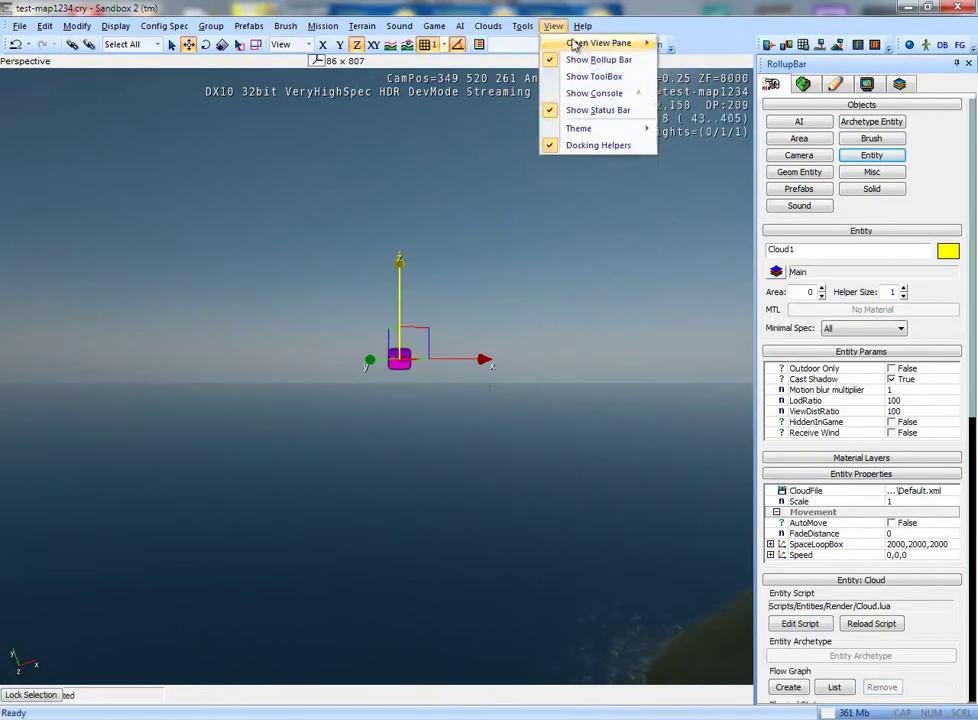
mouse_move(580, 43)
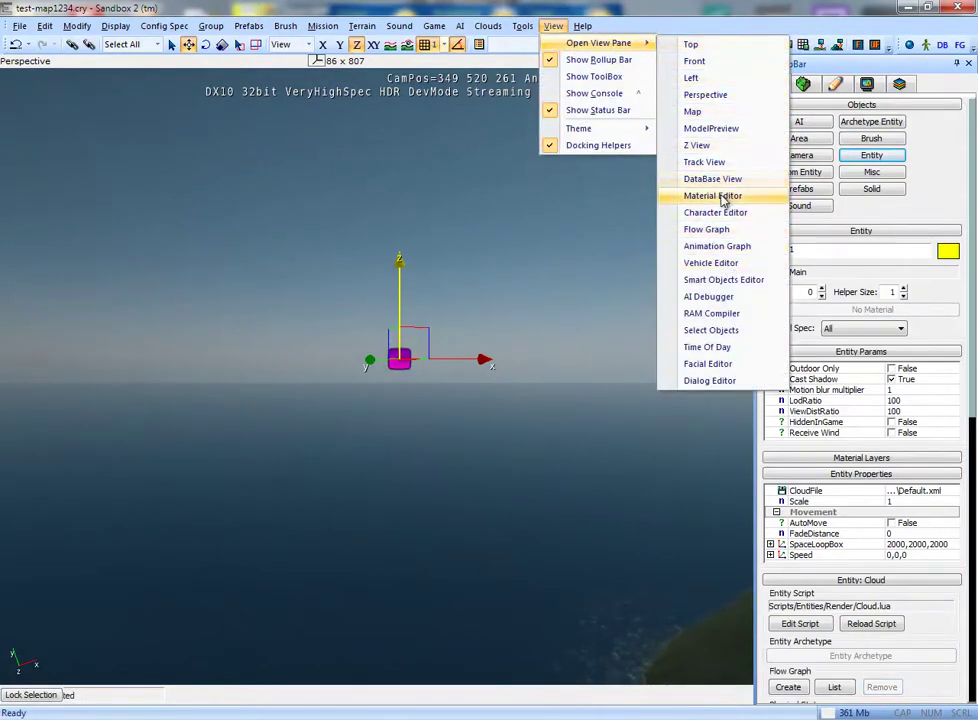
click(722, 196)
drag(306, 215, 468, 229)
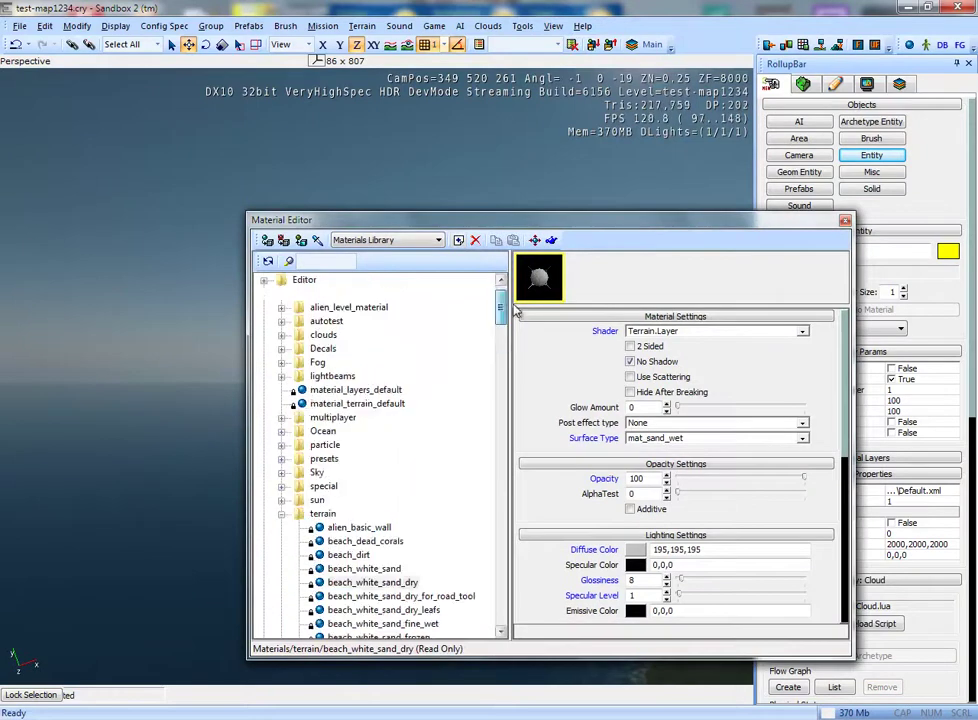
click(281, 515)
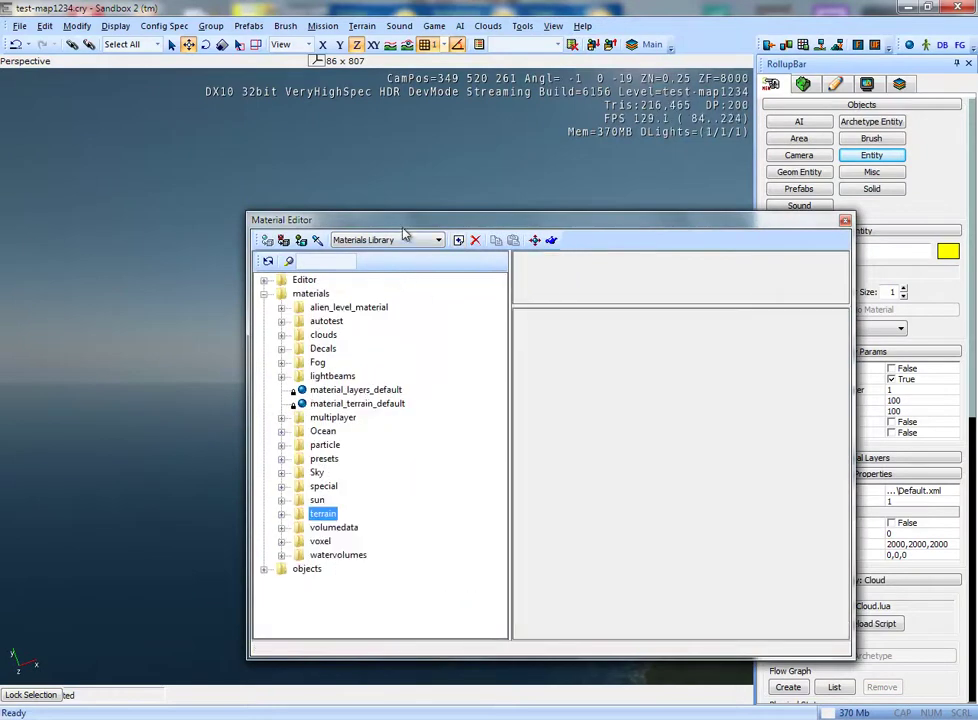
drag(403, 229, 495, 235)
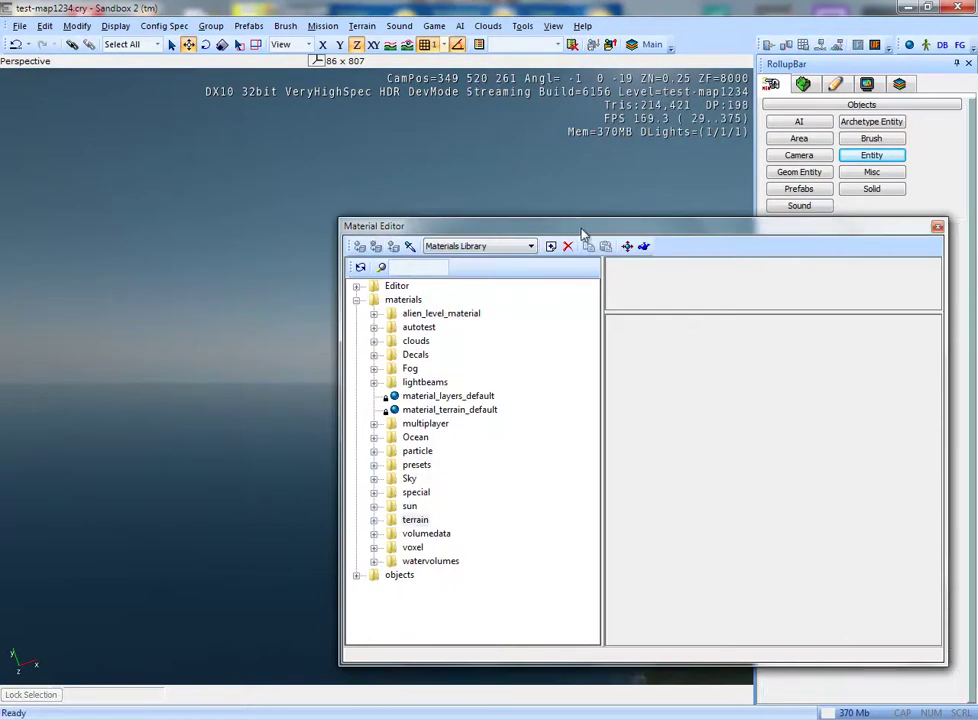
drag(583, 233, 635, 215)
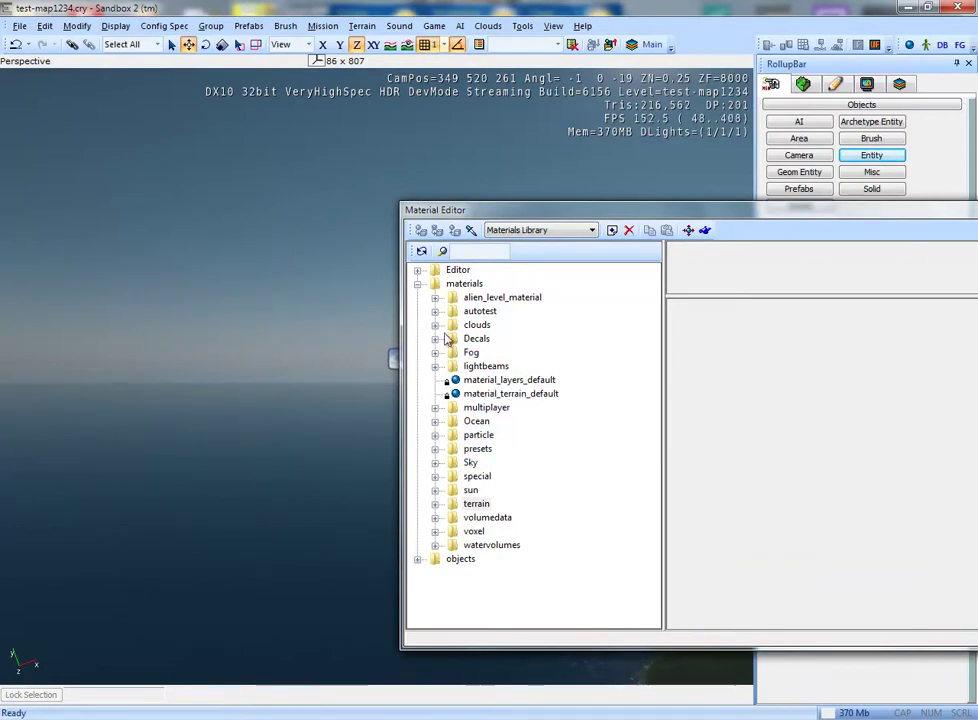
- Expand the clouds materials folder and inspect baseclouds_daylight
click(435, 325)
drag(503, 213, 563, 210)
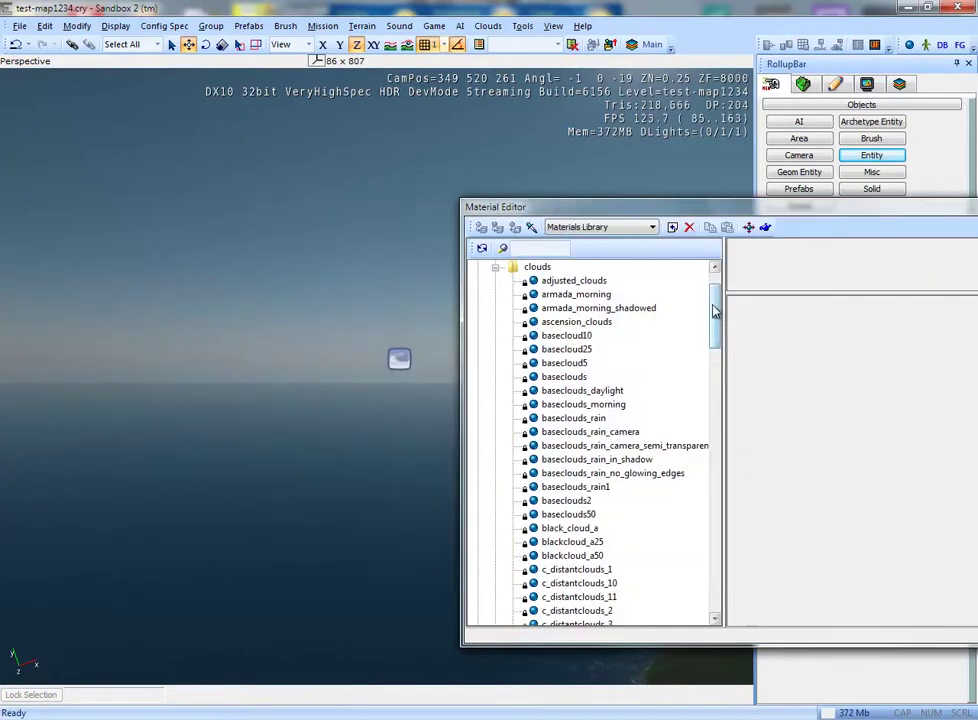
drag(715, 311, 714, 321)
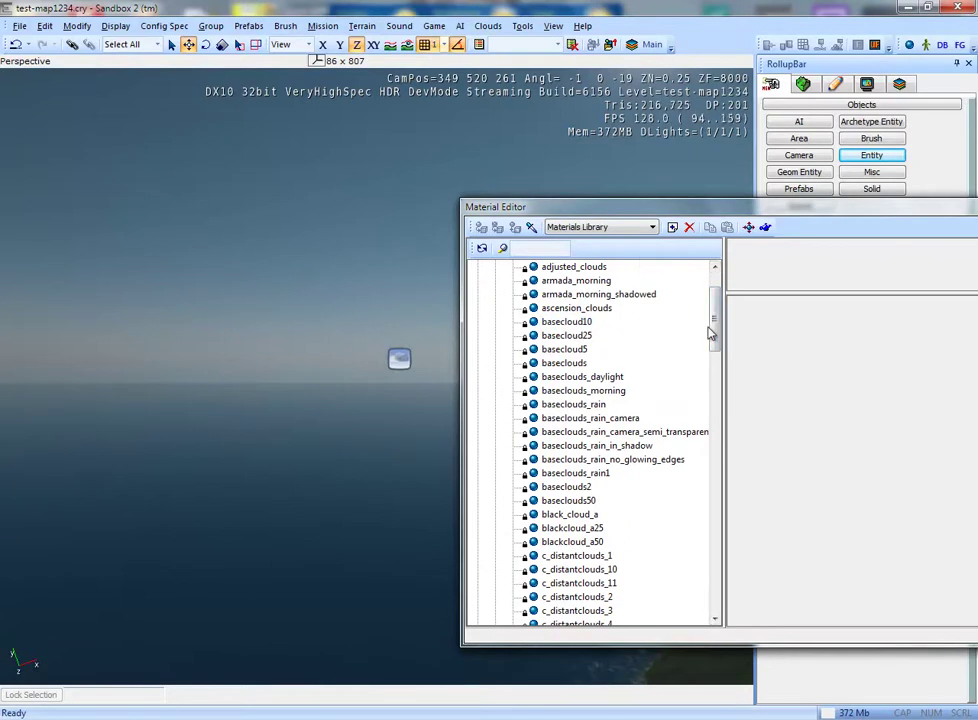
click(617, 374)
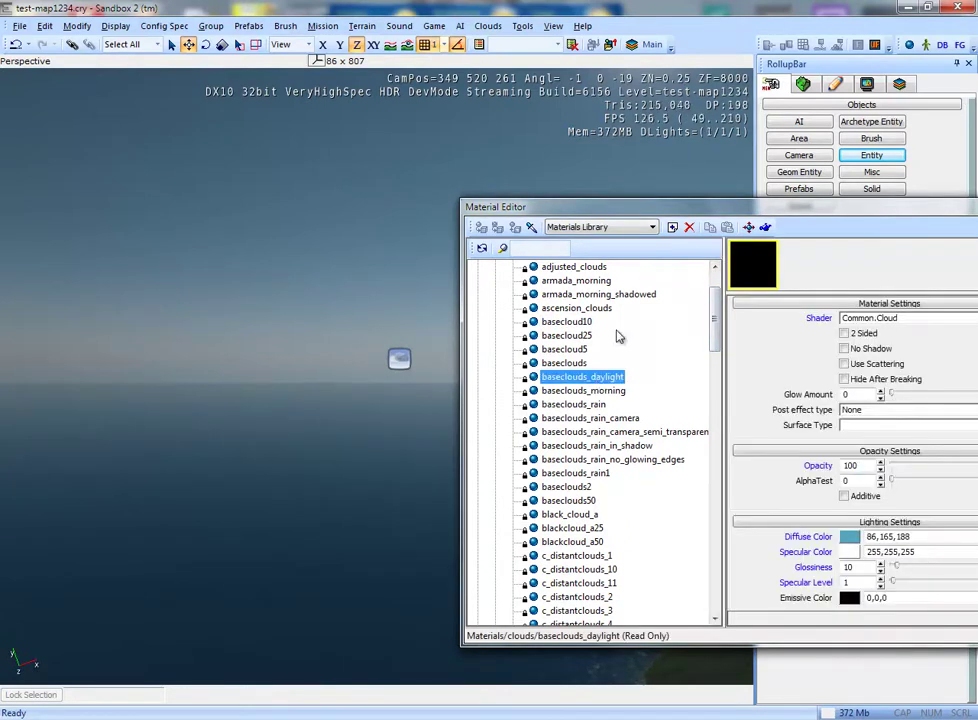
drag(566, 213, 229, 210)
scroll(544, 453, down, 3)
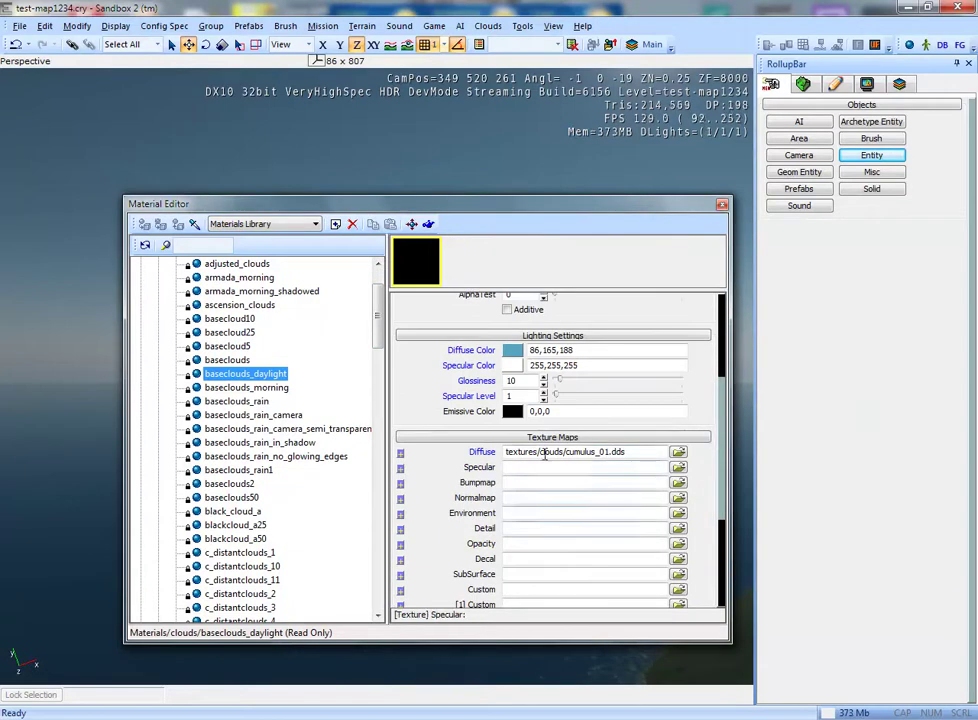
mouse_move(607, 218)
mouse_down()
mouse_move(477, 222)
mouse_move(517, 227)
mouse_up()
mouse_move(569, 457)
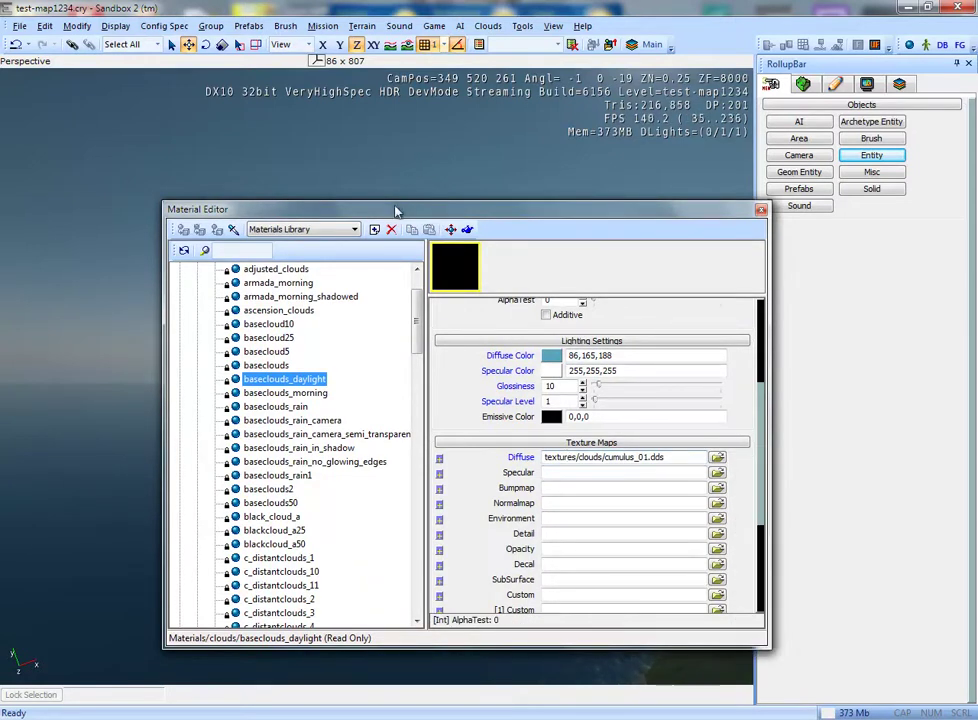
drag(395, 212, 717, 216)
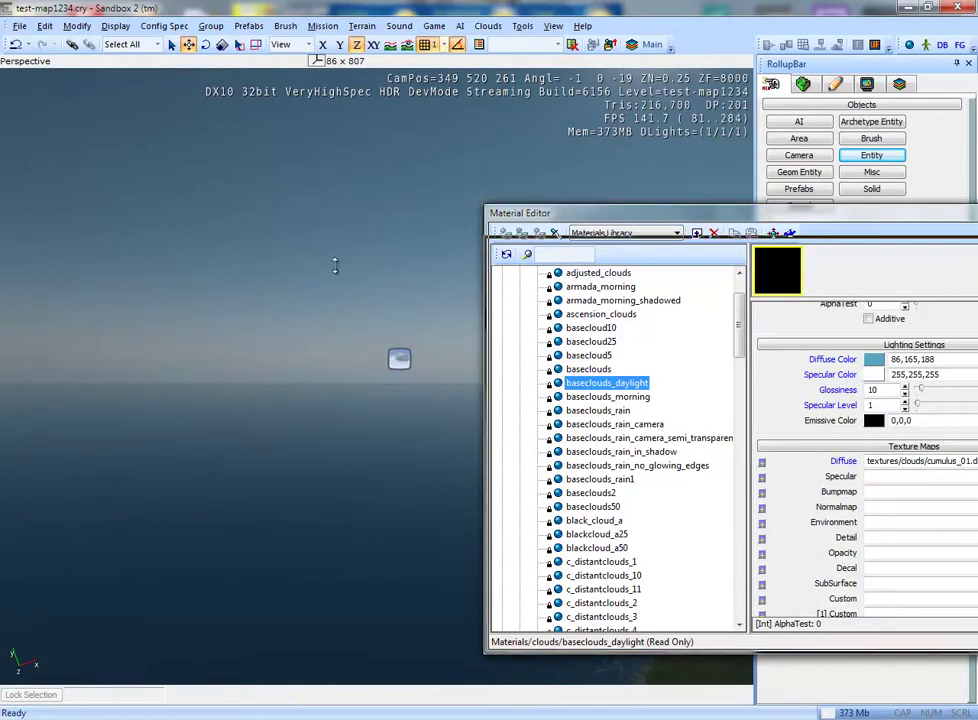
drag(498, 212, 498, 236)
drag(585, 238, 560, 190)
right_drag(432, 441, 428, 443)
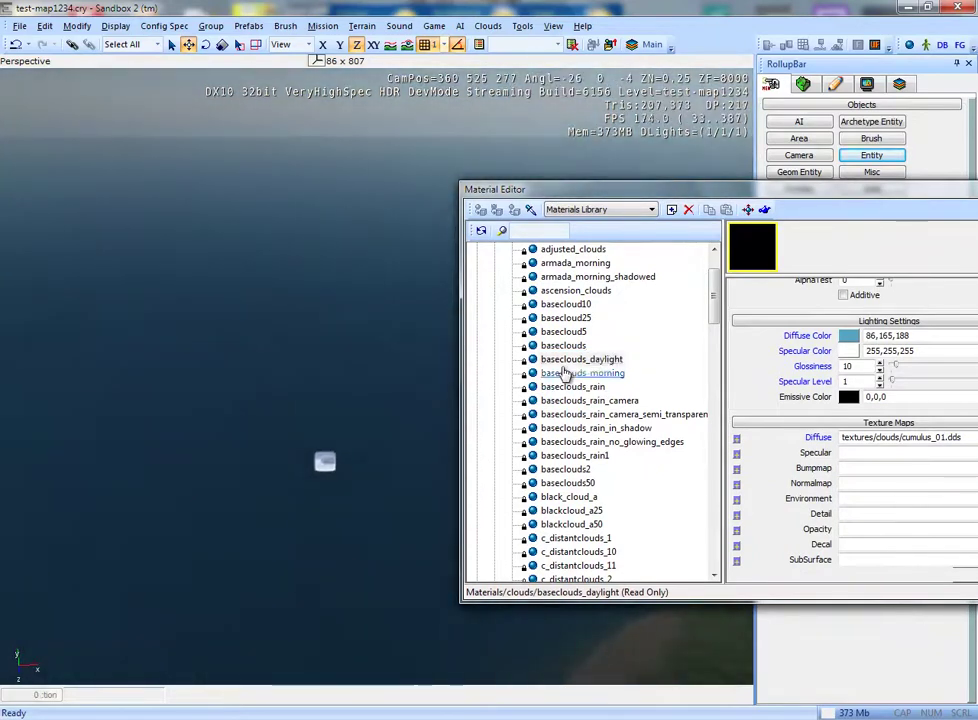
- Assign the baseclouds_daylight material to the selected cloud entity
click(565, 361)
click(571, 400)
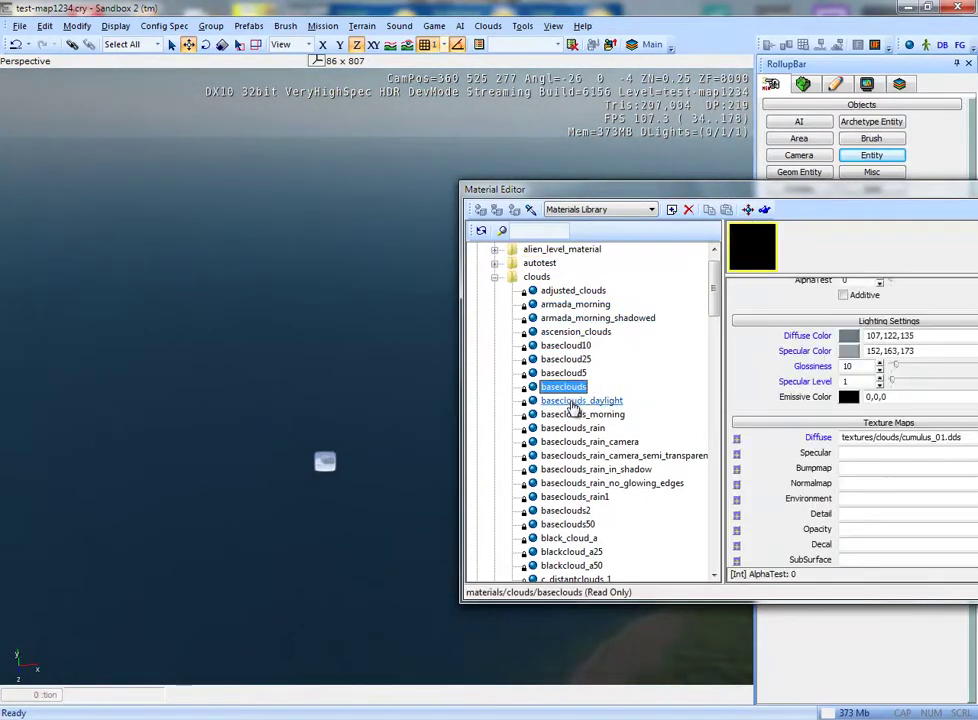
drag(305, 475, 310, 473)
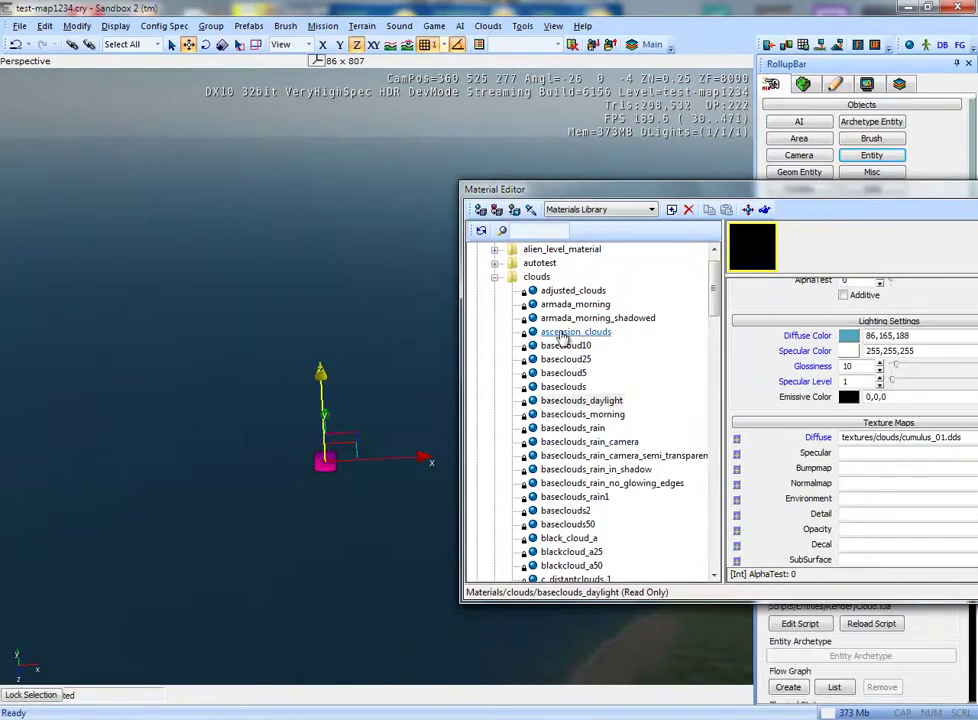
click(562, 404)
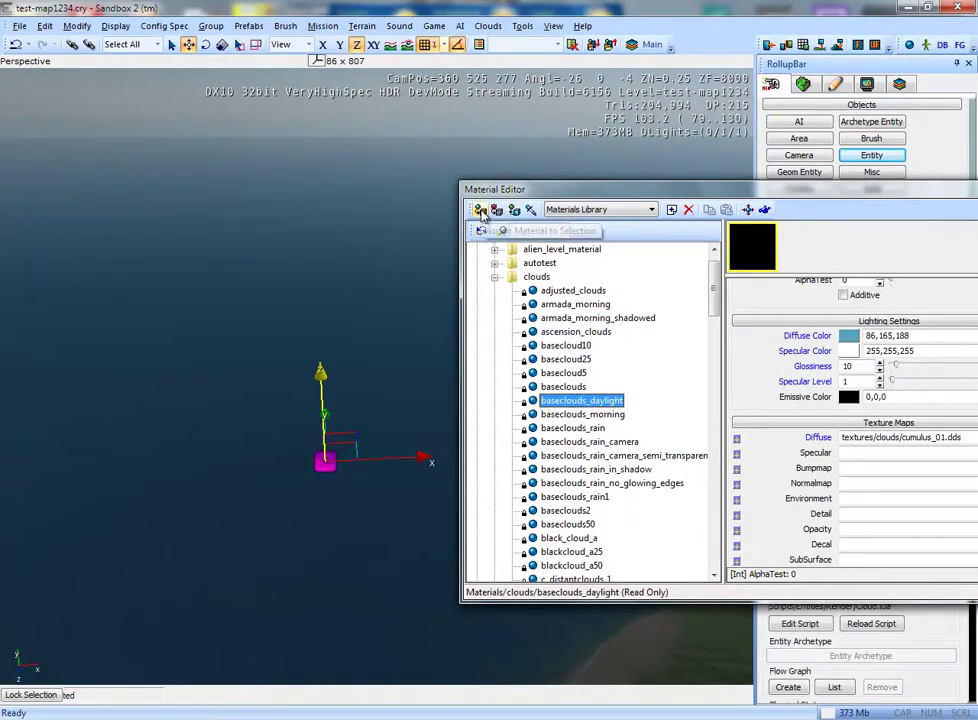
click(481, 211)
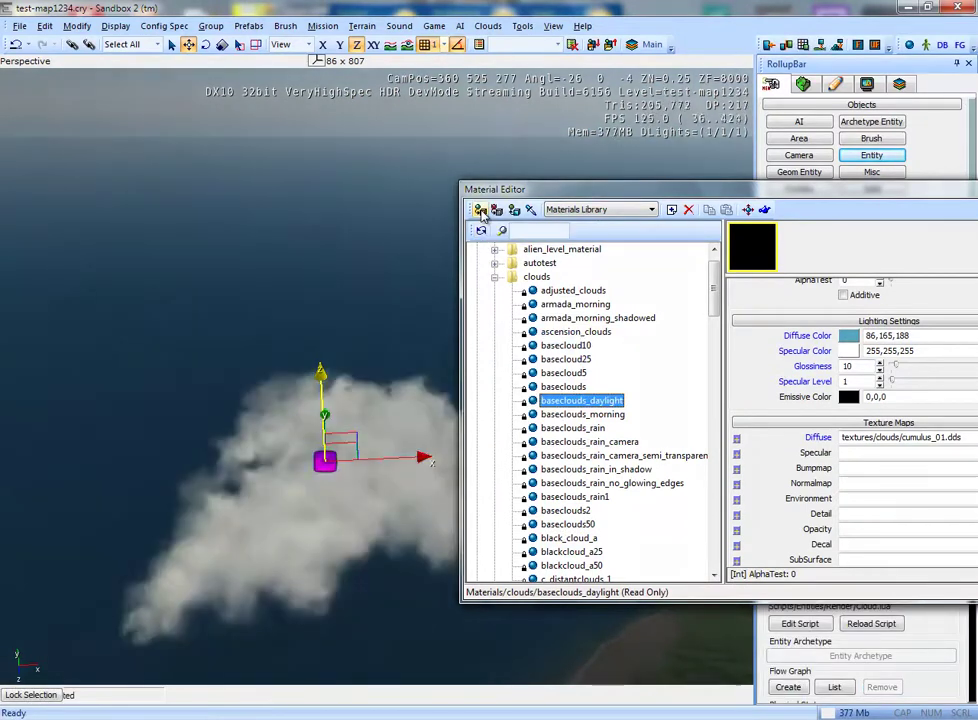
- Reselect Cloud1 and compare it against the baseclouds material
click(296, 506)
click(323, 461)
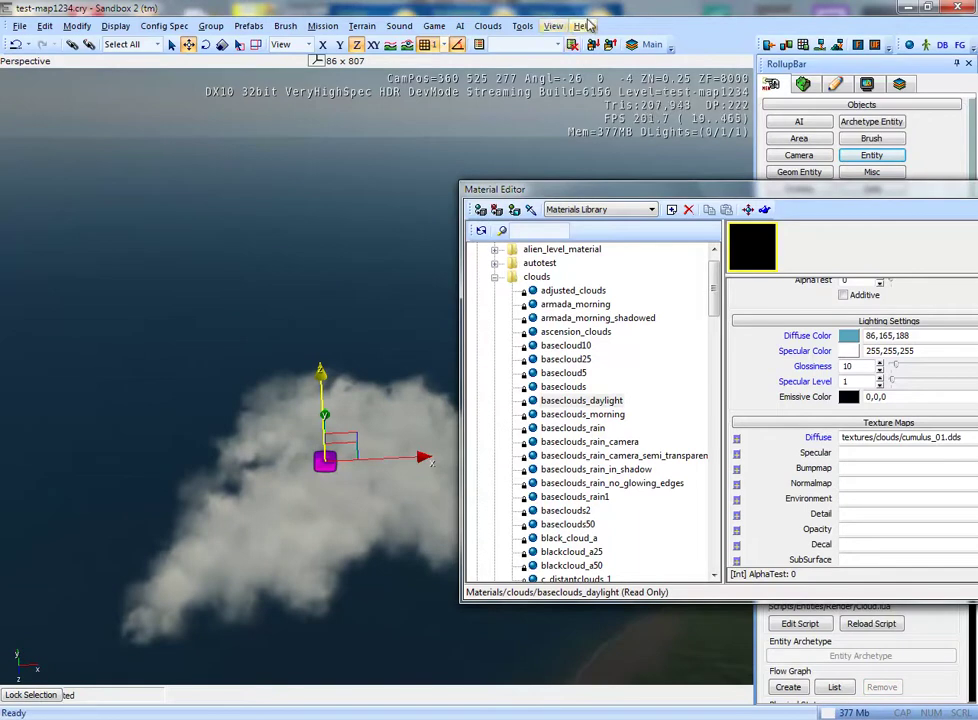
drag(571, 189, 601, 188)
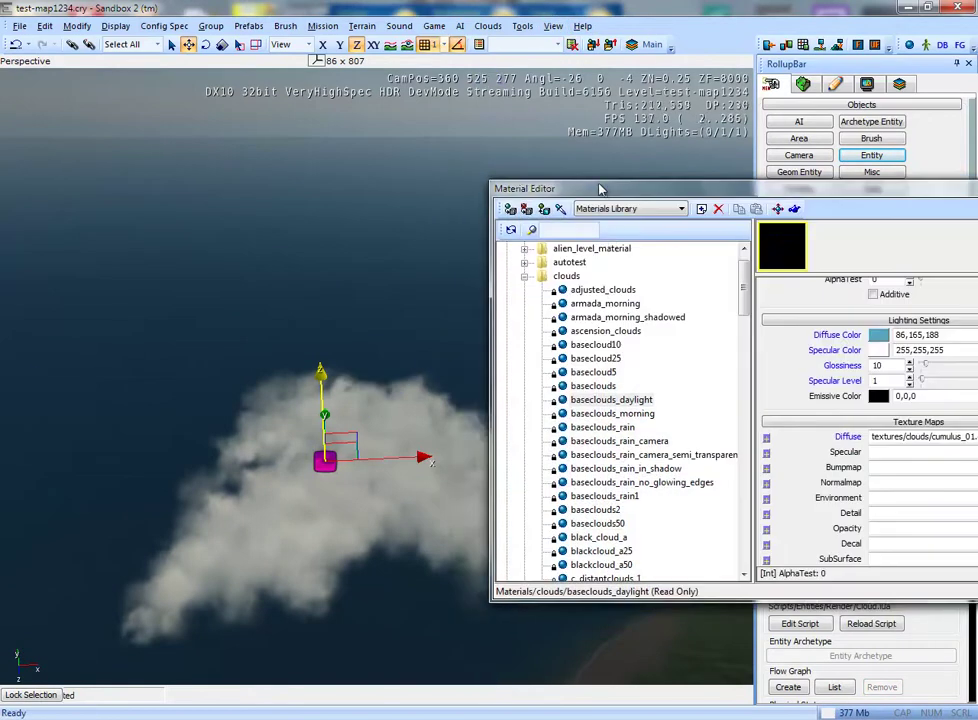
click(590, 386)
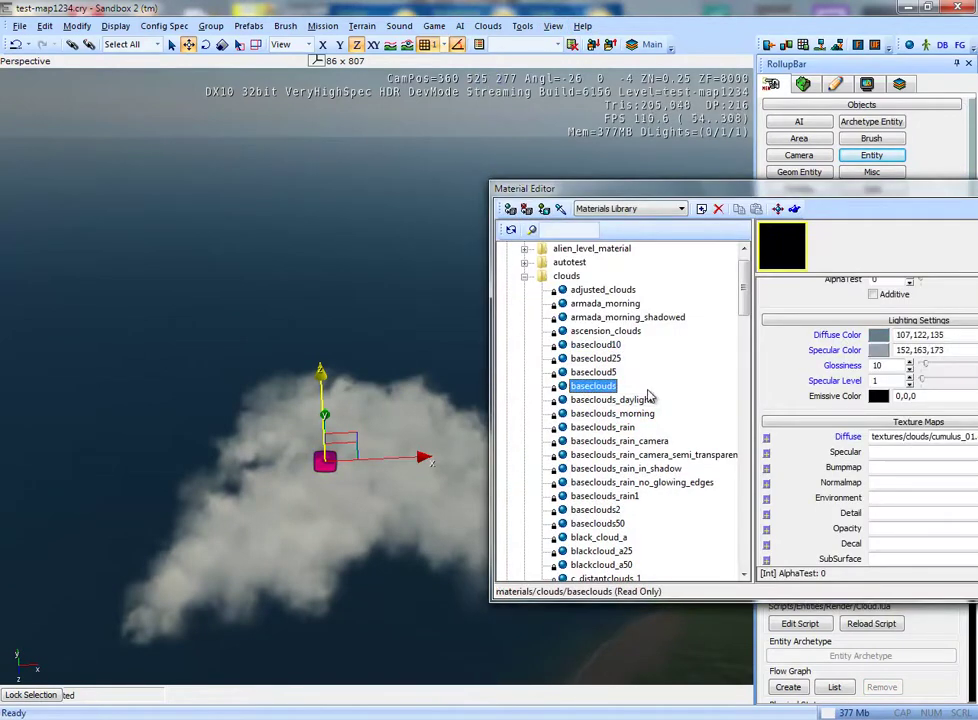
click(513, 212)
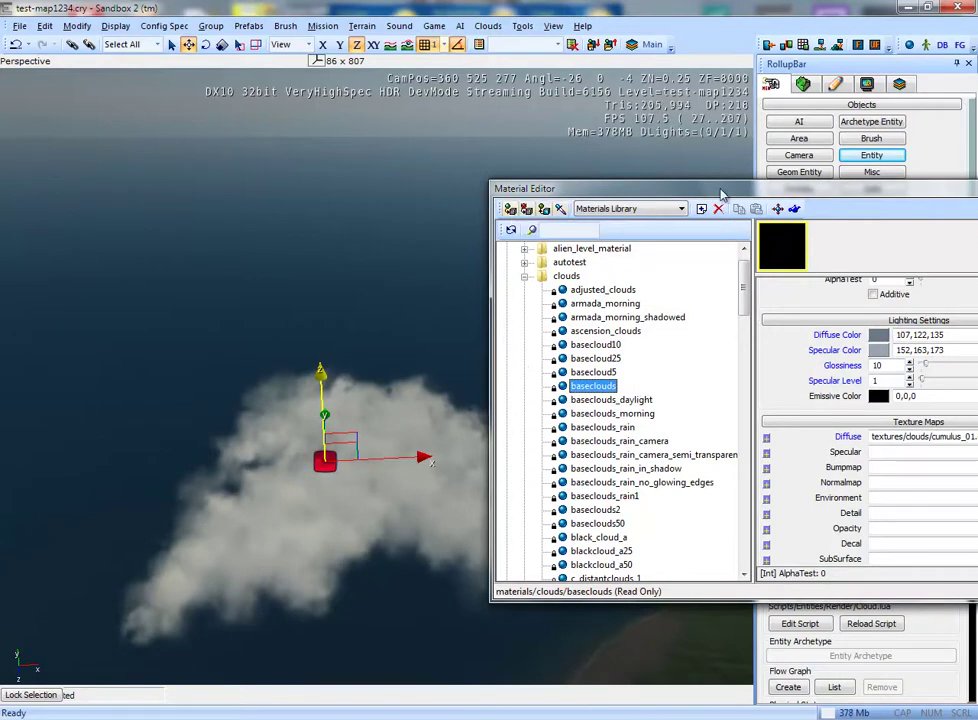
drag(752, 199, 424, 199)
- Close the Material Editor window
click(749, 187)
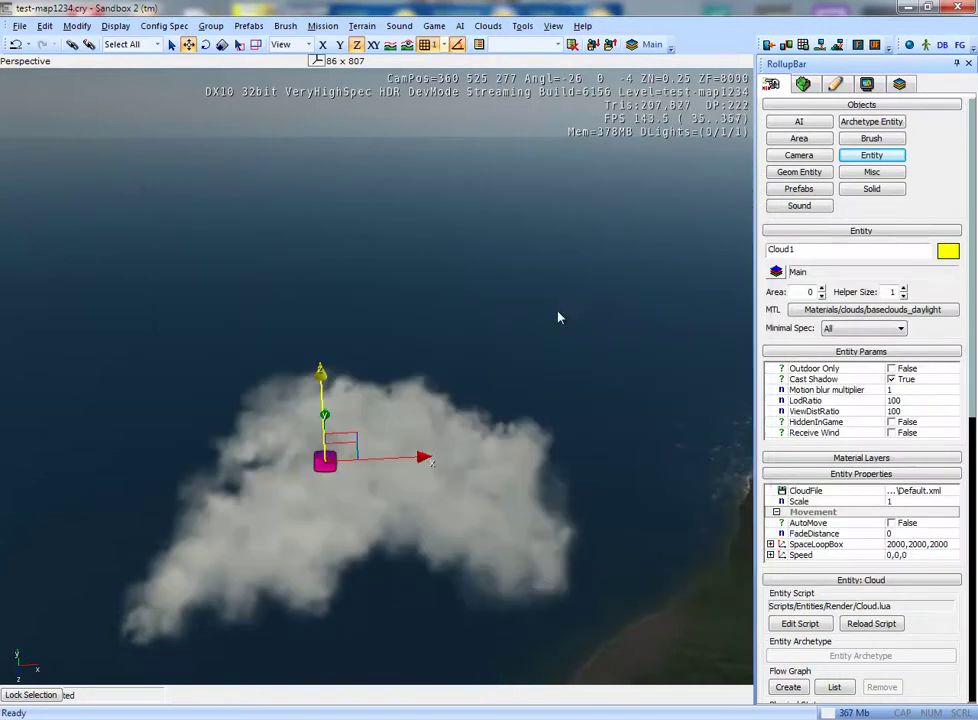
click(559, 317)
mouse_move(559, 317)
right_down()
mouse_move(600, 323)
mouse_move(559, 317)
right_up()
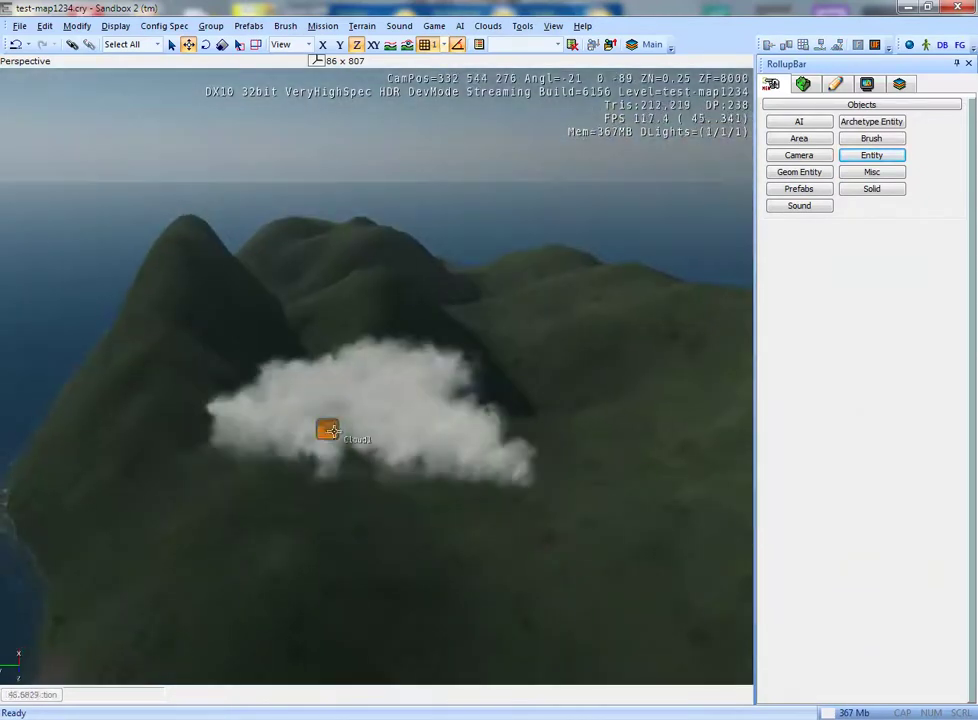
- Move Cloud1 with its gizmo over the island's green hills
click(330, 431)
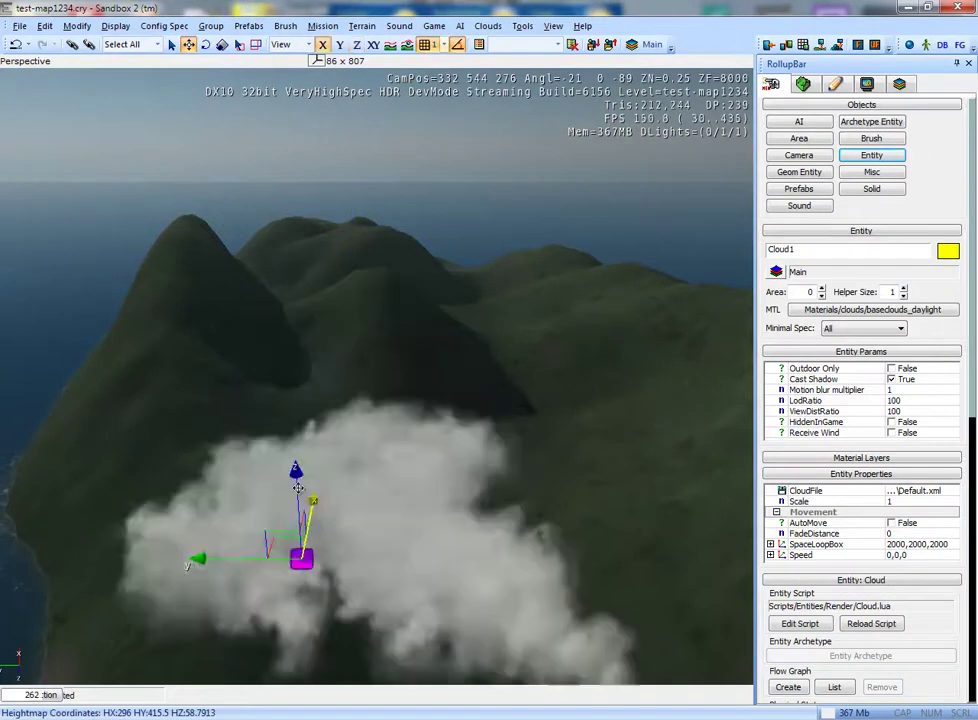
drag(333, 393, 333, 400)
drag(225, 432, 364, 430)
mouse_move(364, 430)
right_down()
mouse_move(317, 476)
mouse_move(345, 515)
right_up()
click(345, 515)
click(422, 446)
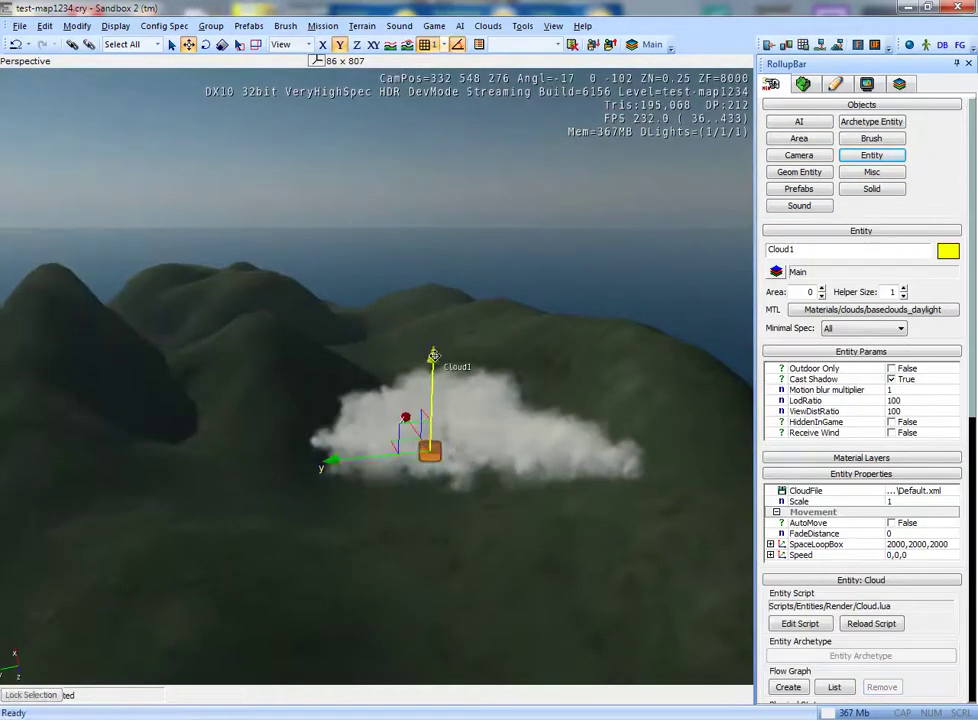
click(393, 528)
mouse_move(432, 450)
right_down()
mouse_move(393, 528)
mouse_move(420, 500)
right_up()
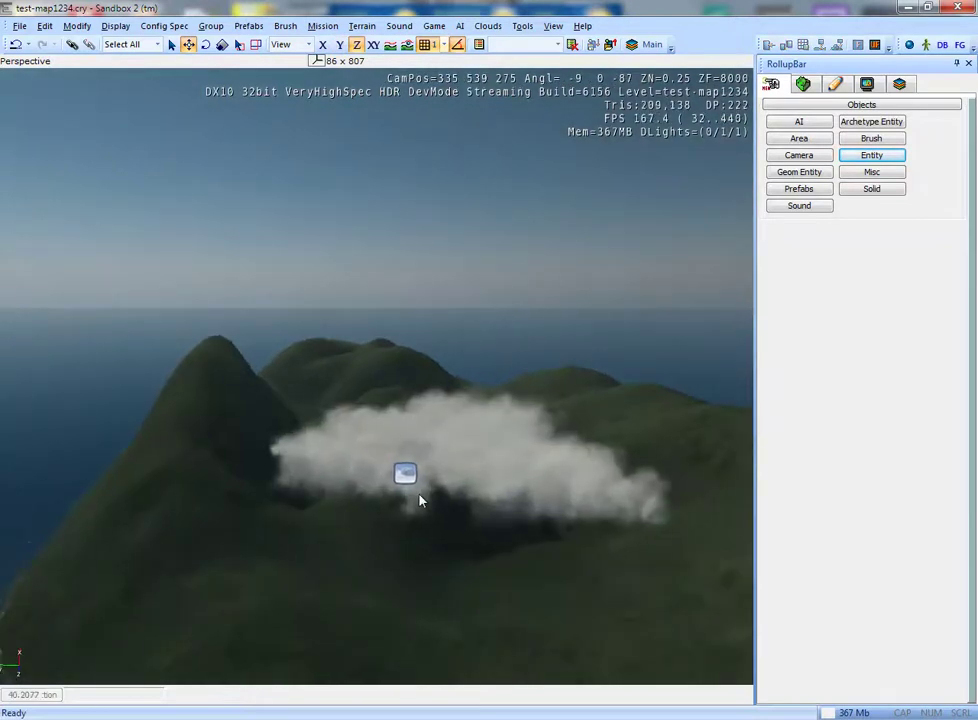
click(409, 472)
click(375, 537)
click(404, 472)
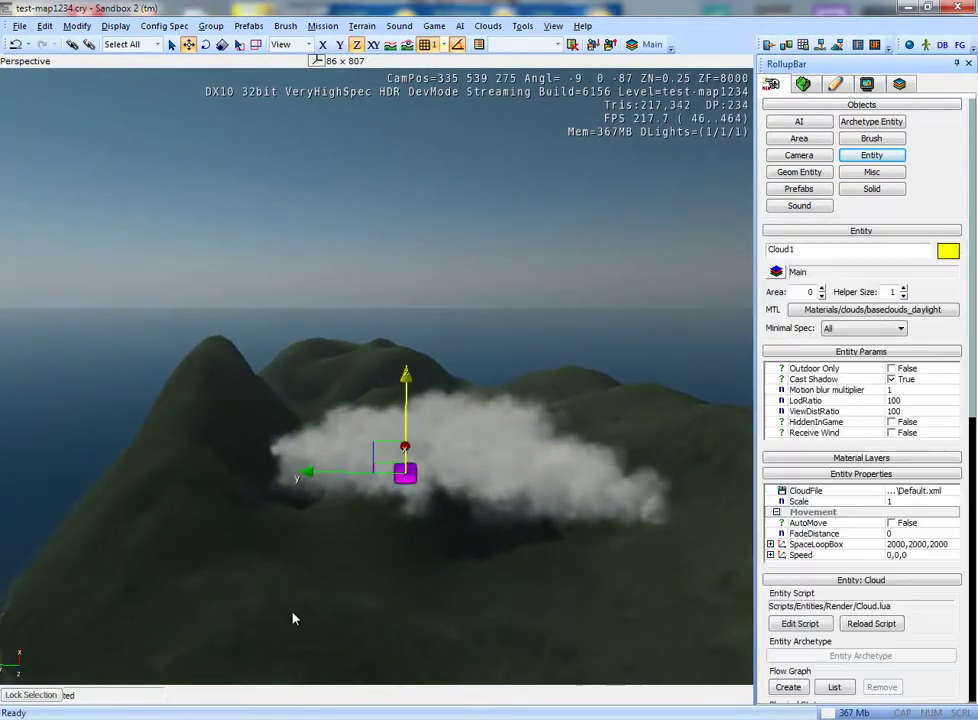
- Scale Cloud1 up to about 3.85 times its size
click(222, 44)
right_drag(175, 355, 256, 309)
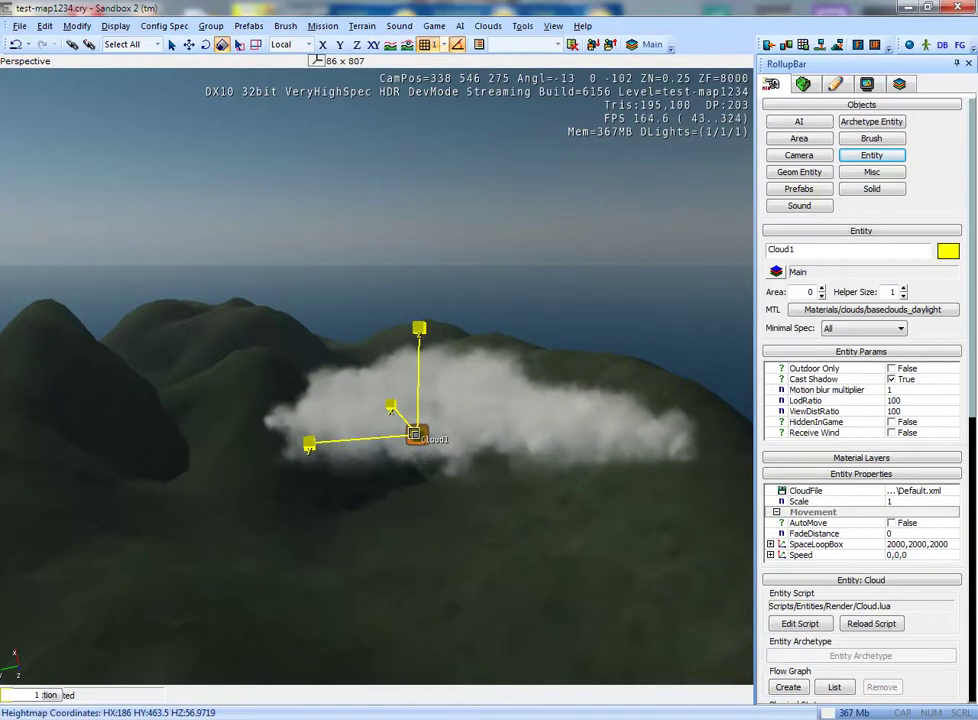
mouse_move(414, 435)
mouse_down()
mouse_move(581, 210)
mouse_move(397, 408)
mouse_move(465, 273)
mouse_up()
click(356, 533)
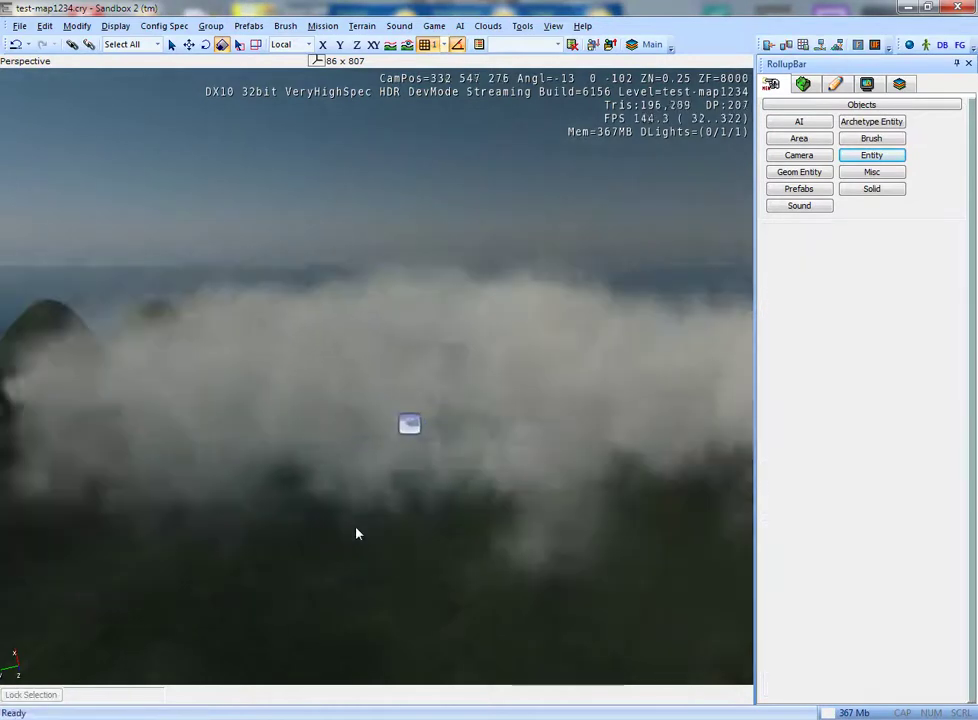
scroll(356, 533, down, 3)
scroll(354, 529, down, 3)
click(377, 413)
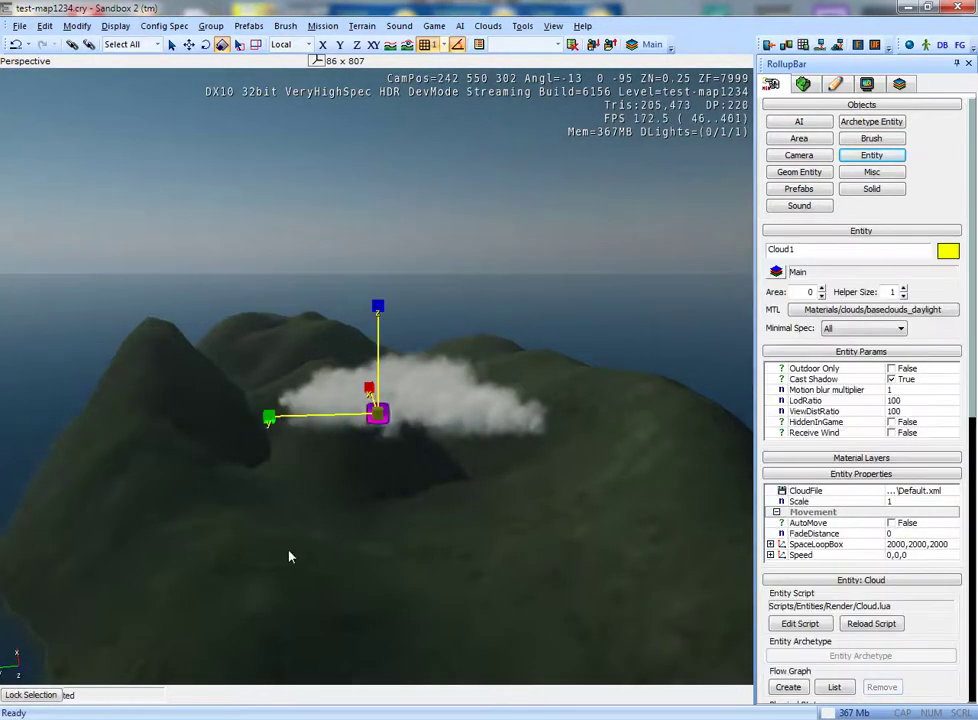
- Clone Cloud1 three times with Ctrl+C, dropping copies right, left and higher above the island
key(ctrl+c)
click(552, 340)
key(ctrl+c)
click(245, 327)
key(ctrl+c)
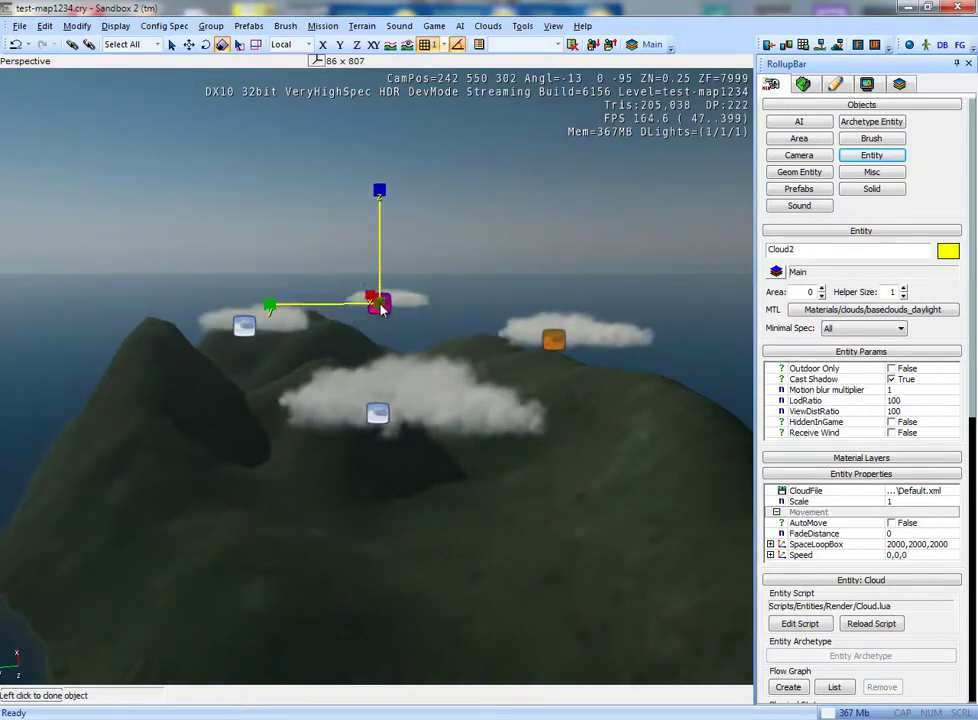
right_drag(376, 306, 382, 338)
click(430, 170)
- Check Cloud2 among the new copies, then look down toward the palm-lined beach
mouse_move(144, 425)
right_down()
mouse_move(107, 438)
mouse_move(174, 397)
mouse_move(144, 425)
right_up()
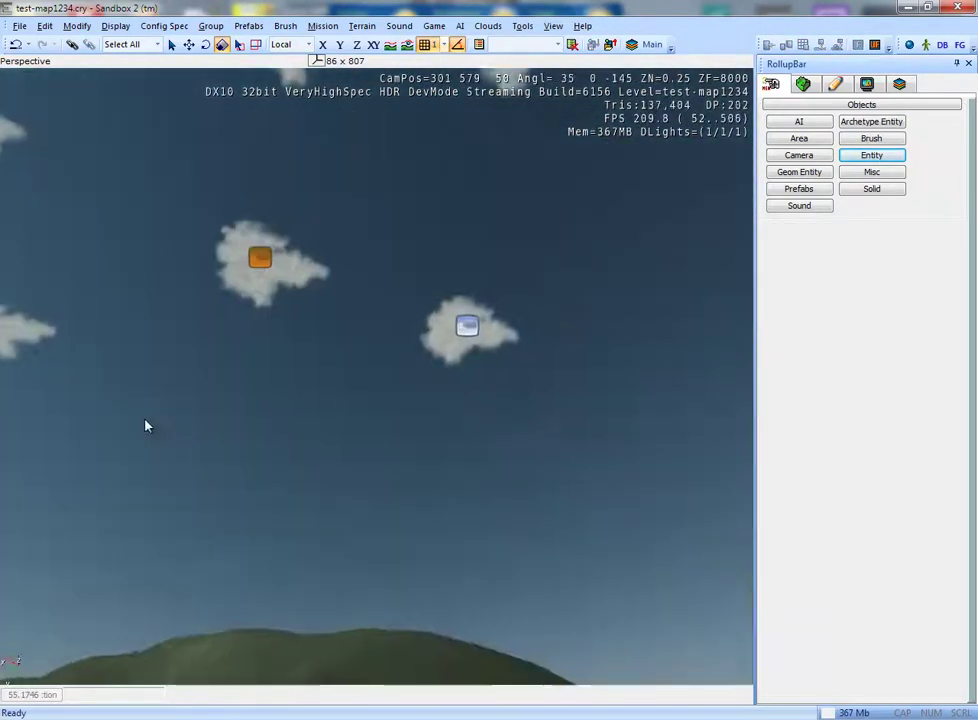
click(405, 350)
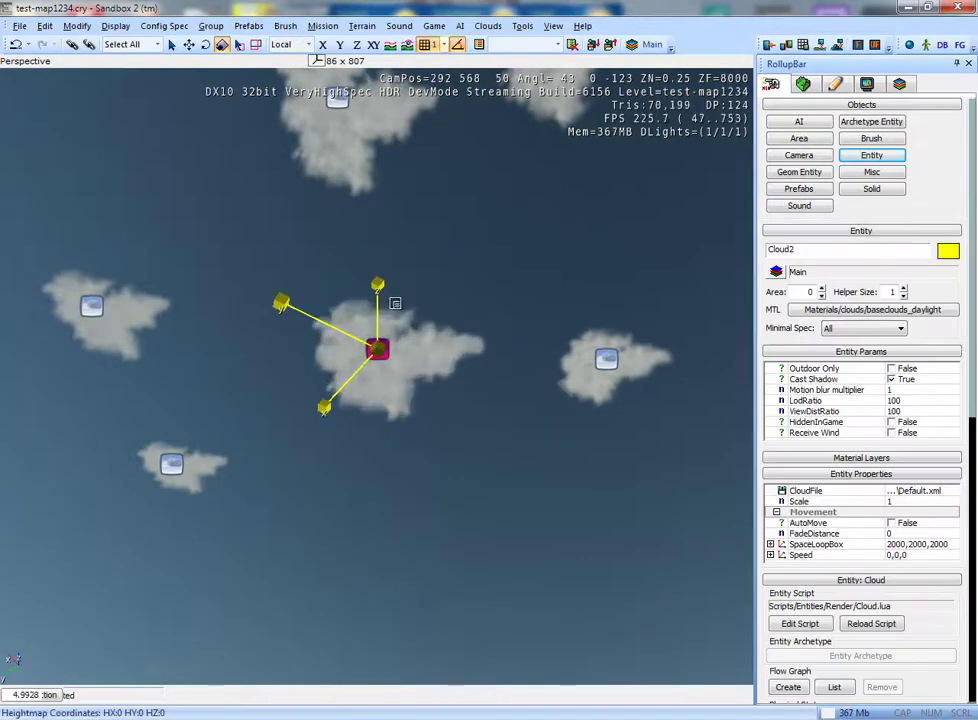
click(397, 515)
mouse_move(397, 508)
right_down()
mouse_move(415, 505)
mouse_move(388, 512)
mouse_move(400, 513)
right_up()
- Open the terrain Modify brush and list its Flatten, Smooth and Rise/Lower types
click(806, 86)
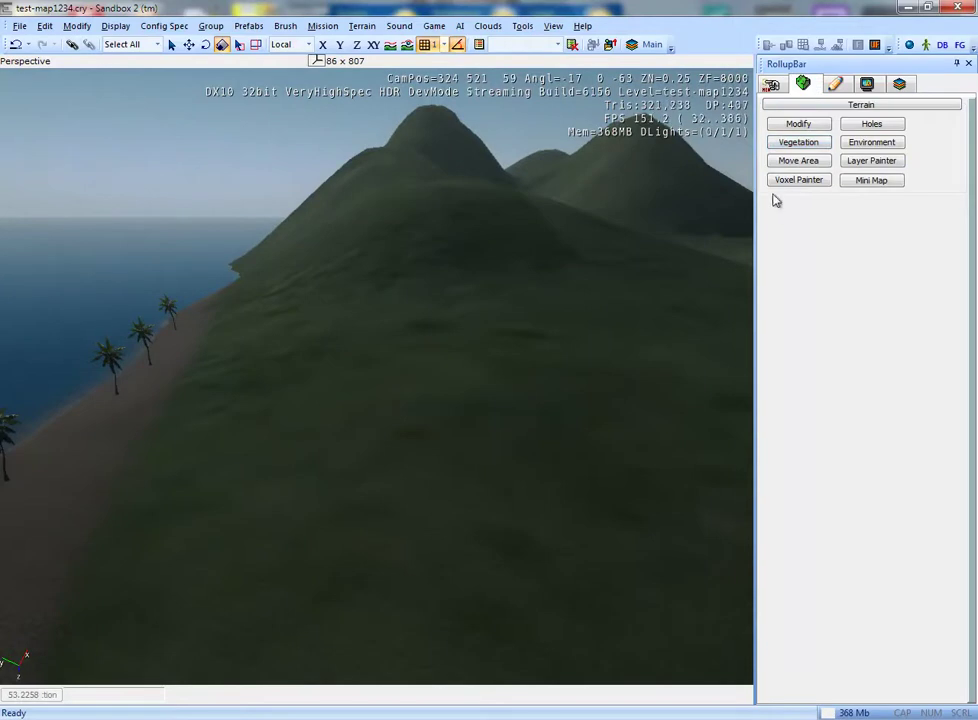
click(799, 124)
right_drag(538, 342, 690, 307)
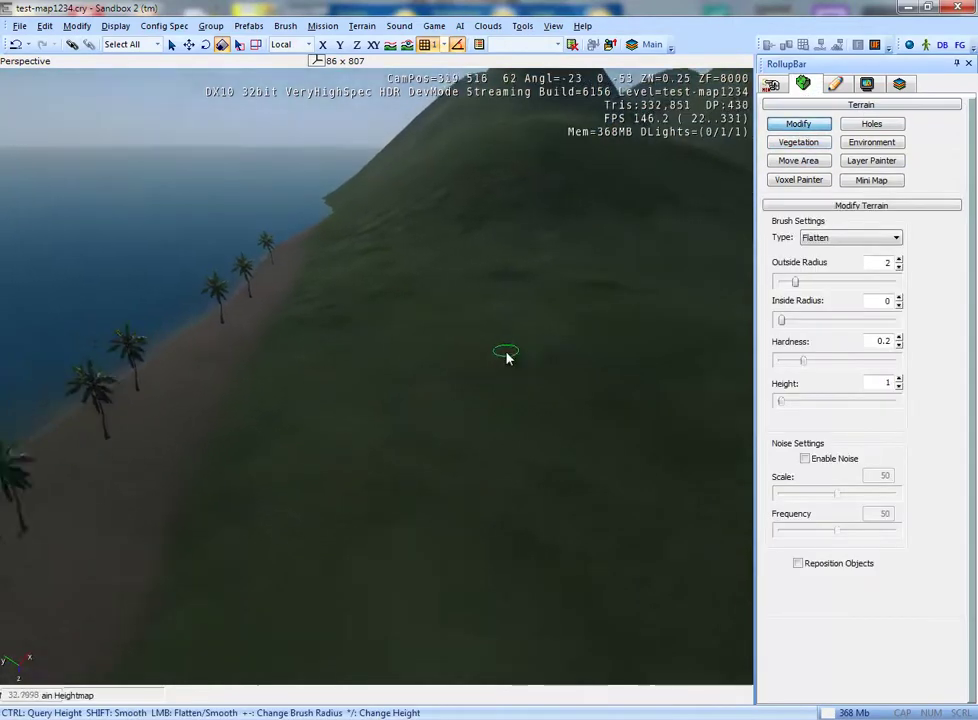
click(873, 238)
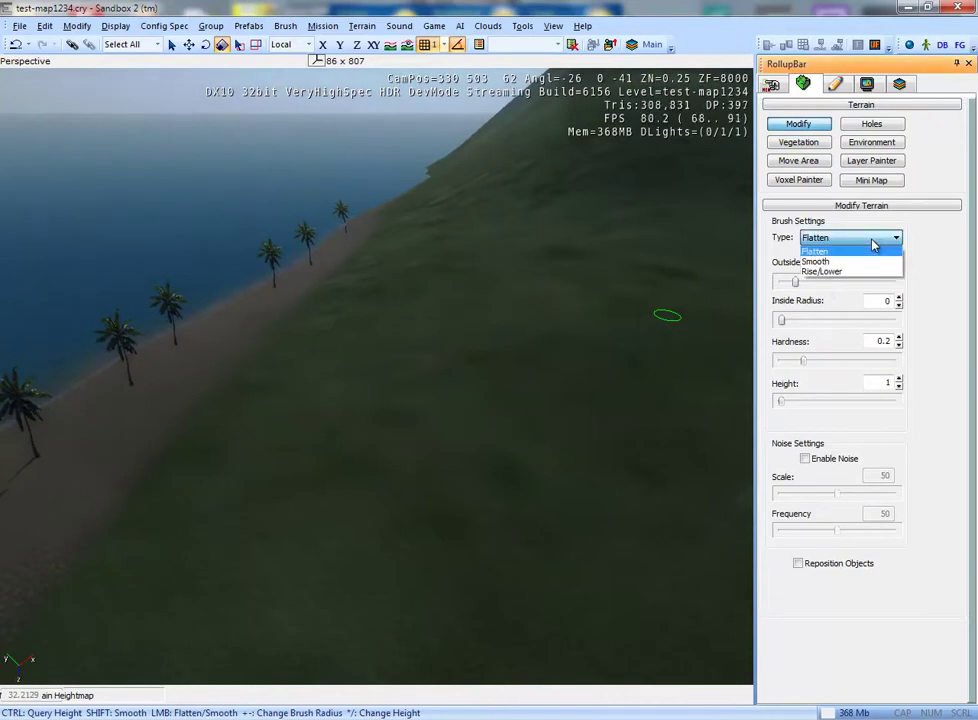
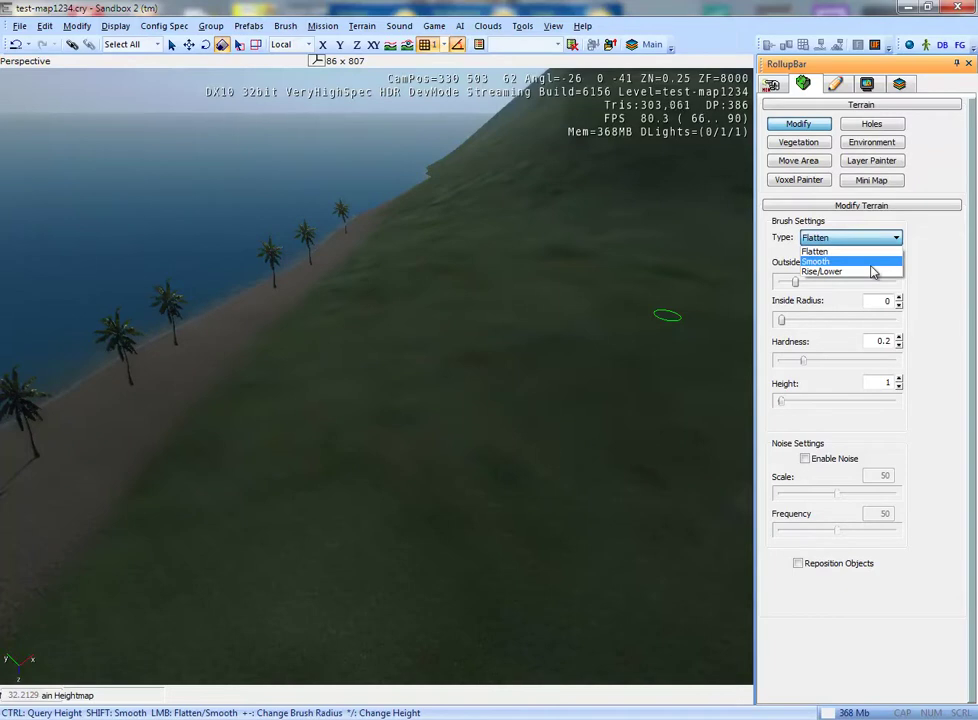
- Switch the terrain brush to Smooth, reduce its radius, and orbit over the beach and hillside
click(810, 262)
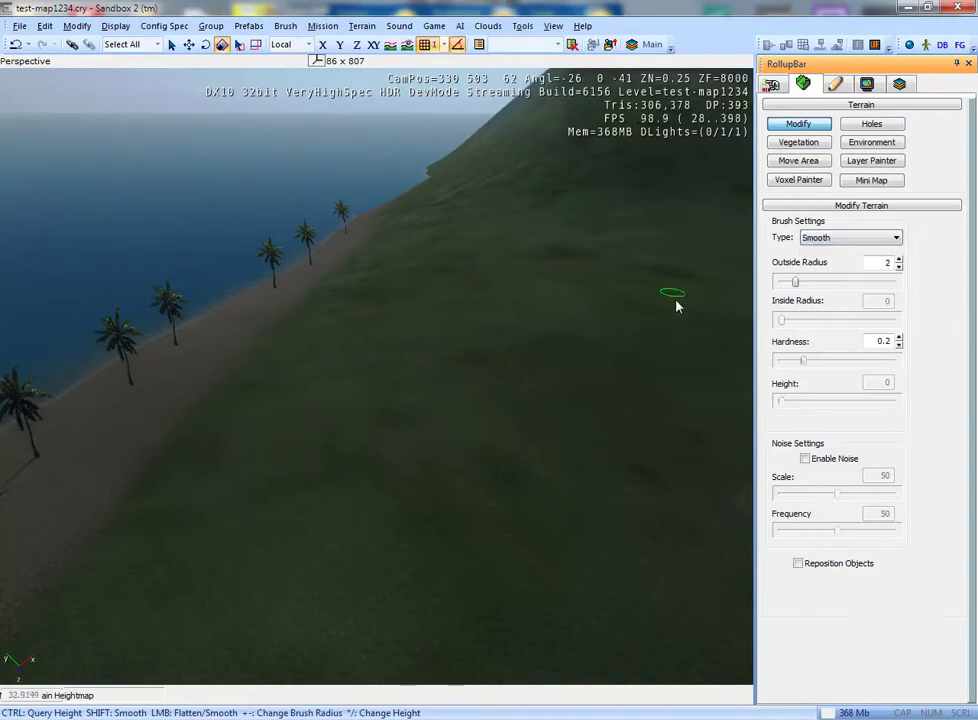
drag(891, 283, 862, 283)
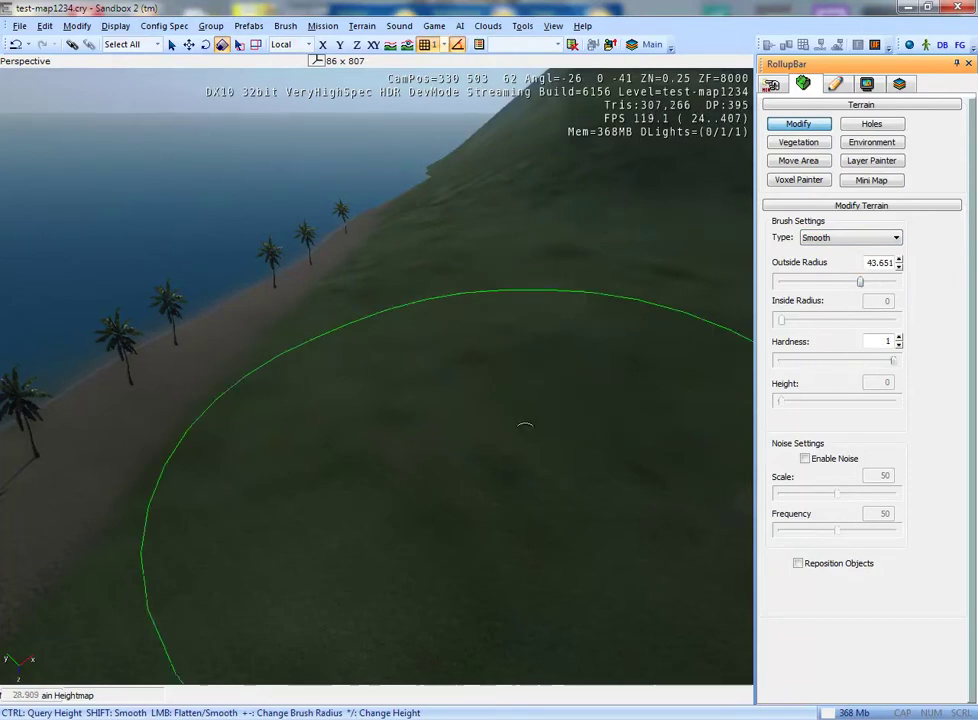
right_drag(530, 426, 503, 477)
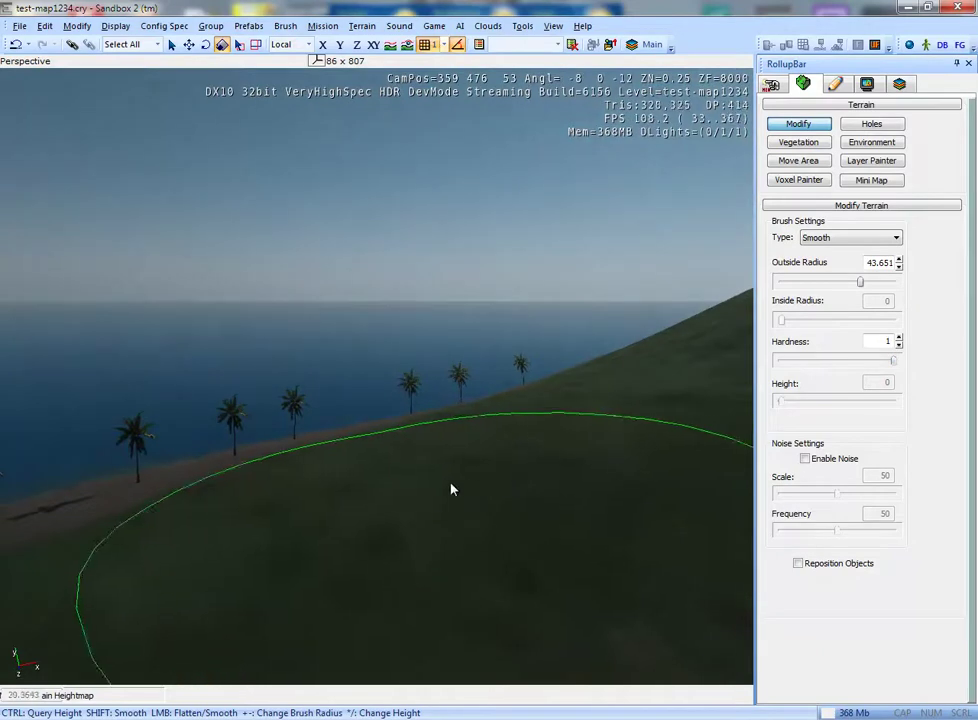
right_drag(572, 470, 342, 435)
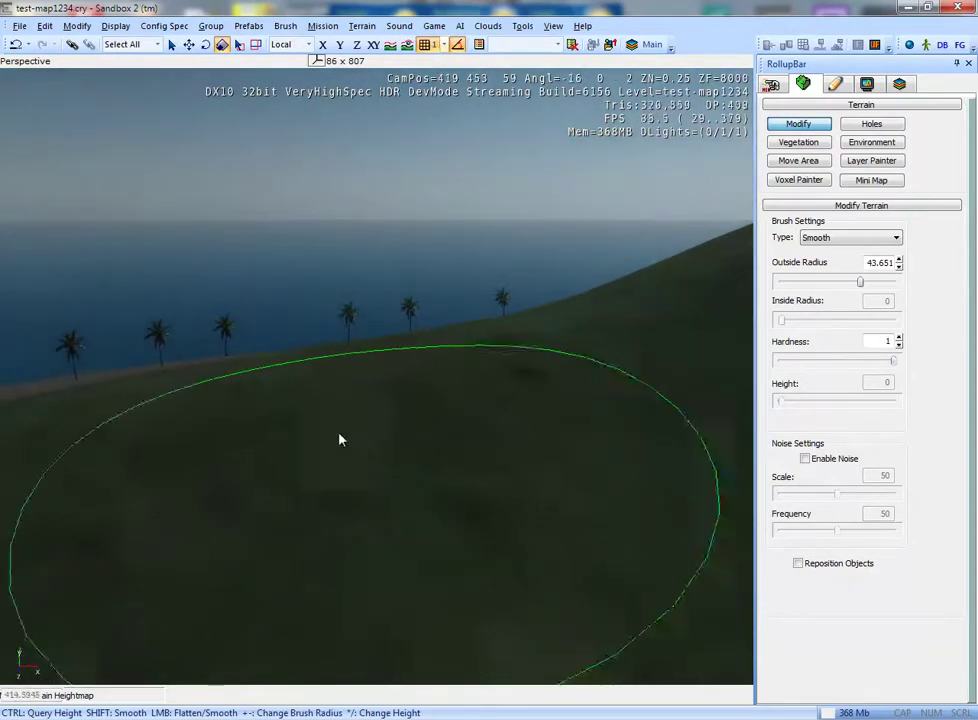
mouse_move(470, 375)
right_down()
mouse_move(507, 428)
mouse_move(502, 412)
right_up()
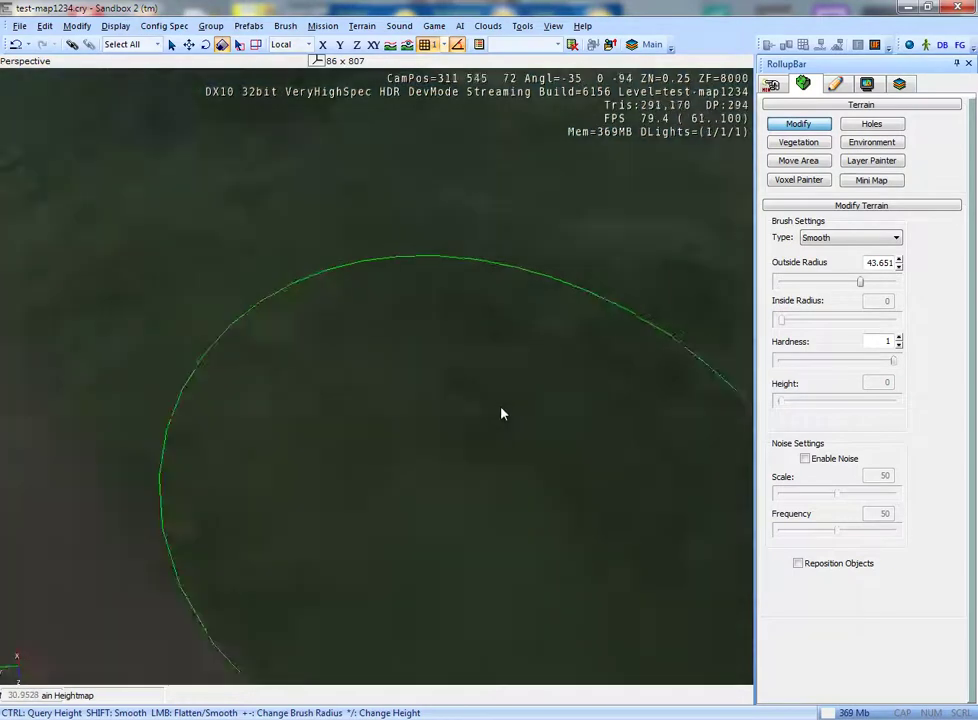
right_drag(242, 432, 561, 504)
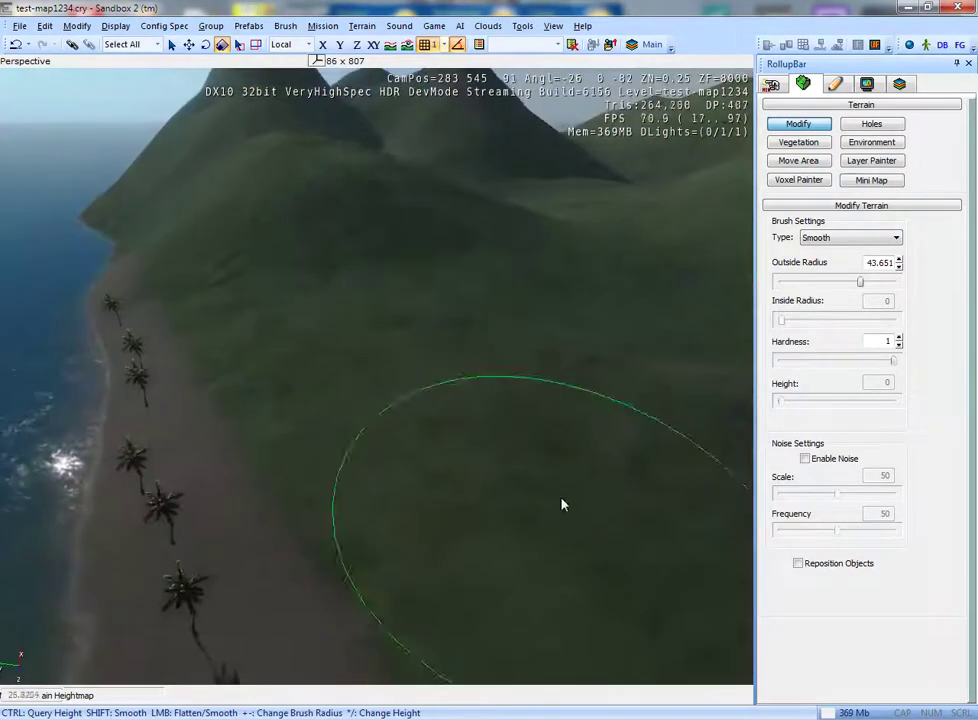
right_drag(264, 338, 402, 506)
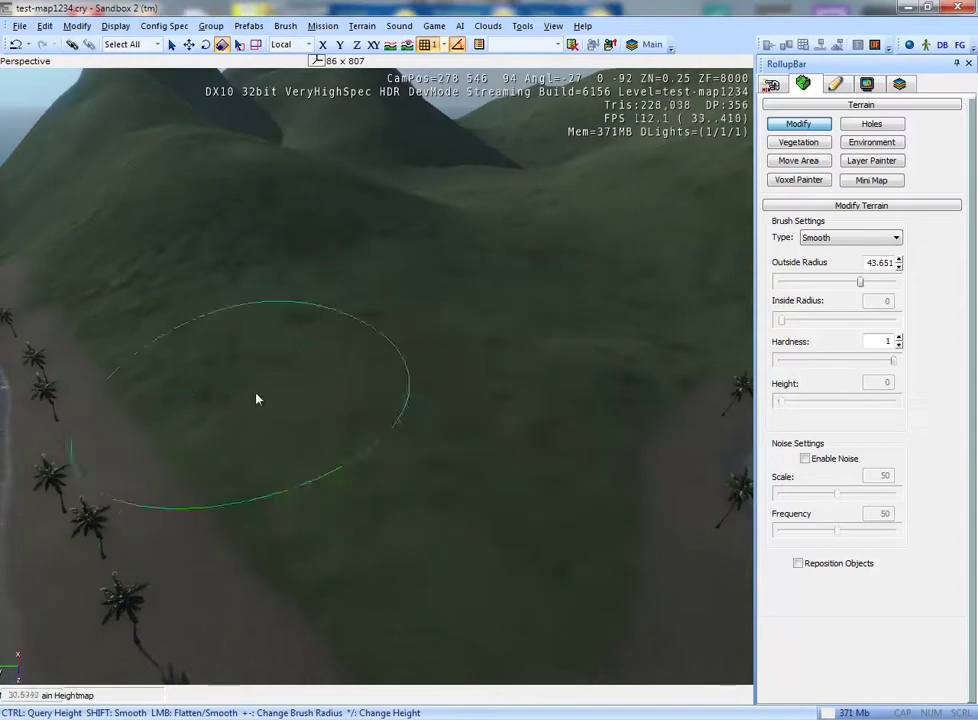
mouse_move(406, 502)
right_down()
mouse_move(396, 432)
mouse_move(272, 447)
mouse_move(458, 401)
right_up()
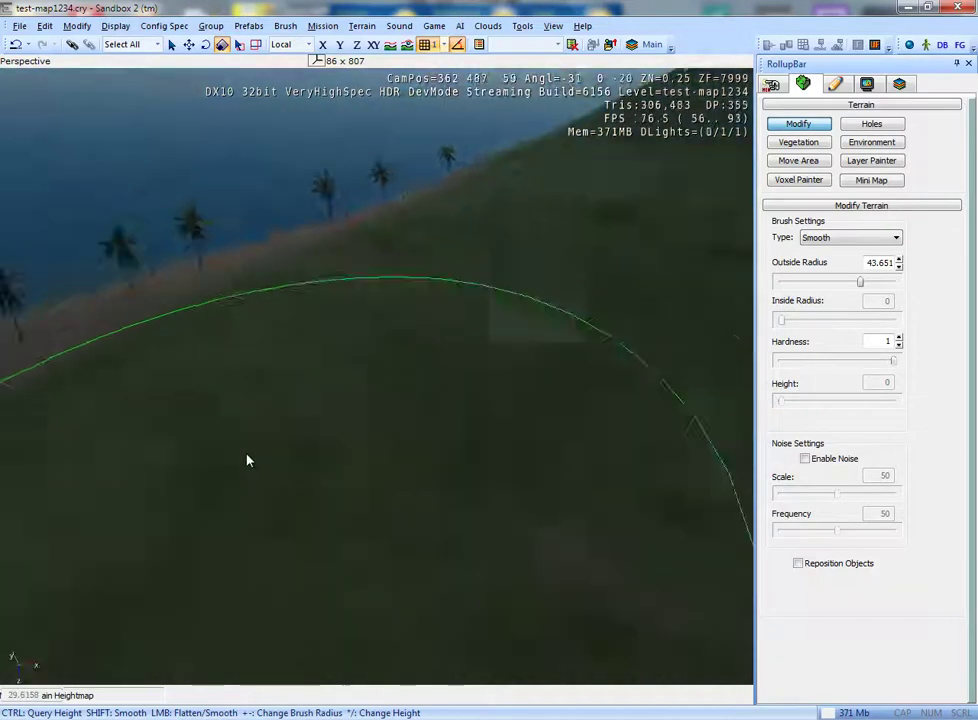
right_drag(555, 337, 548, 366)
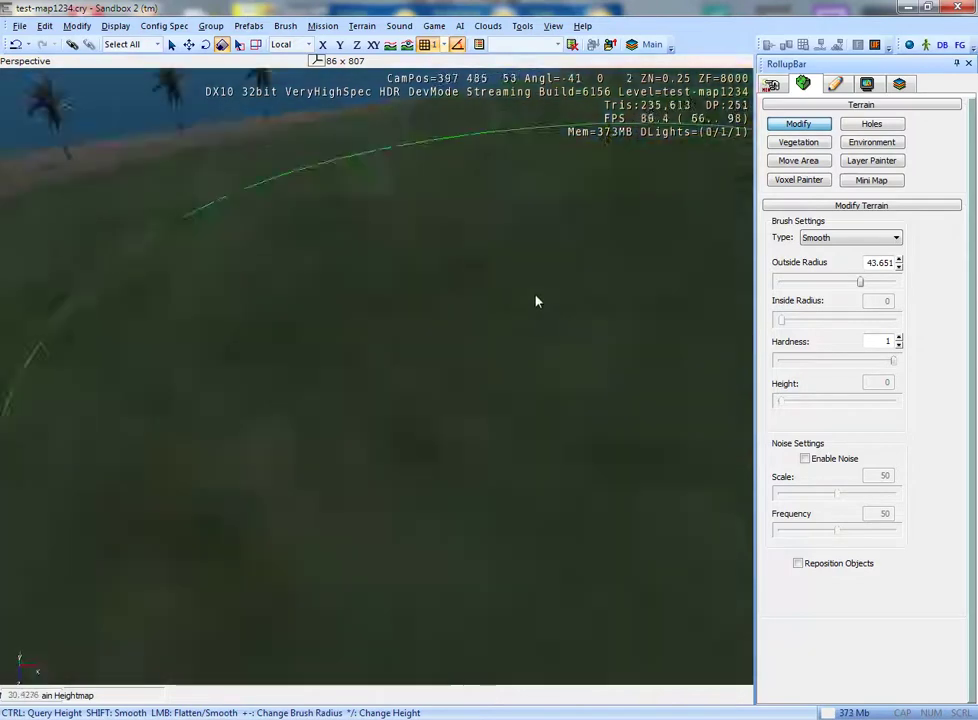
right_drag(535, 300, 565, 247)
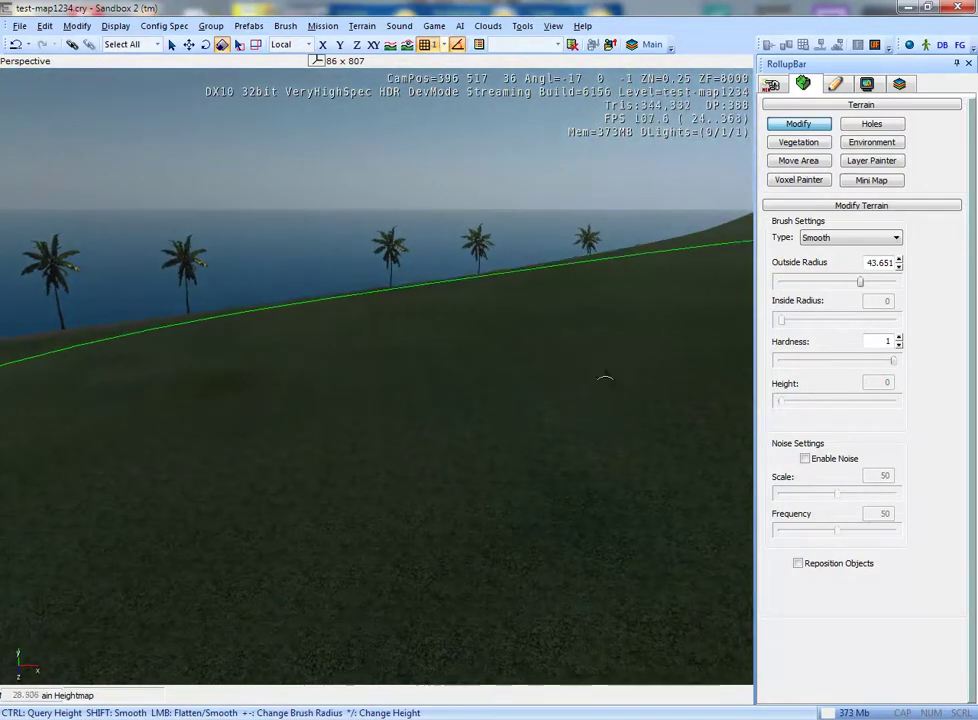
scroll(530, 458, down, 3)
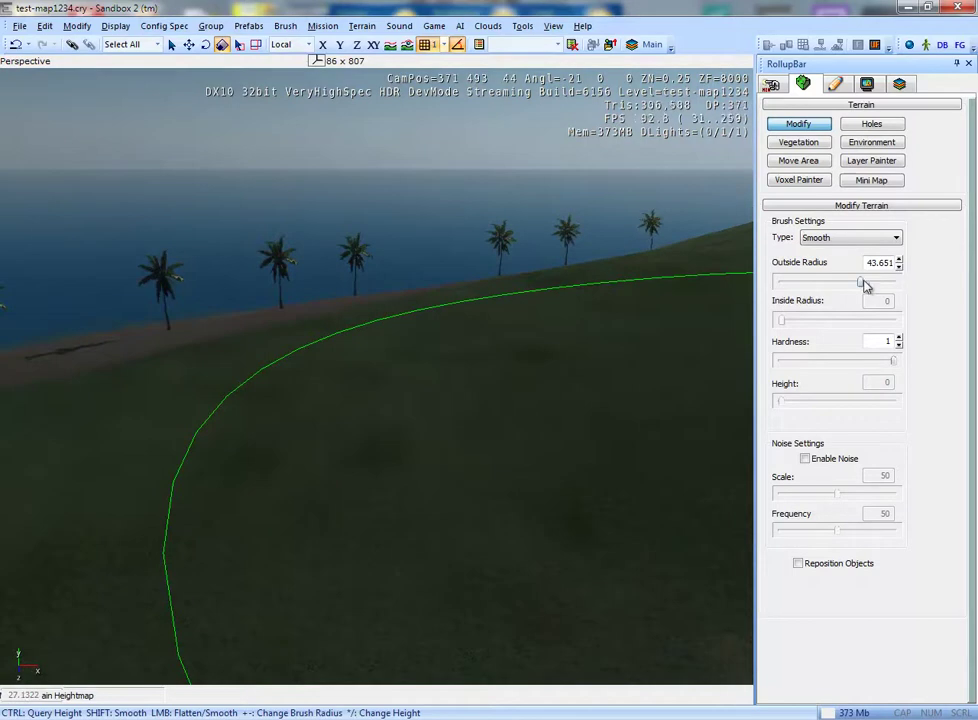
- Shrink the Smooth brush to radius 3.7153 and set its hardness to 1
drag(862, 282, 815, 286)
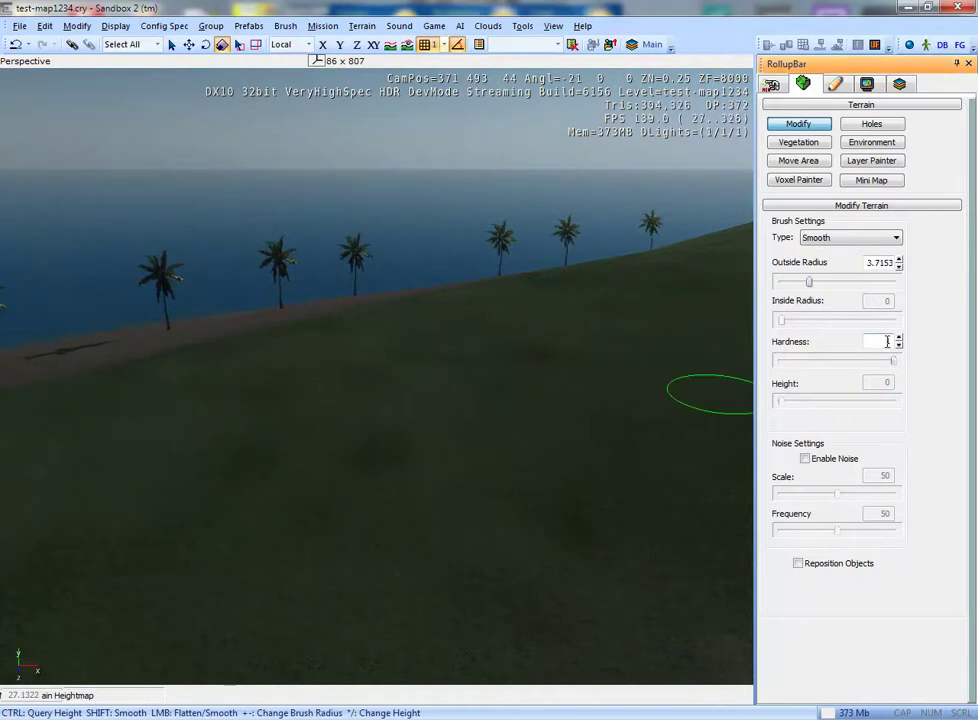
right_drag(565, 413, 565, 410)
text(1)
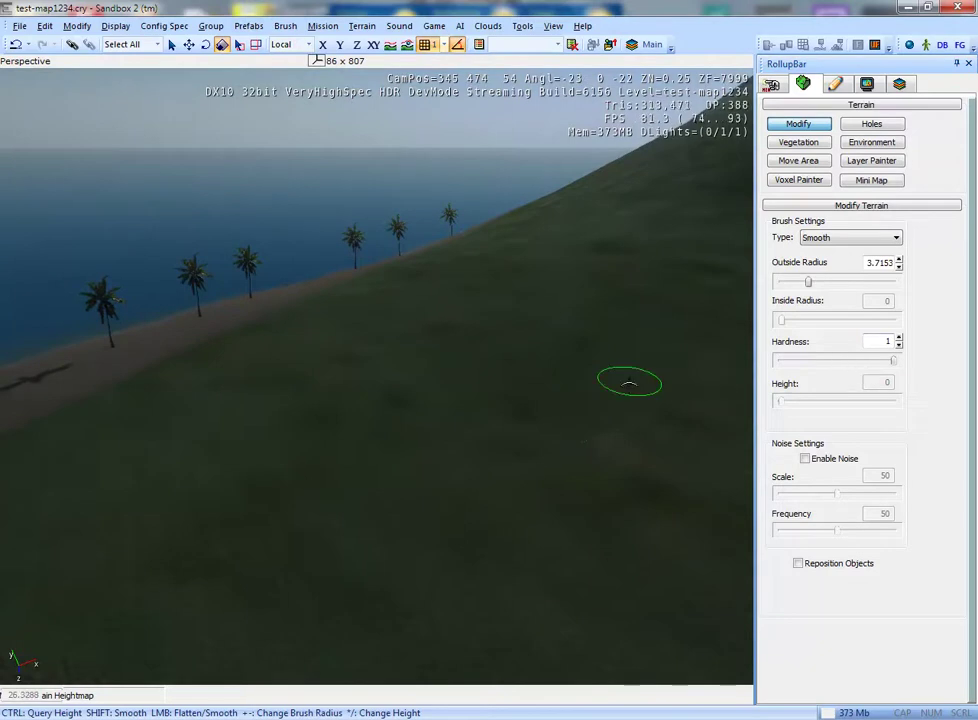
right_drag(629, 383, 631, 389)
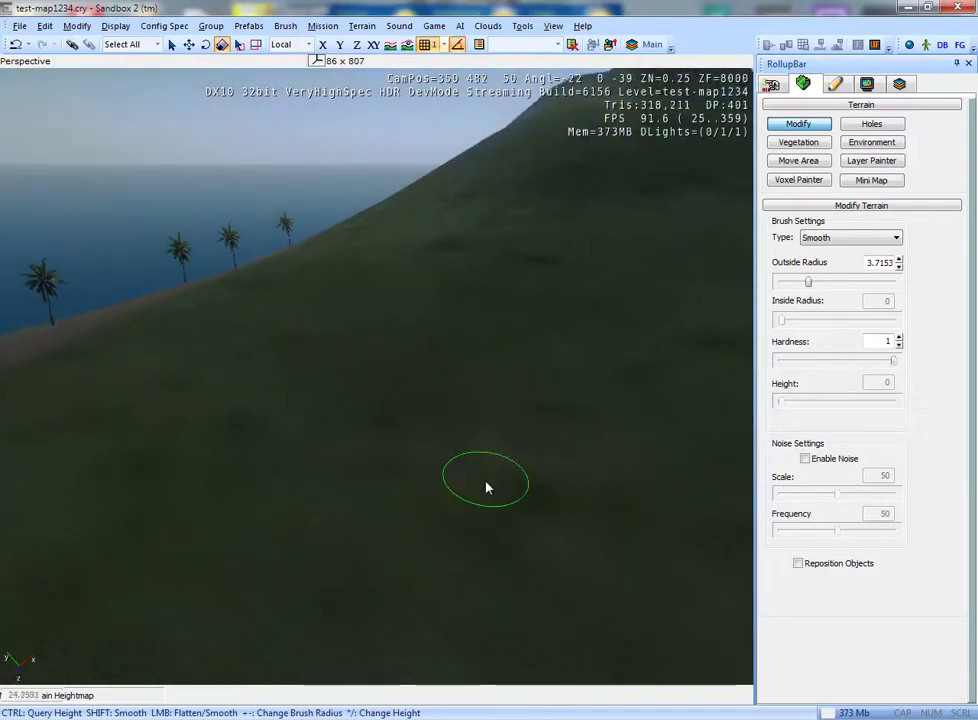
right_drag(372, 441, 416, 428)
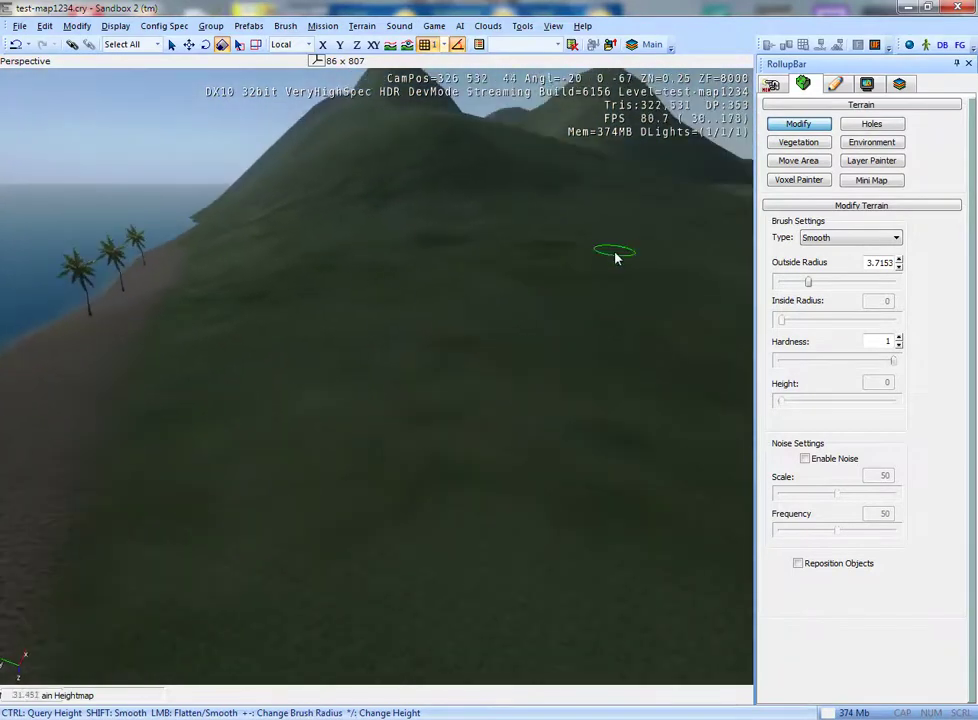
click(774, 85)
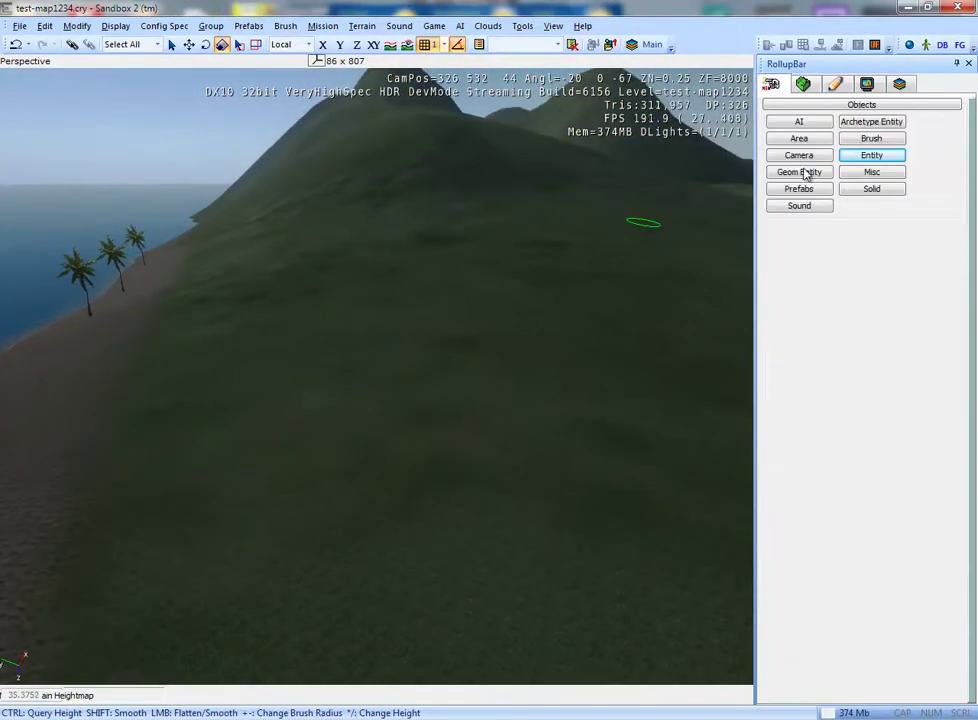
- Browse the Archetype Entity list down to the buildings > village folder
click(867, 124)
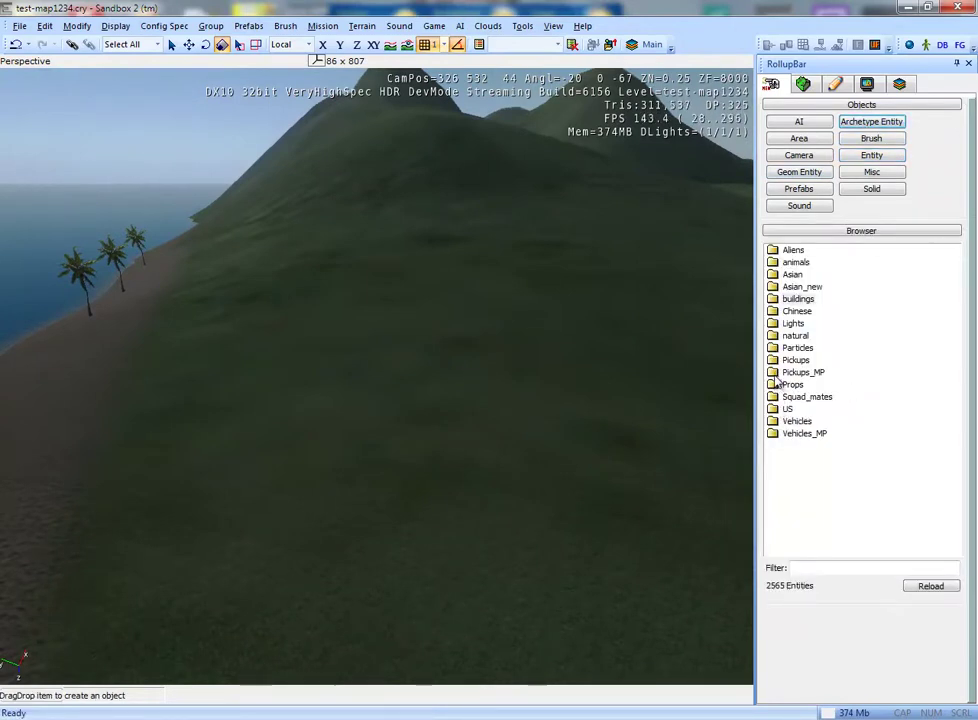
double_click(779, 300)
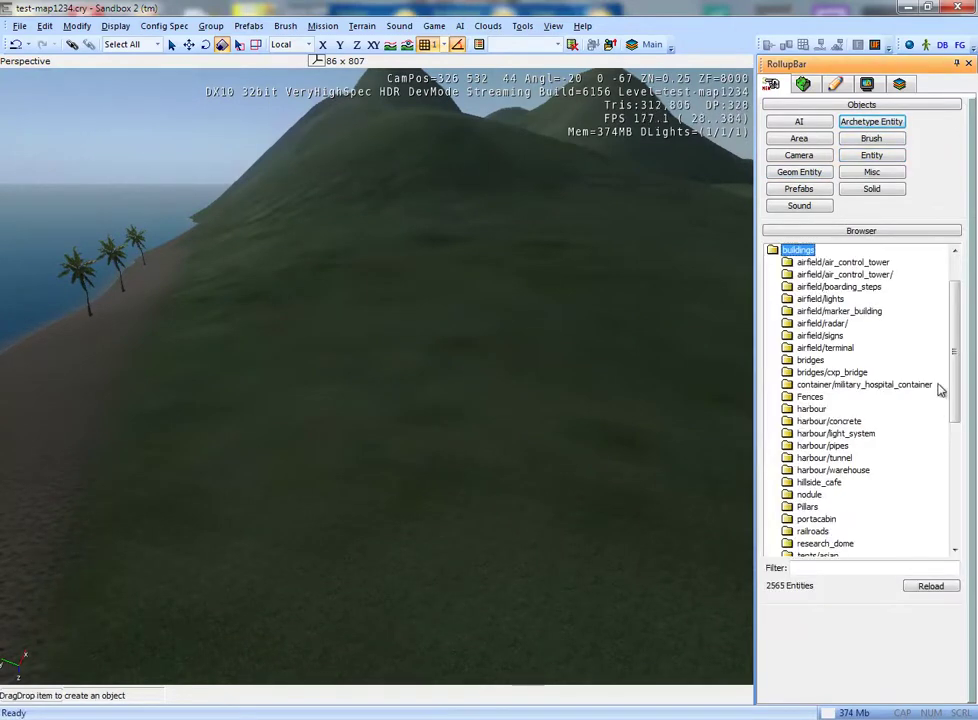
drag(955, 395, 956, 436)
double_click(789, 428)
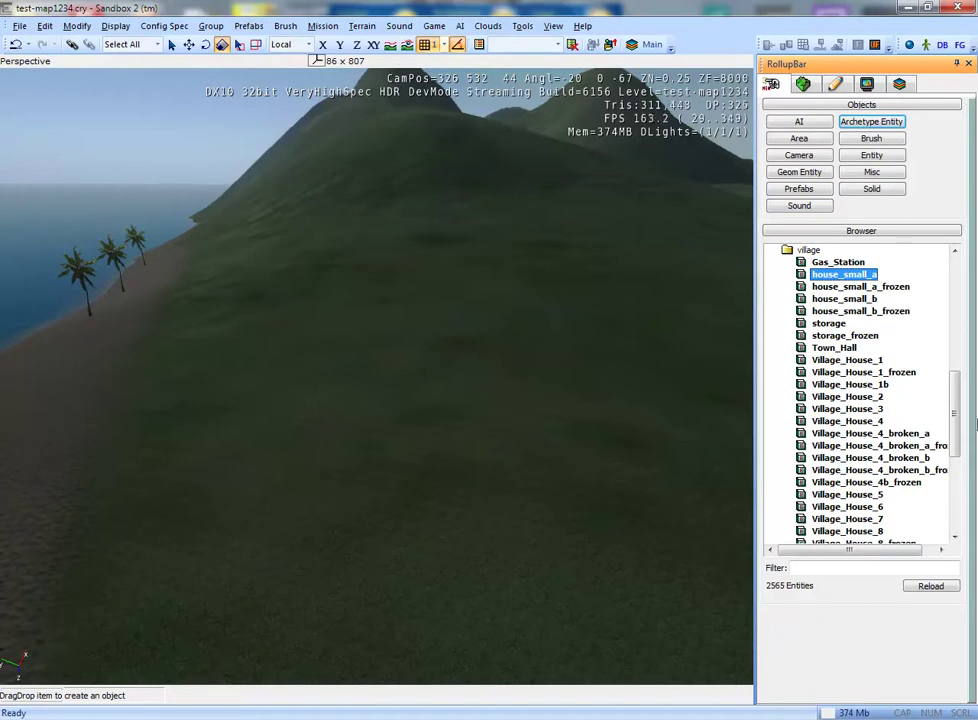
drag(957, 416, 955, 408)
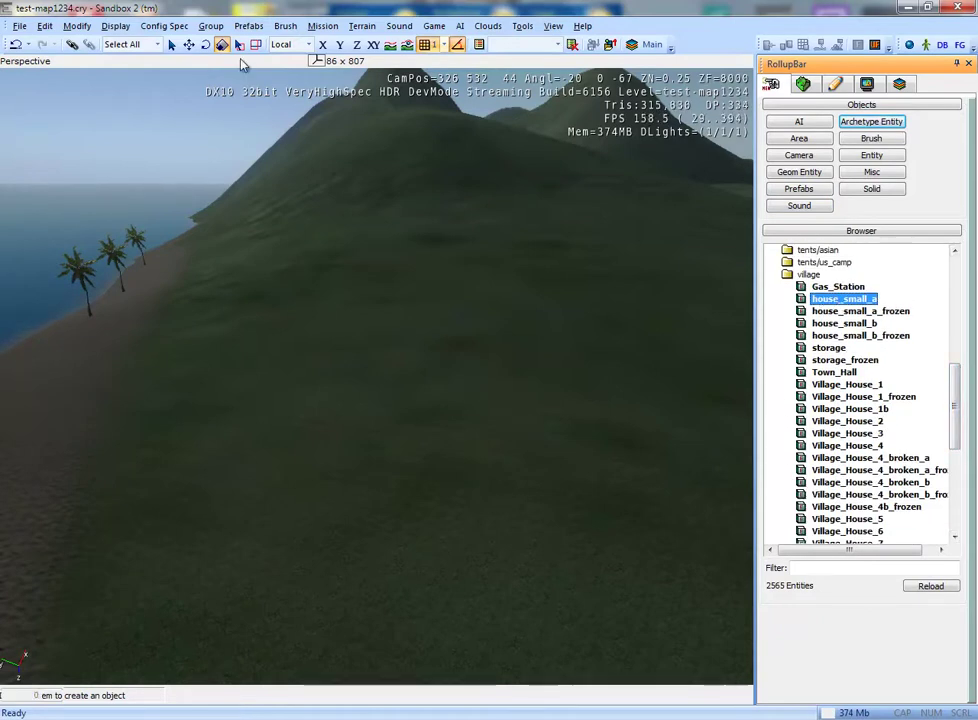
- Enable Move with Follow Terrain/Snap to Objects and drag house_small_a into the viewport
click(189, 46)
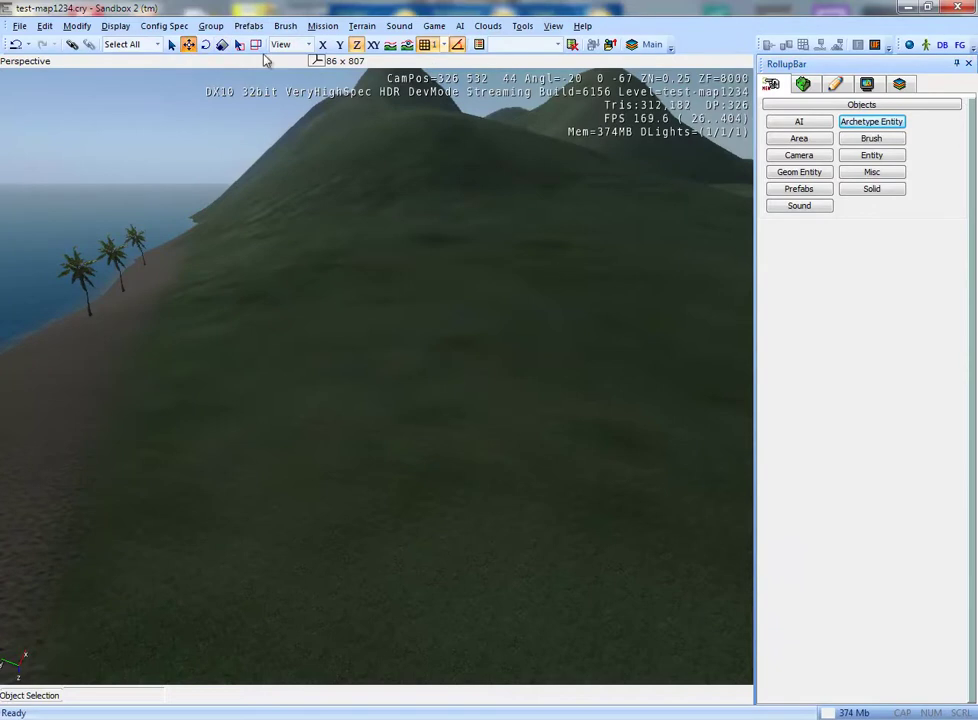
click(407, 46)
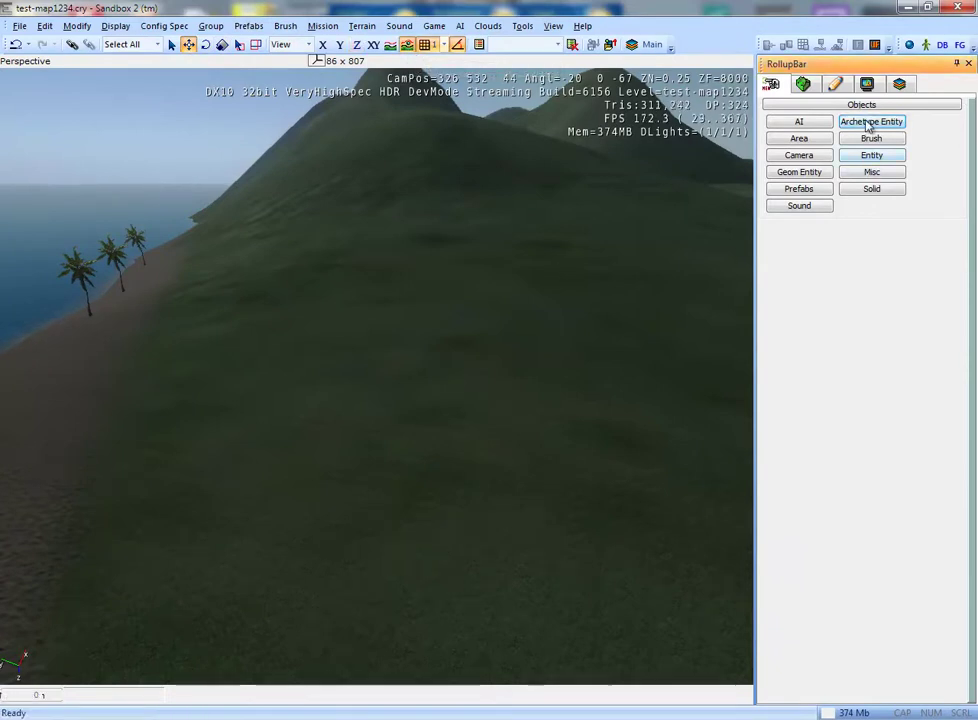
click(867, 155)
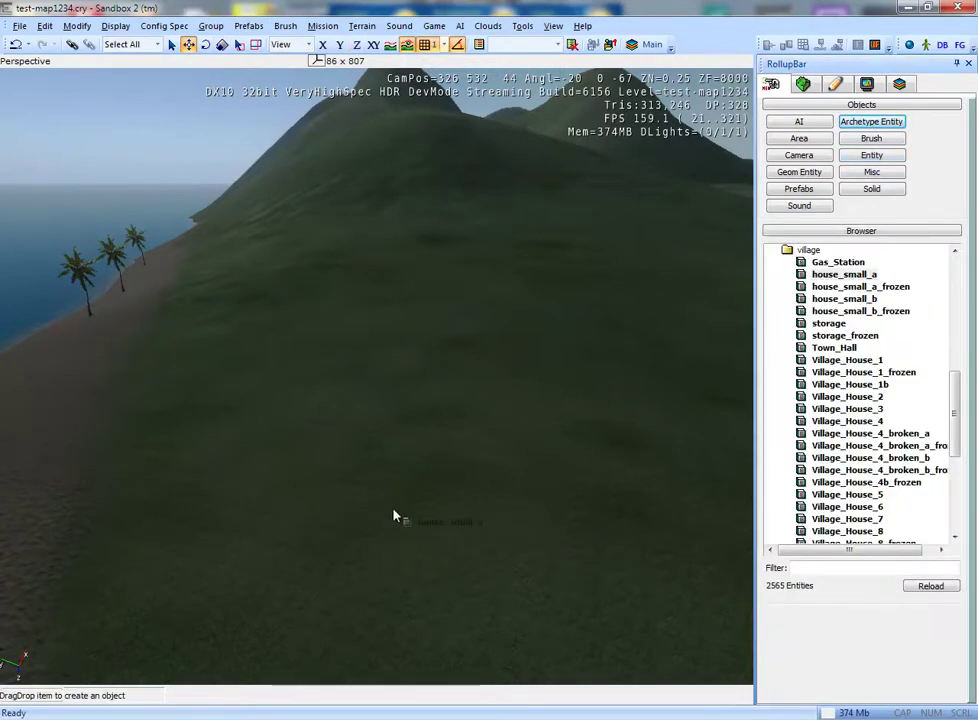
drag(393, 516, 393, 512)
- Drop house_small_a onto the slope and lower it to sit on the ground
click(328, 422)
mouse_move(328, 422)
right_down()
mouse_move(445, 479)
mouse_move(441, 469)
right_up()
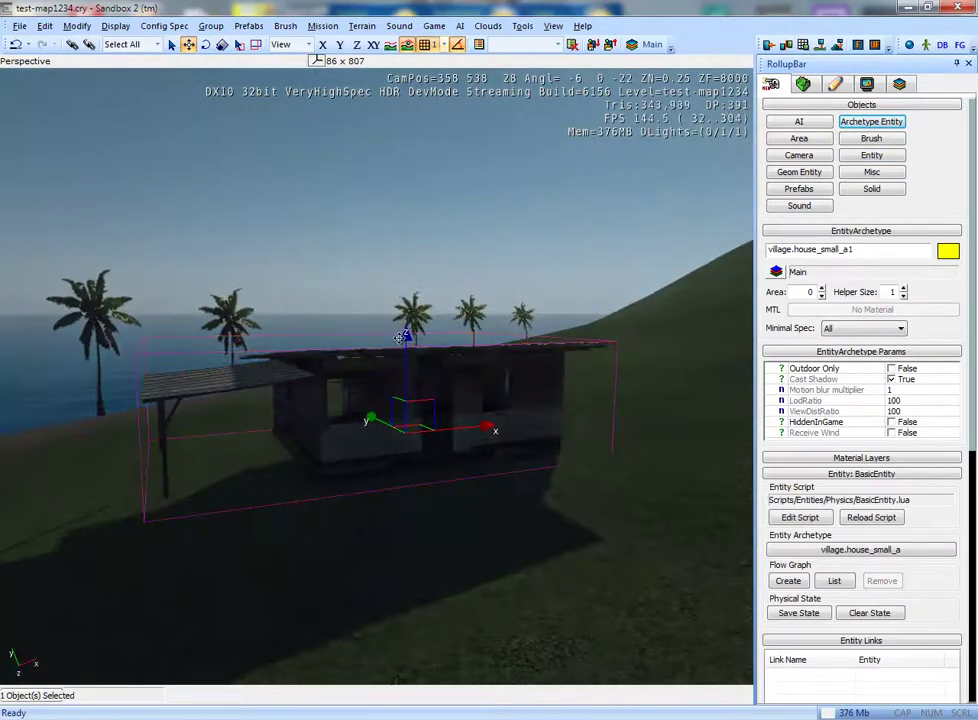
drag(399, 338, 406, 370)
click(428, 554)
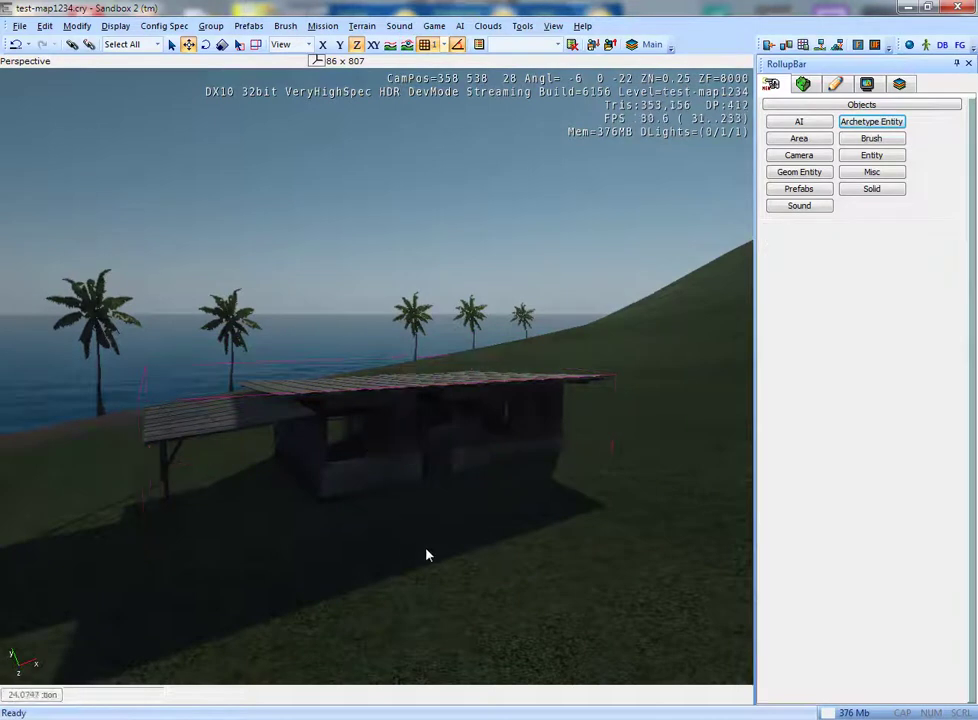
right_drag(428, 554, 494, 519)
click(494, 519)
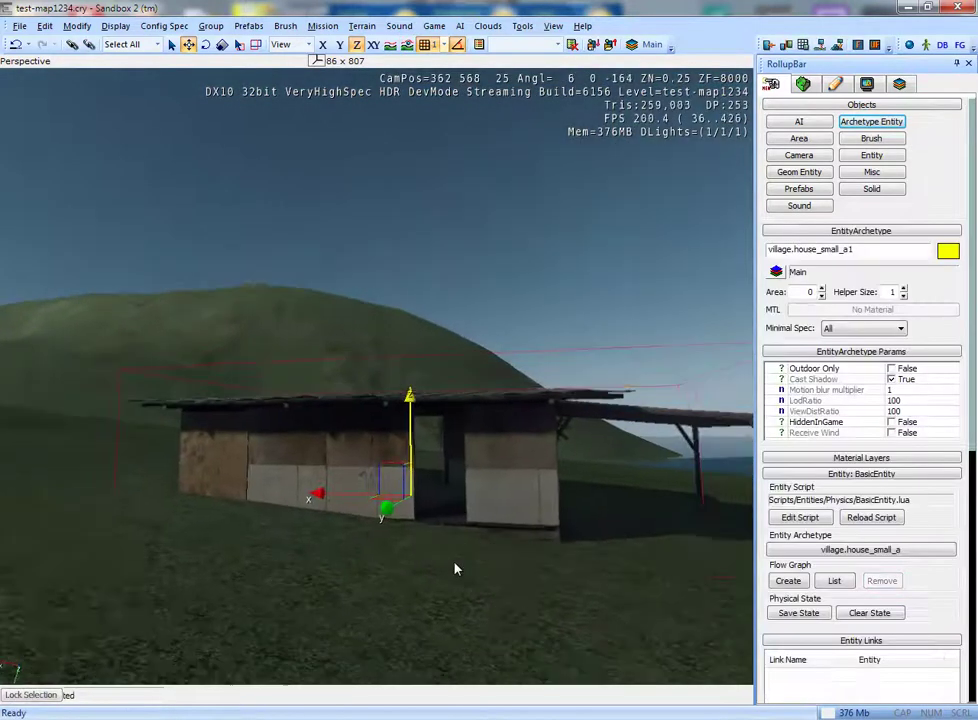
- Rotate the house to a new facing and view it from around the hillside
click(205, 47)
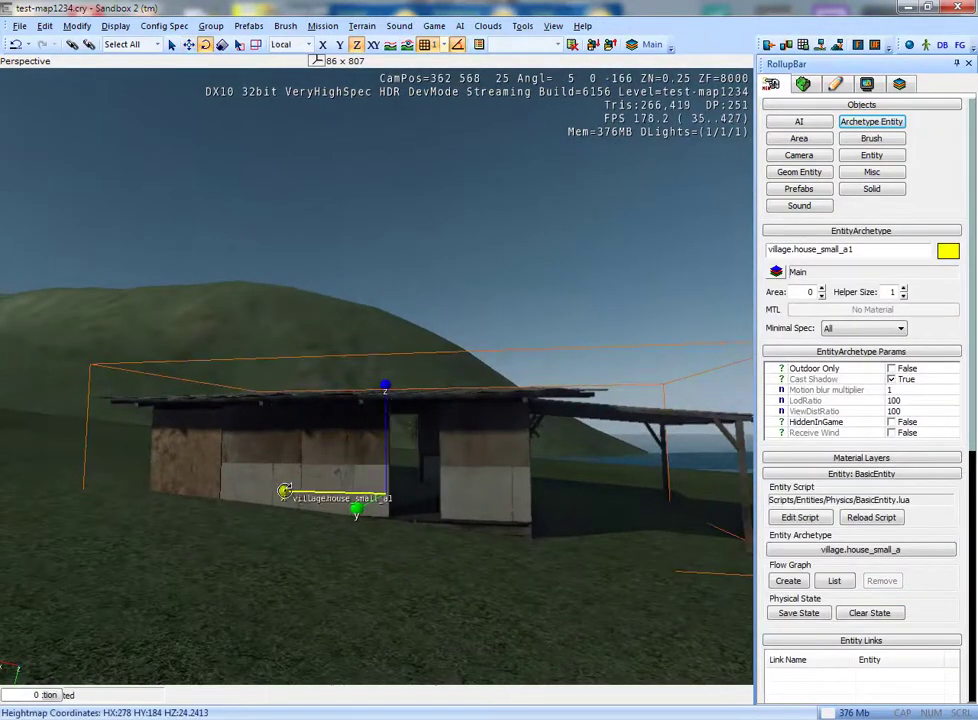
drag(354, 517, 345, 505)
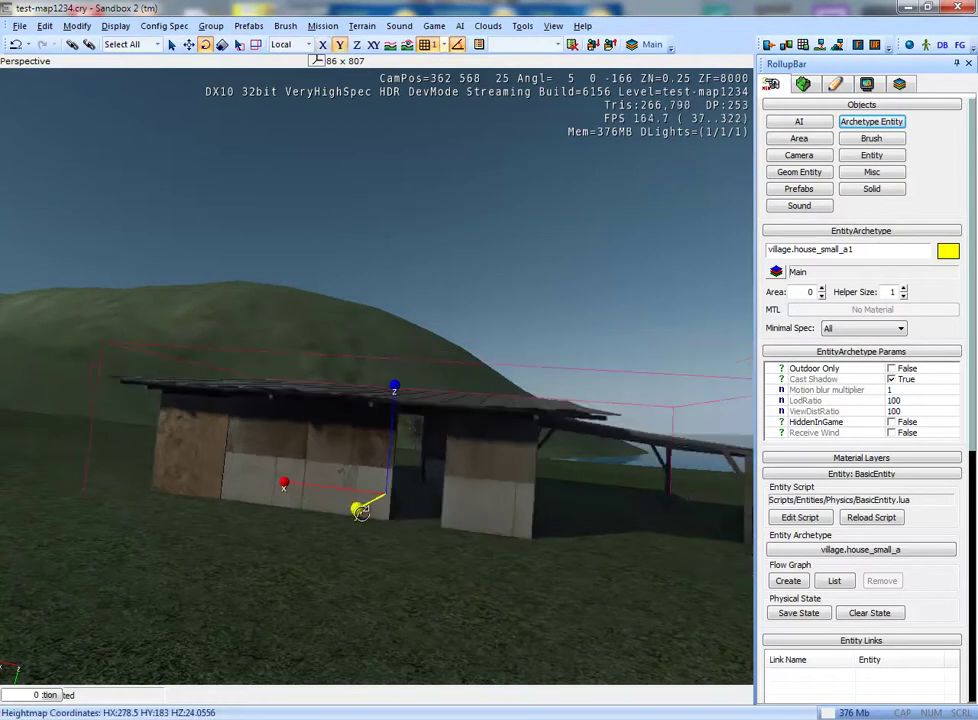
click(188, 44)
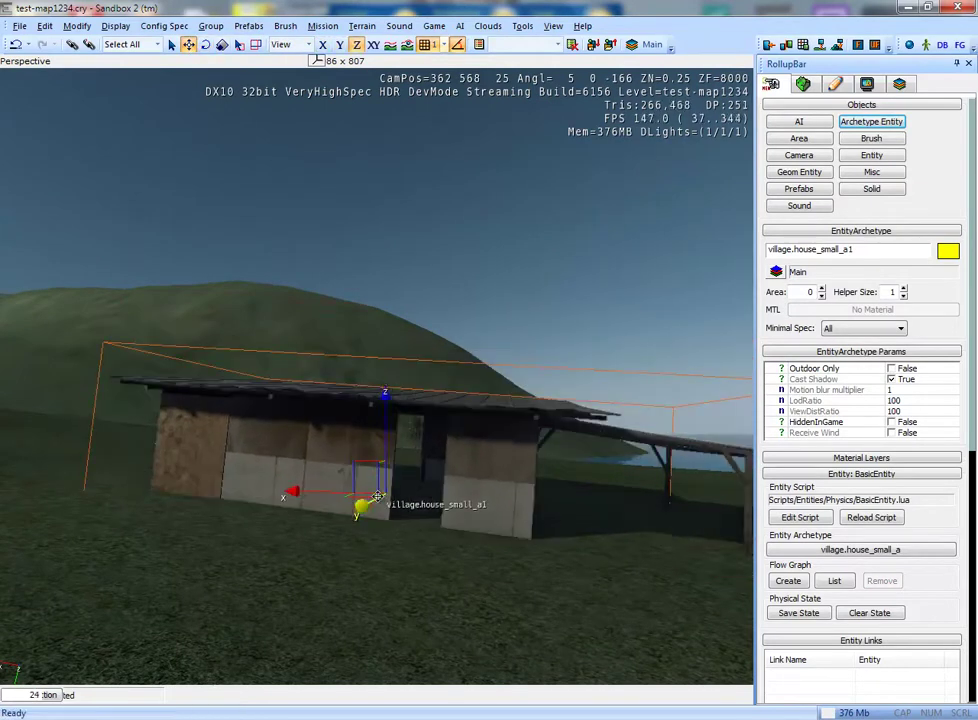
mouse_move(373, 569)
right_down()
mouse_move(362, 567)
mouse_move(583, 108)
right_up()
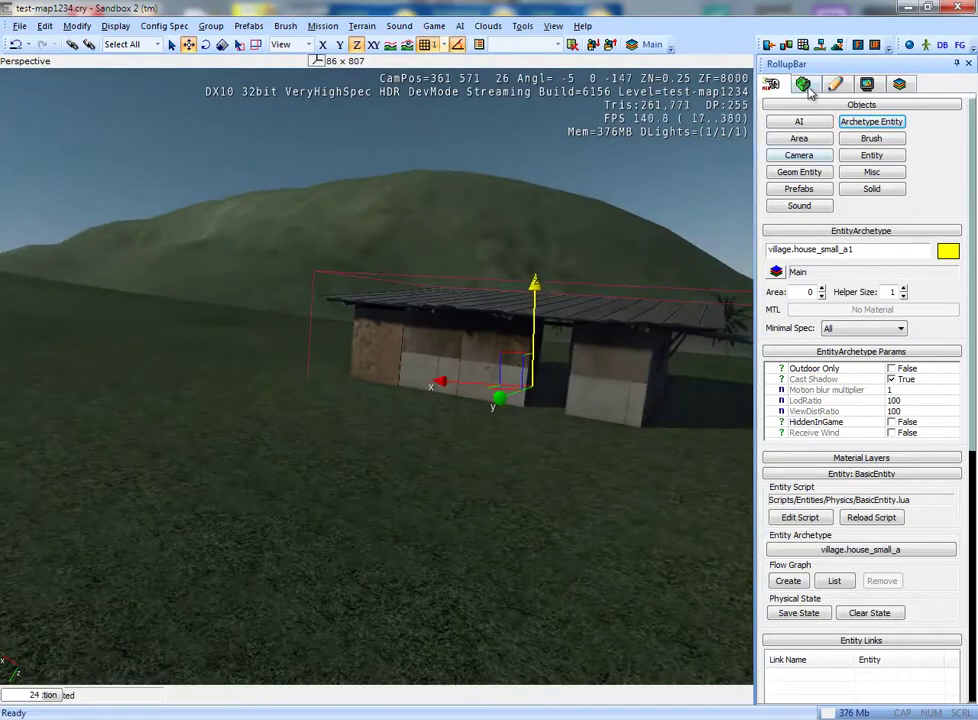
click(803, 84)
- Widen the Smooth terrain brush's outside radius to 7.4131
click(795, 124)
right_drag(437, 317, 427, 360)
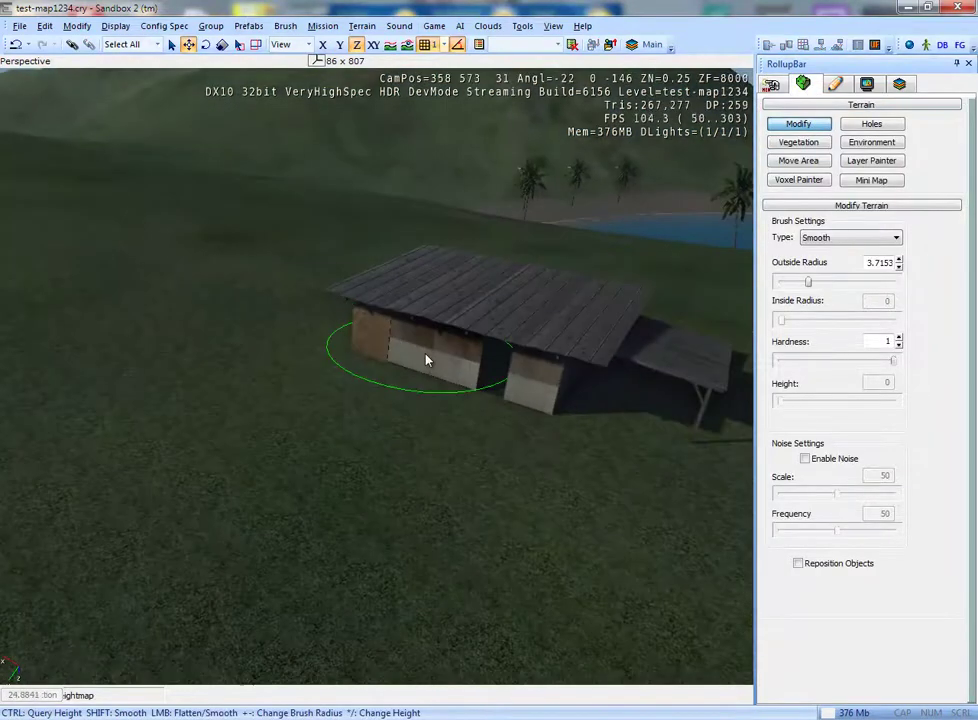
drag(808, 282, 820, 283)
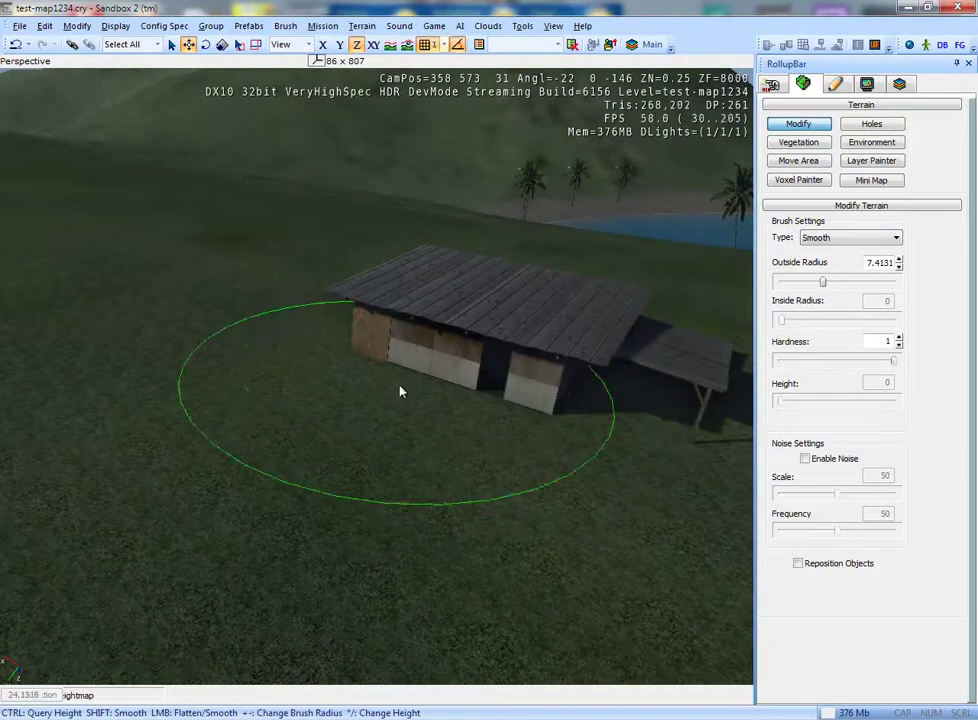
scroll(520, 420, up, 2)
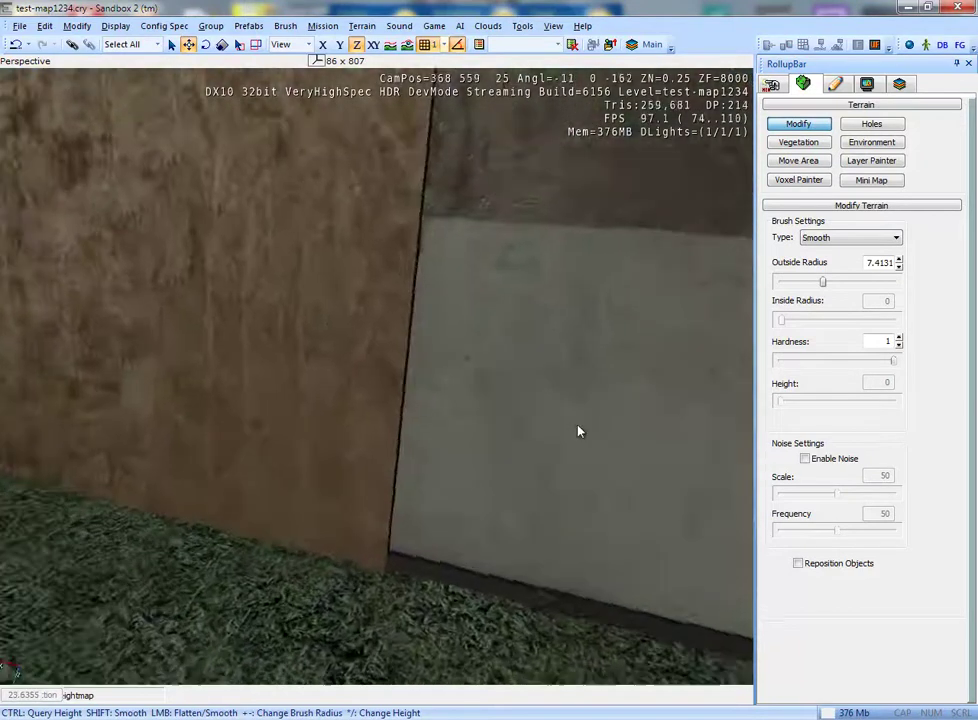
- Inspect the ground inside and around the house, then close the terrain Modify tool
mouse_move(556, 437)
right_down()
mouse_move(175, 358)
mouse_move(421, 381)
right_up()
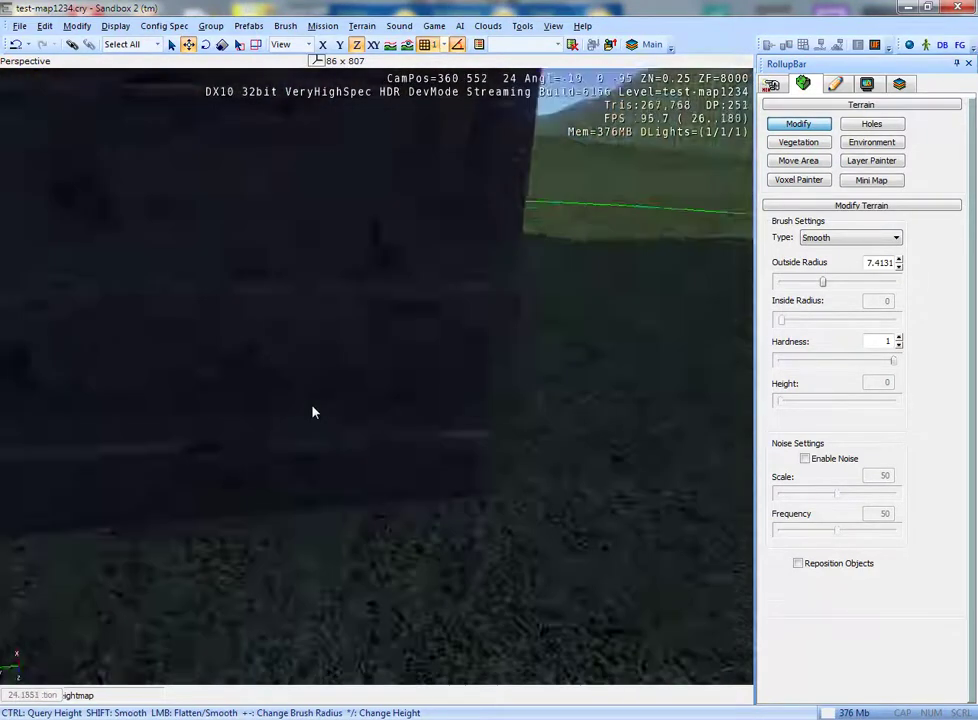
right_drag(533, 304, 585, 369)
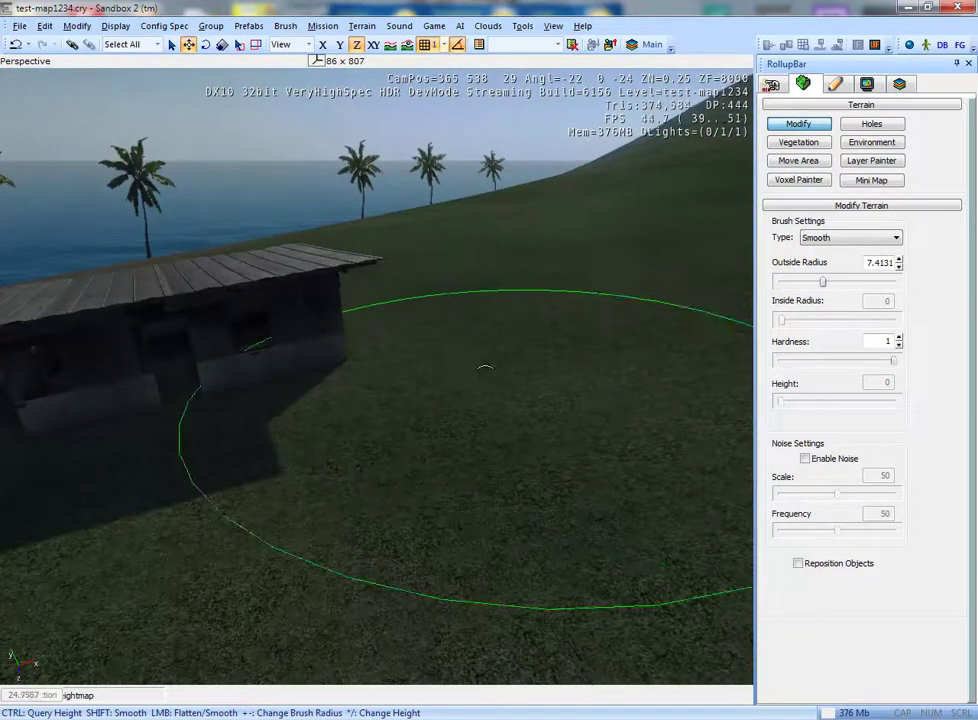
right_drag(306, 378, 320, 517)
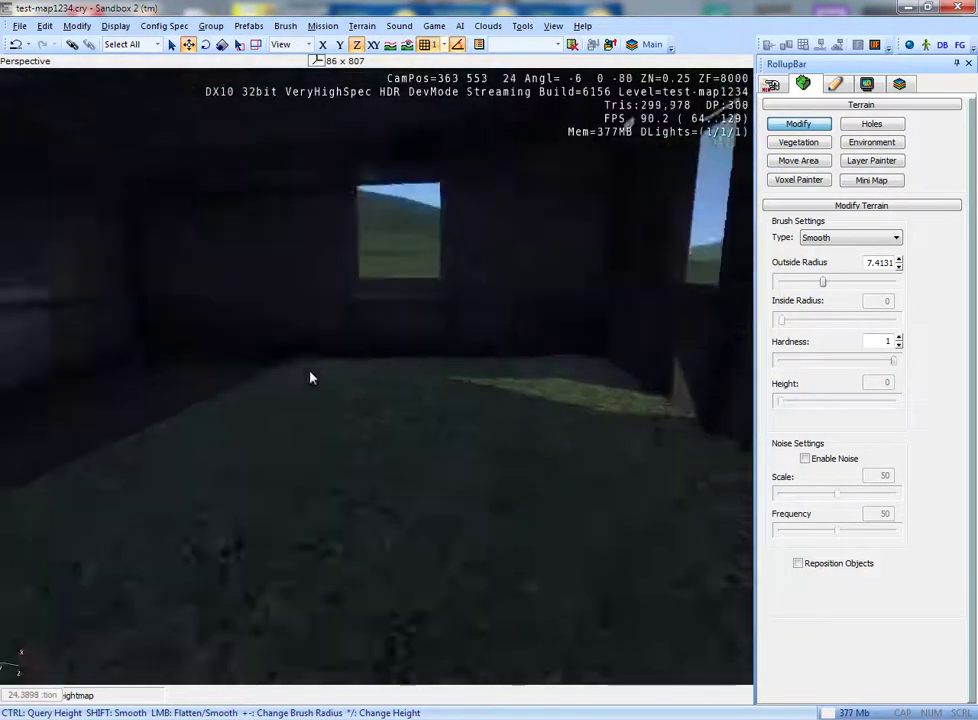
mouse_move(211, 460)
right_down()
mouse_move(200, 445)
mouse_move(216, 445)
mouse_move(321, 584)
right_up()
scroll(286, 530, down, 5)
mouse_move(275, 528)
right_down()
mouse_move(452, 485)
mouse_move(323, 478)
right_up()
scroll(402, 478, down, 5)
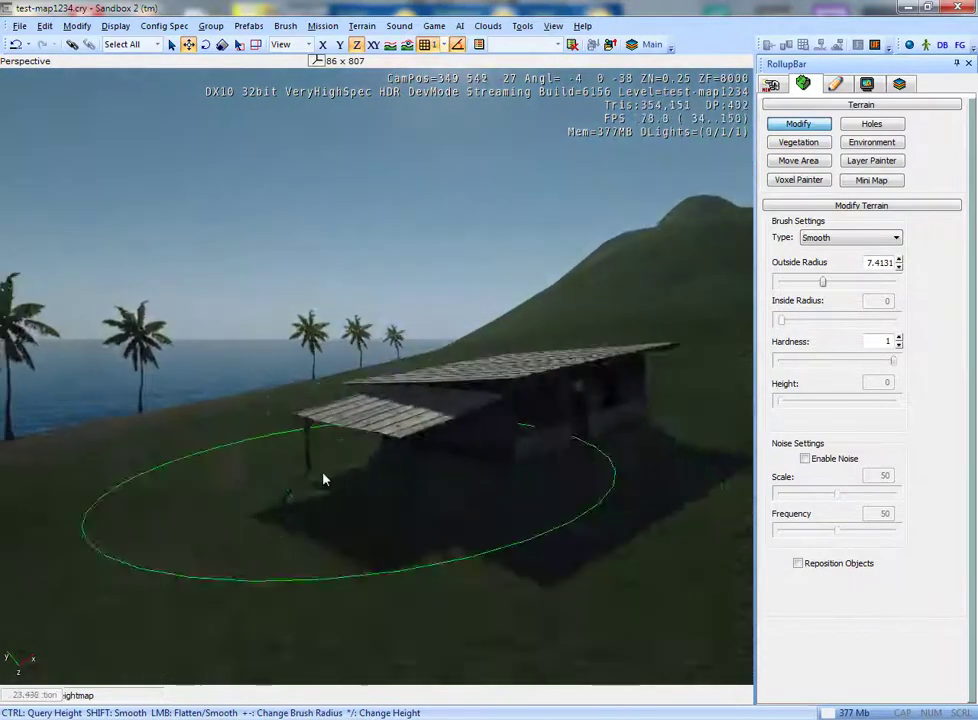
click(817, 124)
click(492, 409)
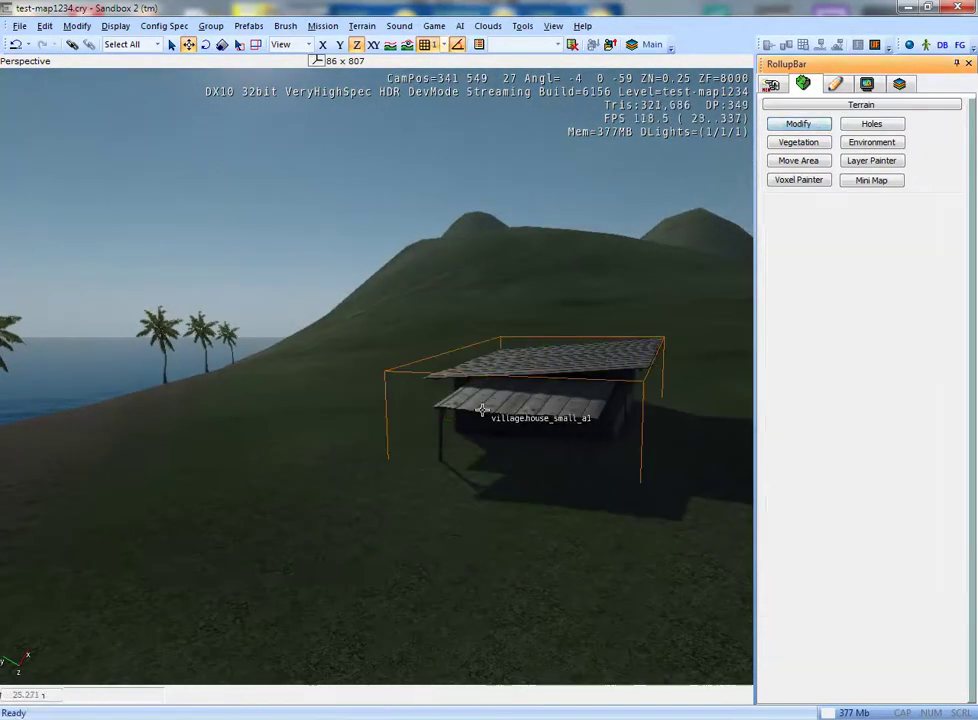
click(292, 472)
right_drag(292, 472, 295, 474)
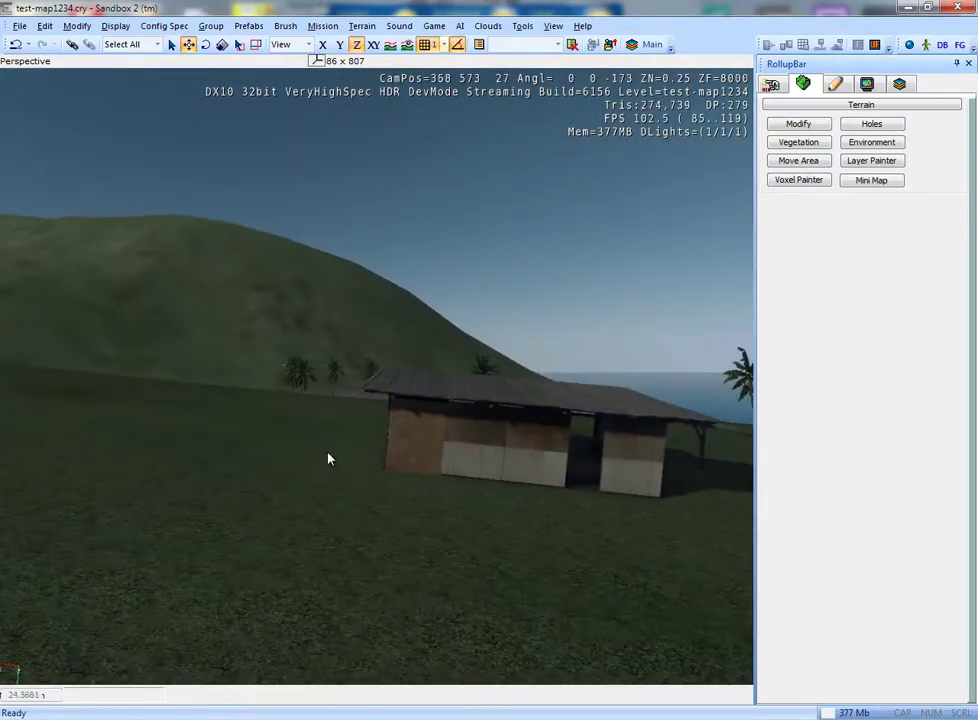
right_drag(328, 459, 476, 402)
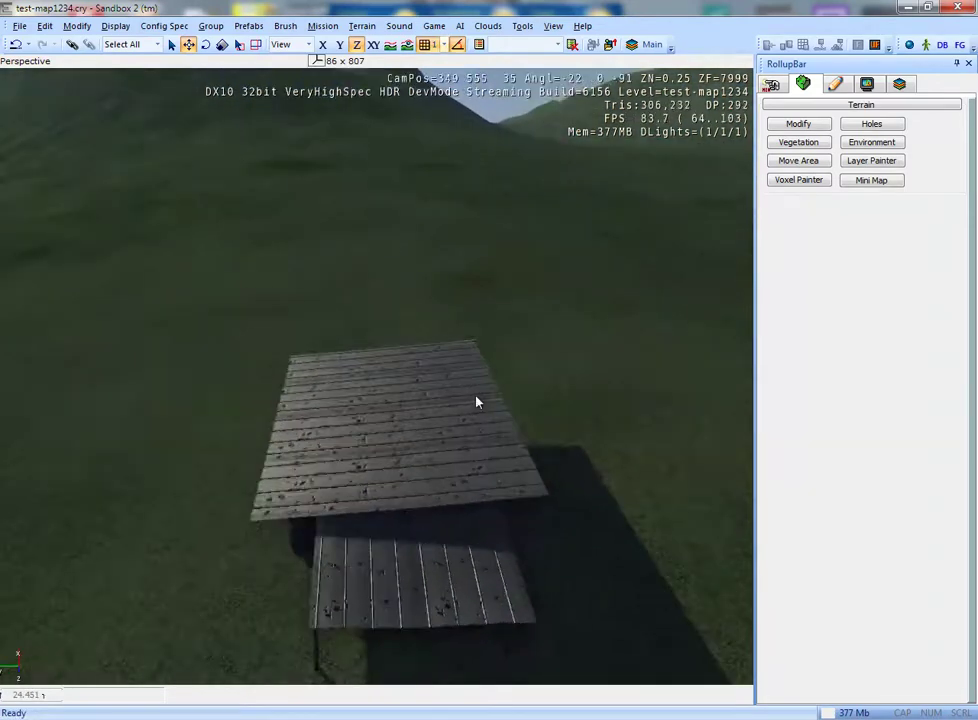
scroll(476, 402, up, 3)
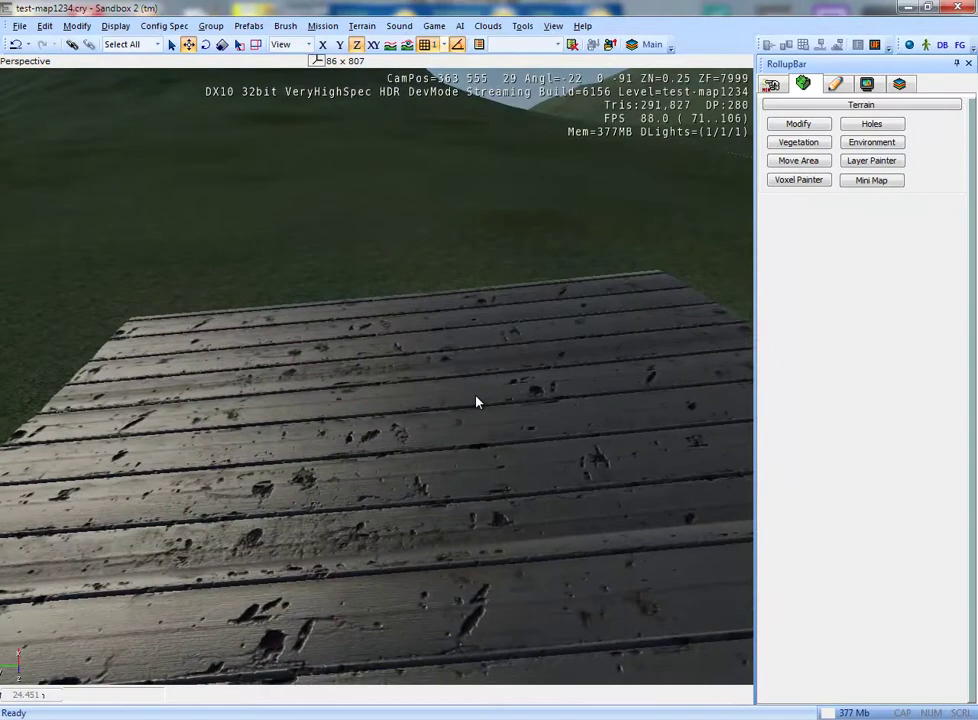
scroll(476, 402, down, 5)
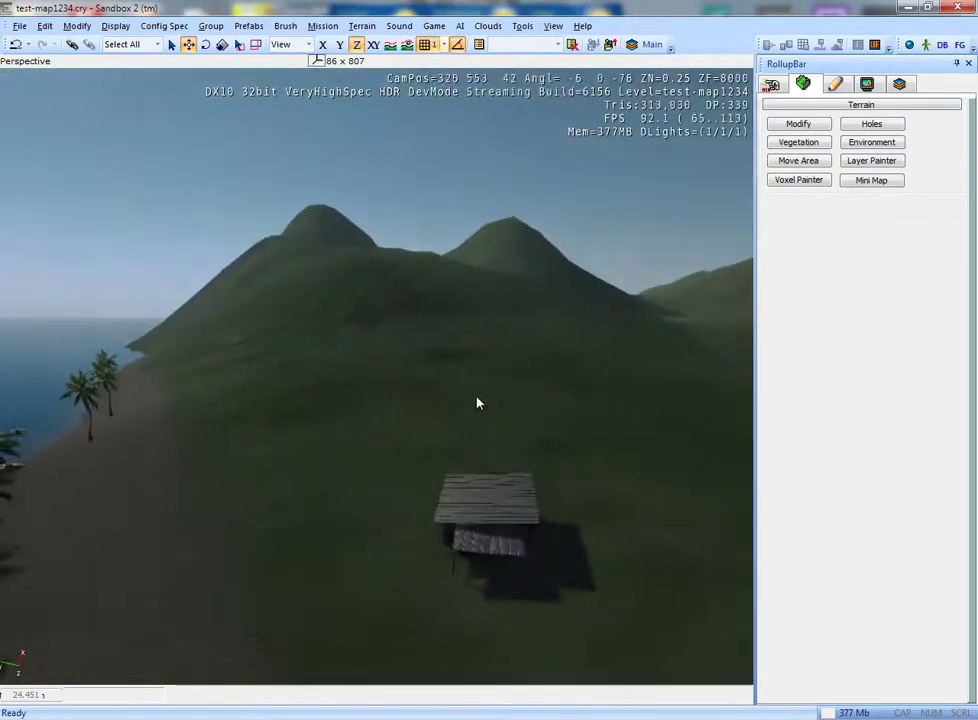
scroll(478, 403, up, 5)
right_drag(478, 403, 477, 402)
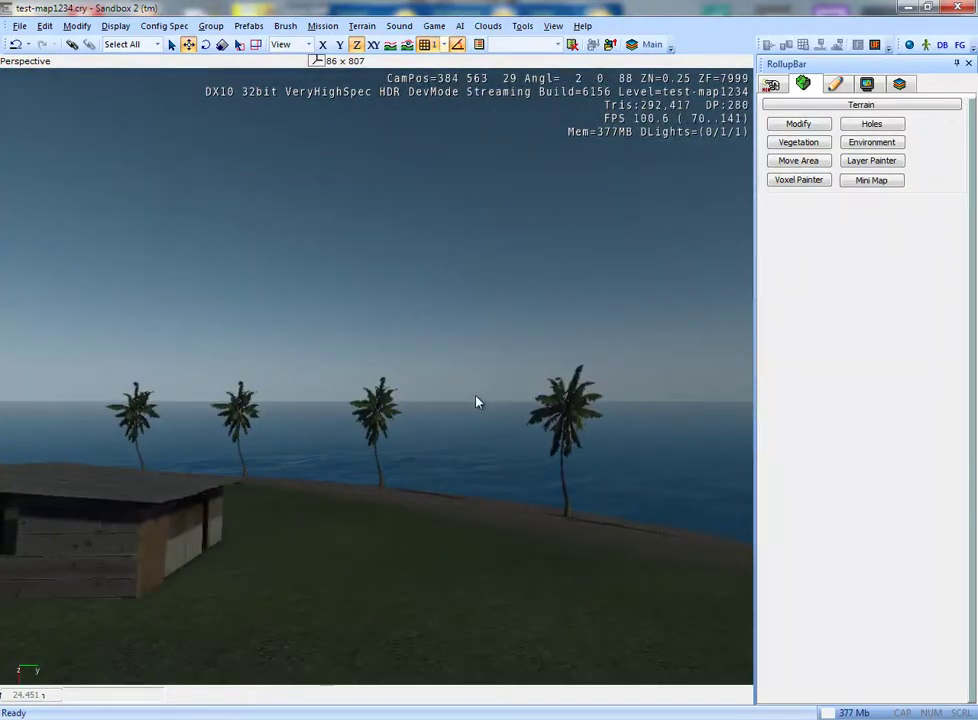
right_drag(476, 402, 469, 404)
right_drag(380, 473, 426, 494)
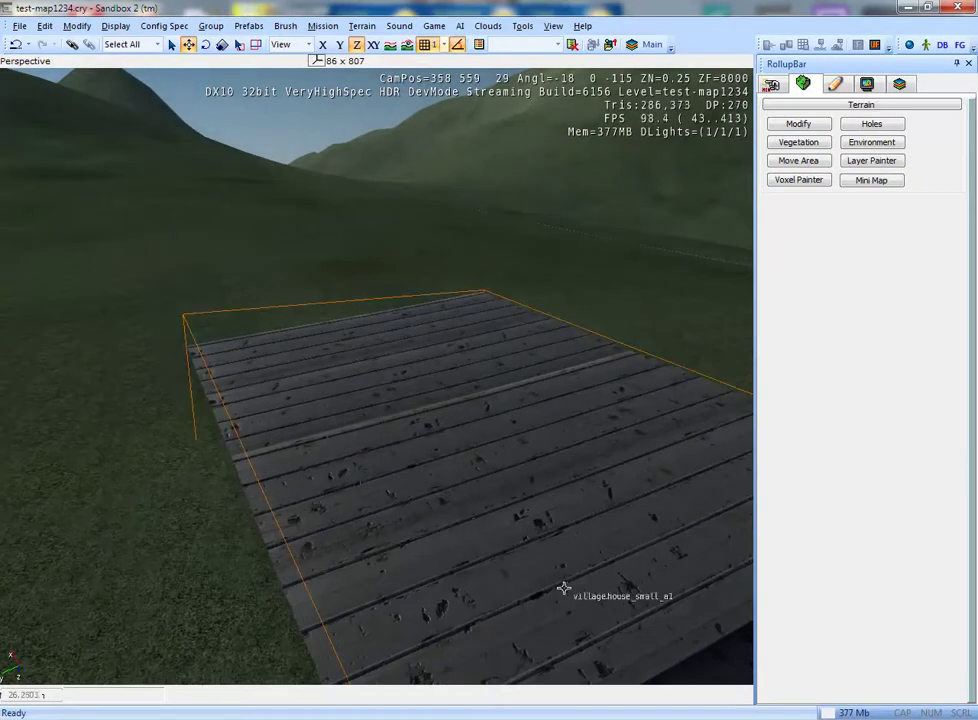
right_drag(428, 545, 392, 629)
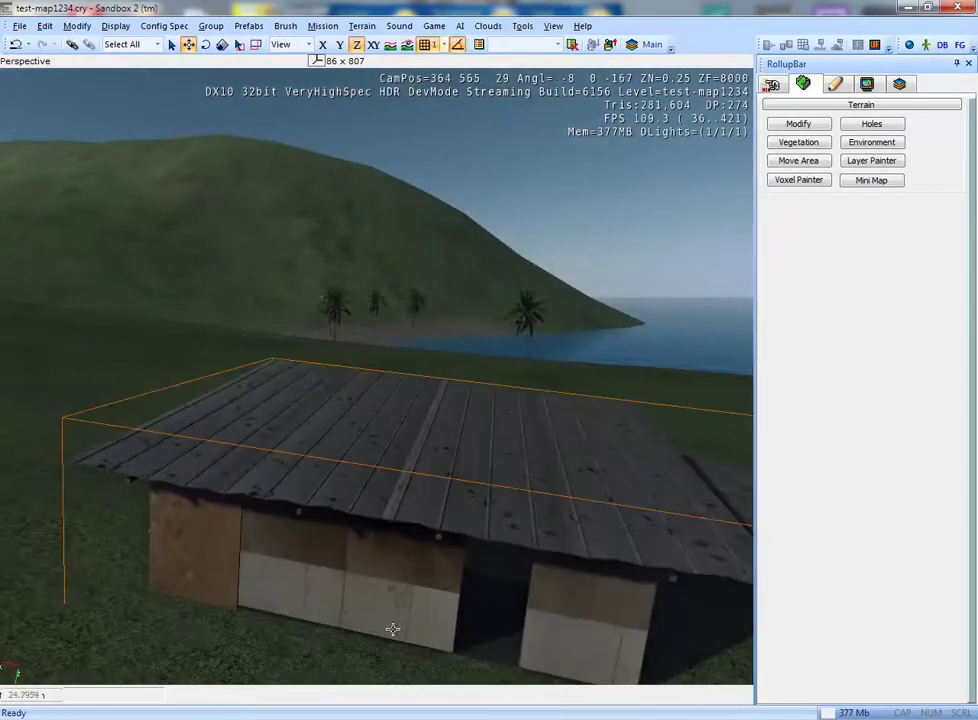
scroll(264, 634, down, 3)
mouse_move(264, 636)
right_down()
mouse_move(487, 543)
mouse_move(457, 541)
mouse_move(489, 541)
mouse_move(522, 491)
right_up()
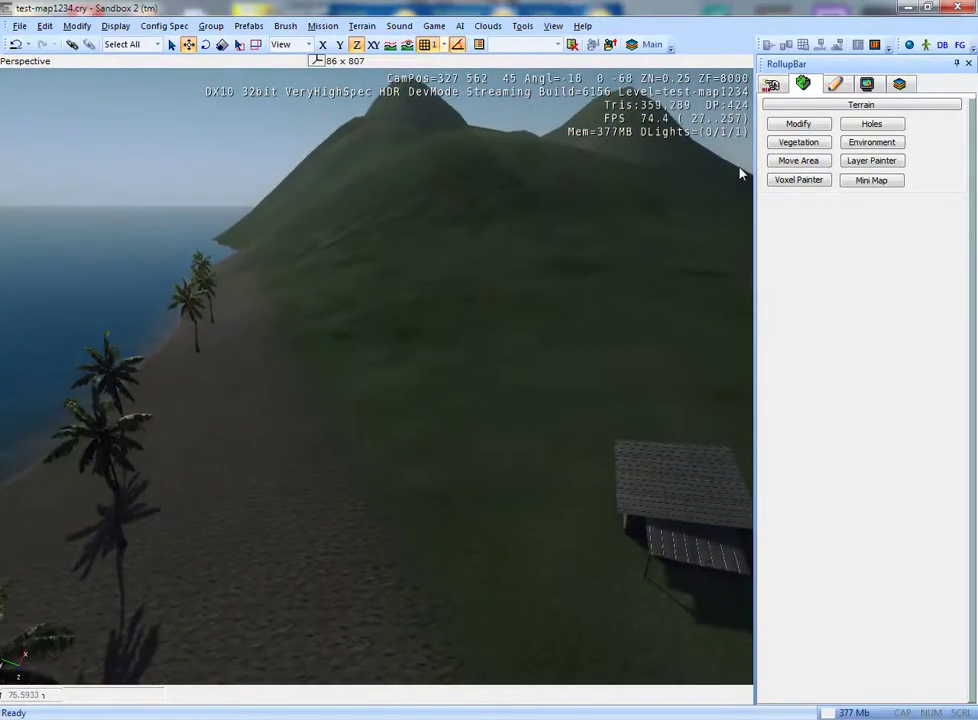
- Find the ParticleEffect entity in the Entity list's Particle folder
click(774, 85)
click(872, 155)
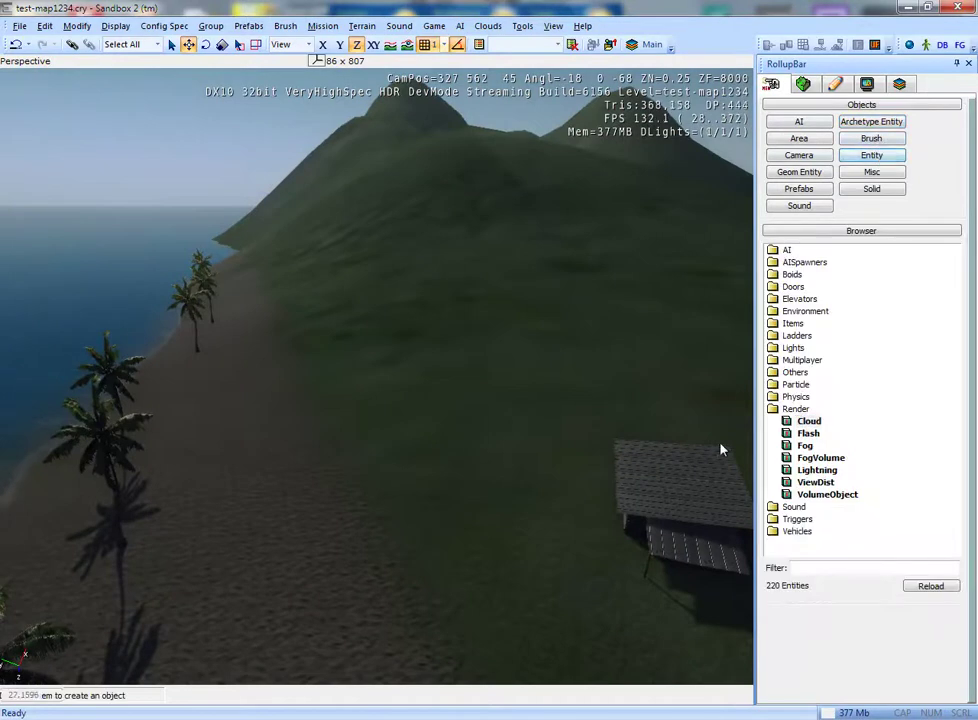
double_click(773, 410)
double_click(776, 372)
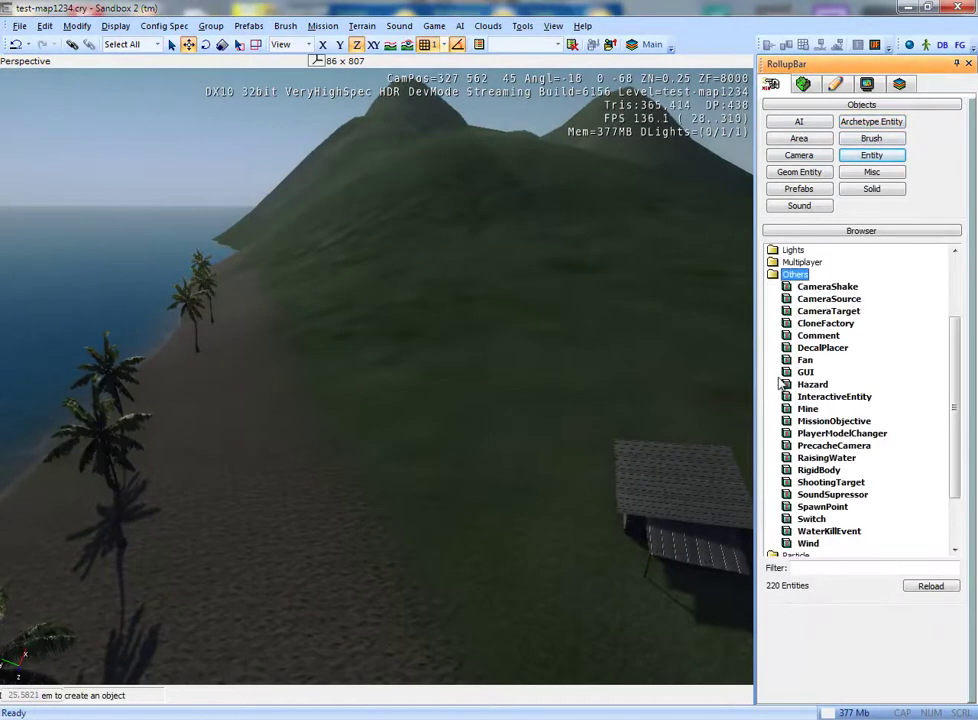
click(776, 262)
click(775, 362)
click(776, 385)
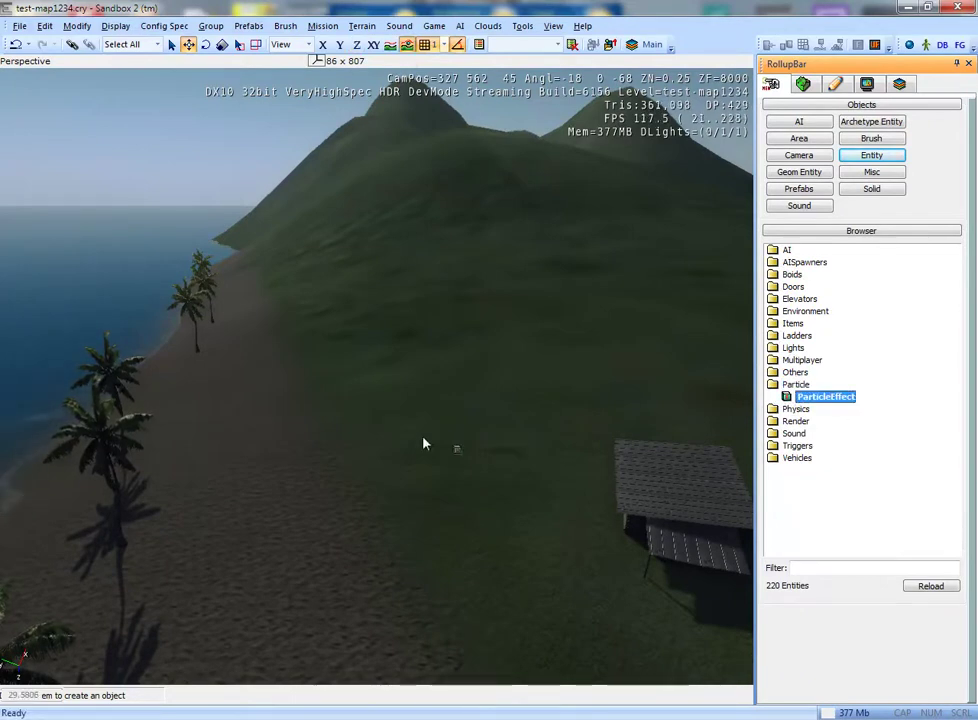
- Place ParticleEffect1 on the hillside and raise it high into the sky above the mountains
drag(423, 443, 447, 508)
right_drag(481, 549, 401, 427)
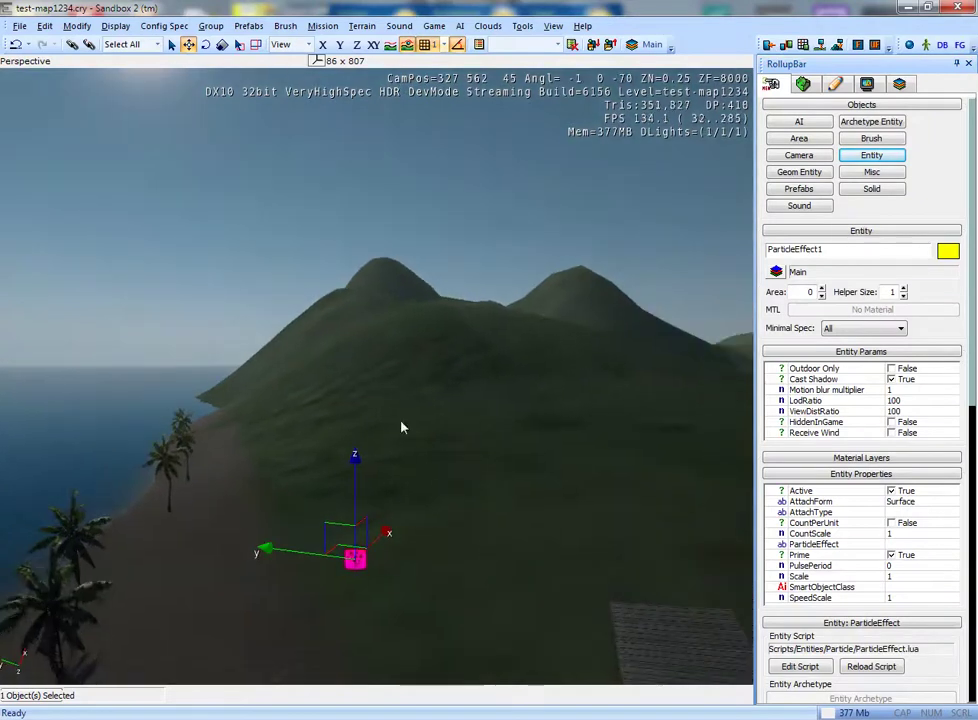
mouse_move(355, 459)
mouse_down()
mouse_move(356, 402)
mouse_move(400, 354)
mouse_up()
right_drag(400, 354, 398, 360)
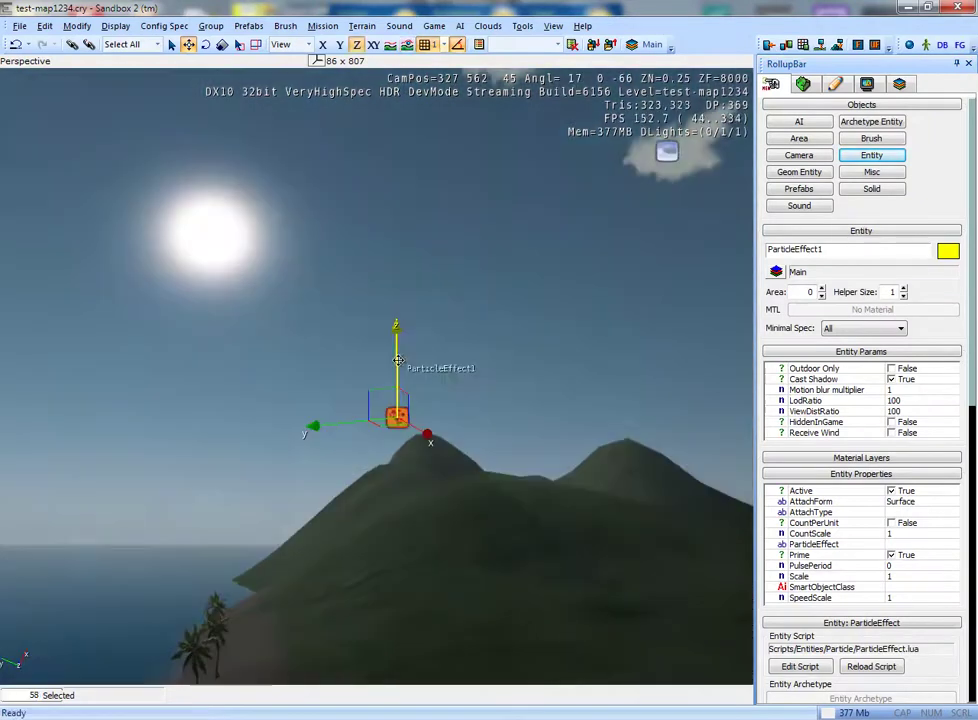
drag(395, 325, 393, 120)
right_drag(393, 120, 332, 491)
drag(273, 426, 367, 334)
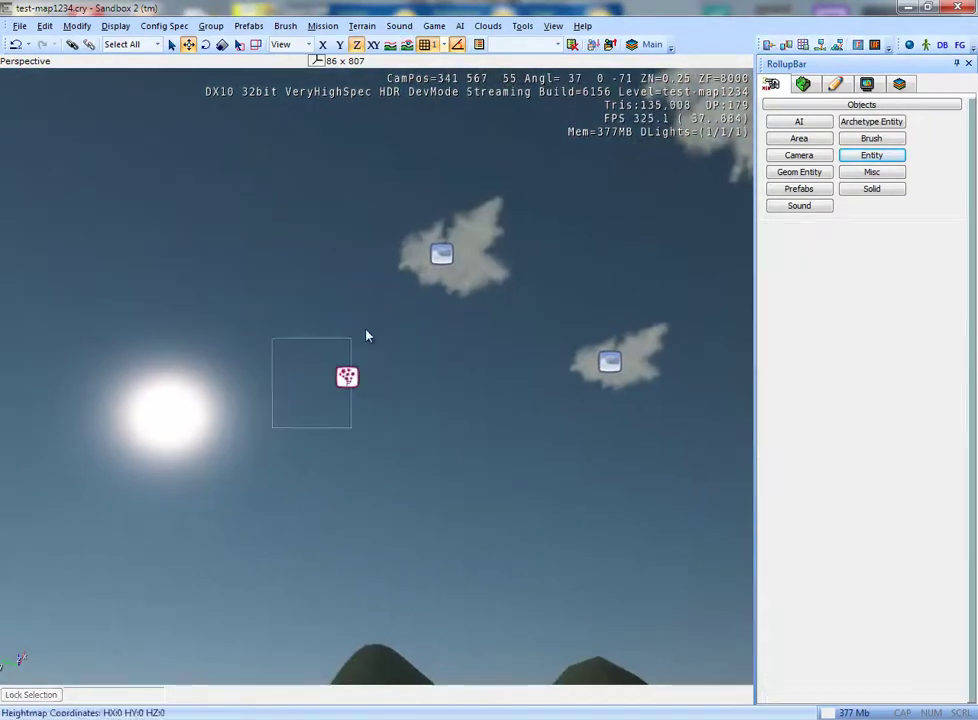
click(553, 27)
- Open the DataBase View beside the side panel and load the rain particle library
mouse_move(595, 43)
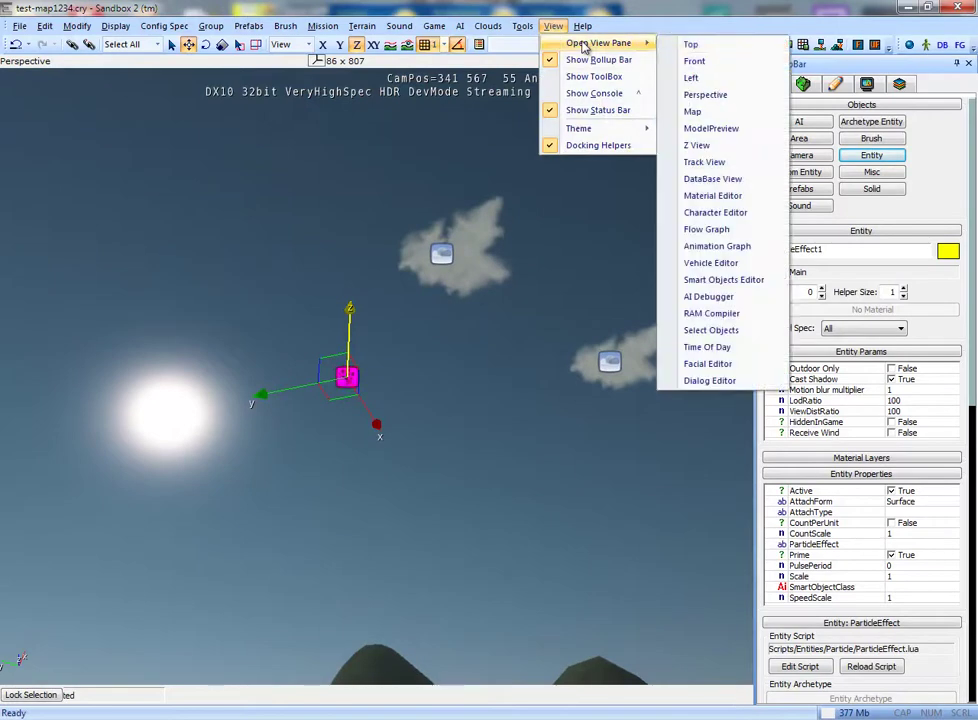
click(712, 179)
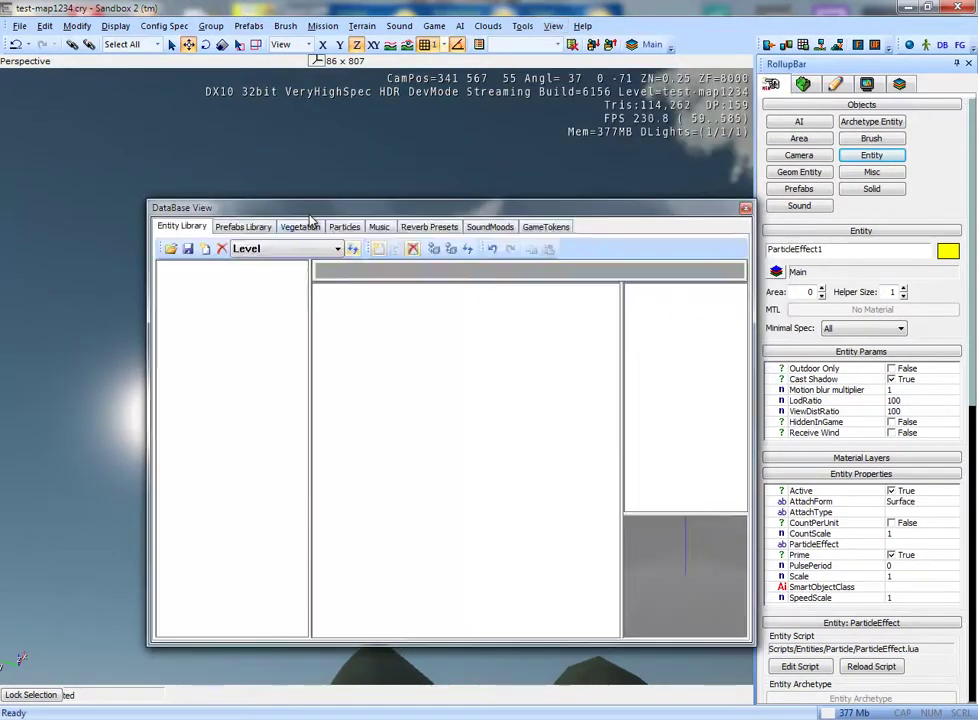
drag(330, 182, 729, 257)
click(739, 253)
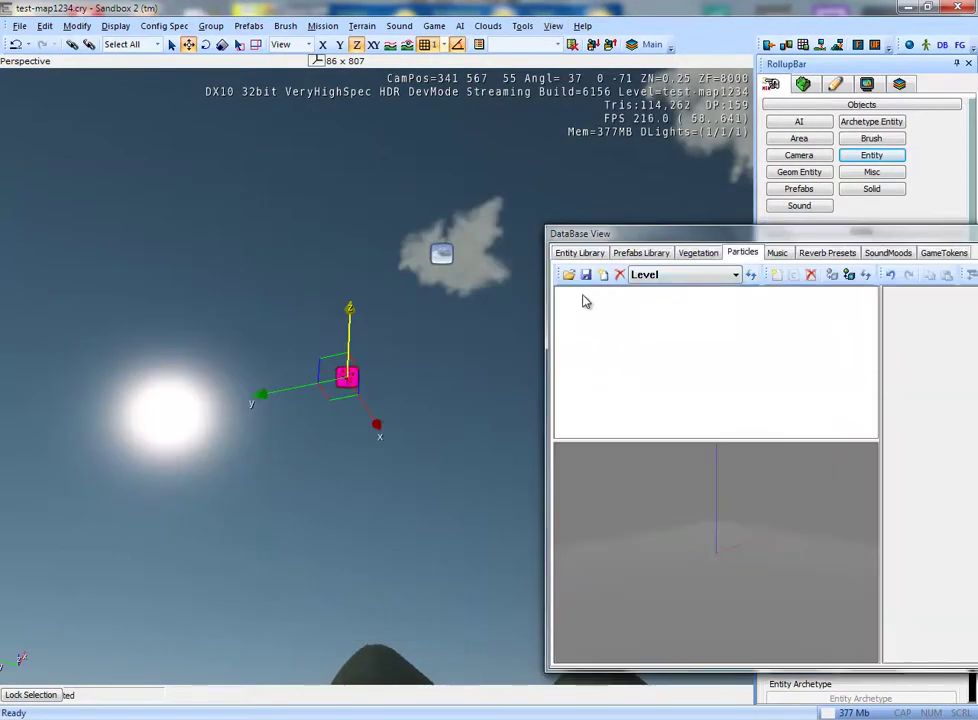
click(731, 276)
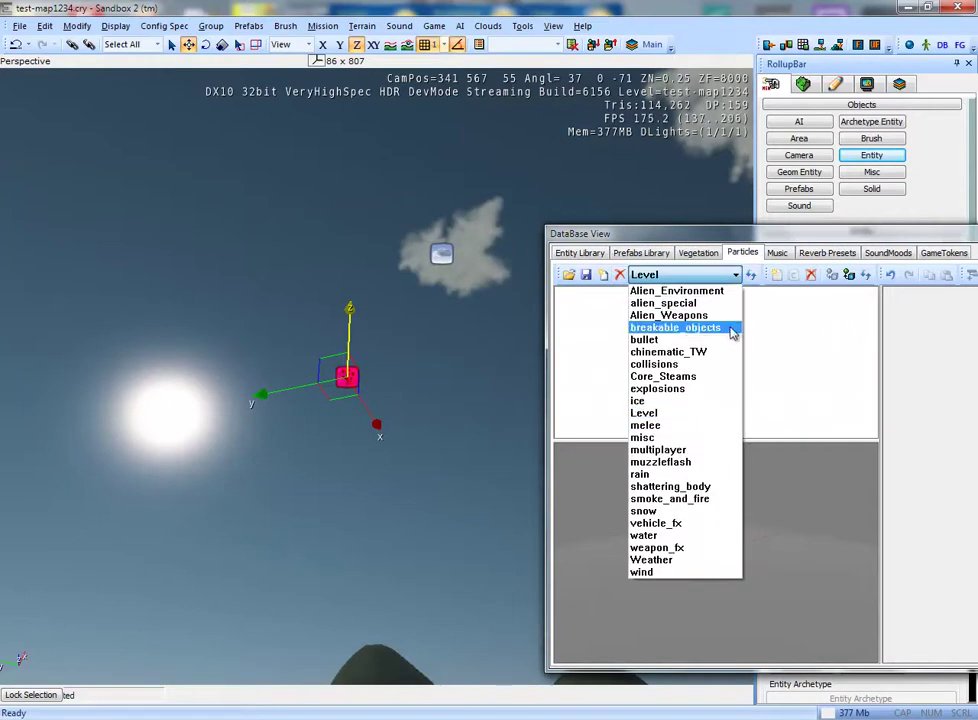
click(638, 475)
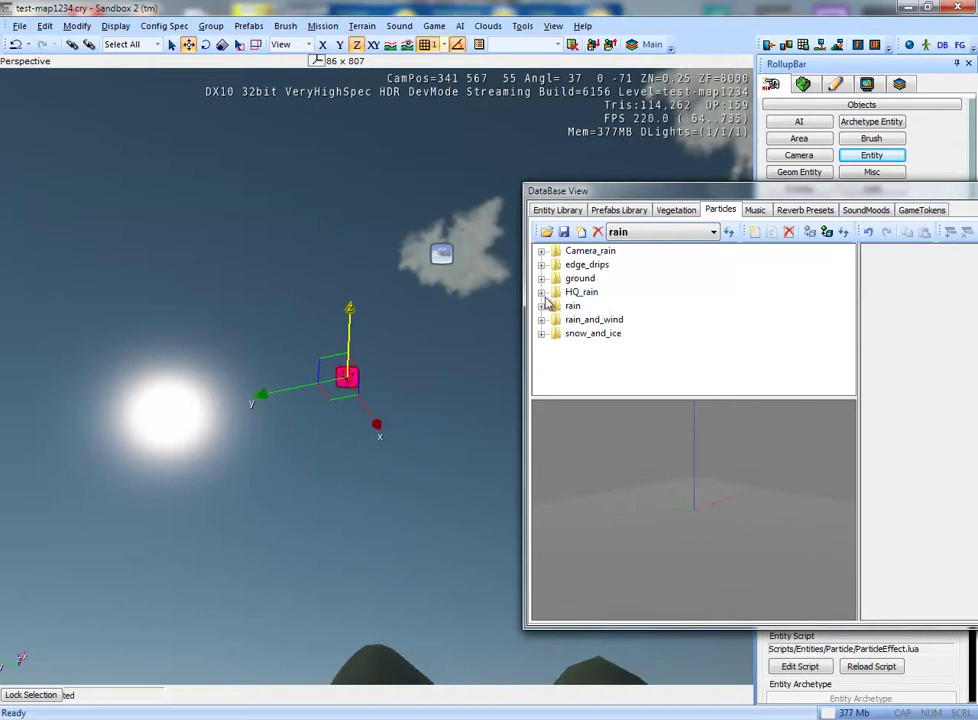
- Expand HQ_rain and preview its fleet and small_rain_for_lights effects
click(542, 293)
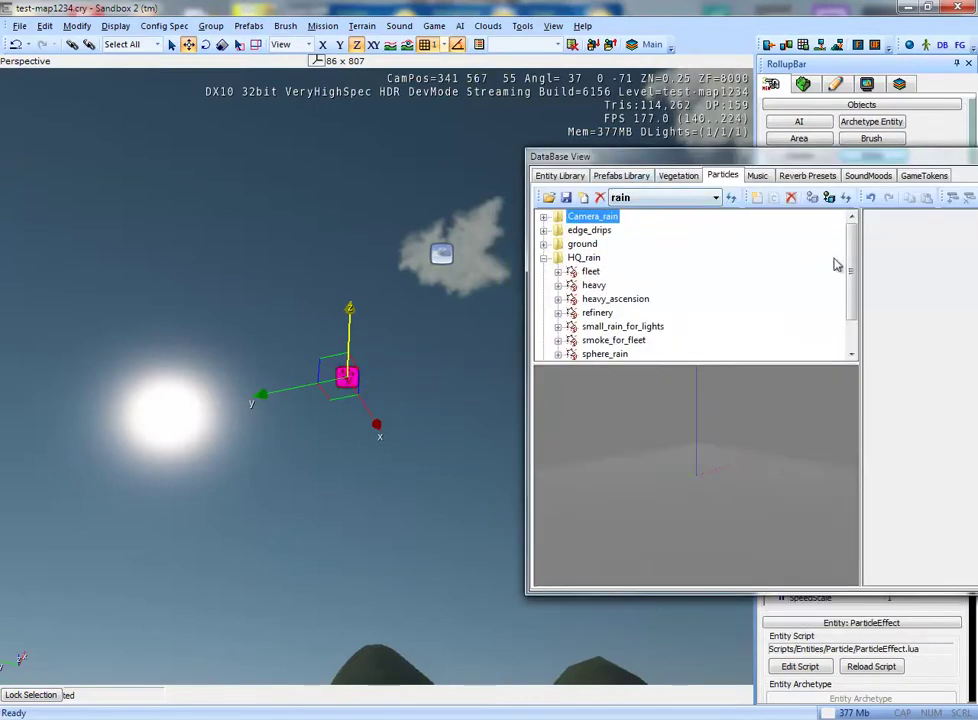
drag(855, 270, 853, 280)
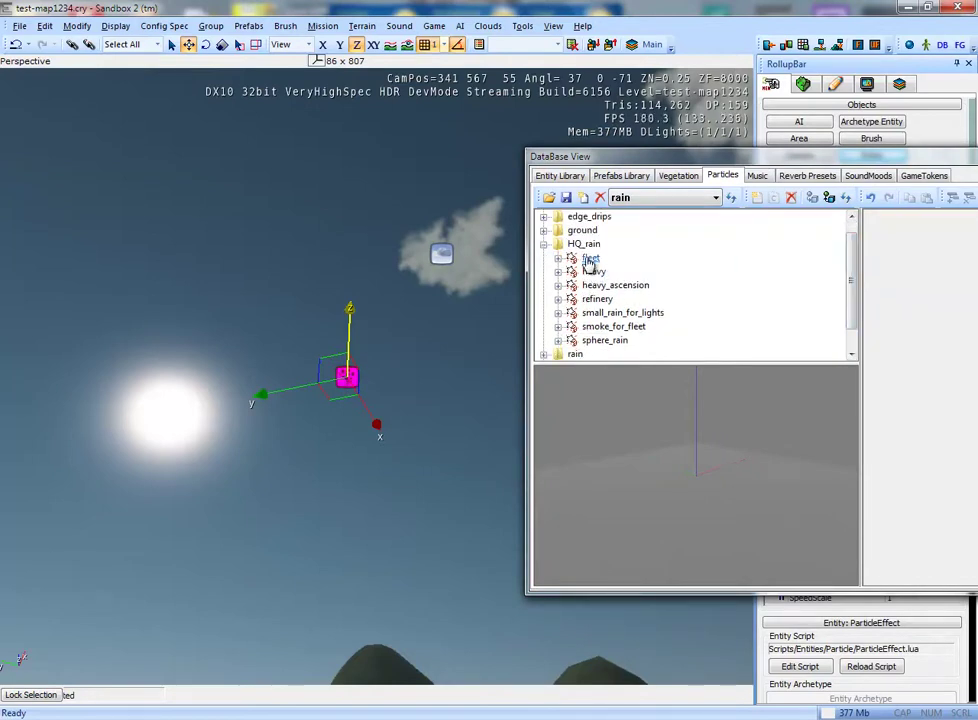
click(589, 259)
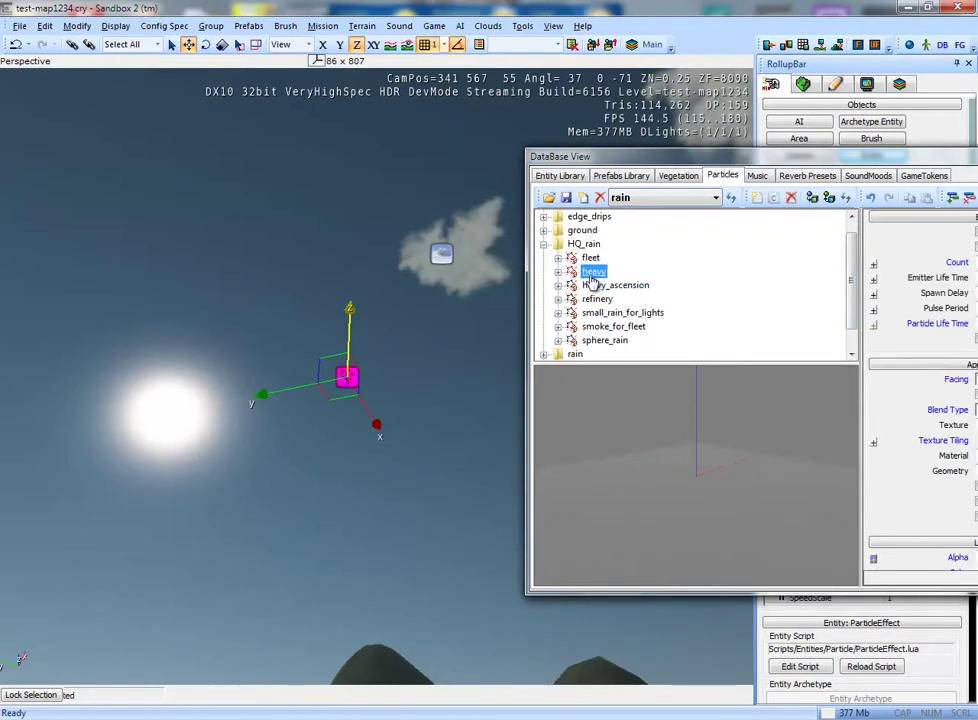
click(605, 310)
drag(660, 156, 570, 144)
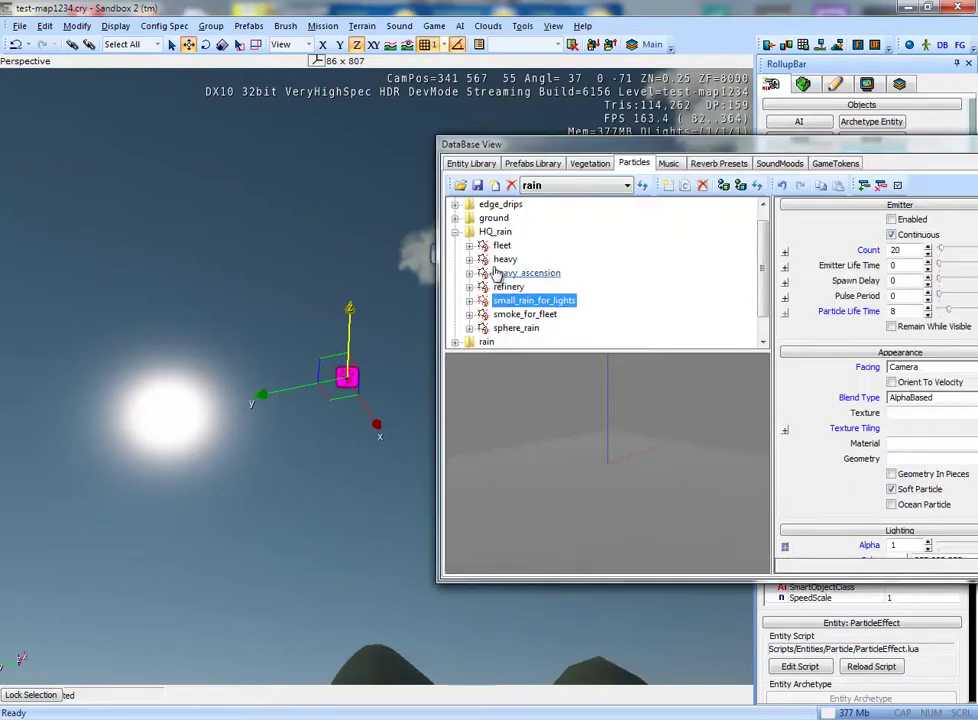
click(601, 455)
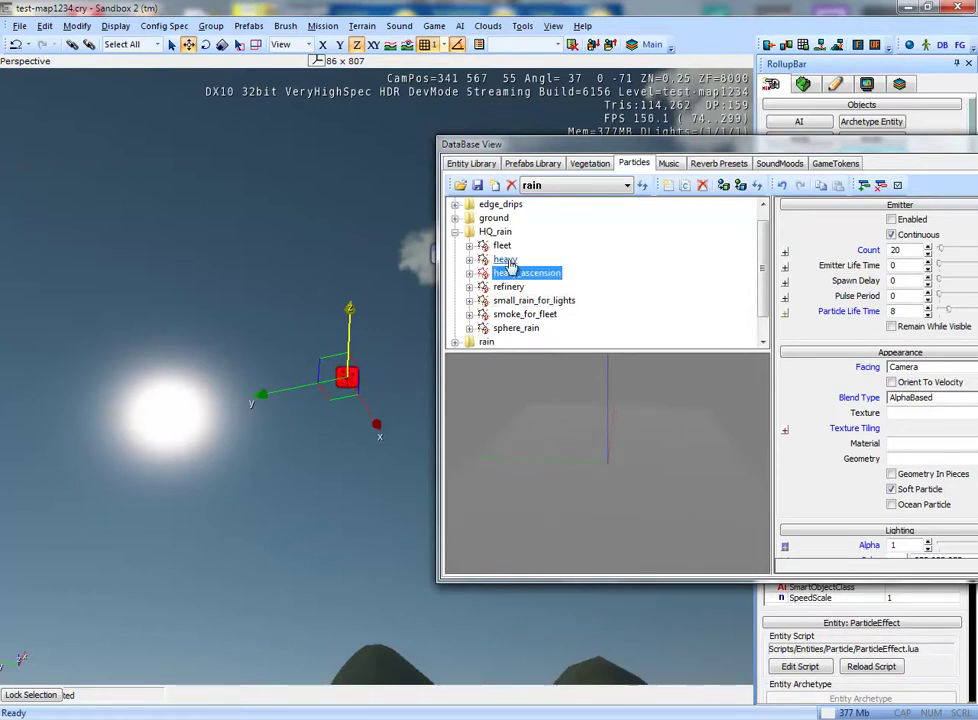
- Drag the HQ_rain effects onto the ParticleEffect entity and close the database window
drag(510, 265, 357, 379)
drag(503, 249, 348, 375)
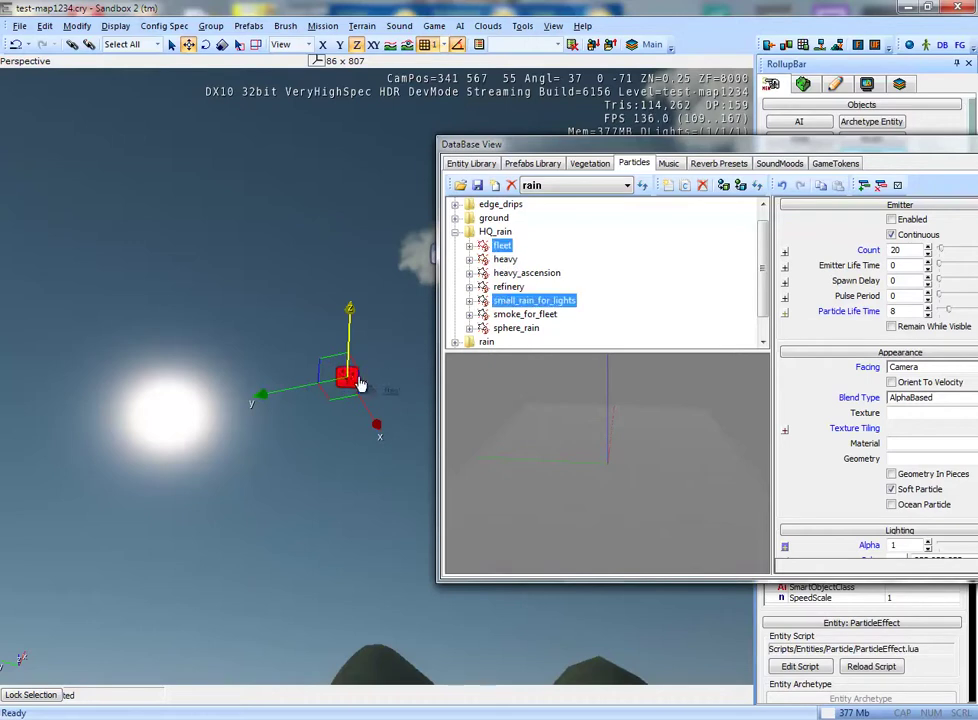
mouse_move(804, 140)
mouse_down()
mouse_move(804, 164)
mouse_move(561, 224)
mouse_up()
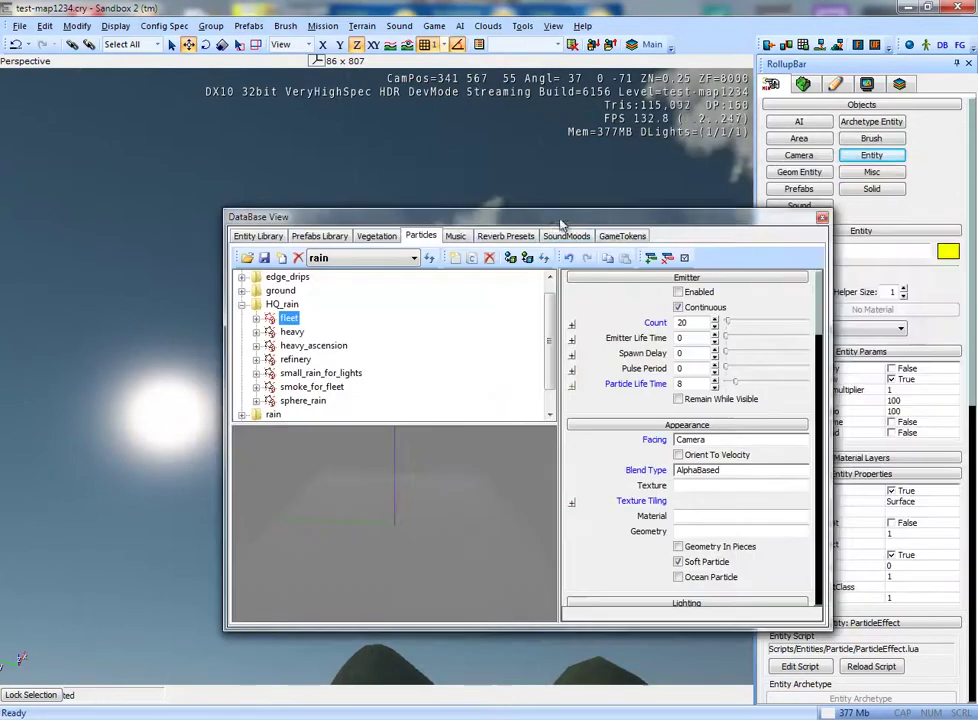
drag(482, 222, 430, 270)
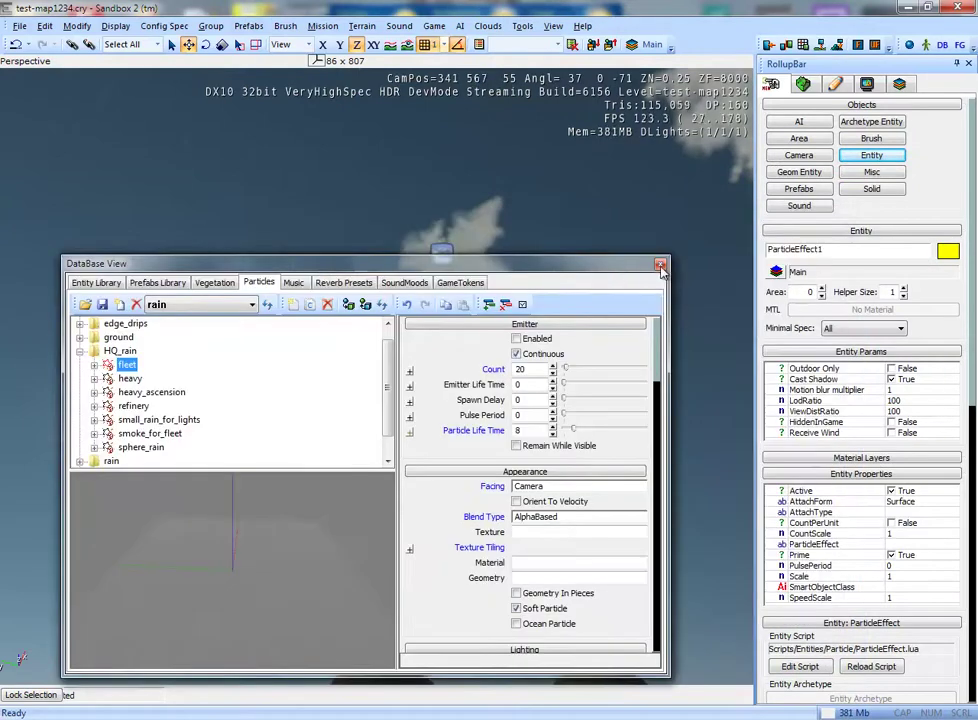
click(660, 266)
mouse_move(659, 273)
right_down()
mouse_move(515, 334)
mouse_move(585, 310)
mouse_move(513, 332)
mouse_move(520, 327)
right_up()
- Orbit down to the wooden hut and box-select village.house_small_a1
click(390, 411)
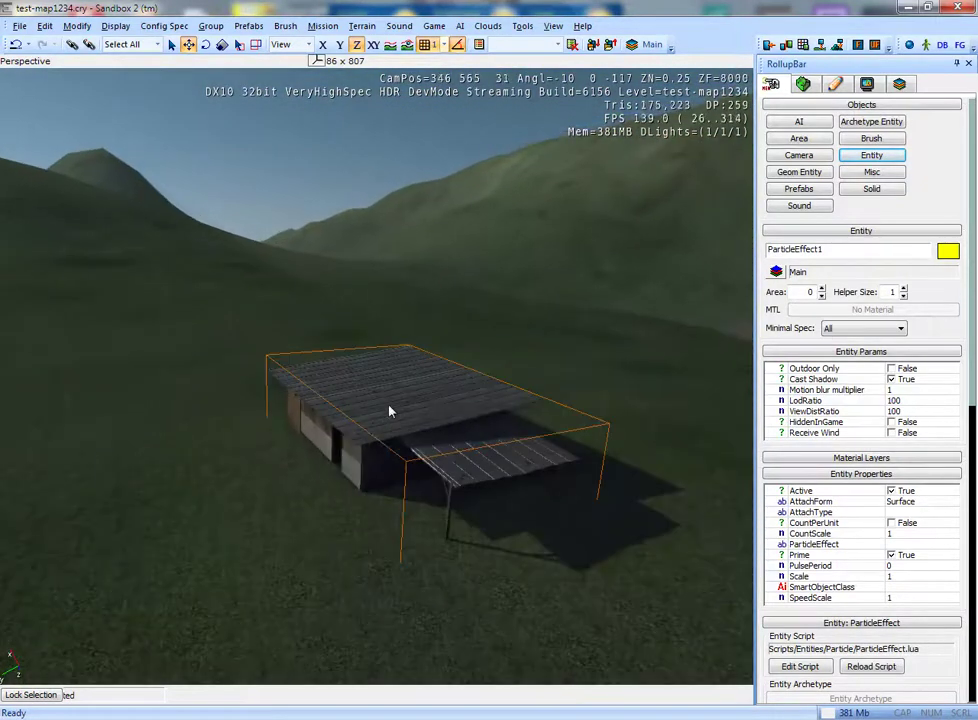
click(254, 483)
right_drag(254, 483, 255, 480)
scroll(254, 483, up, 3)
scroll(255, 478, down, 6)
scroll(256, 480, up, 2)
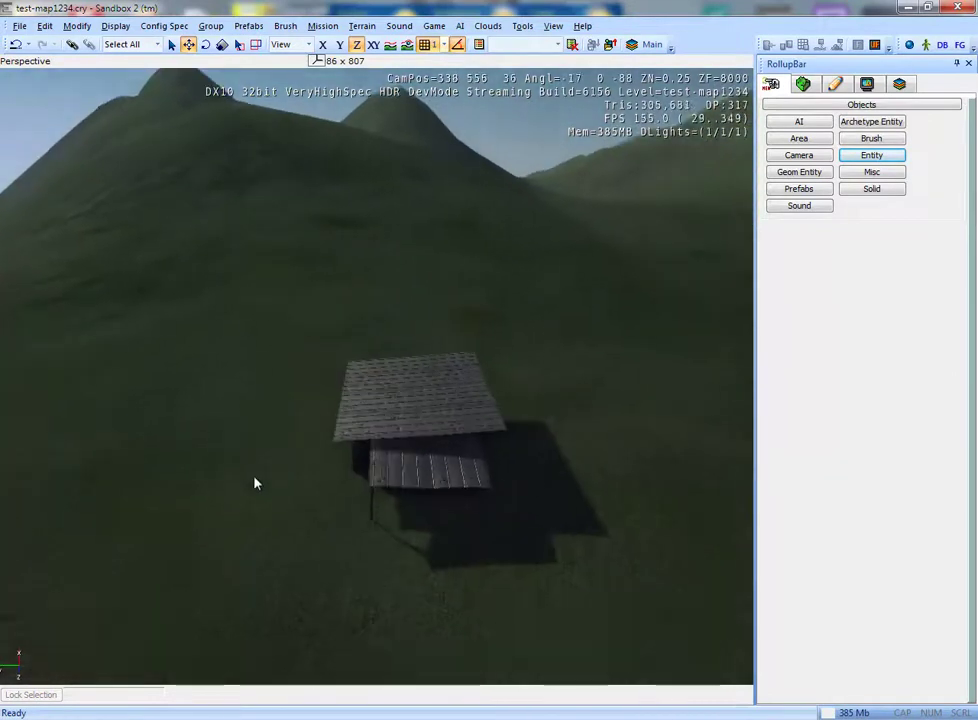
drag(310, 530, 552, 317)
right_drag(309, 366, 220, 408)
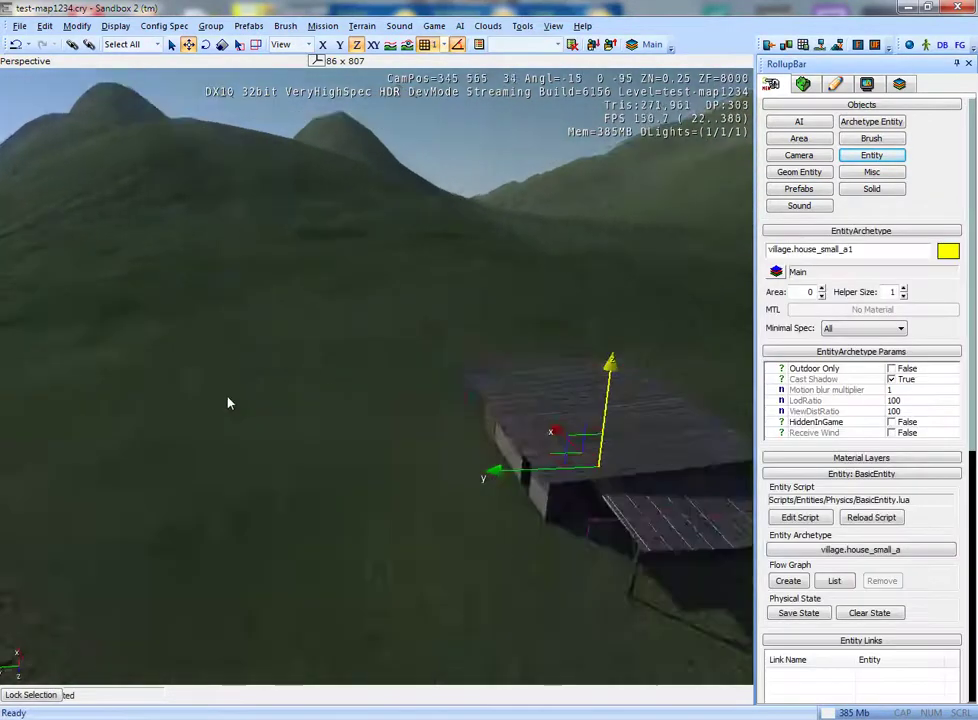
mouse_move(972, 427)
mouse_down()
mouse_move(974, 523)
mouse_move(976, 420)
mouse_up()
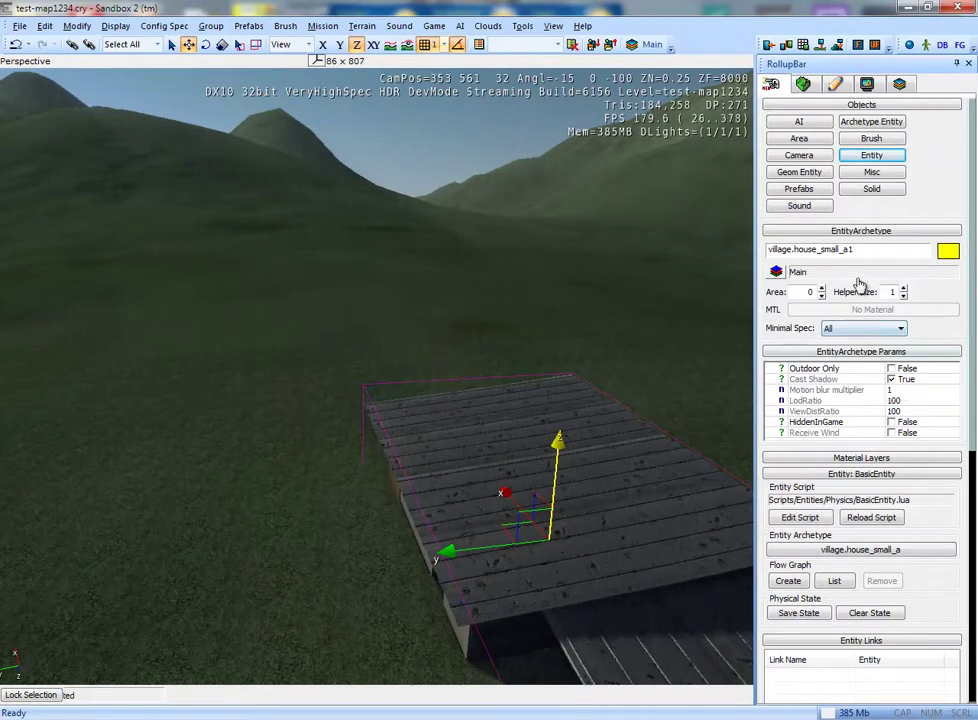
- Expand the selected hut's Material Layers options in the RollupBar
drag(974, 369, 976, 383)
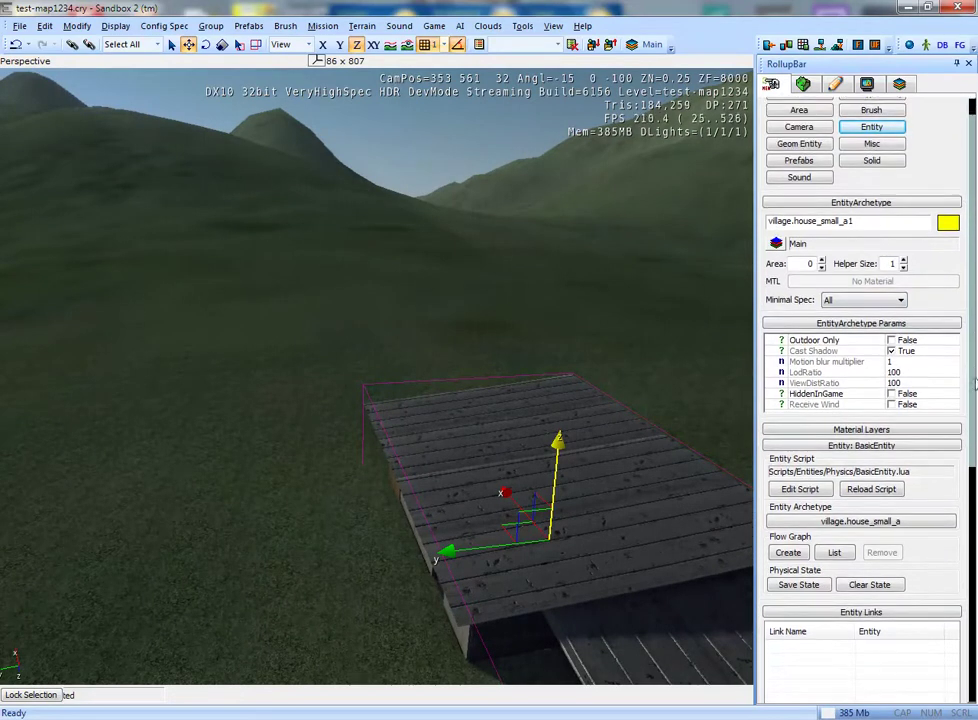
click(860, 429)
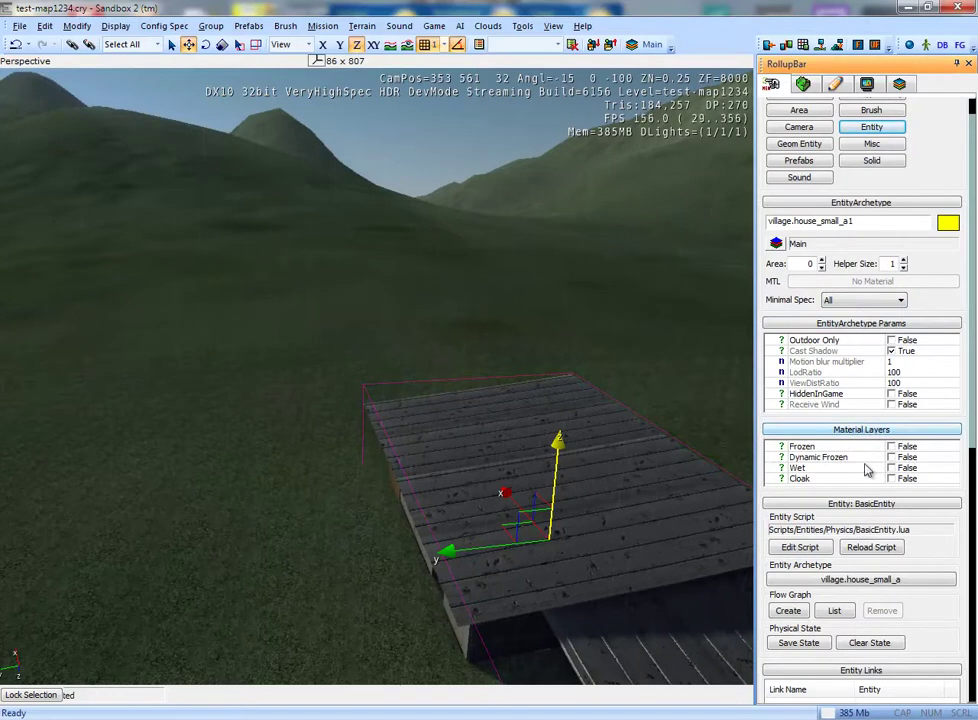
right_drag(350, 493, 378, 491)
click(858, 431)
click(858, 431)
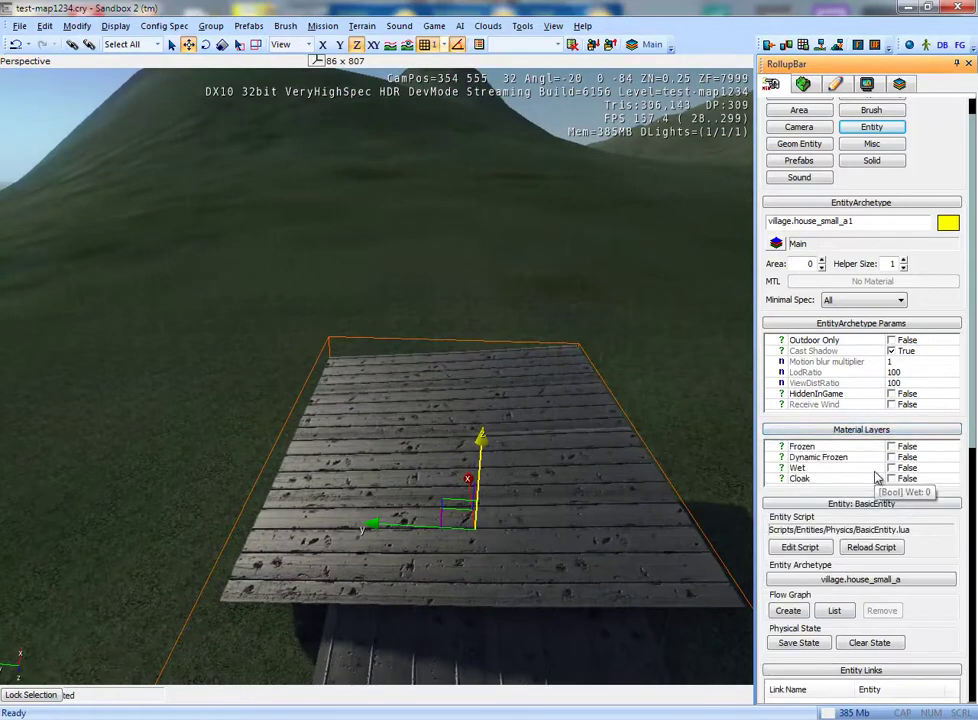
scroll(533, 530, up, 2)
scroll(533, 530, up, 2)
scroll(533, 528, up, 1)
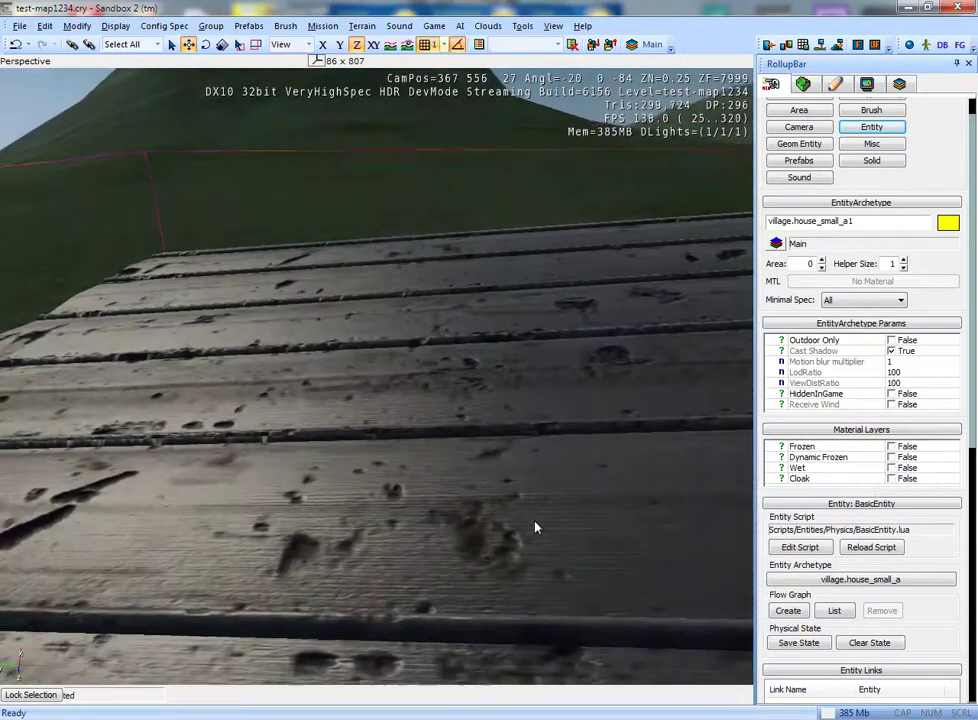
- Tick the Wet layer so the hut's planks turn dark and glossy, and inspect them
click(893, 469)
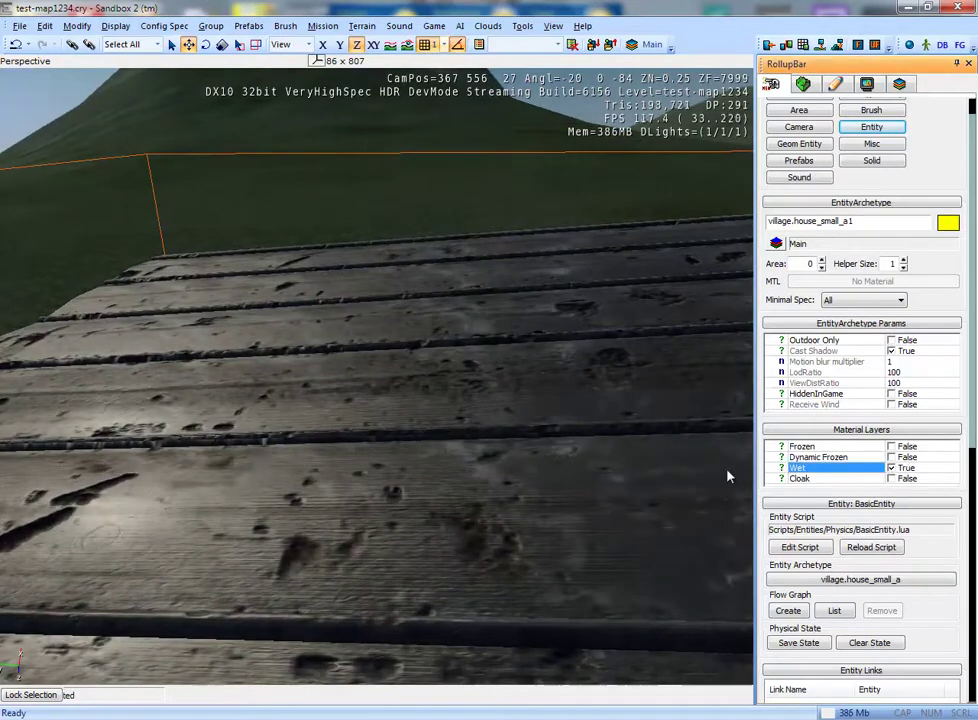
mouse_move(502, 476)
right_down()
mouse_move(517, 479)
mouse_move(493, 479)
mouse_move(455, 447)
mouse_move(501, 478)
mouse_move(459, 481)
mouse_move(546, 474)
mouse_move(477, 478)
mouse_move(507, 477)
mouse_move(498, 476)
right_up()
click(891, 468)
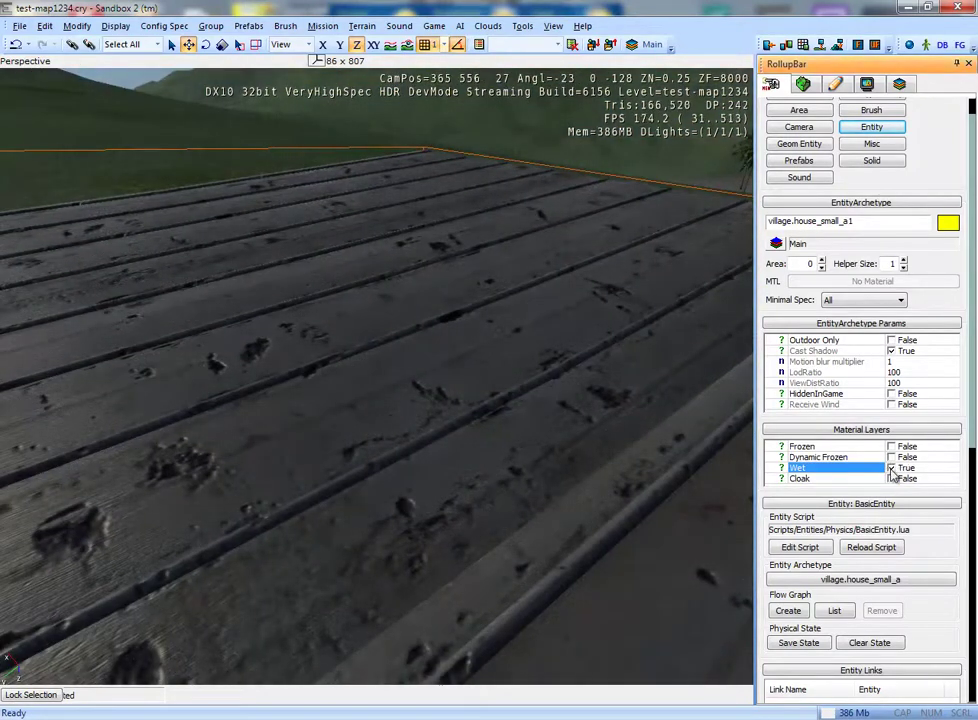
scroll(222, 415, down, 5)
scroll(222, 415, down, 3)
scroll(222, 415, down, 1)
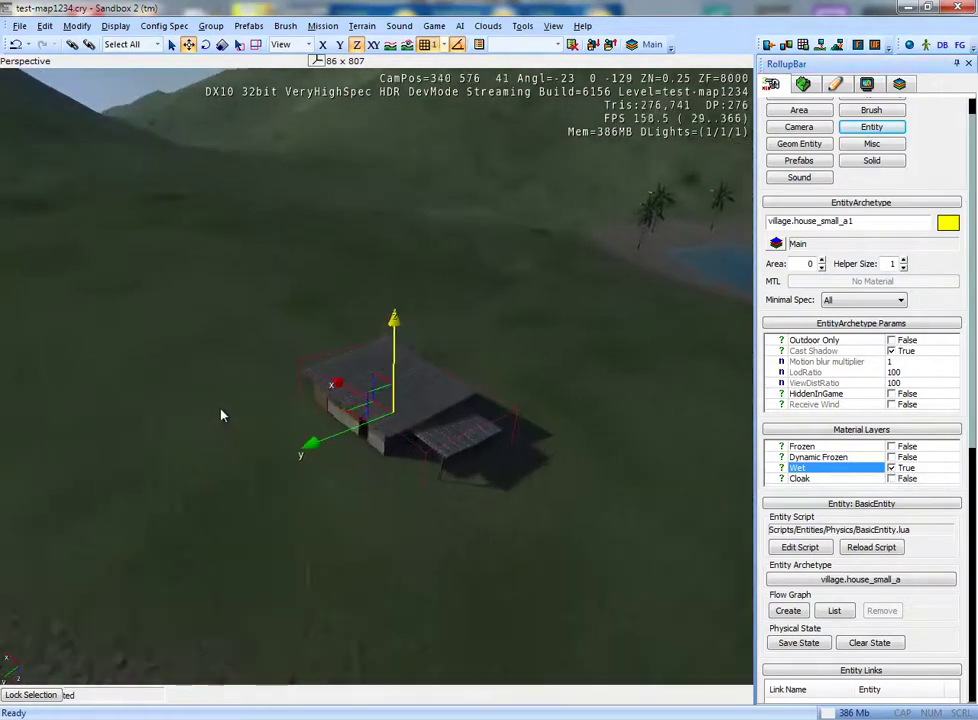
scroll(222, 415, up, 2)
- Reselect the hut and check that its Wet material layer is still on
click(222, 415)
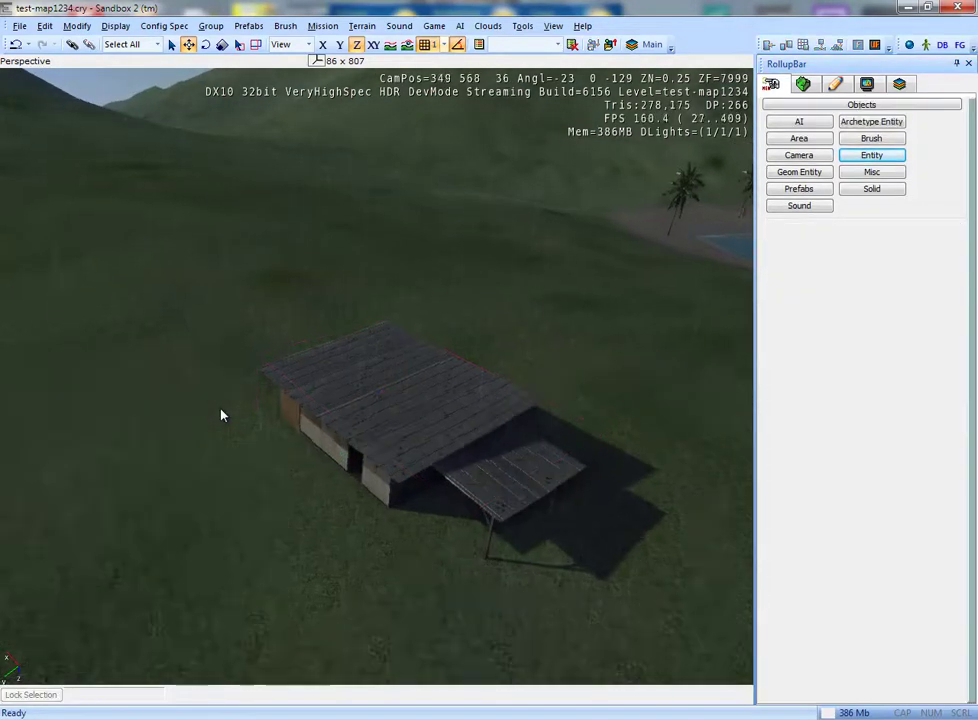
scroll(222, 415, up, 3)
scroll(222, 415, up, 2)
scroll(222, 415, down, 3)
scroll(222, 415, up, 1)
click(225, 412)
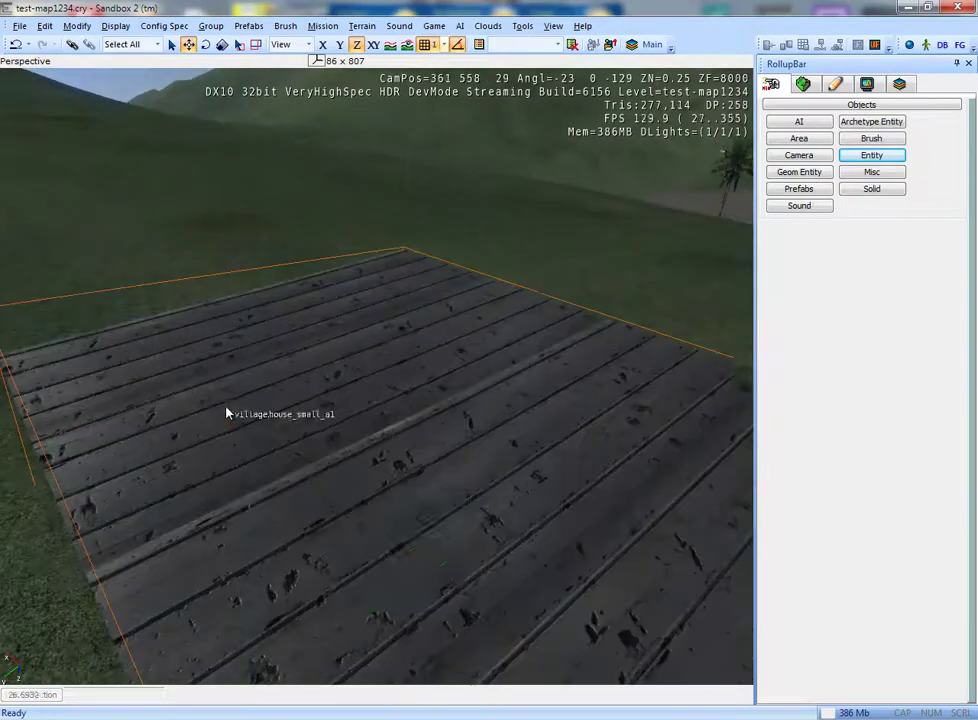
click(892, 499)
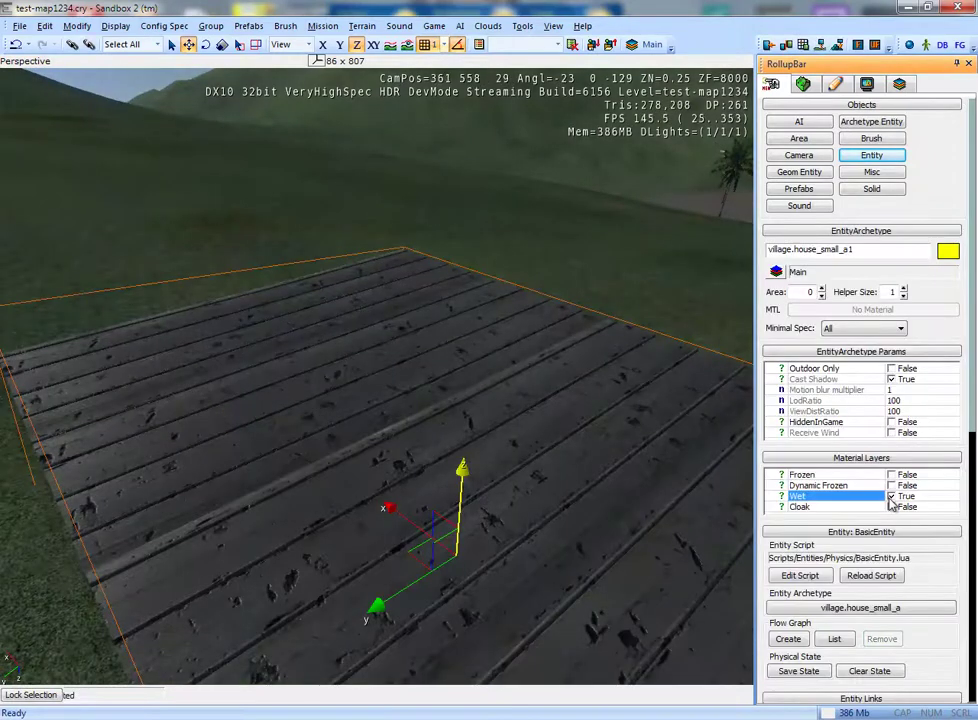
click(705, 300)
- Select the ParticleEffect1 entity in the sky and delete it
right_drag(648, 279, 565, 236)
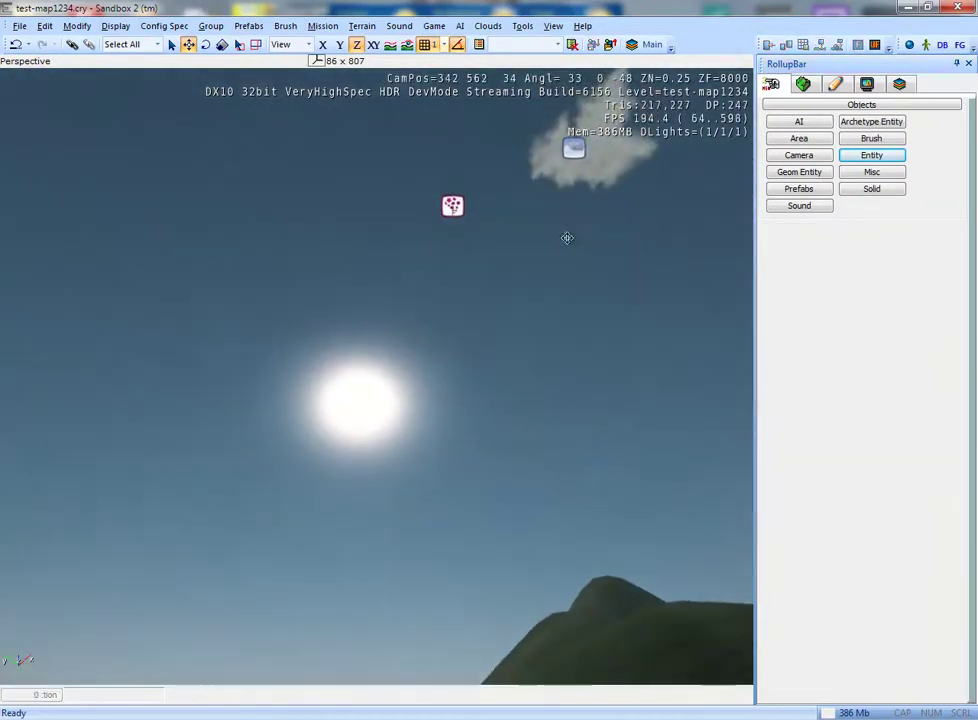
click(450, 205)
key(Delete)
key(Return)
- Fly past the hut and beach palms out over the open sea
right_drag(425, 293, 426, 293)
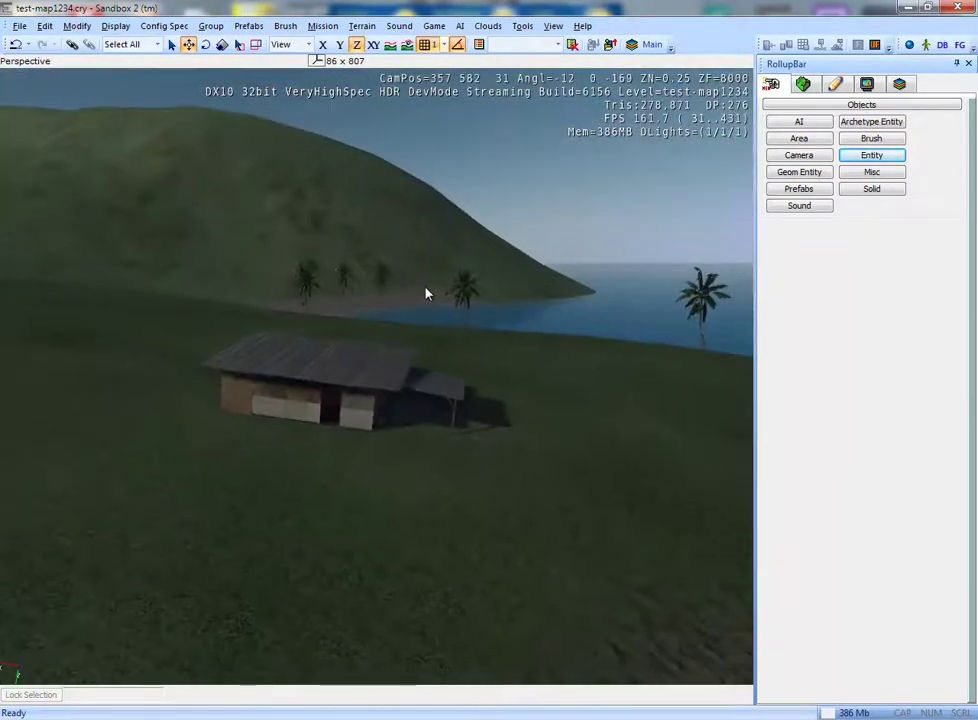
mouse_move(426, 293)
right_down()
mouse_move(605, 385)
mouse_move(600, 393)
right_up()
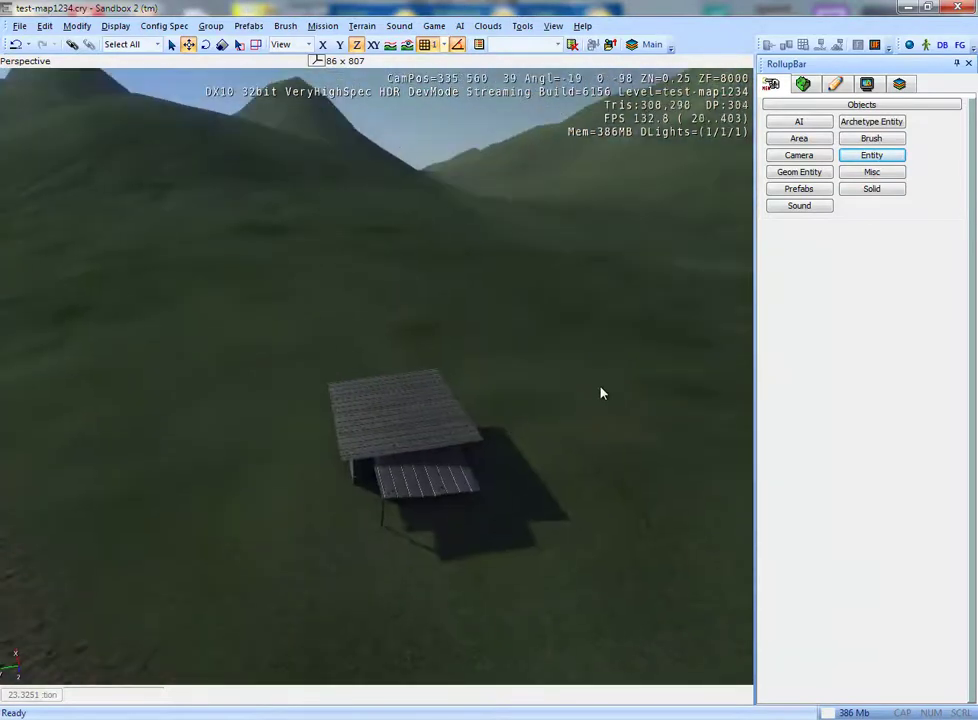
mouse_move(541, 360)
right_down()
mouse_move(506, 375)
mouse_move(524, 375)
mouse_move(493, 362)
mouse_move(561, 384)
mouse_move(478, 375)
mouse_move(518, 374)
right_up()
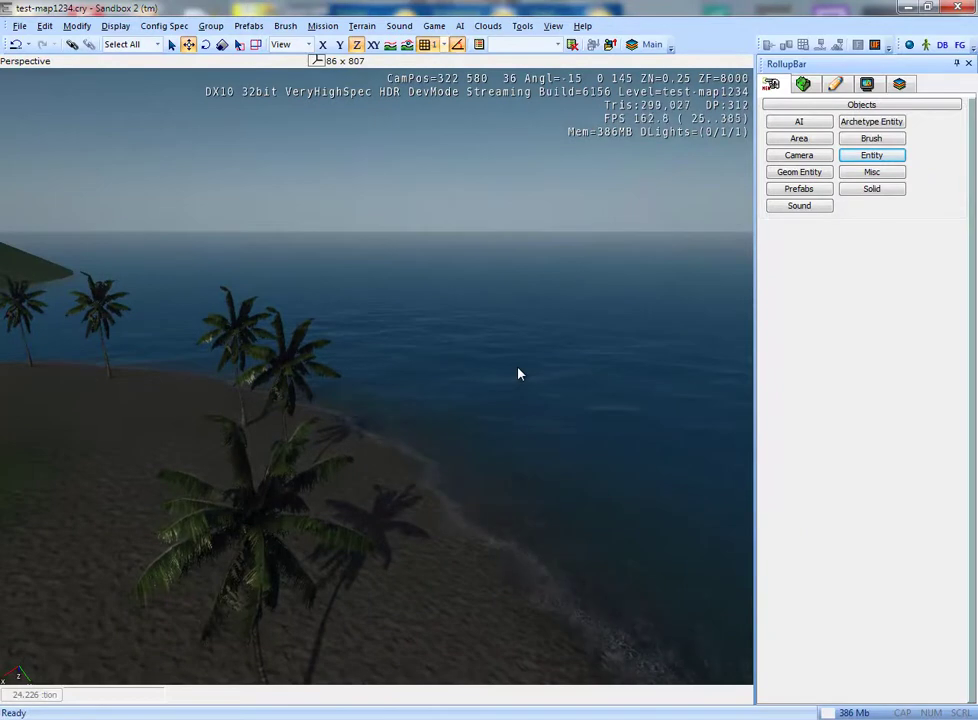
key(w)
mouse_move(518, 374)
right_down()
mouse_move(487, 367)
mouse_move(565, 389)
mouse_move(509, 360)
mouse_move(520, 375)
mouse_move(141, 352)
mouse_move(594, 449)
mouse_move(561, 432)
right_up()
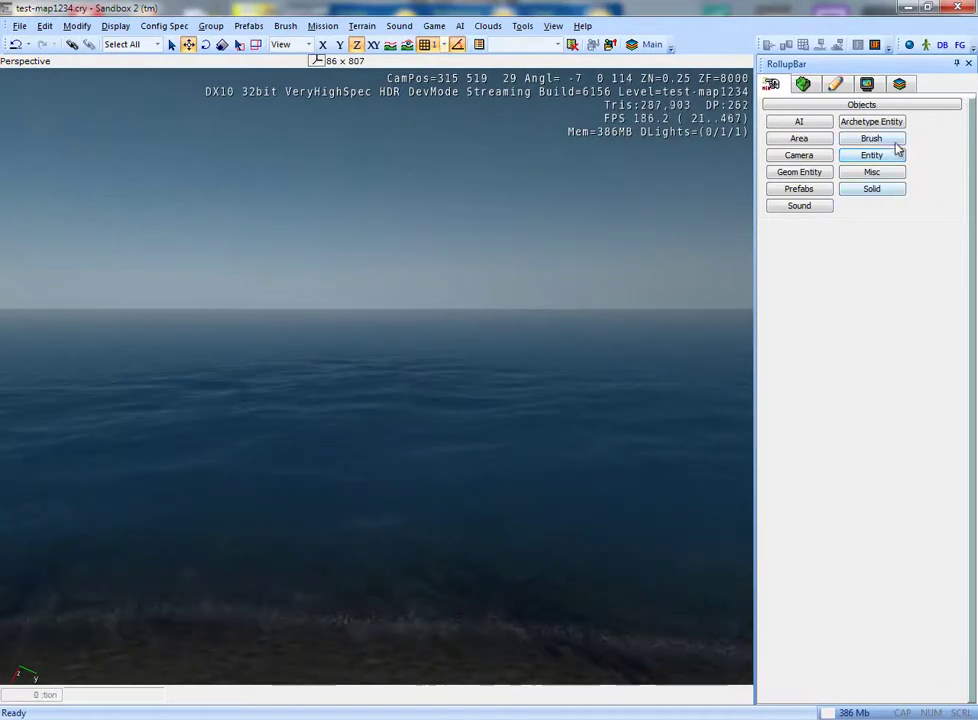
- Browse the object categories, then open the Terrain Environment settings for fog, sky box, ocean and moon
mouse_move(495, 408)
right_down()
mouse_move(452, 419)
mouse_move(740, 291)
right_up()
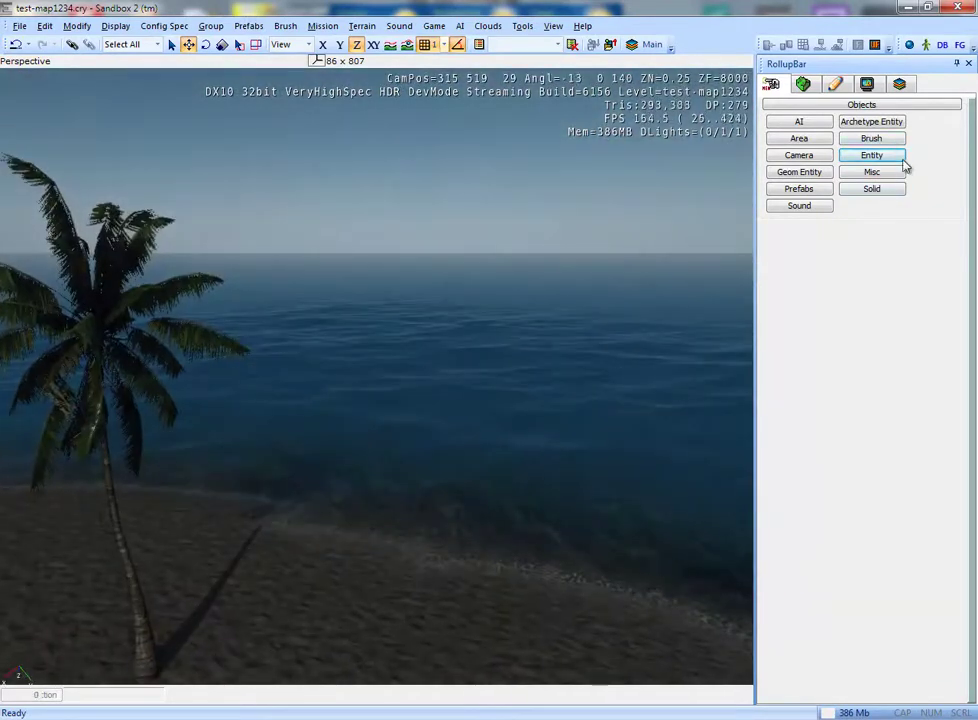
click(900, 159)
click(872, 174)
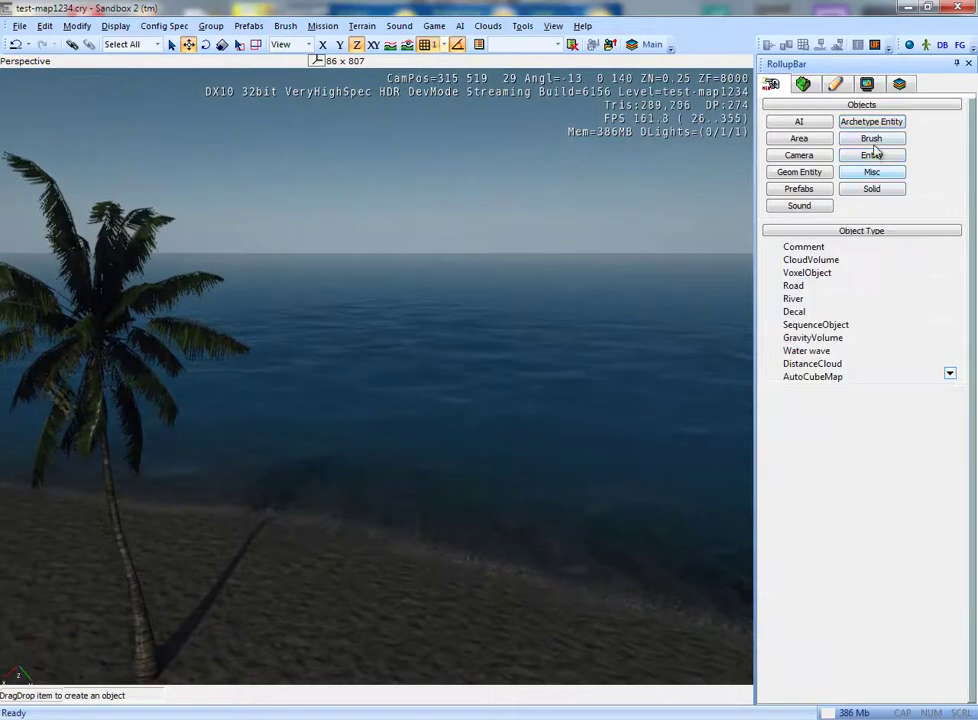
click(871, 138)
click(871, 188)
click(799, 188)
click(806, 176)
click(803, 85)
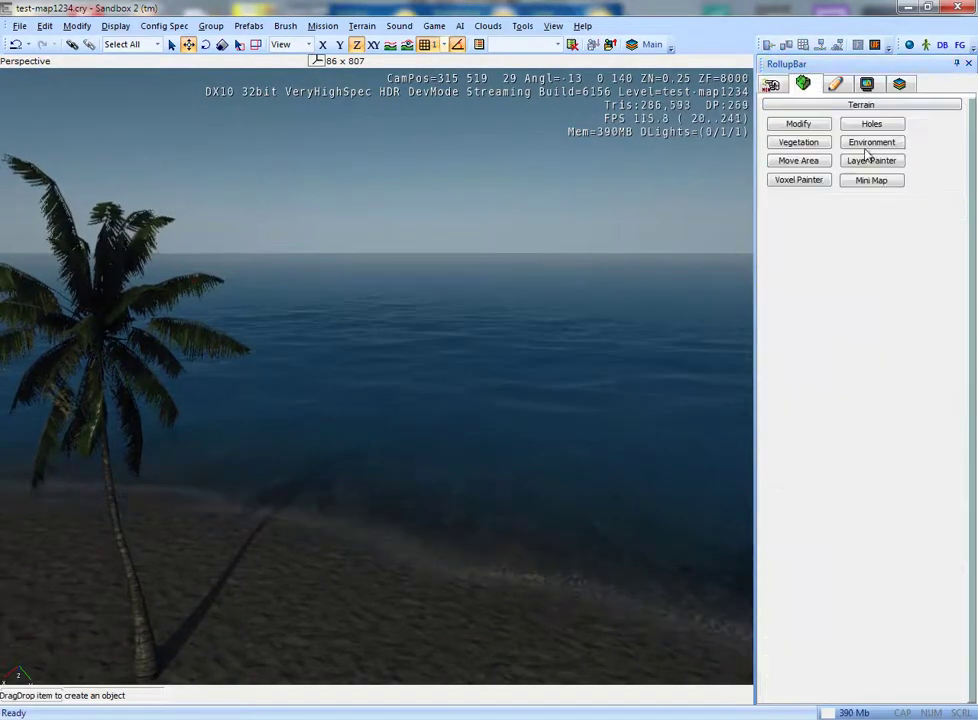
click(868, 145)
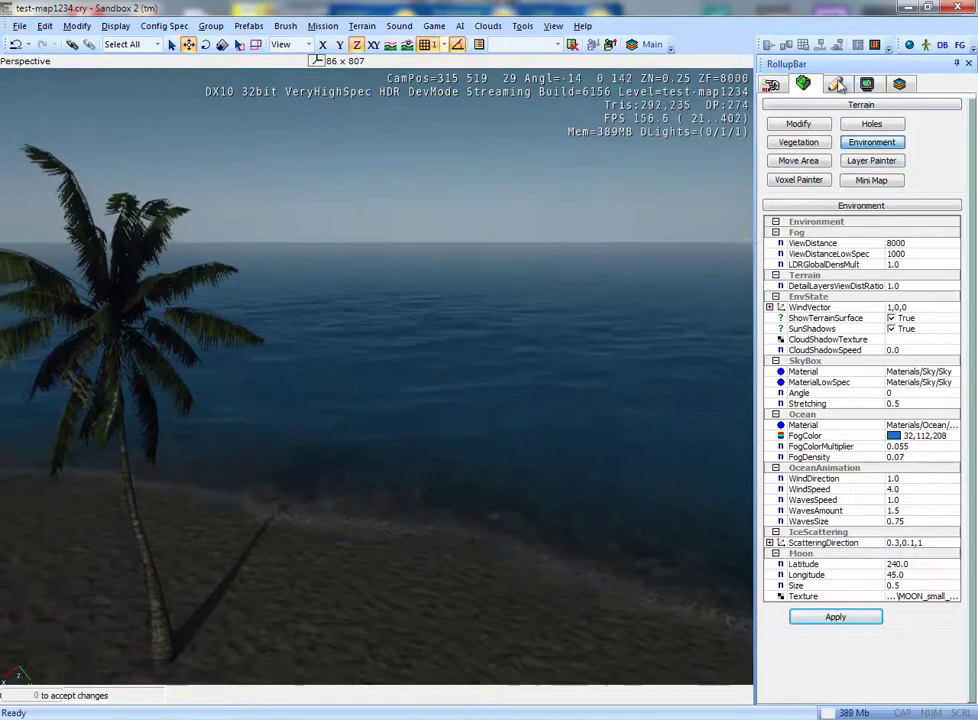
click(771, 84)
click(803, 84)
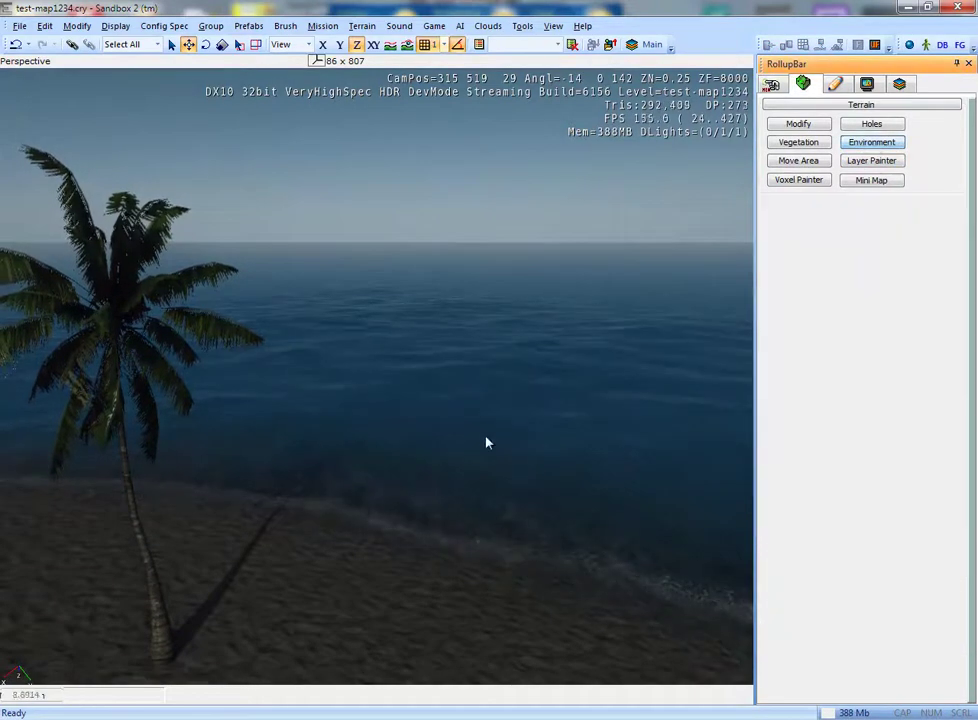
click(886, 148)
mouse_move(672, 358)
right_down()
mouse_move(655, 390)
mouse_move(672, 383)
mouse_move(653, 388)
right_up()
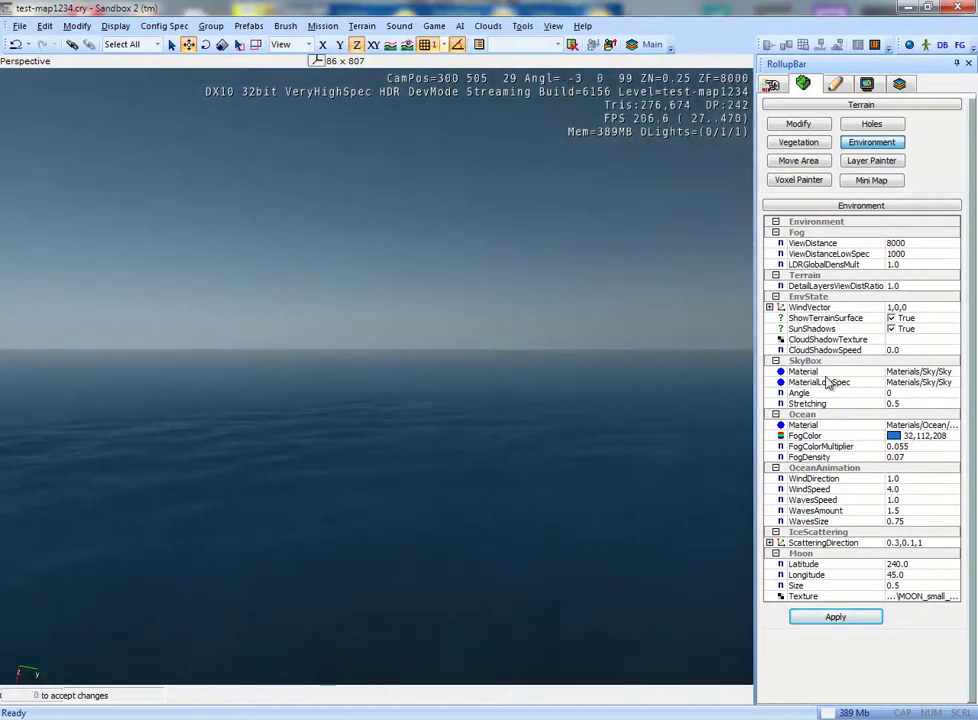
mouse_move(444, 455)
right_down()
mouse_move(422, 461)
mouse_move(431, 461)
right_up()
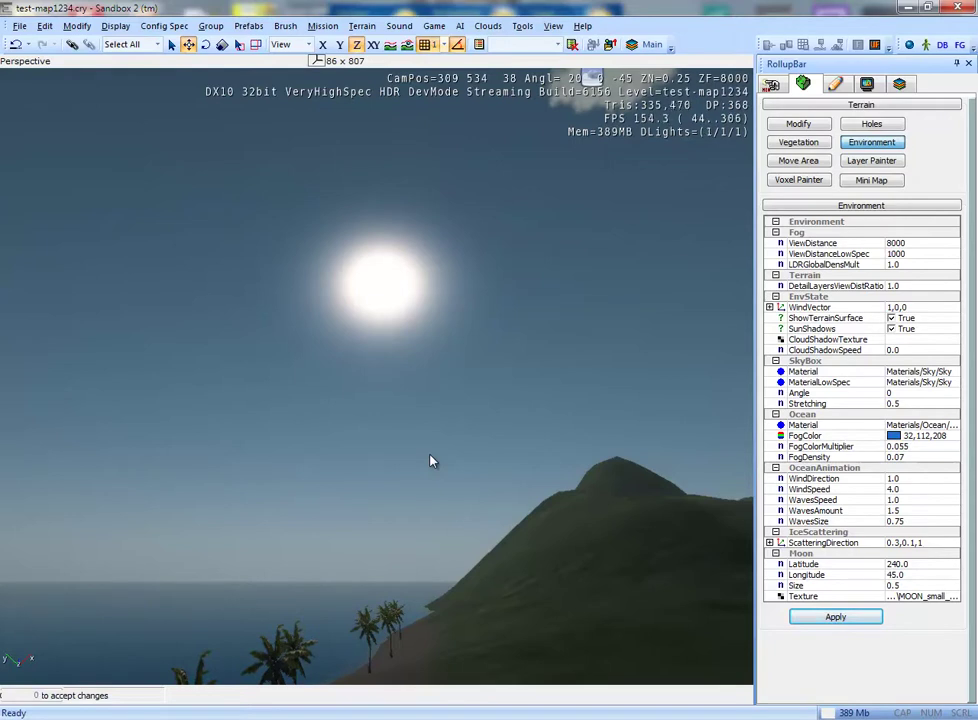
mouse_move(430, 461)
right_down()
mouse_move(448, 466)
mouse_move(431, 459)
mouse_move(456, 450)
right_up()
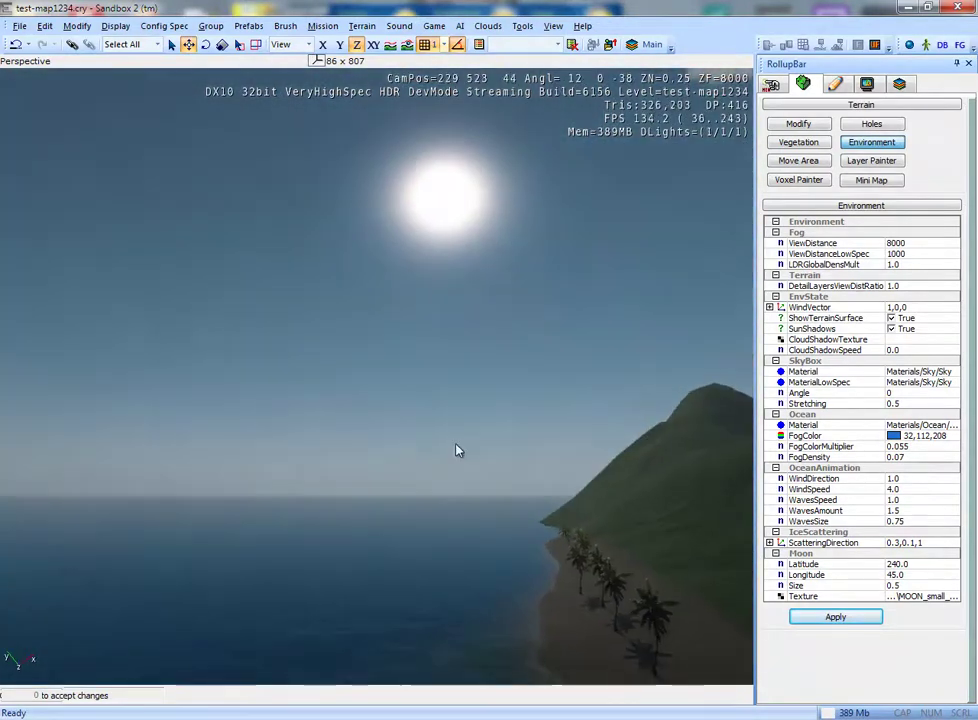
right_drag(640, 370, 498, 365)
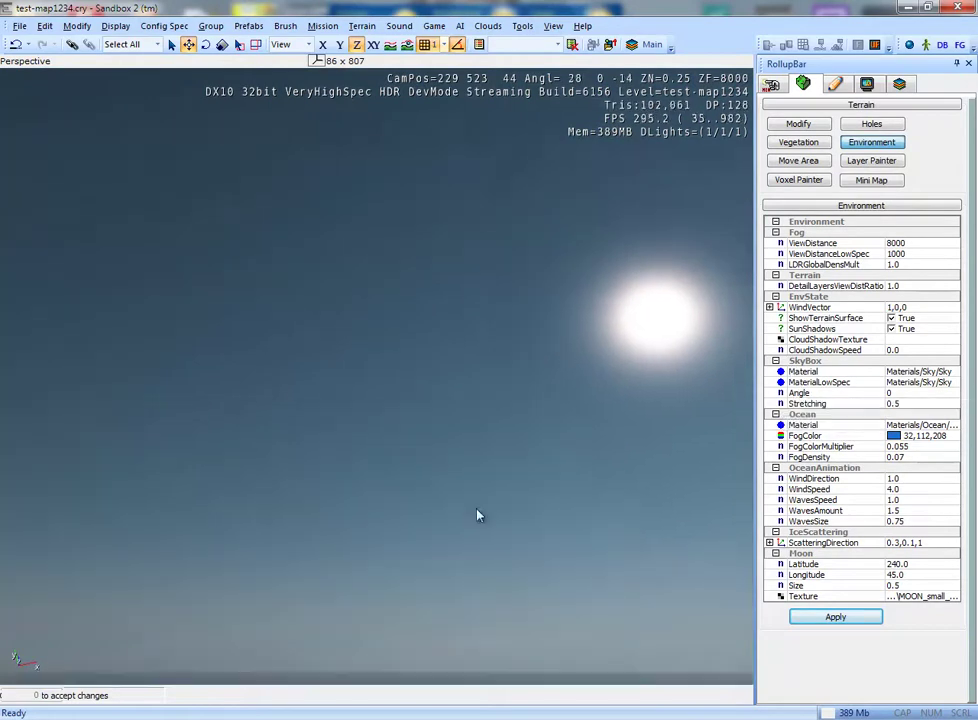
right_drag(478, 515, 848, 416)
right_drag(476, 379, 704, 351)
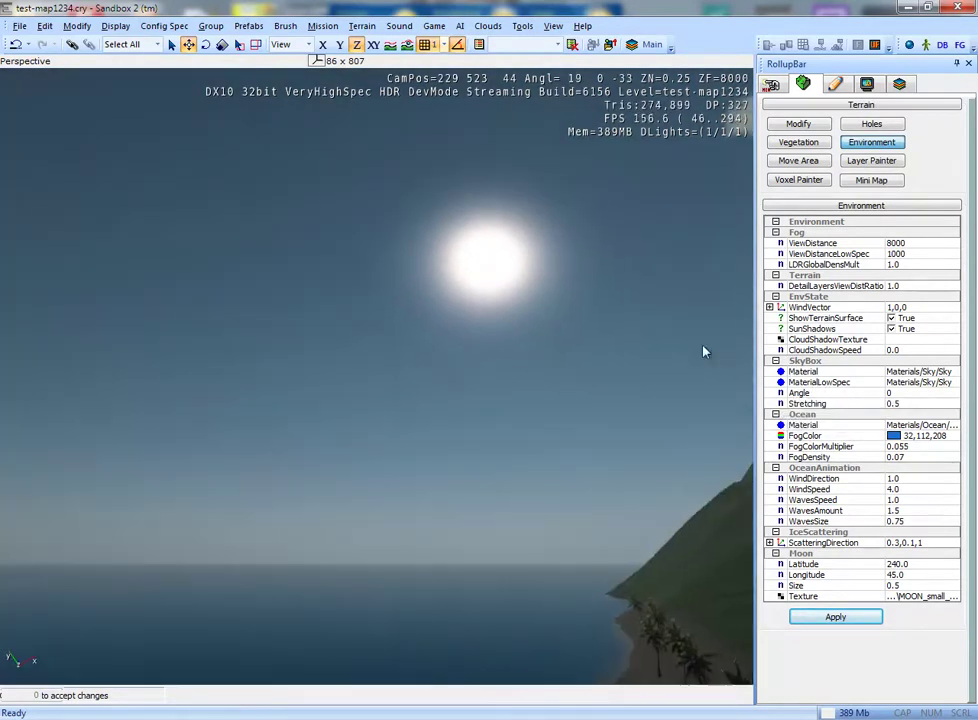
click(906, 372)
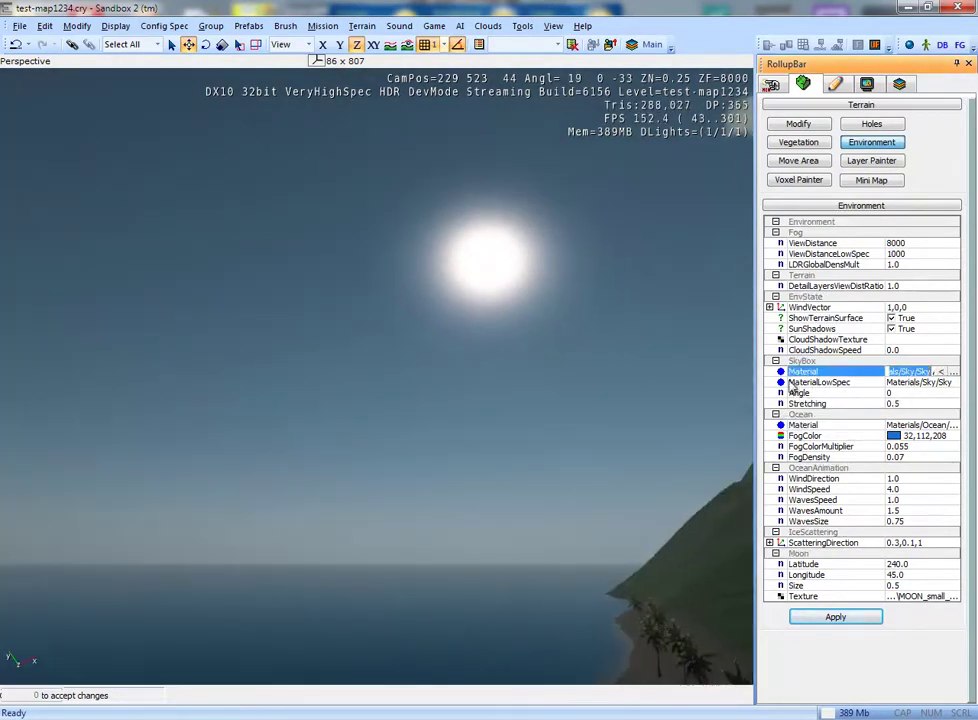
- Assign Materials/Sky/day2 from the Sky materials as the skybox material, then close the material browser
click(954, 372)
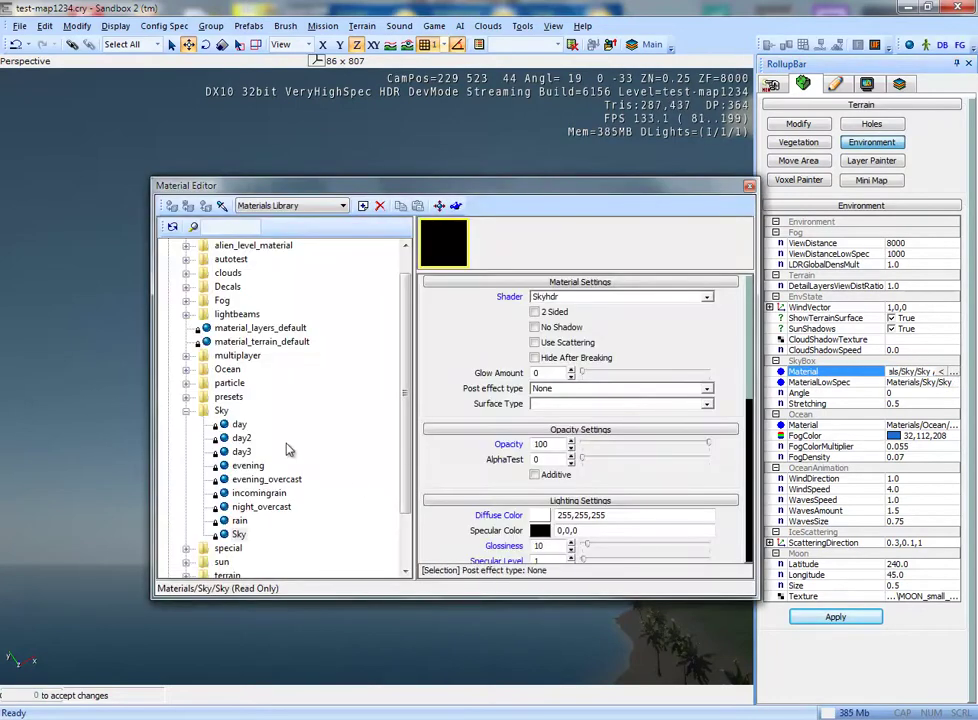
scroll(752, 368, down, 2)
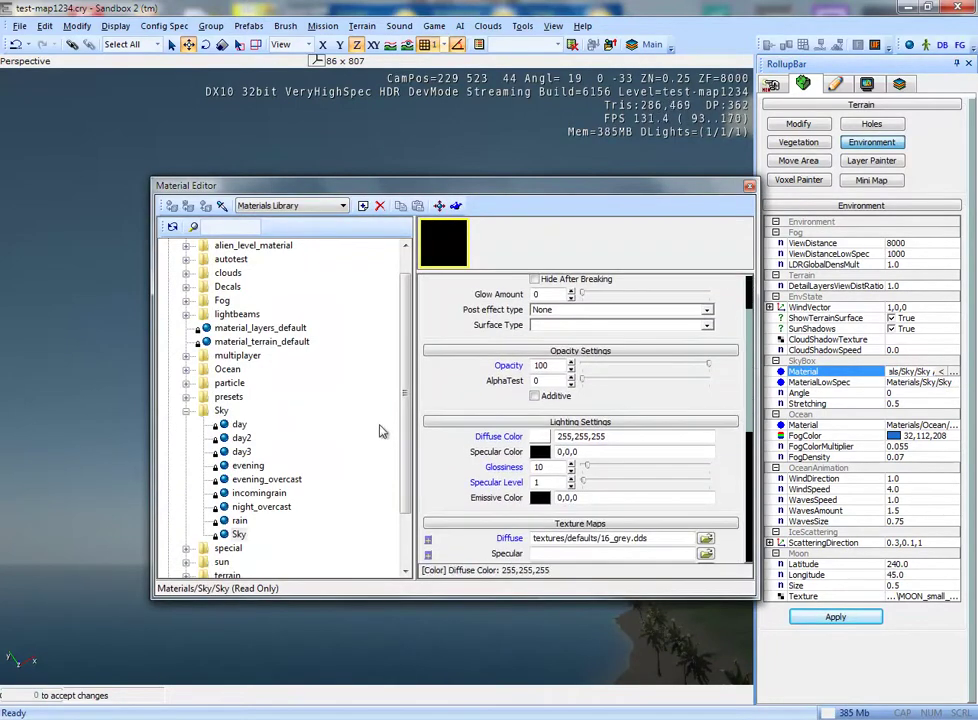
drag(405, 399, 408, 470)
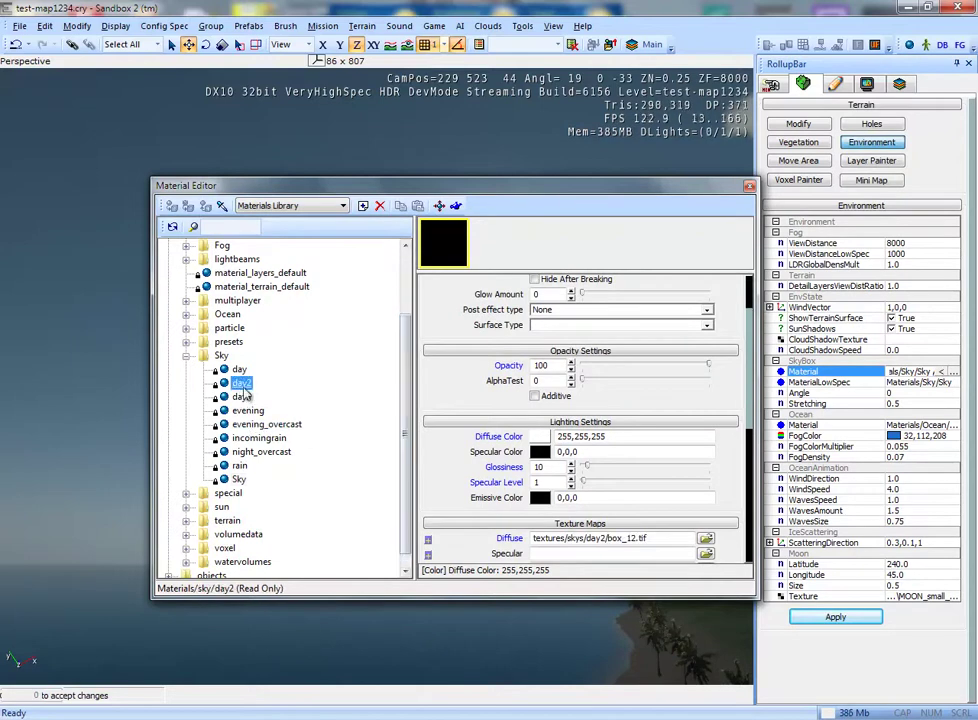
scroll(580, 430, down, 4)
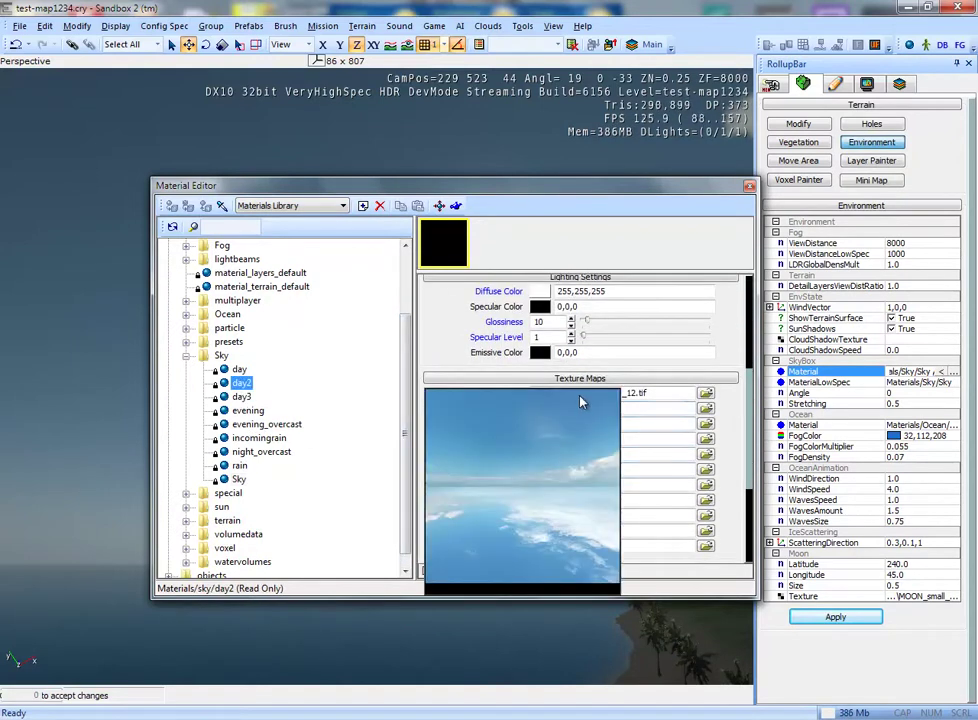
click(242, 397)
mouse_move(573, 400)
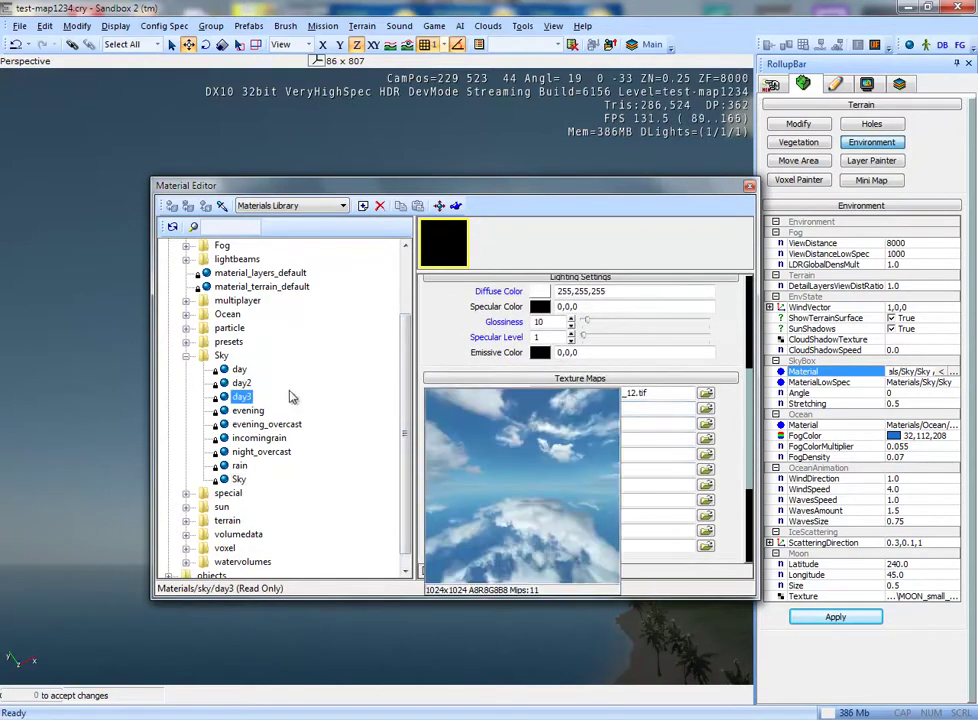
click(241, 383)
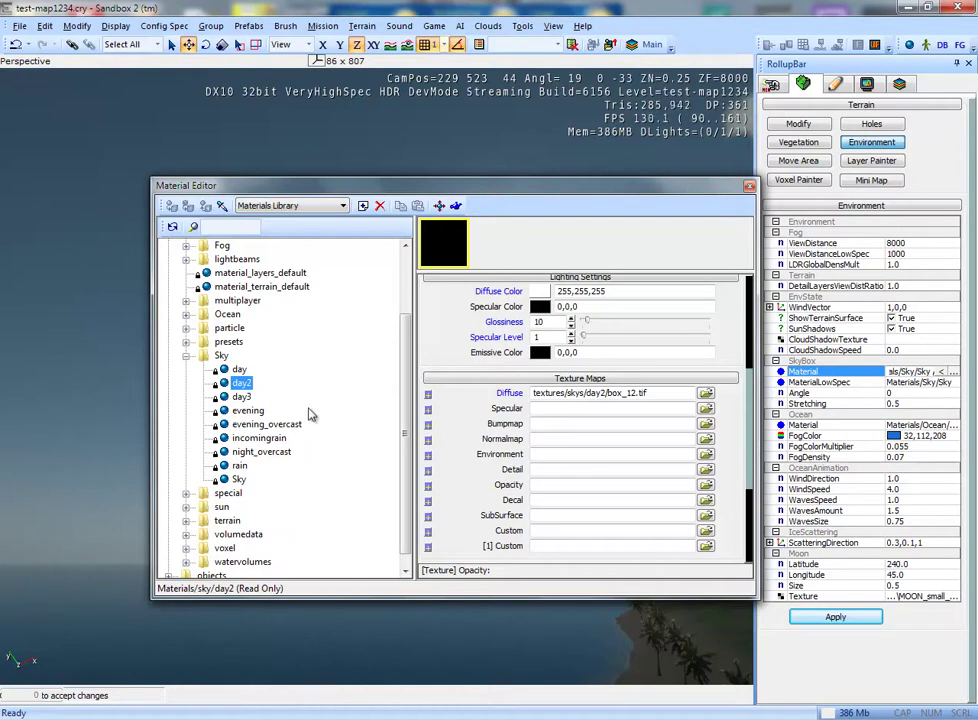
scroll(401, 427, up, 2)
scroll(398, 440, down, 2)
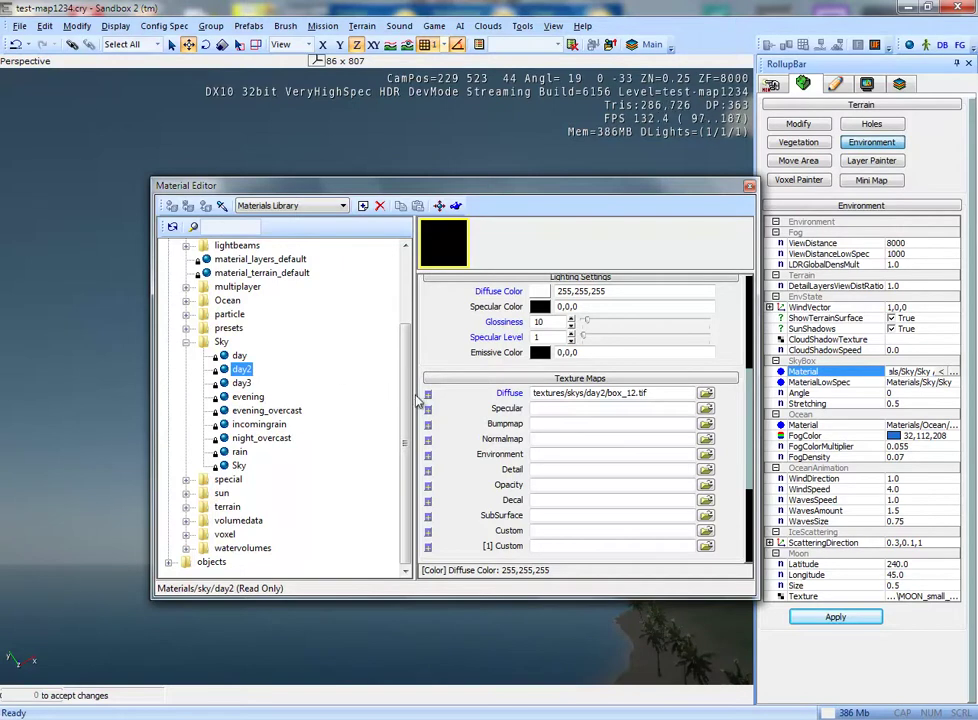
scroll(413, 345, up, 2)
scroll(413, 345, down, 2)
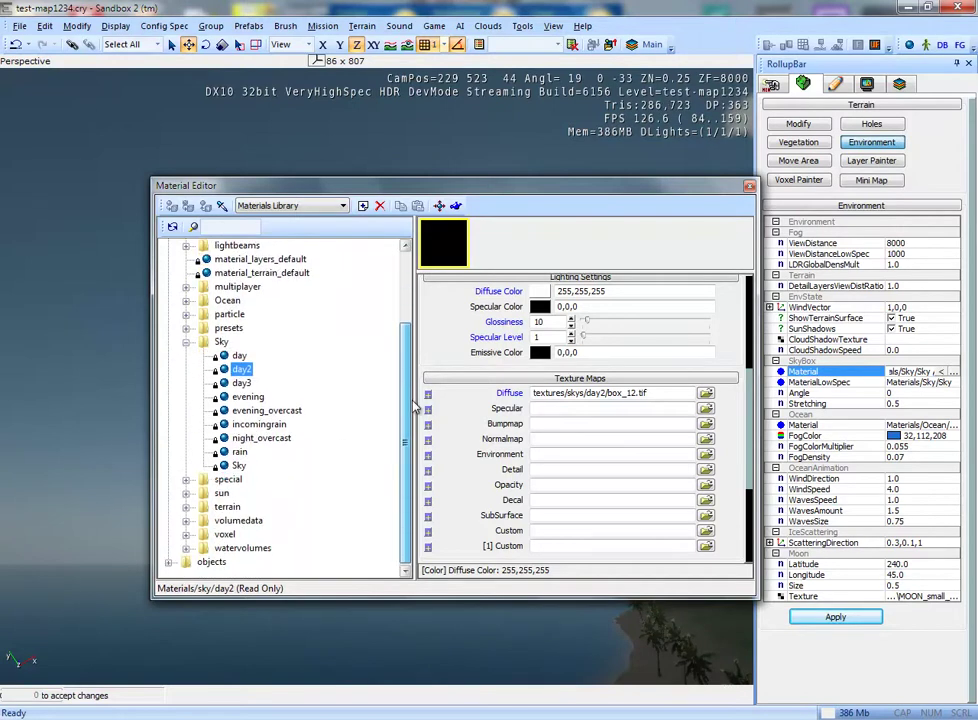
click(750, 188)
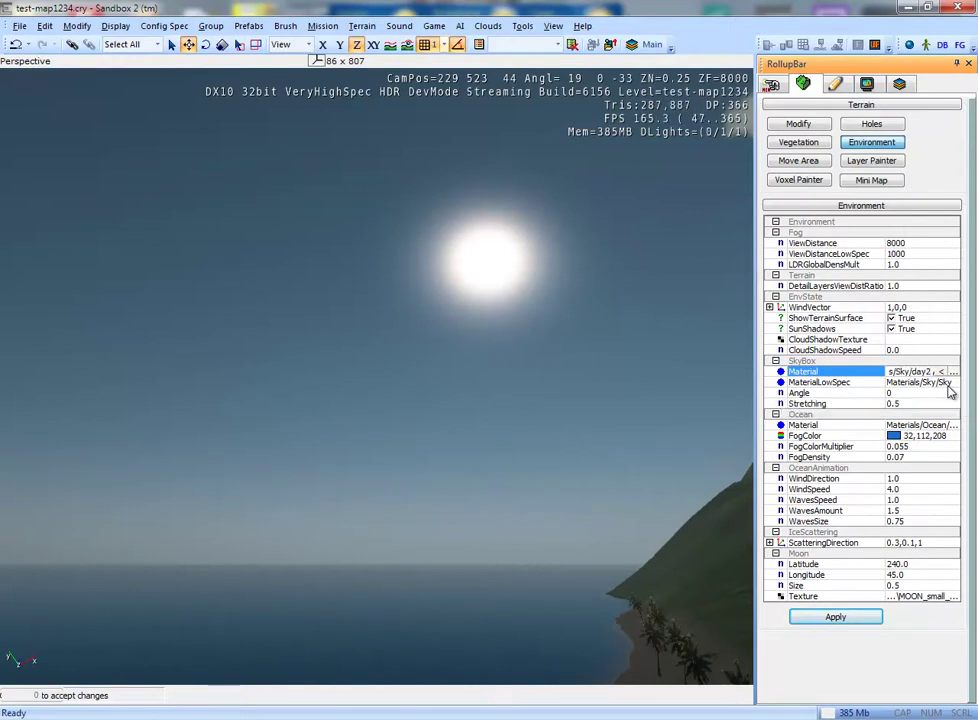
- Apply the new skybox and look around at the clouds, sun, hillside, beach and ocean
click(833, 619)
mouse_move(464, 526)
right_down()
mouse_move(520, 512)
mouse_move(436, 394)
mouse_move(392, 390)
right_up()
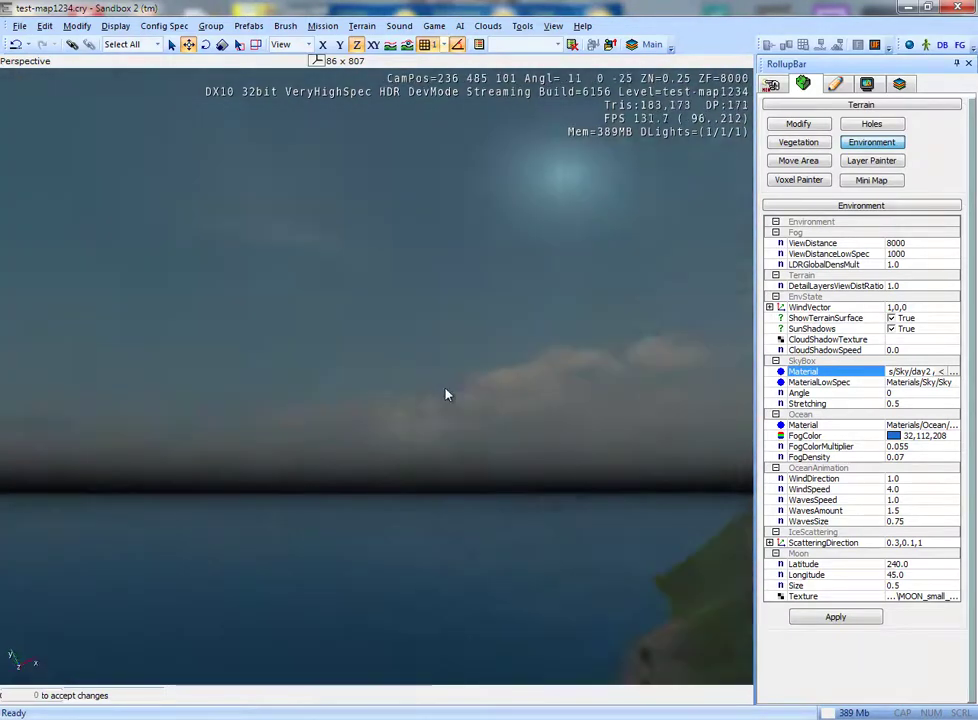
right_drag(392, 390, 445, 393)
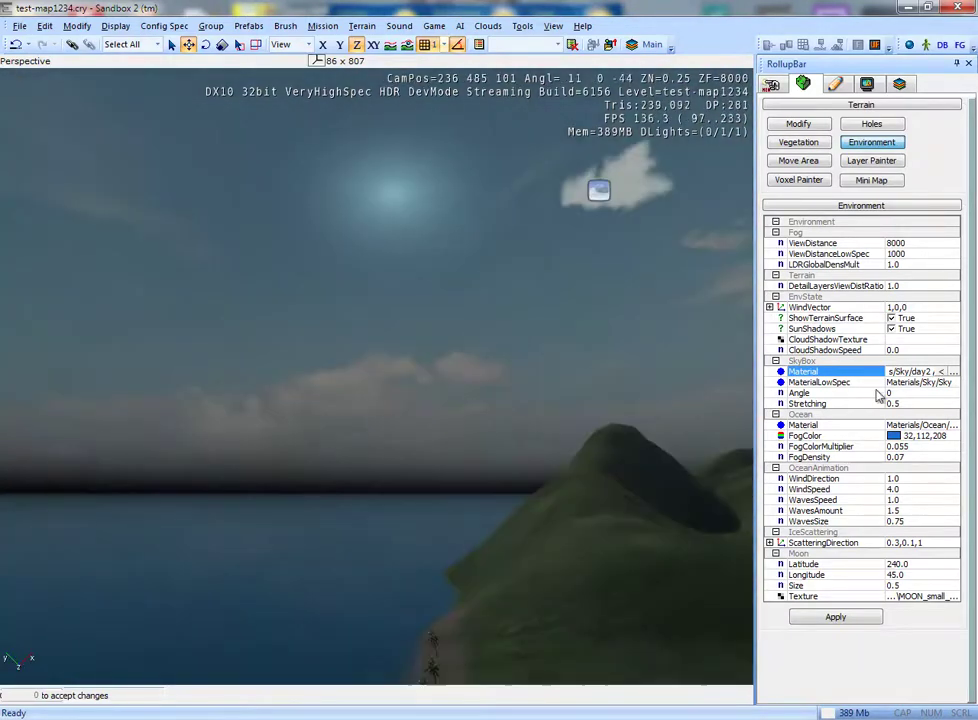
double_click(923, 371)
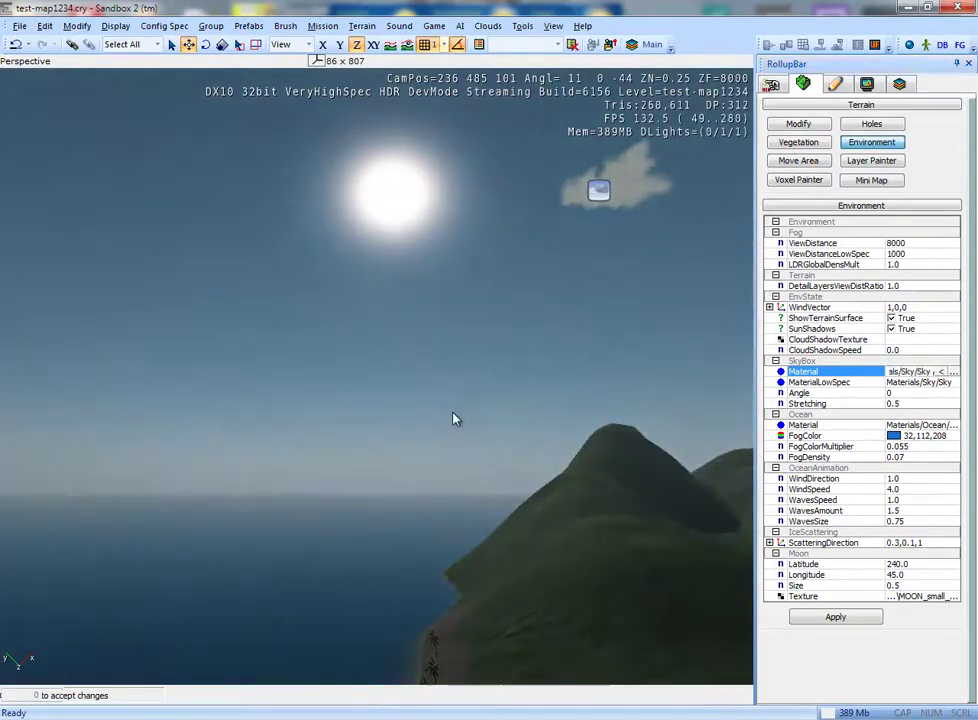
mouse_move(454, 417)
right_down()
mouse_move(546, 477)
mouse_move(543, 486)
mouse_move(524, 479)
right_up()
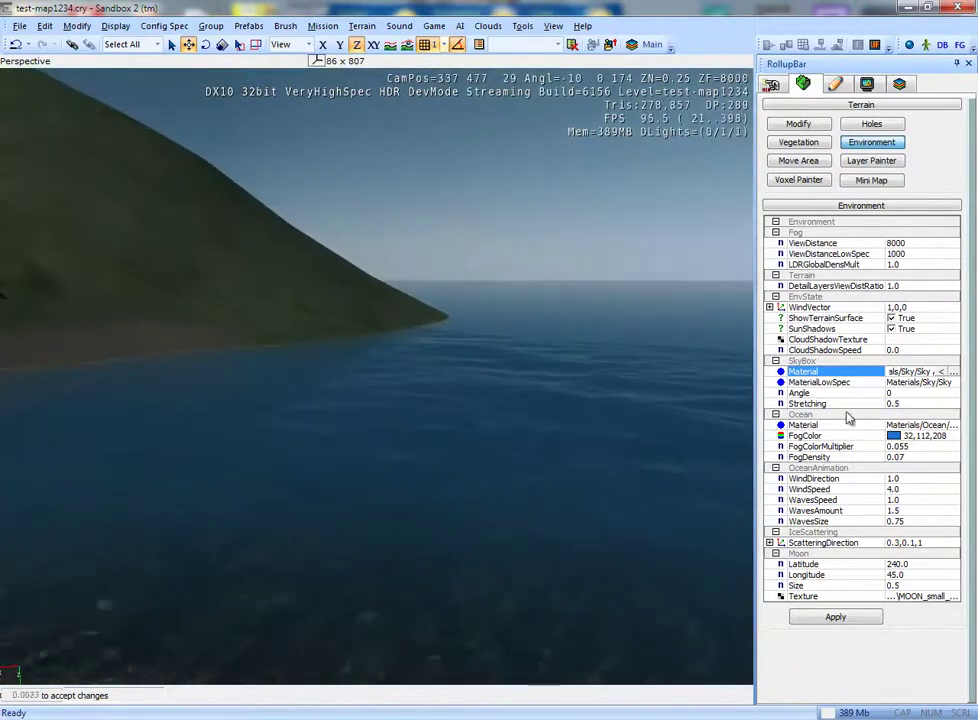
right_drag(590, 452, 611, 450)
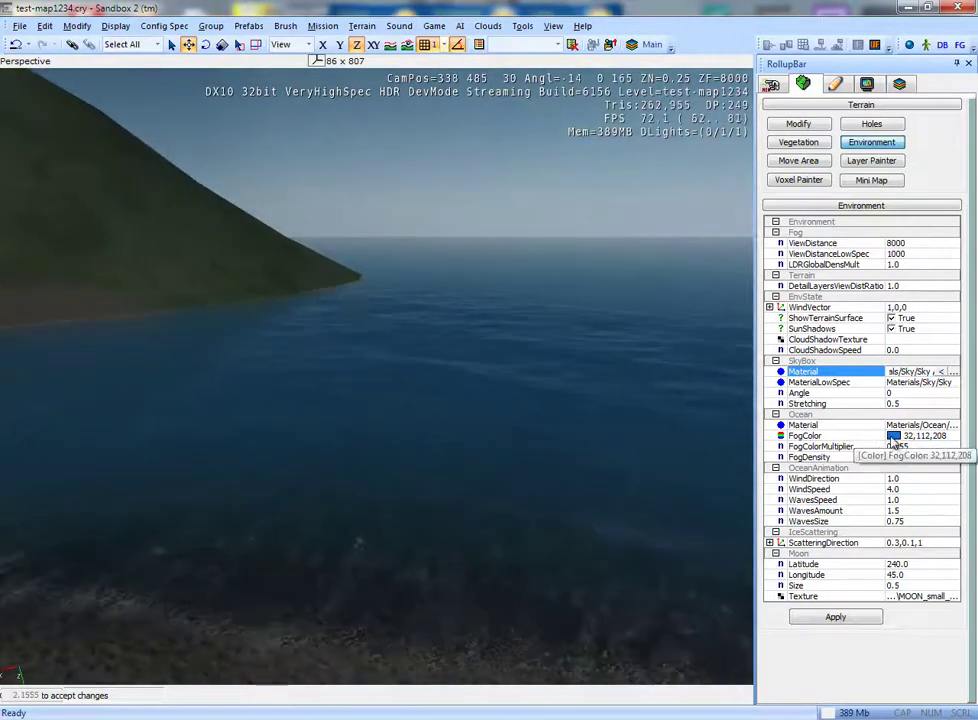
- Set the ocean fog colour to dark blue 13,44,81
click(896, 437)
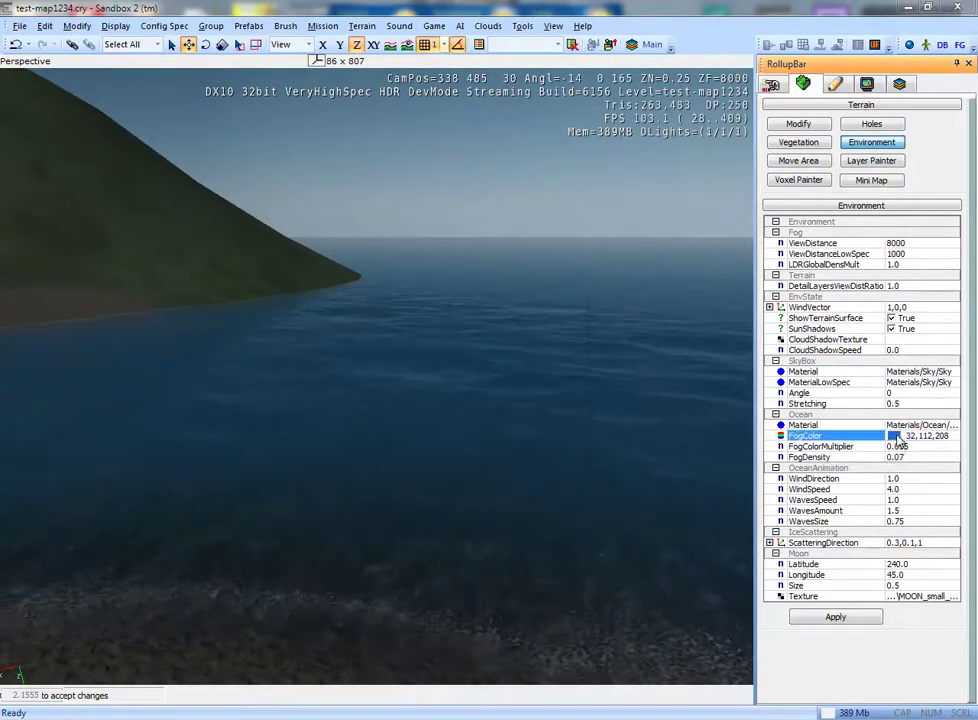
click(895, 437)
mouse_move(567, 338)
mouse_down()
mouse_move(570, 380)
mouse_move(568, 277)
mouse_up()
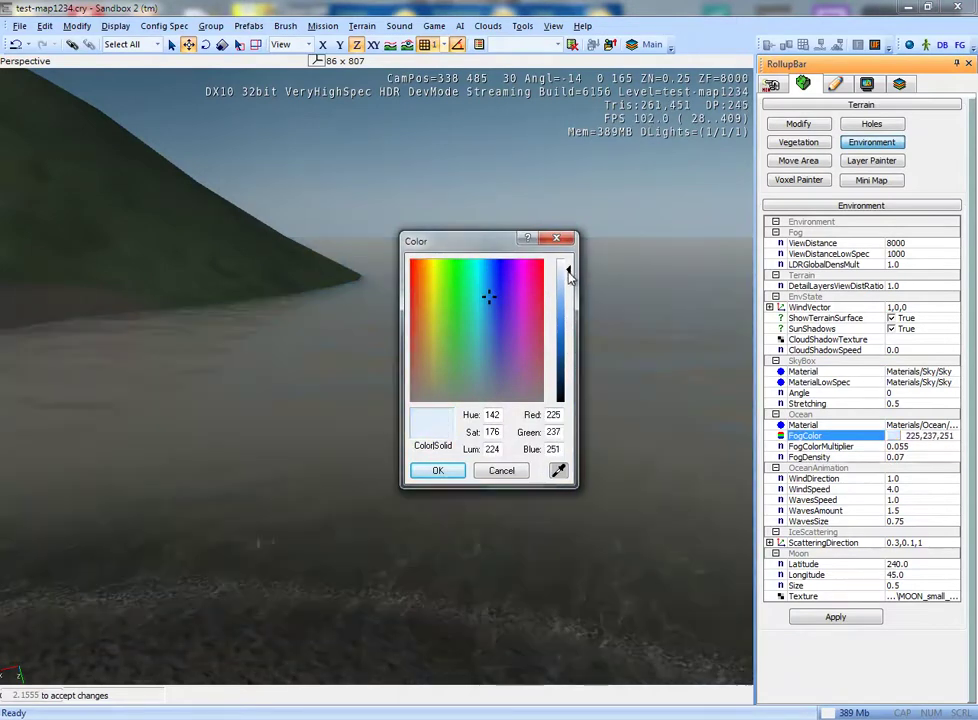
click(567, 378)
click(464, 472)
- Turn the view toward the open sea to check the darker water
mouse_move(426, 485)
right_down()
mouse_move(612, 491)
mouse_move(631, 510)
right_up()
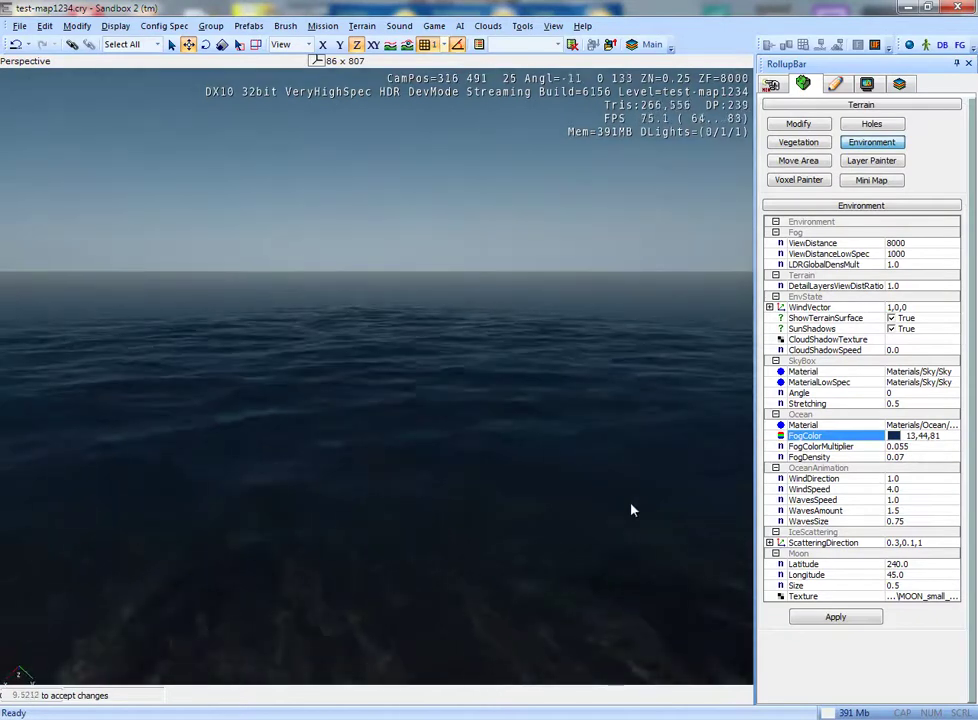
scroll(631, 510, up, 2)
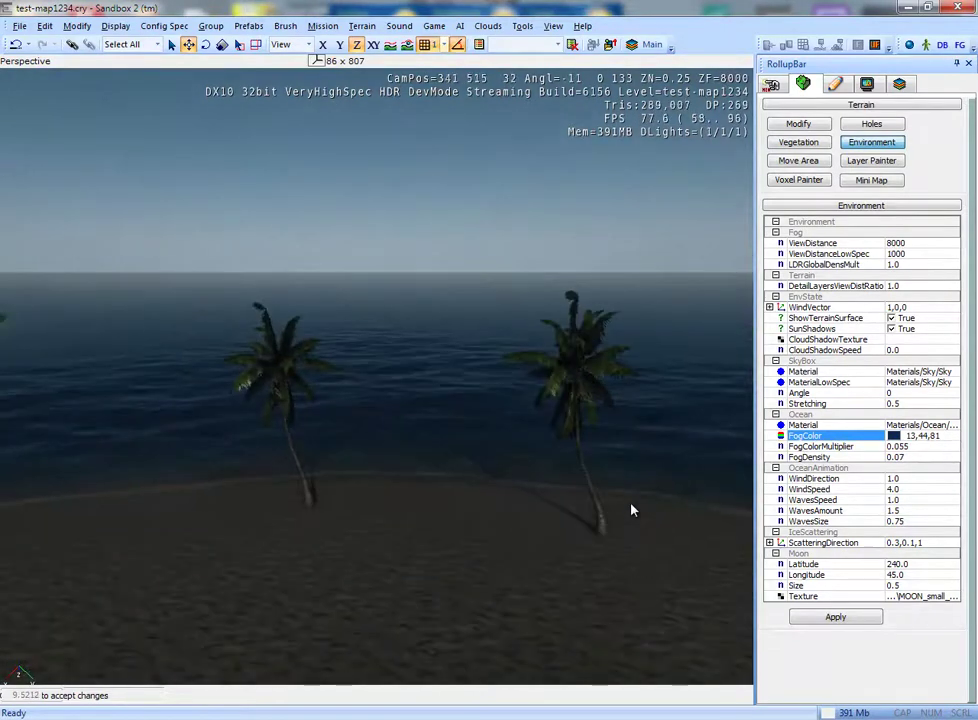
scroll(631, 510, up, 1)
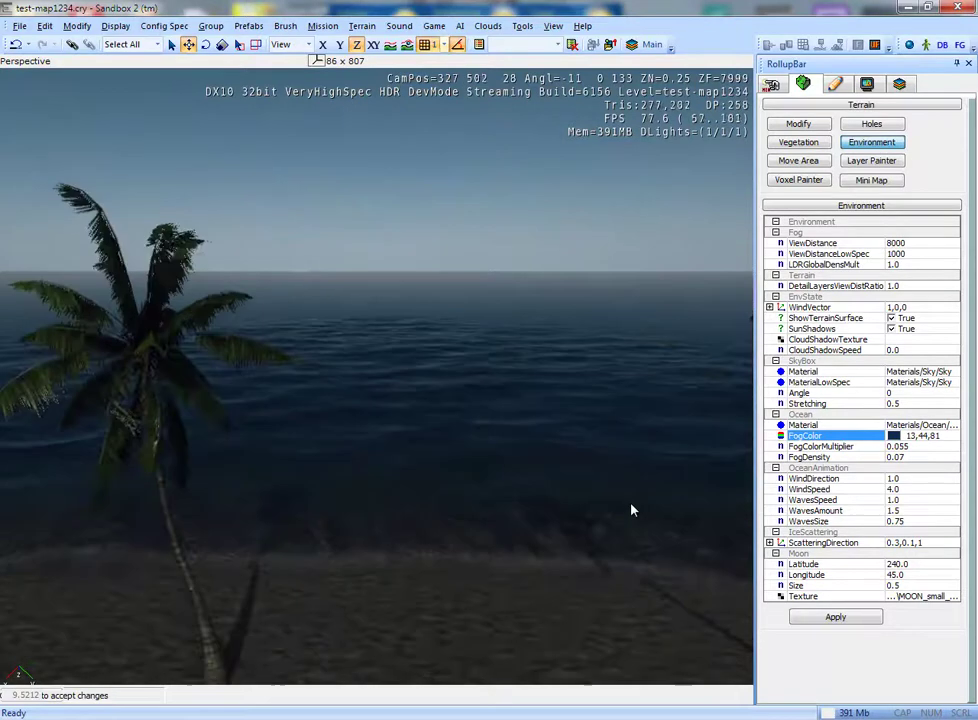
- Set ocean wind direction to 1.4 and wind speed to 1 while viewing the sea
key(s)
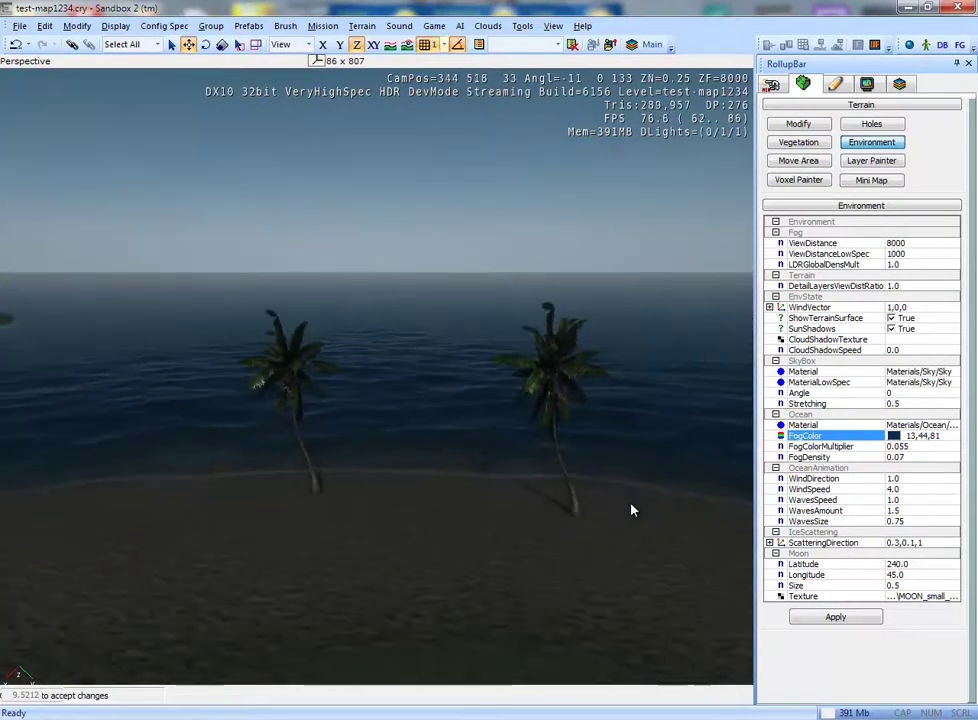
key(w)
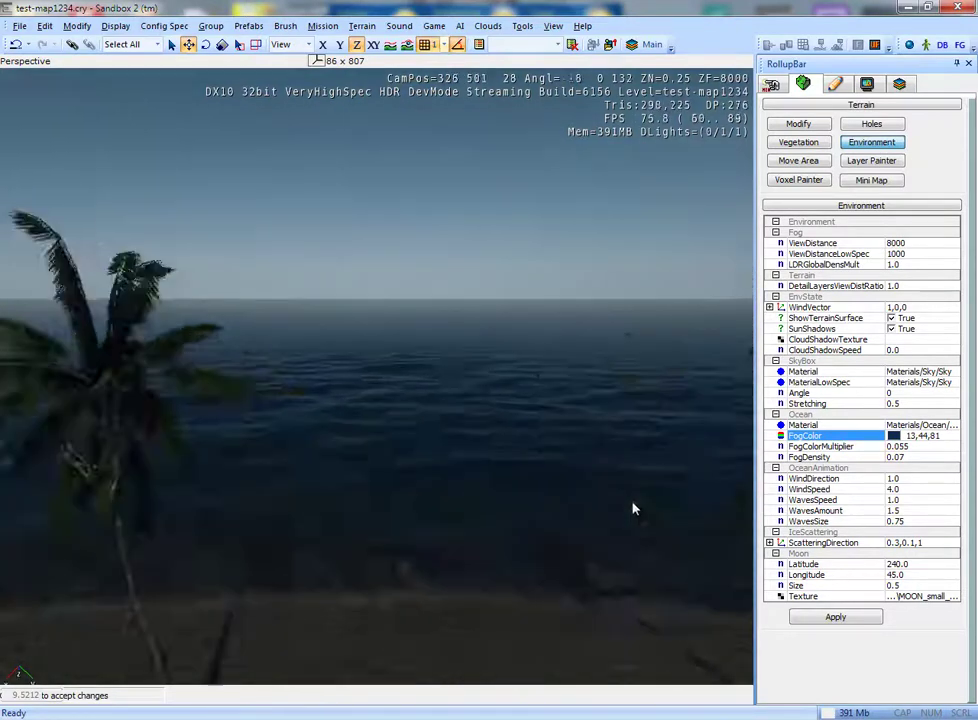
click(897, 478)
text(1.4)
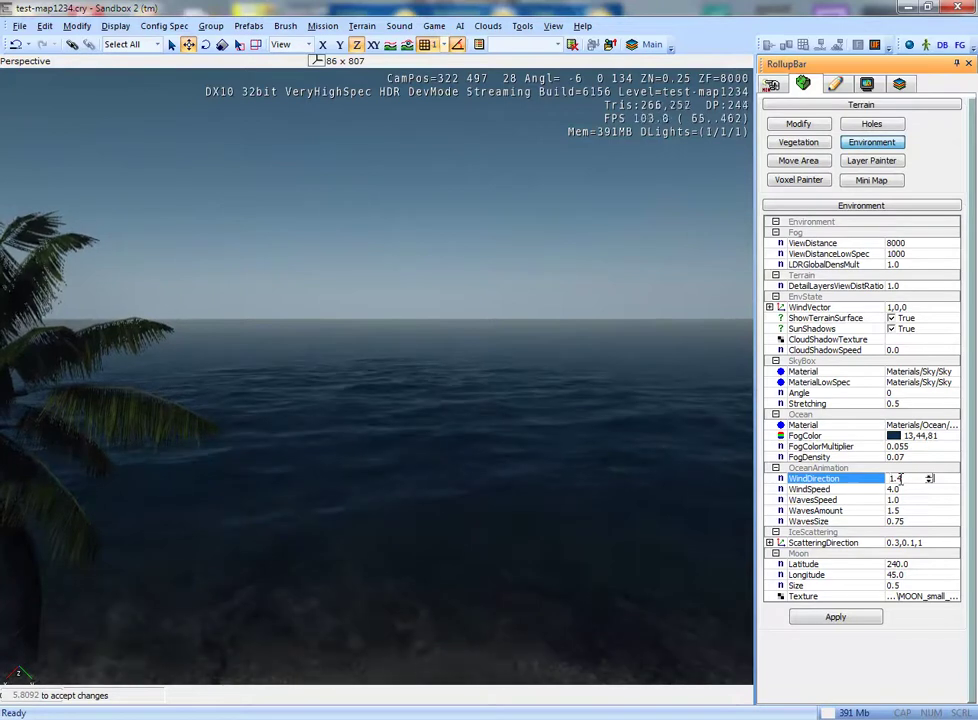
right_drag(585, 490, 759, 499)
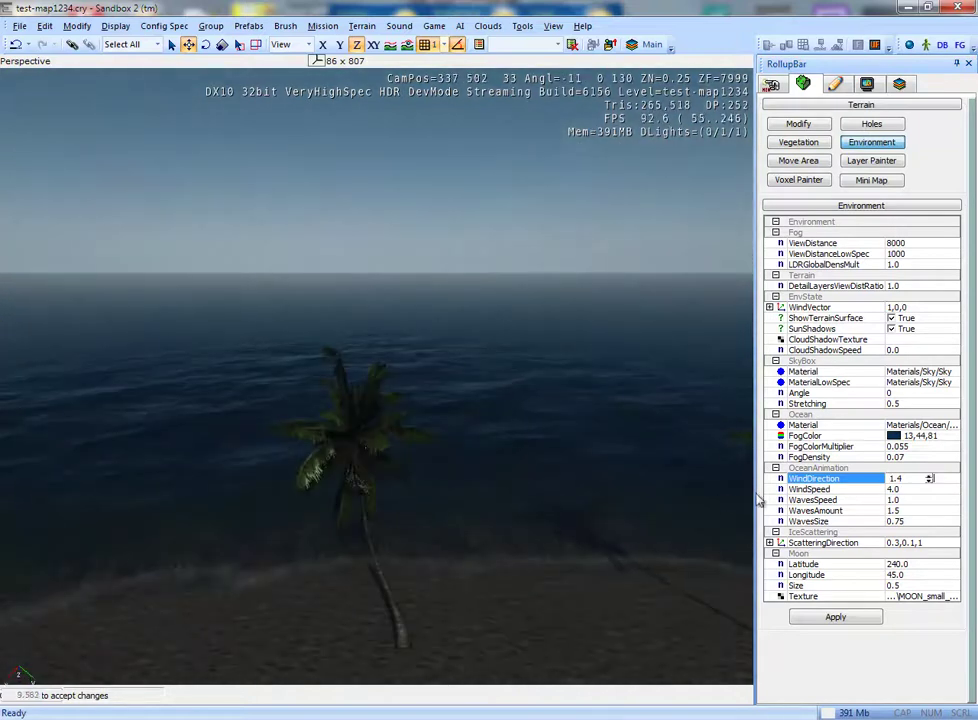
click(903, 489)
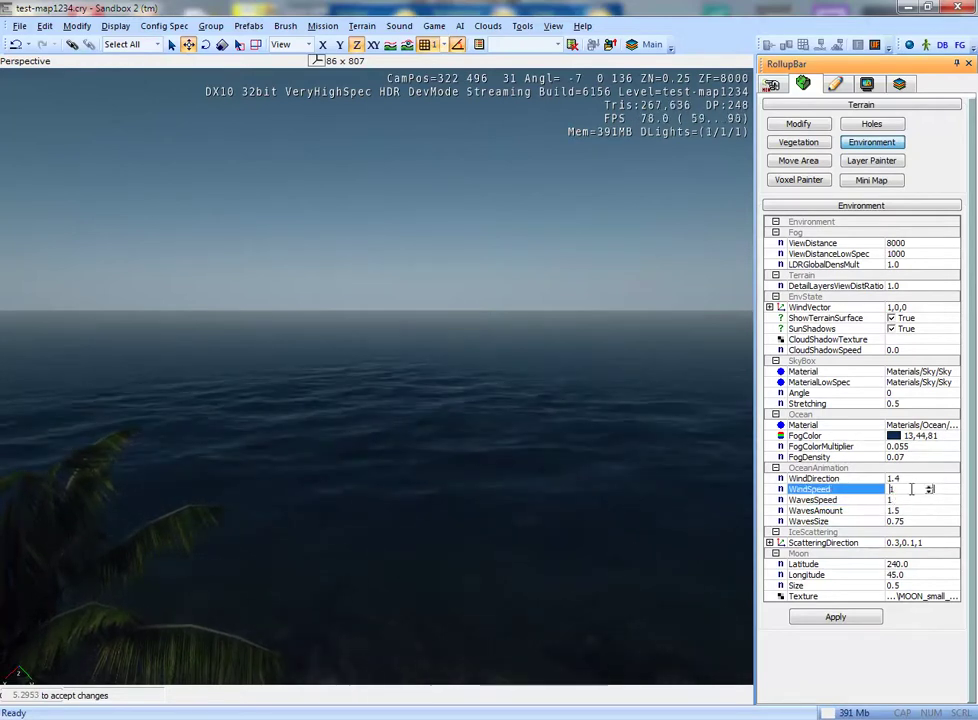
right_drag(465, 543, 714, 522)
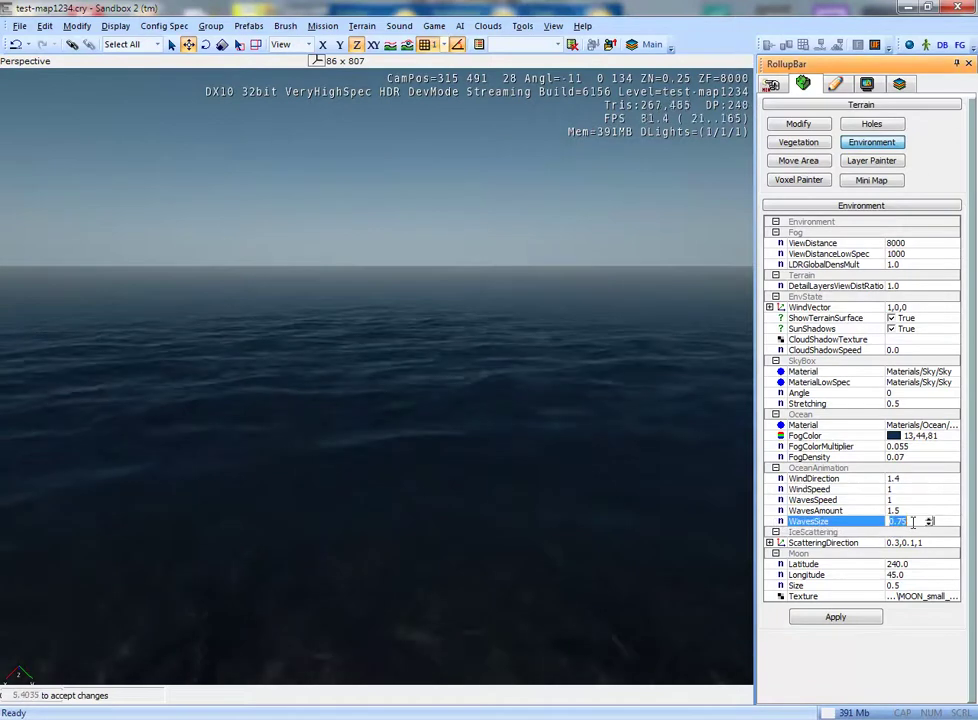
- Try waves size 1 and 2, then settle on 0.75 and fly toward the palm beach
click(911, 520)
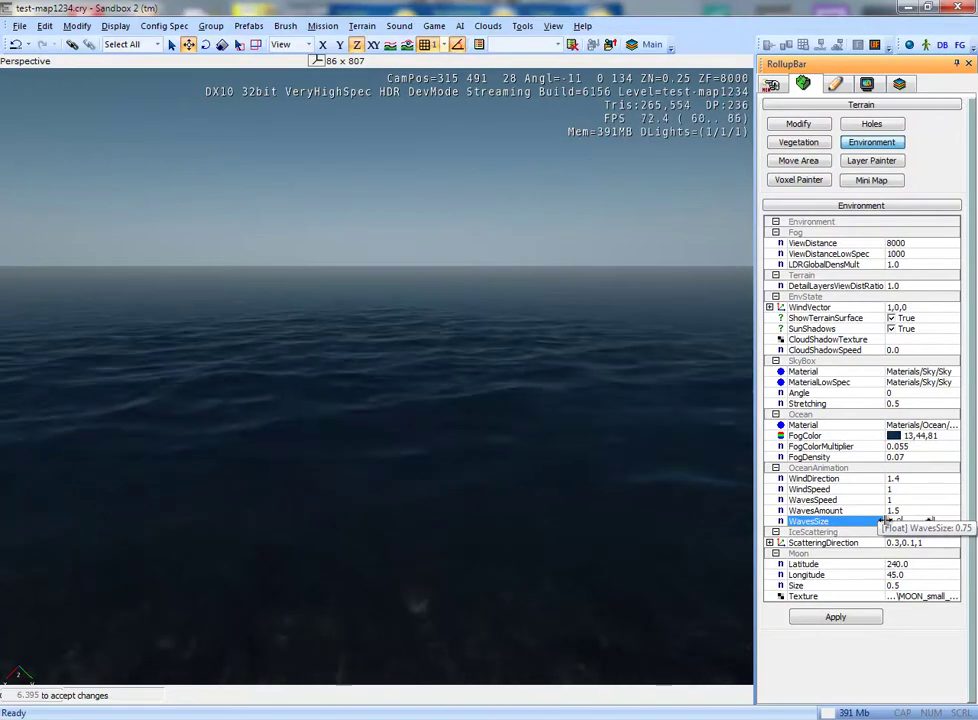
text(1)
key(Return)
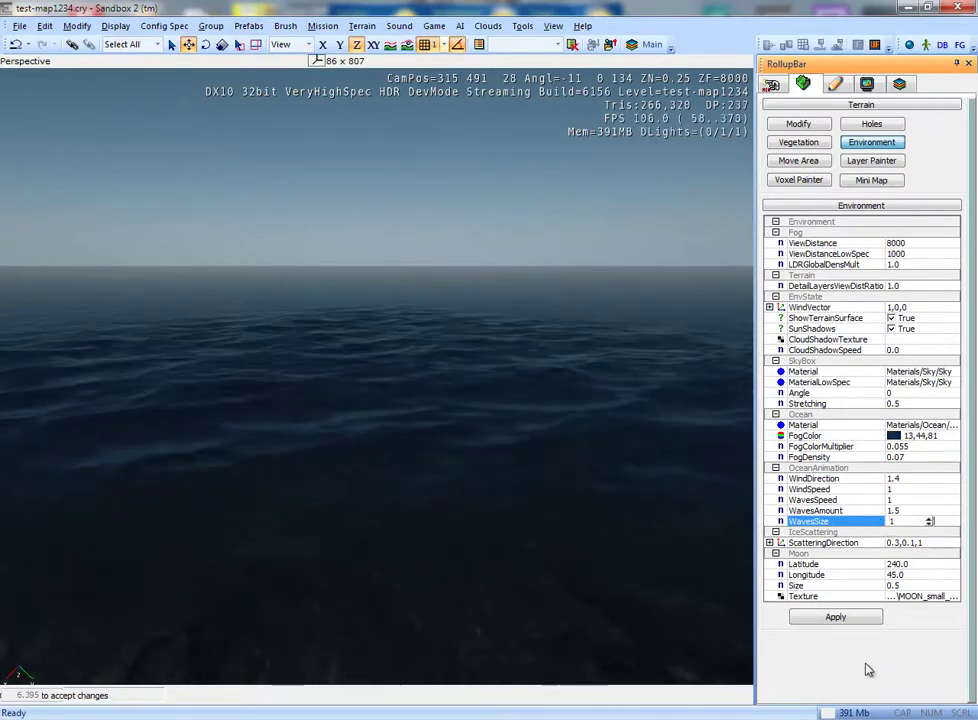
right_drag(541, 375, 539, 382)
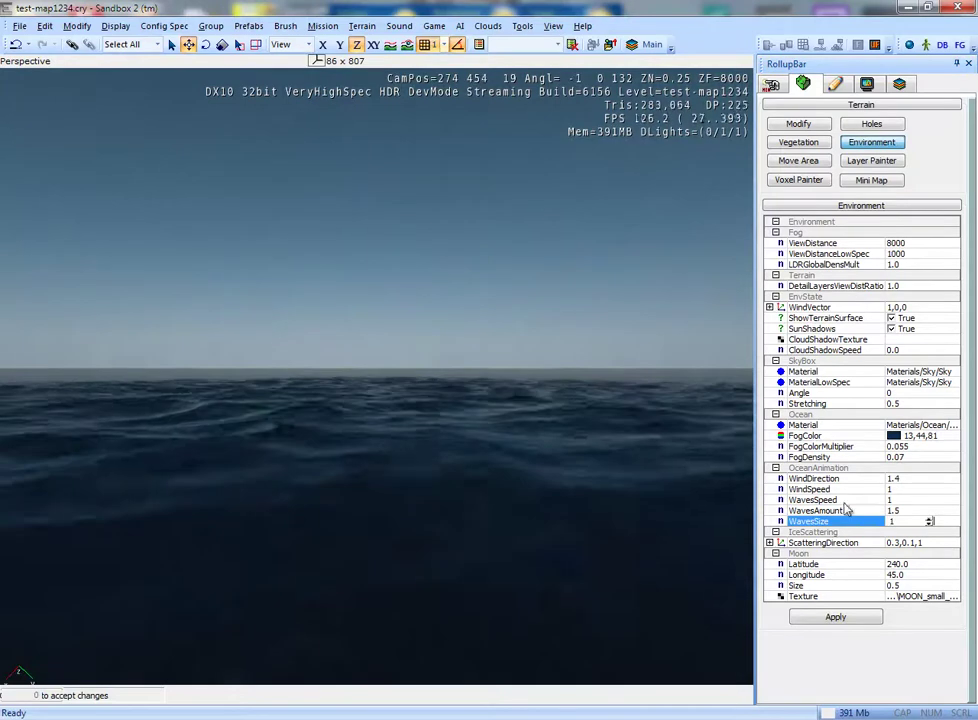
click(912, 521)
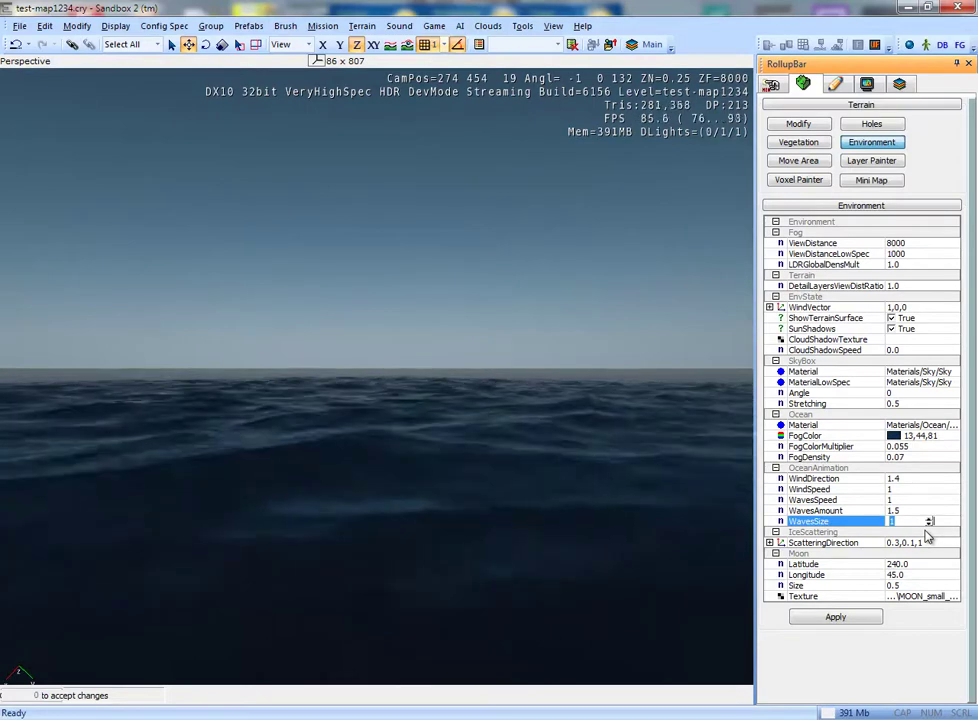
text(2)
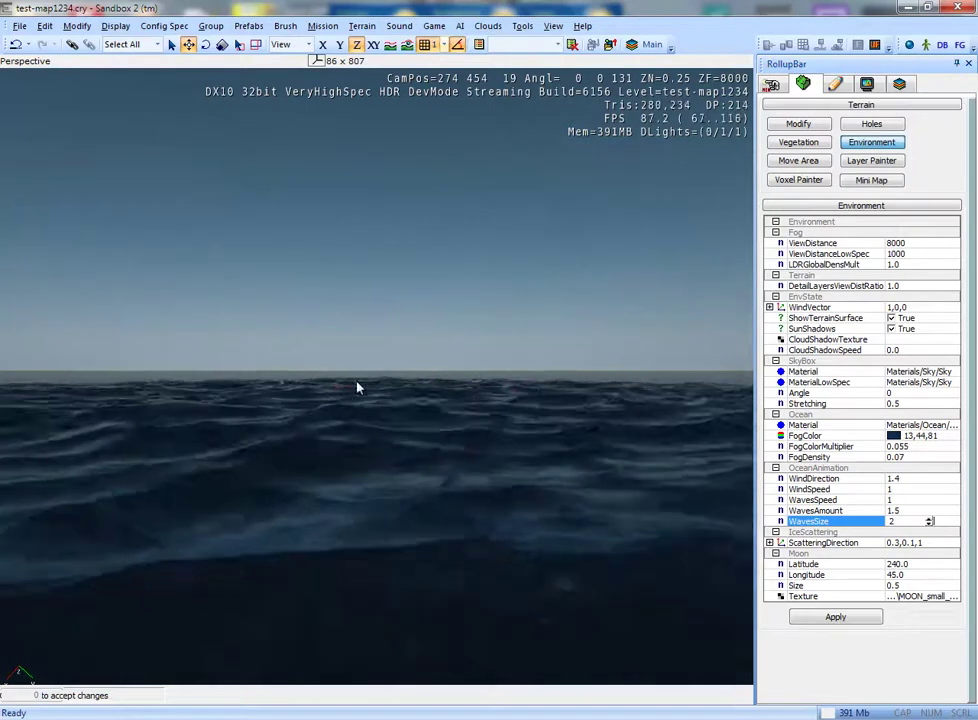
mouse_move(502, 384)
right_down()
mouse_move(500, 437)
mouse_move(518, 440)
right_up()
scroll(481, 435, up, 3)
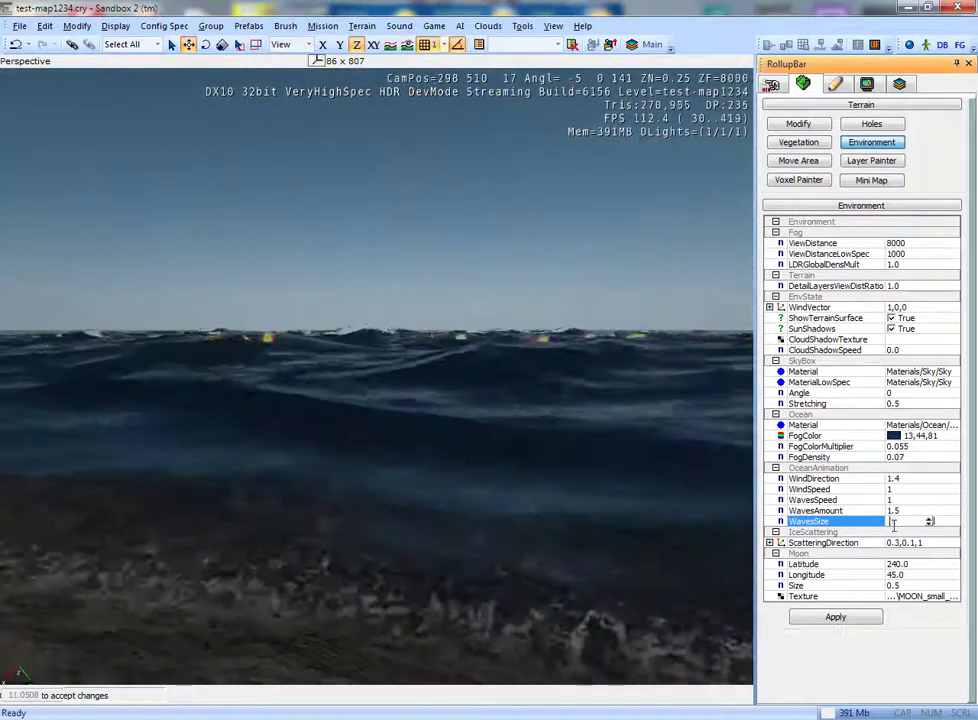
text(0.75)
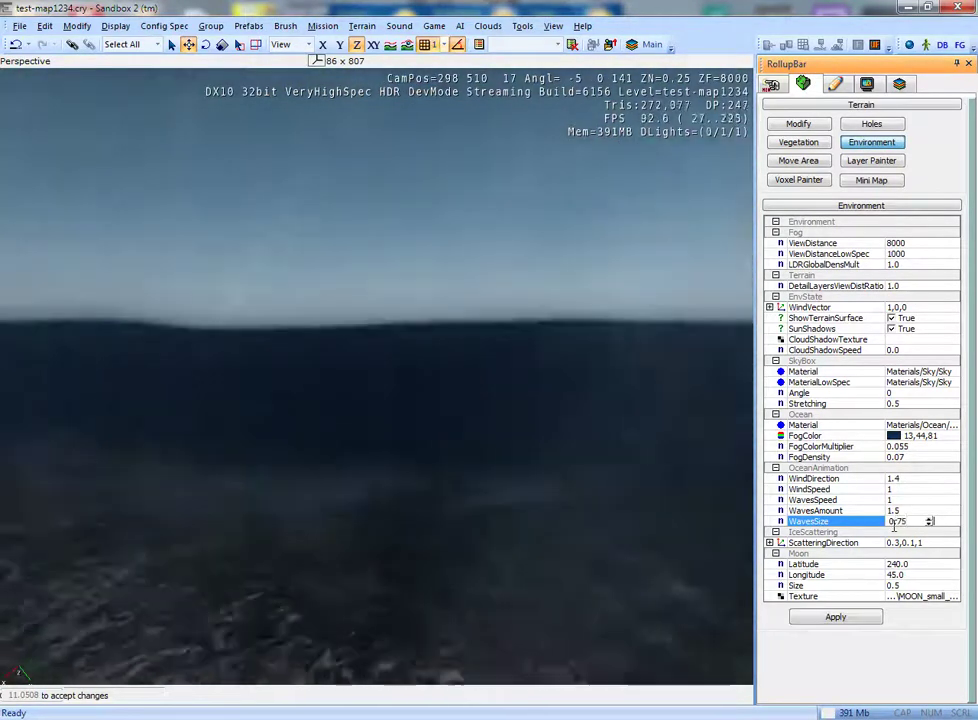
right_drag(372, 420, 433, 415)
key(w)
key(w)
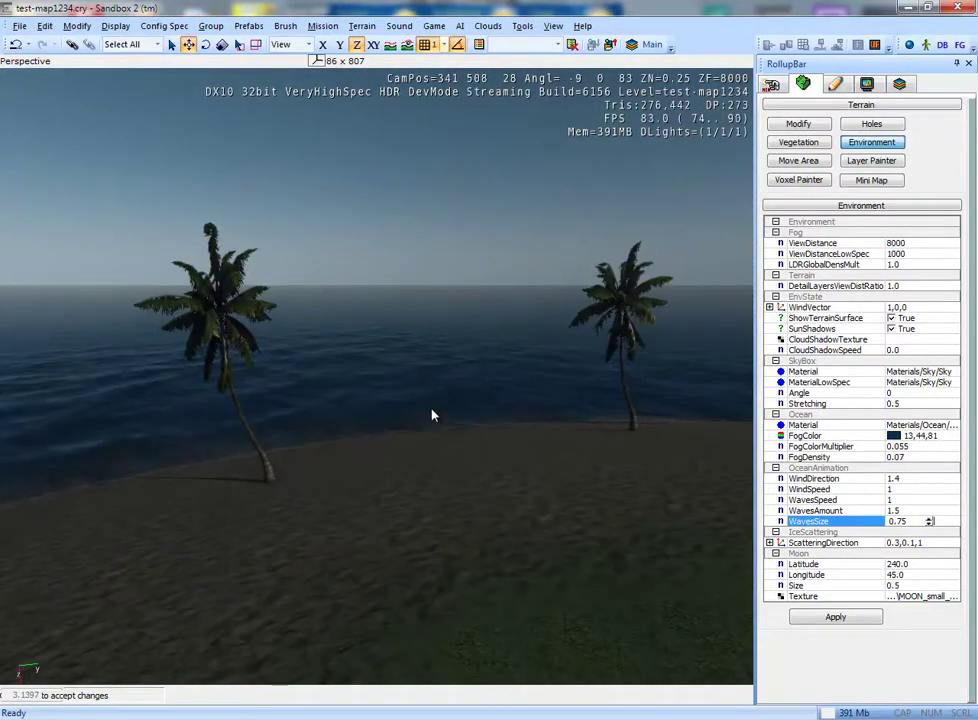
right_drag(432, 415, 521, 492)
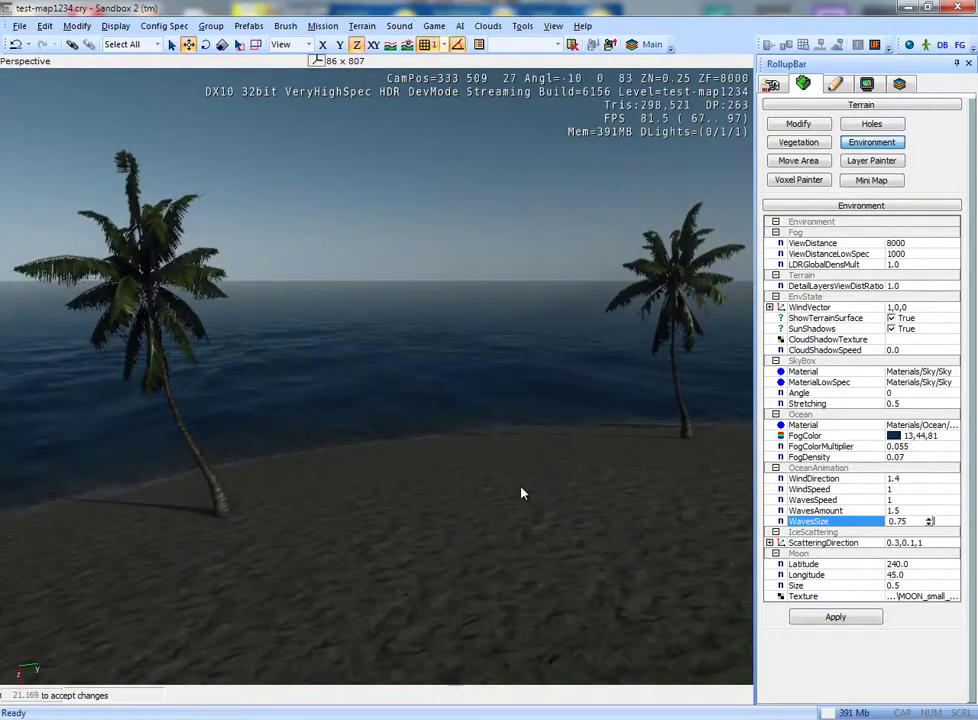
- Lighten the ocean fog colour slightly to 16,52,97
click(895, 437)
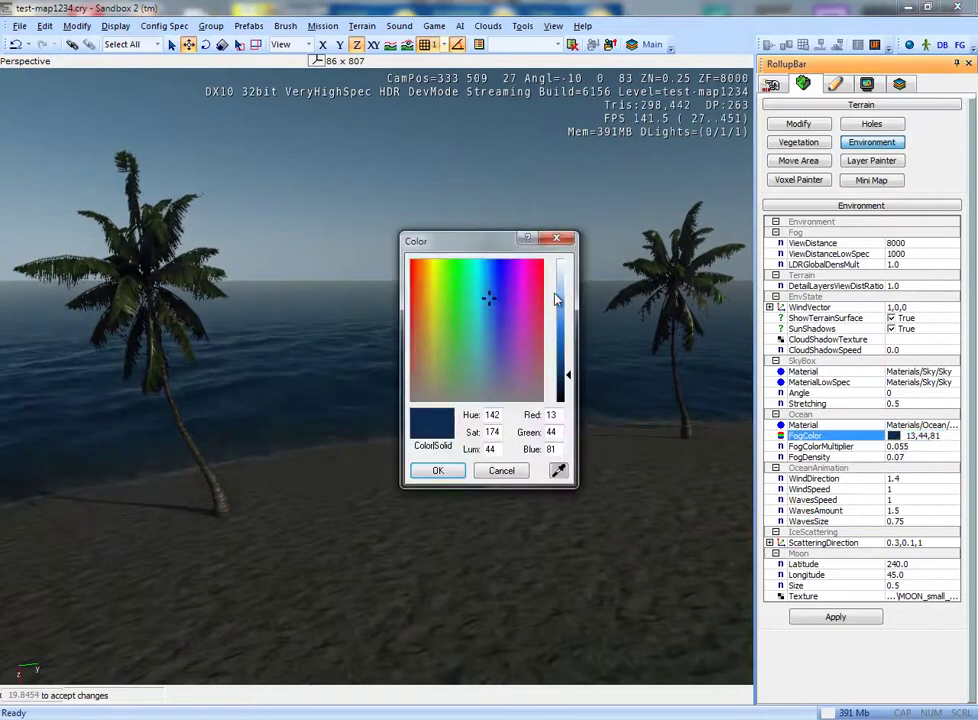
mouse_move(568, 378)
mouse_down()
mouse_move(571, 342)
mouse_move(569, 374)
mouse_up()
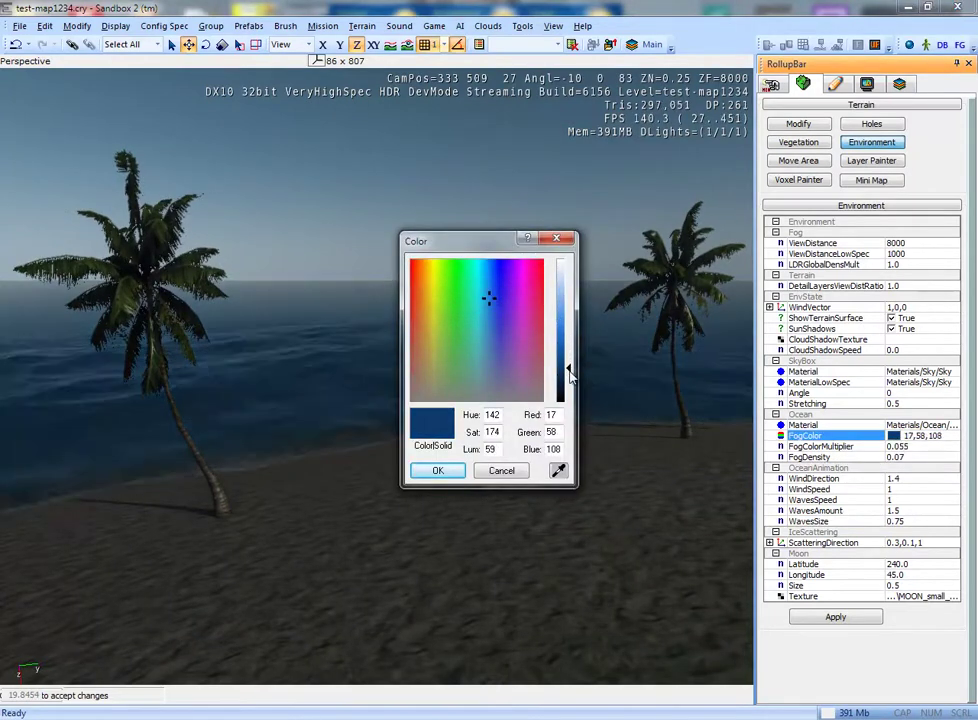
click(441, 480)
right_drag(443, 489, 420, 489)
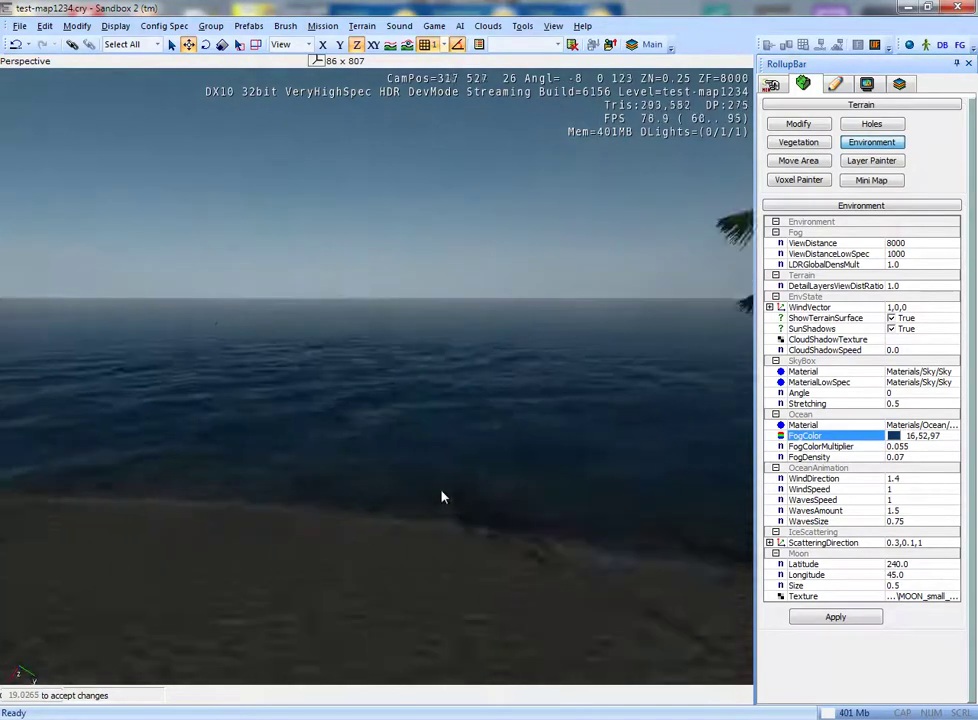
mouse_move(574, 550)
right_down()
mouse_move(601, 542)
mouse_move(573, 550)
mouse_move(603, 550)
mouse_move(497, 556)
right_up()
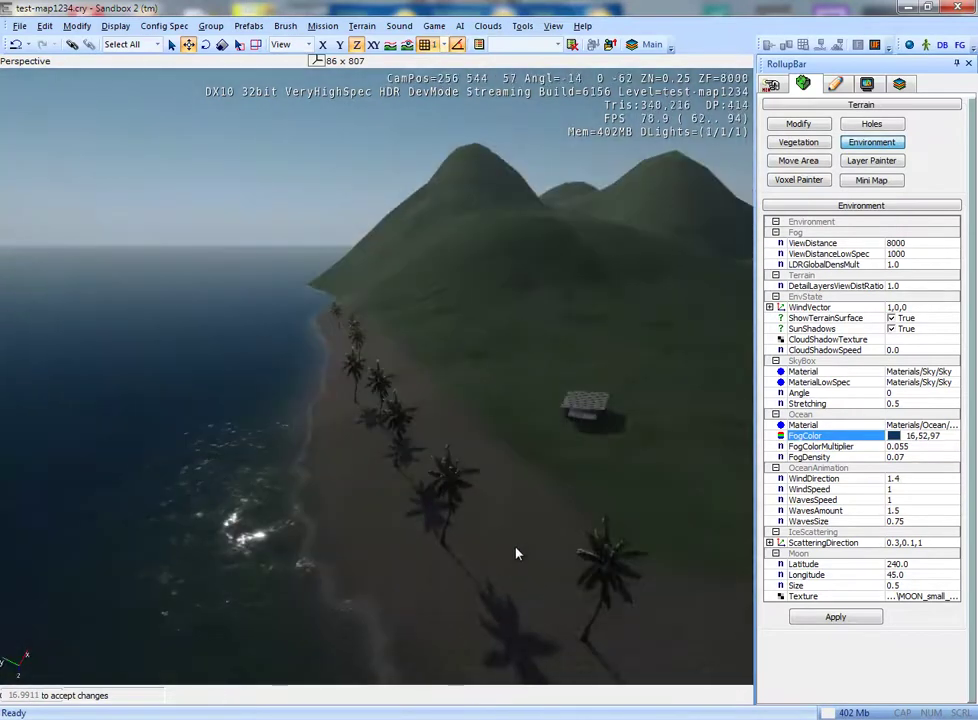
right_drag(517, 553, 517, 553)
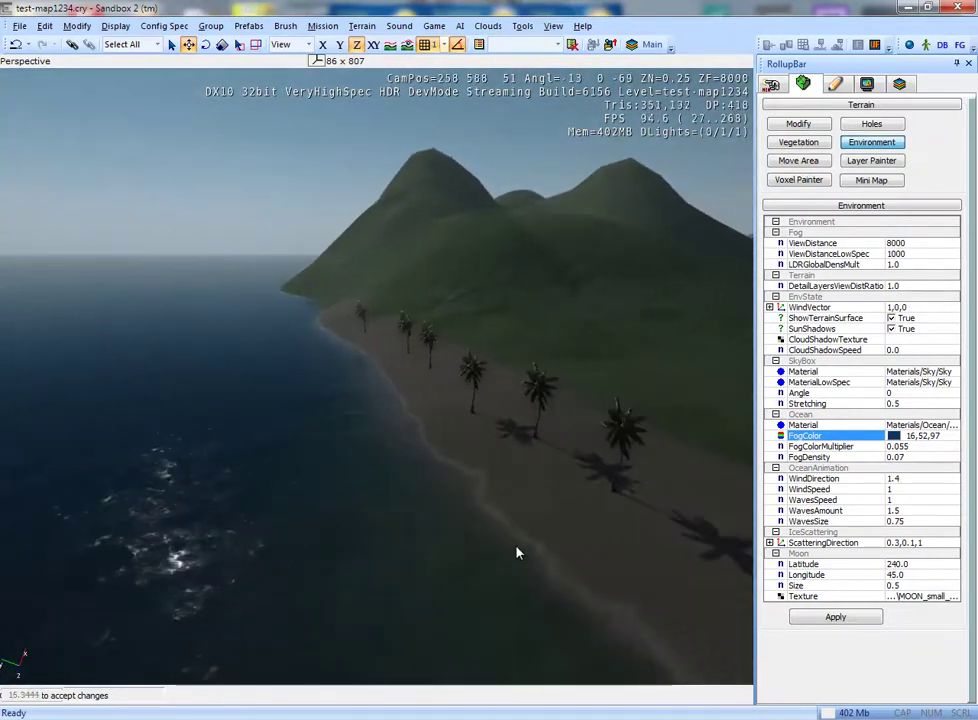
scroll(530, 537, up, 2)
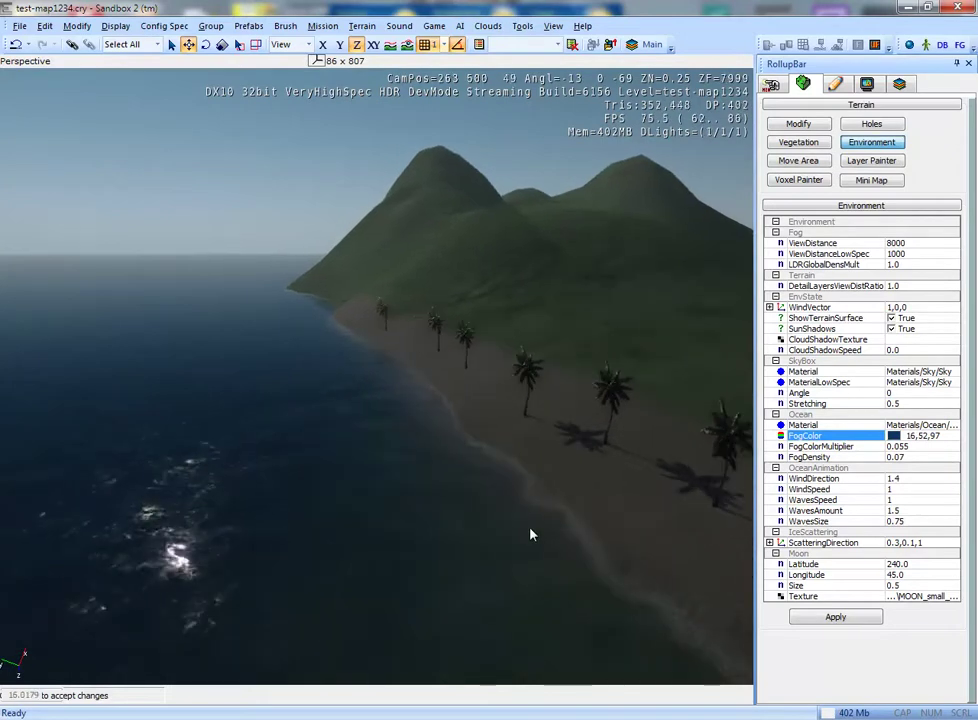
right_drag(531, 535, 528, 536)
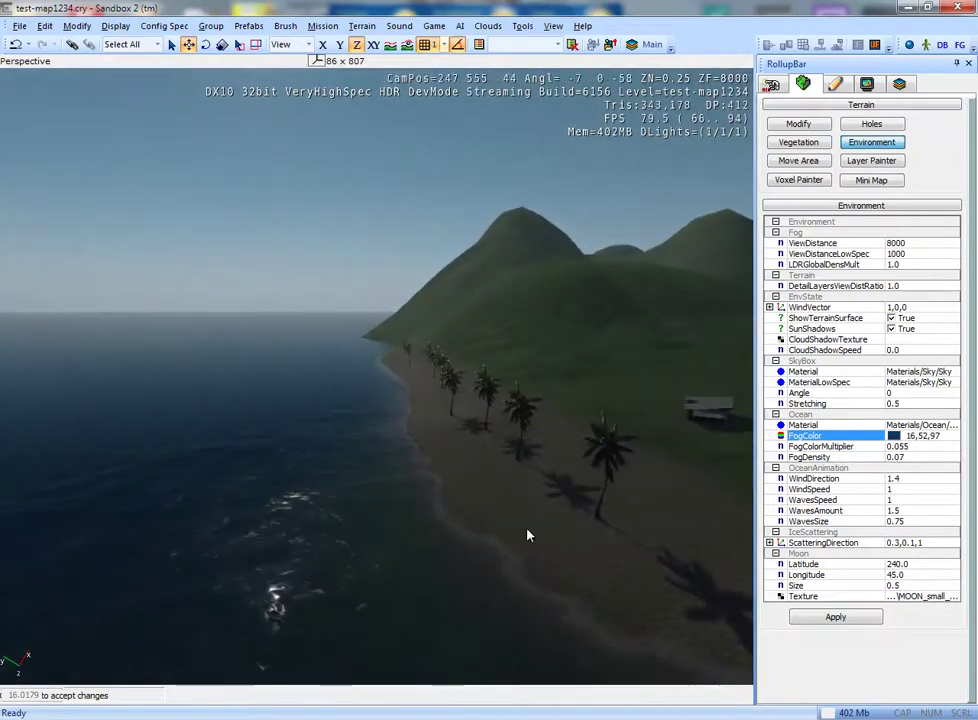
mouse_move(528, 536)
right_down()
mouse_move(514, 534)
mouse_move(533, 536)
right_up()
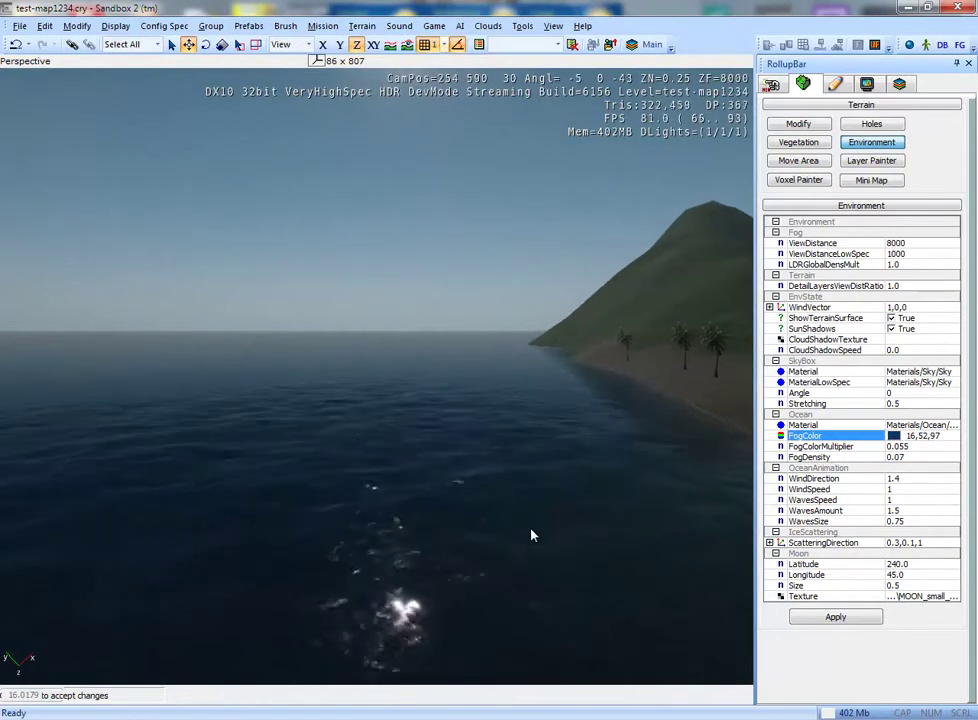
mouse_move(531, 535)
right_down()
mouse_move(510, 533)
mouse_move(531, 535)
right_up()
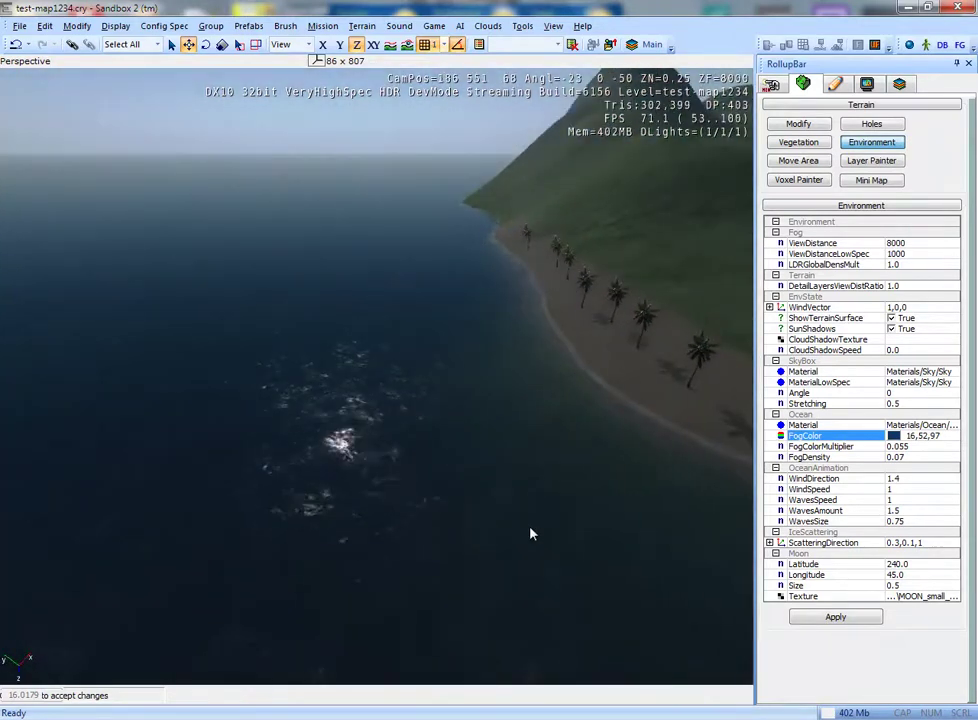
key(w)
right_drag(530, 535, 520, 520)
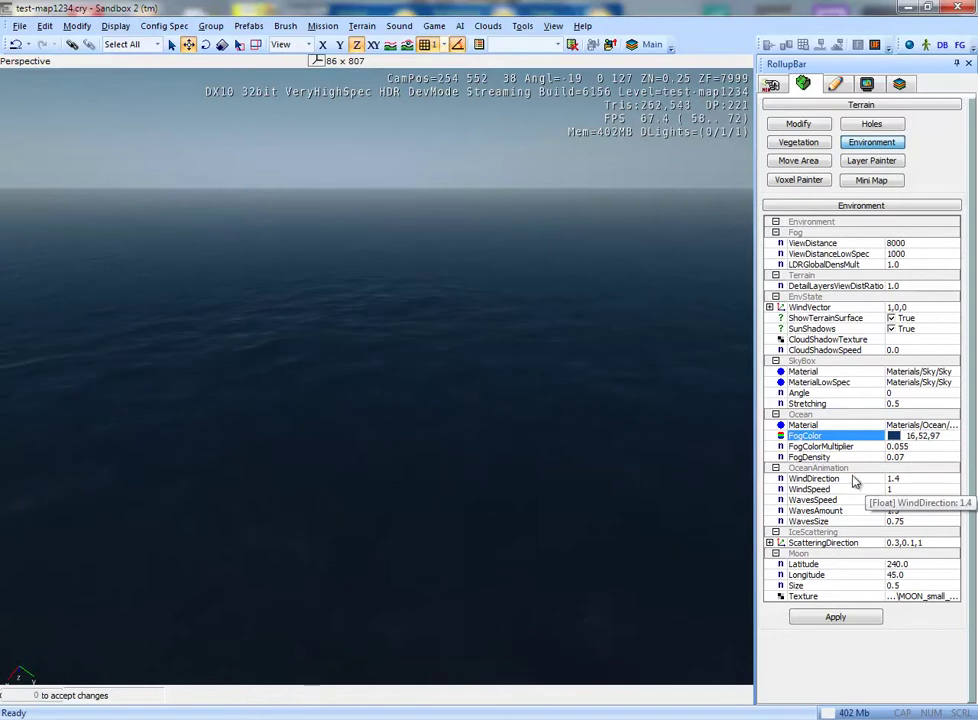
mouse_move(380, 529)
right_down()
mouse_move(323, 523)
mouse_move(355, 539)
right_up()
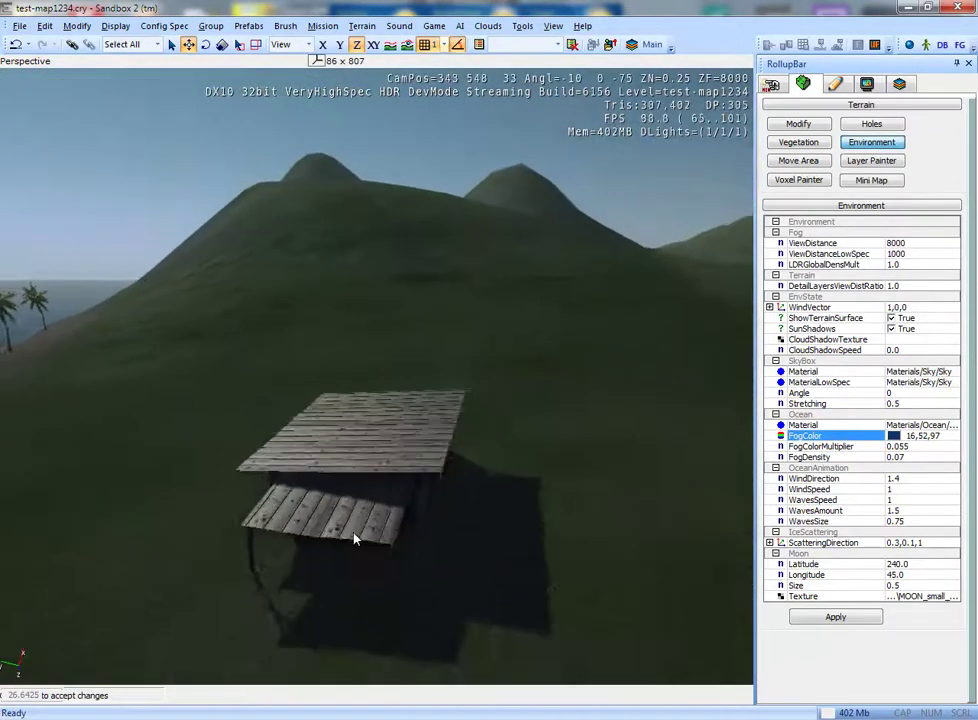
- Fly over the wooden shelter and swing the view across palms, sea, hills and clouds
key(w)
right_drag(358, 539, 355, 539)
key(s)
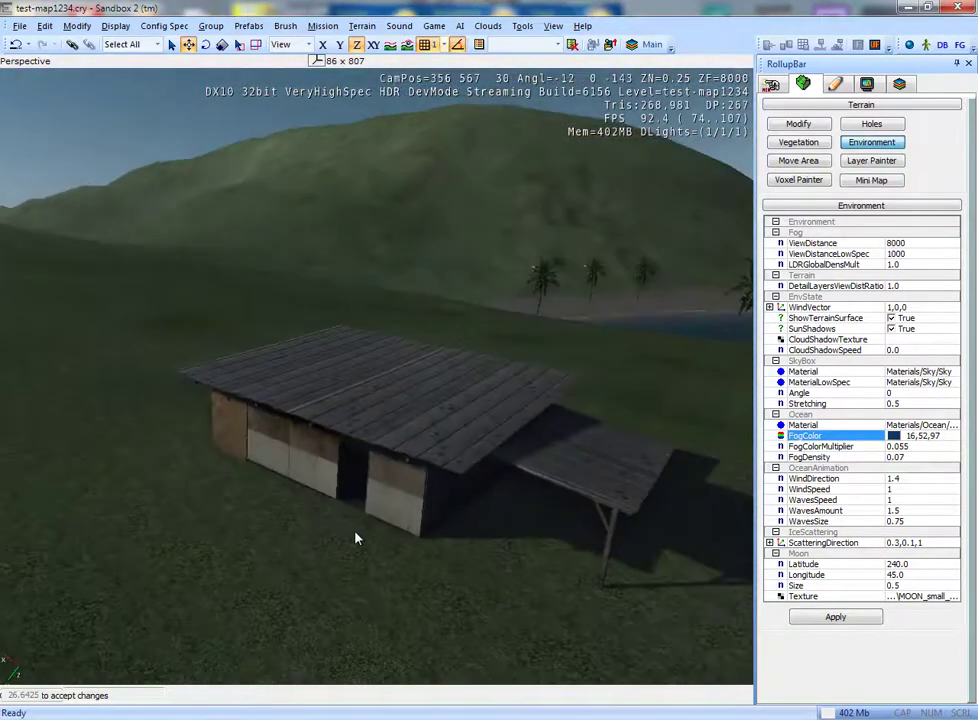
key(w)
right_drag(355, 539, 357, 542)
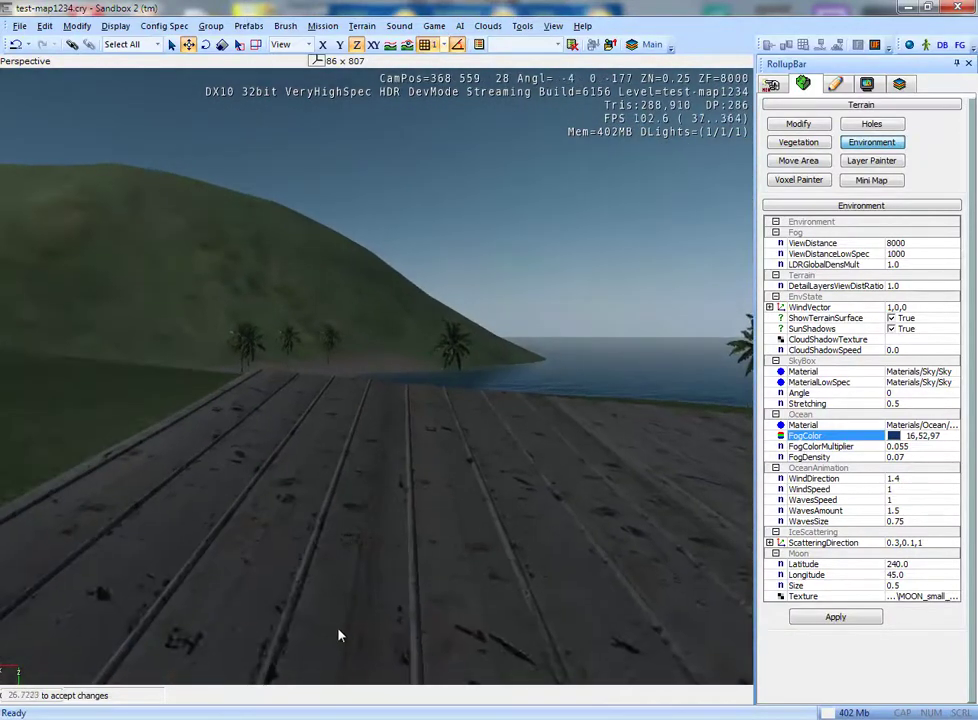
right_drag(341, 589, 345, 585)
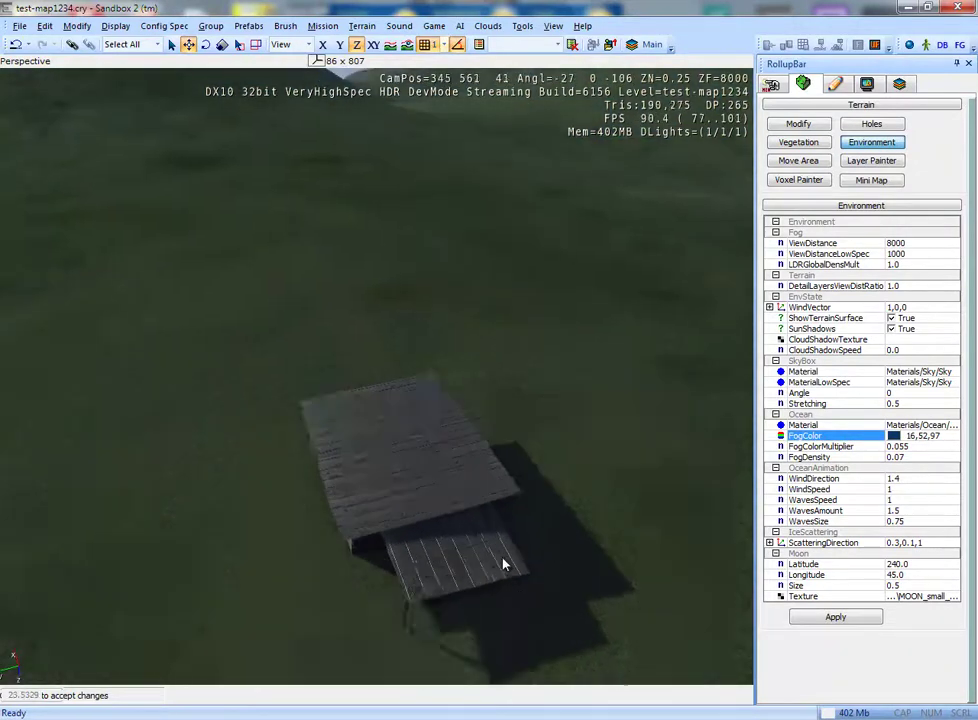
scroll(503, 563, up, 3)
right_drag(435, 517, 454, 504)
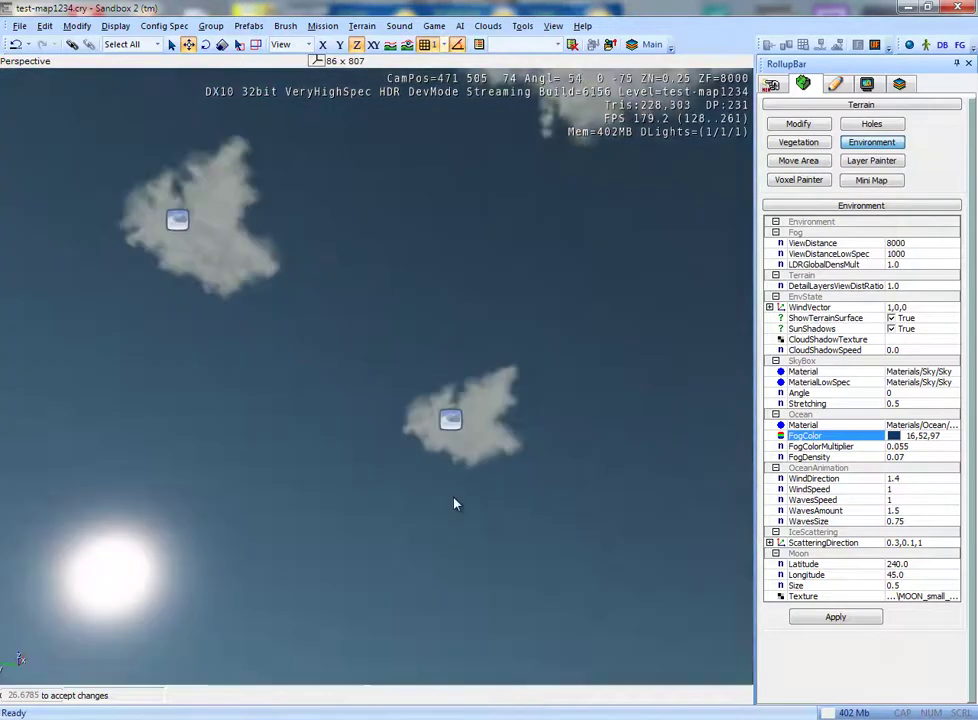
mouse_move(454, 504)
right_down()
mouse_move(390, 573)
mouse_move(397, 558)
right_up()
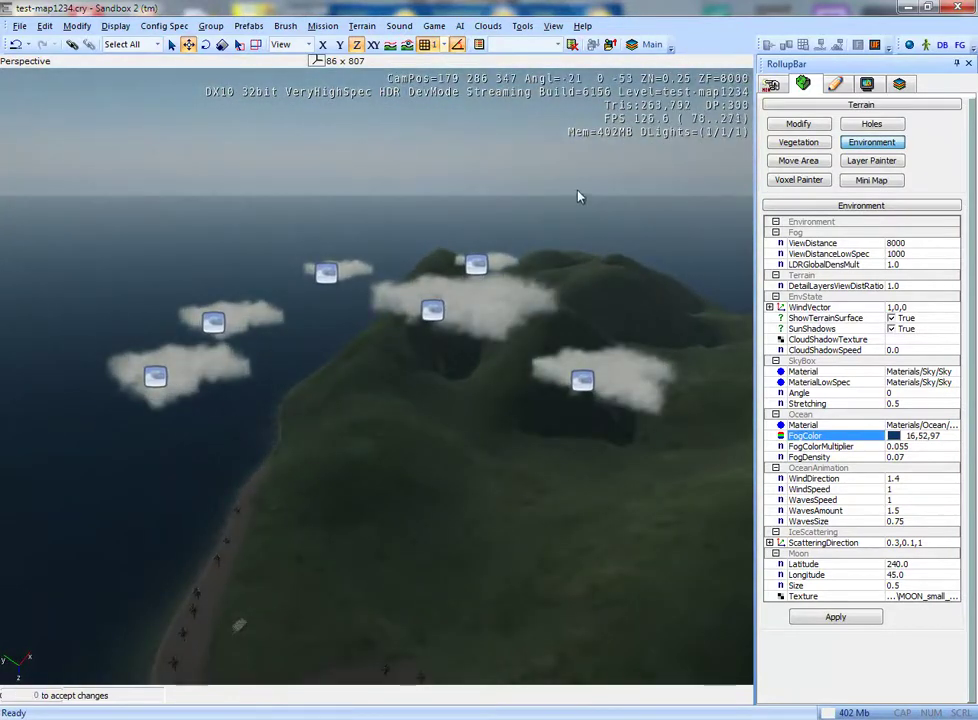
- Switch to the object creation panel and re-frame the view over the island and clouds
click(875, 162)
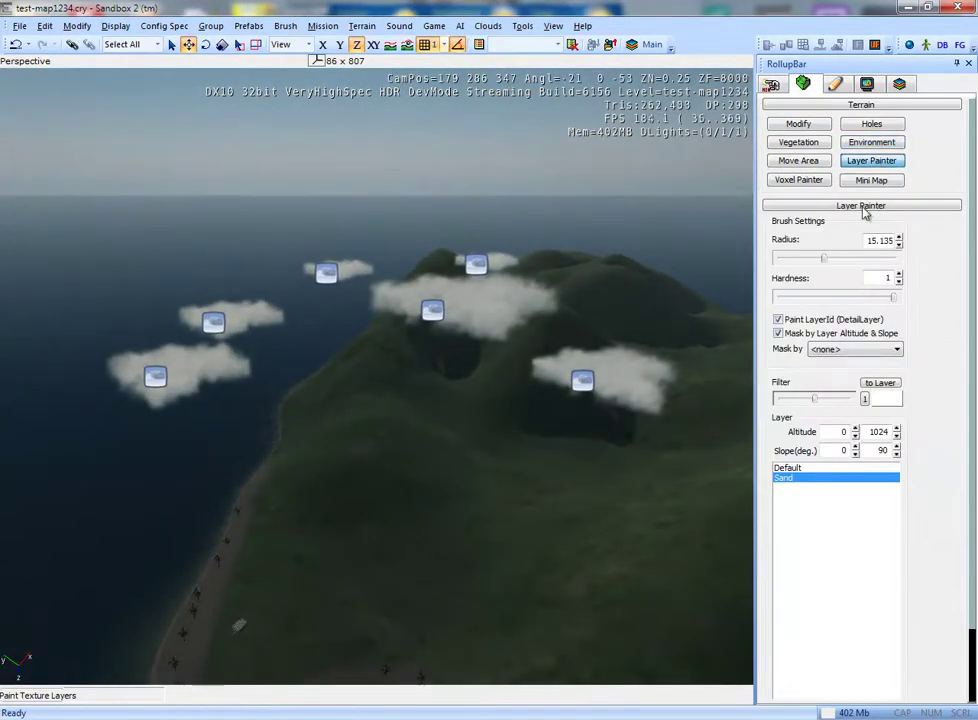
click(868, 181)
click(772, 85)
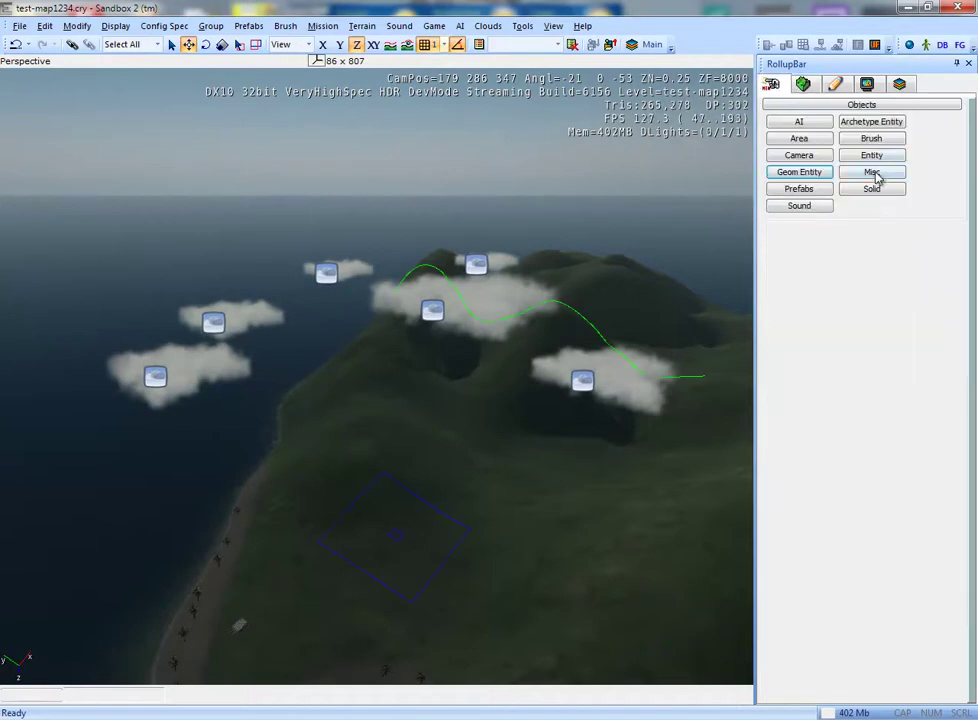
mouse_move(574, 476)
right_down()
mouse_move(585, 476)
mouse_move(217, 497)
right_up()
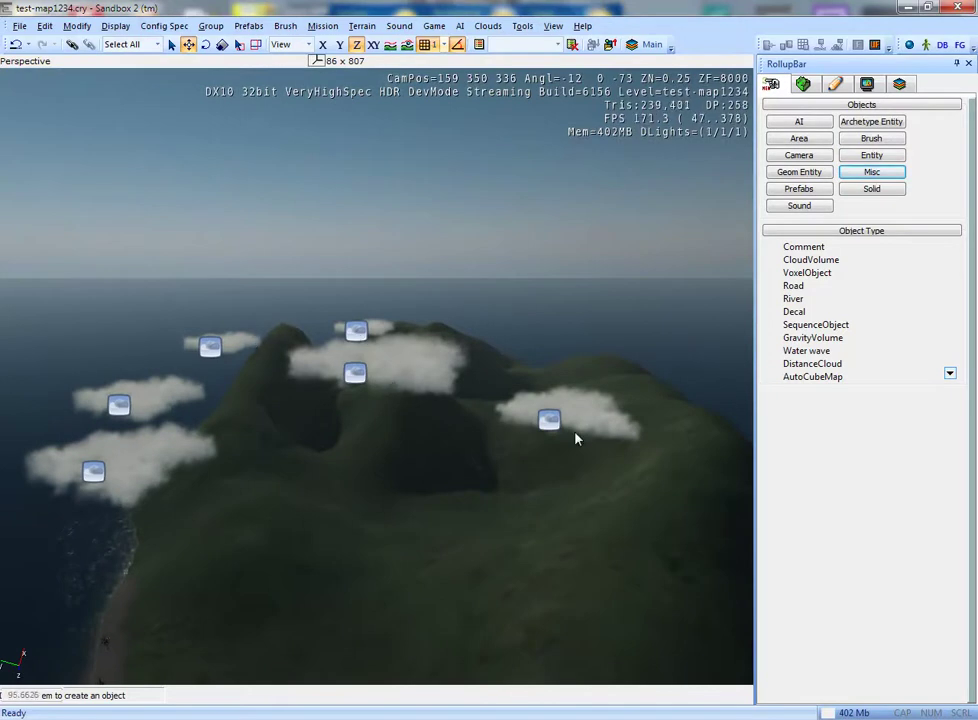
right_drag(358, 510, 367, 517)
right_drag(573, 430, 487, 456)
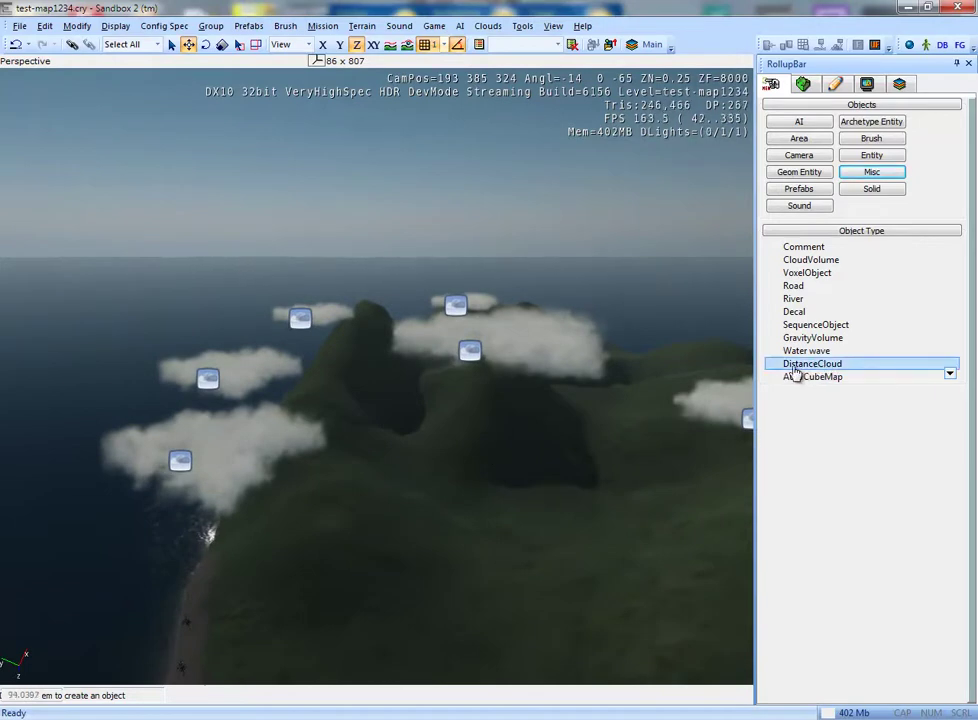
- Fly down toward the beach and place a DistanceCloud on the grassy slope above it
mouse_move(491, 537)
right_down()
mouse_move(501, 542)
mouse_move(492, 537)
right_up()
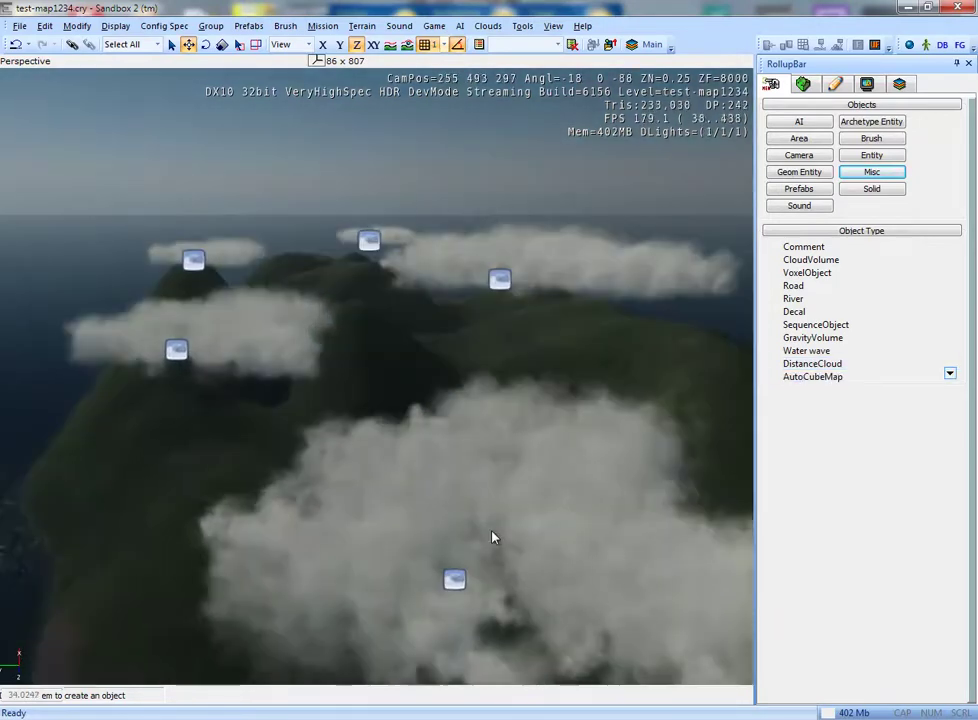
key(s)
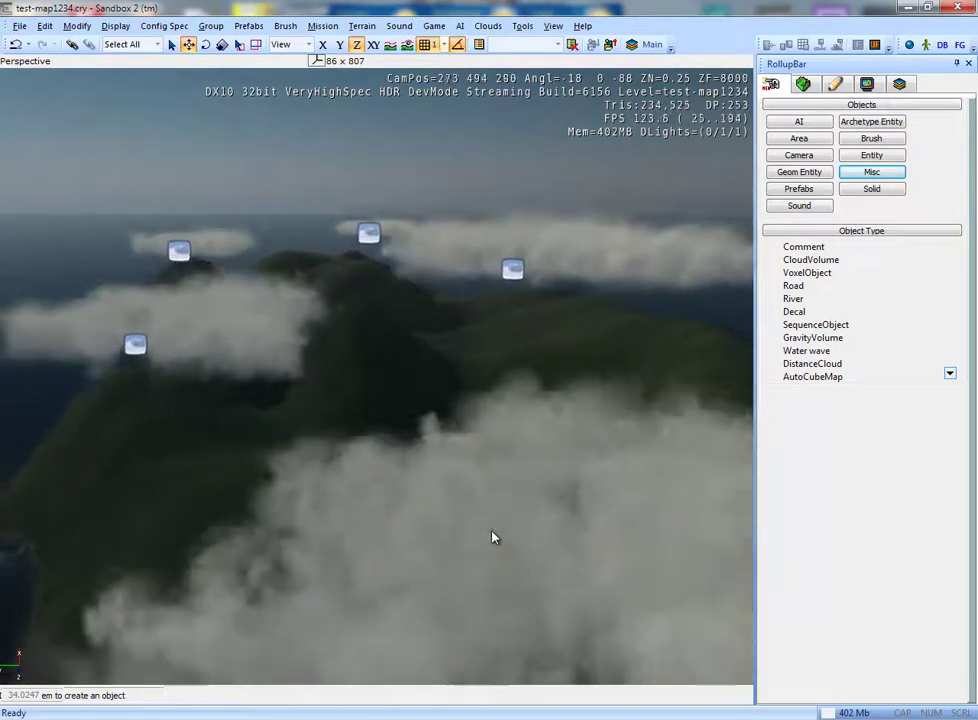
mouse_move(491, 537)
right_down()
mouse_move(484, 532)
mouse_move(494, 537)
right_up()
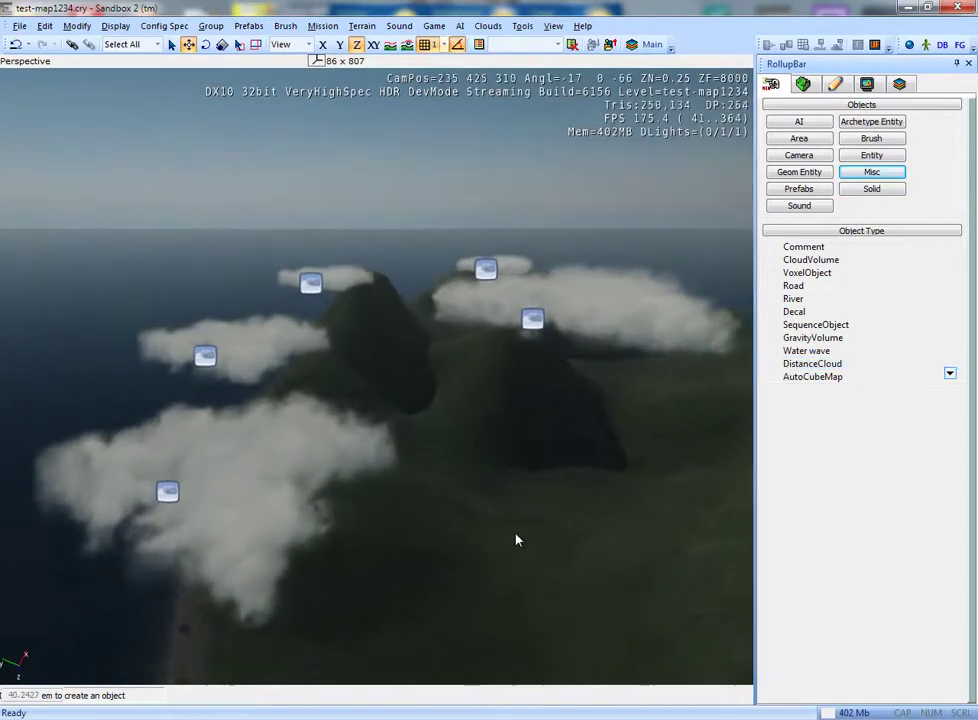
right_drag(517, 537, 517, 540)
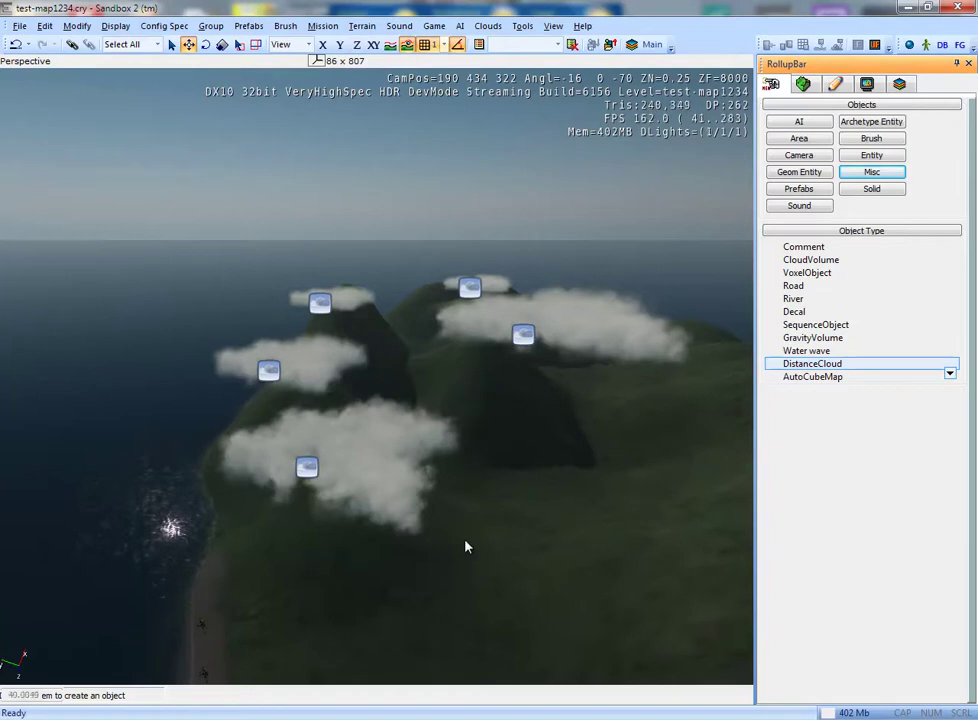
right_drag(465, 545, 465, 572)
scroll(465, 572, up, 2)
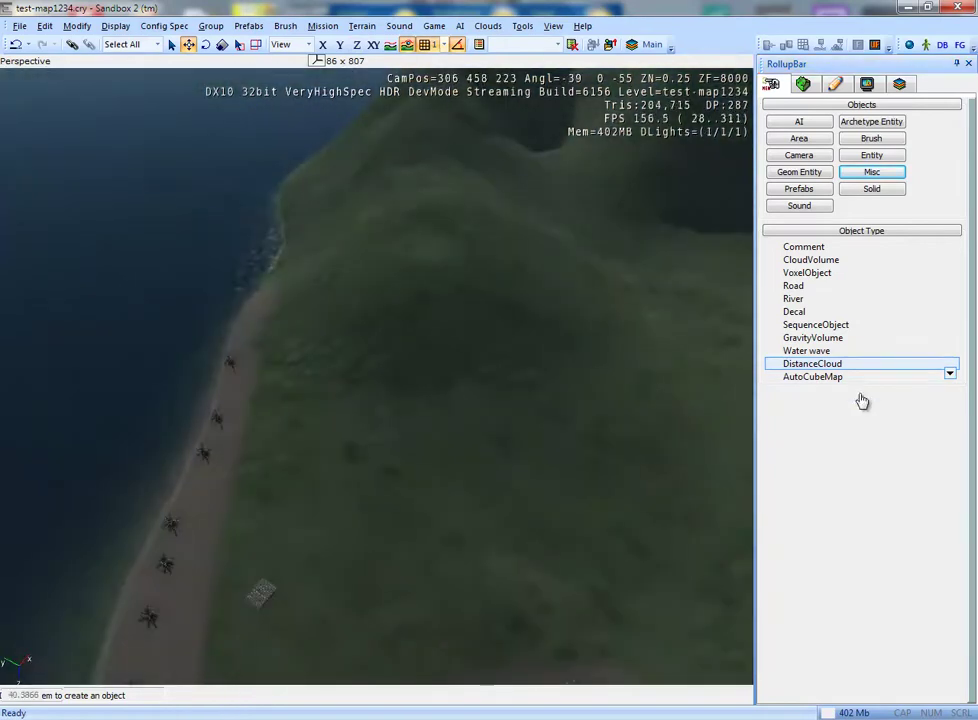
click(474, 523)
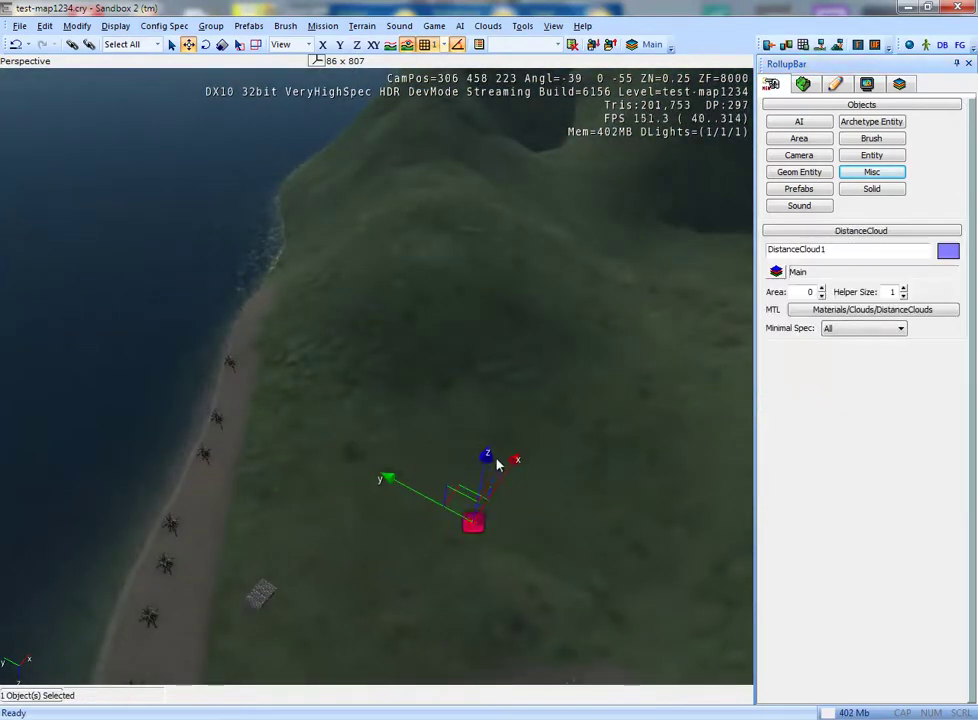
- Fly up around DistanceCloud1 over the mountains, deselect it, and sweep the view to the coast
right_drag(520, 400, 394, 415)
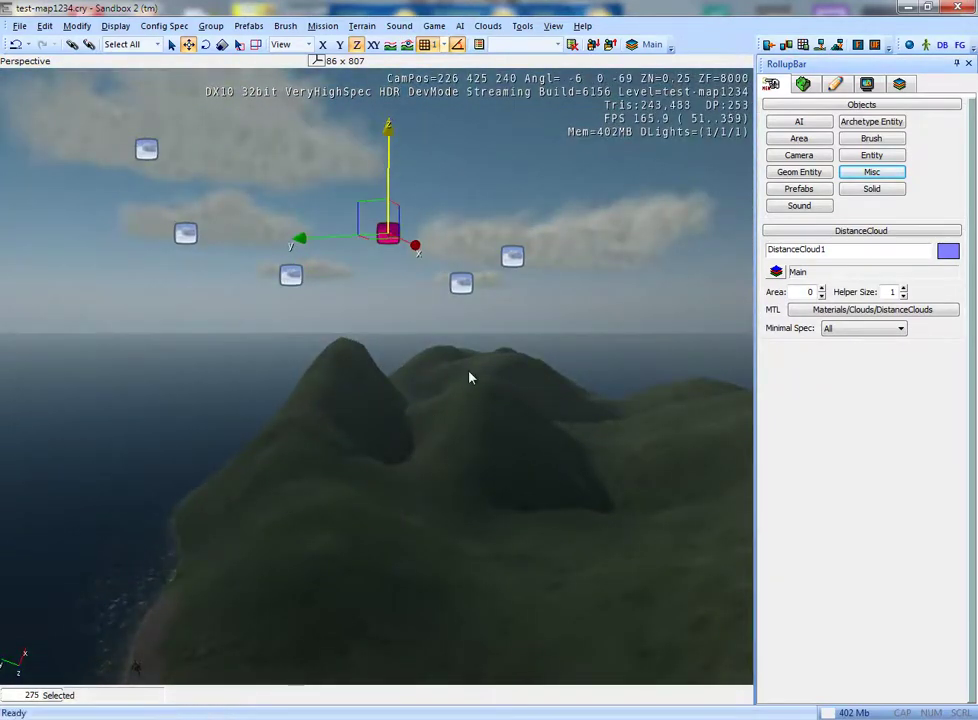
key(w)
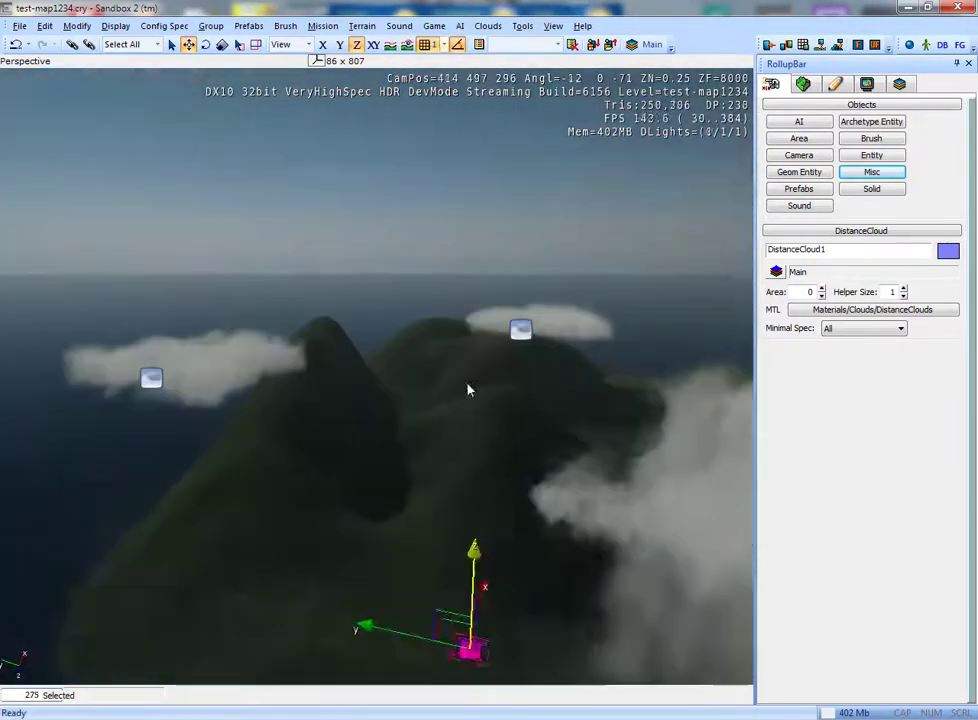
right_drag(468, 390, 467, 378)
scroll(467, 378, down, 3)
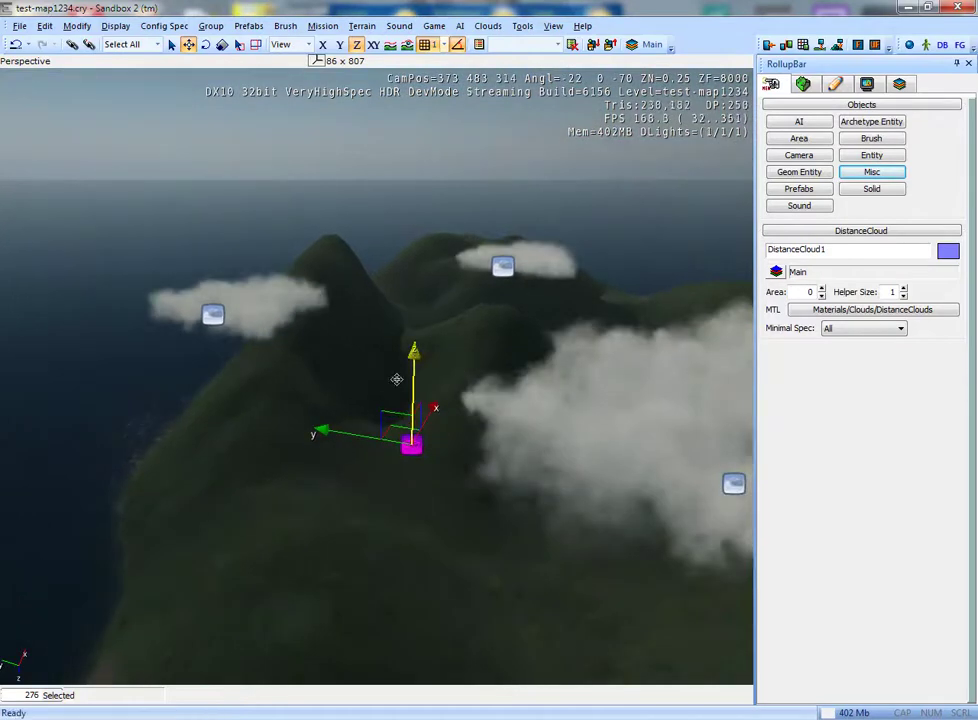
key(w)
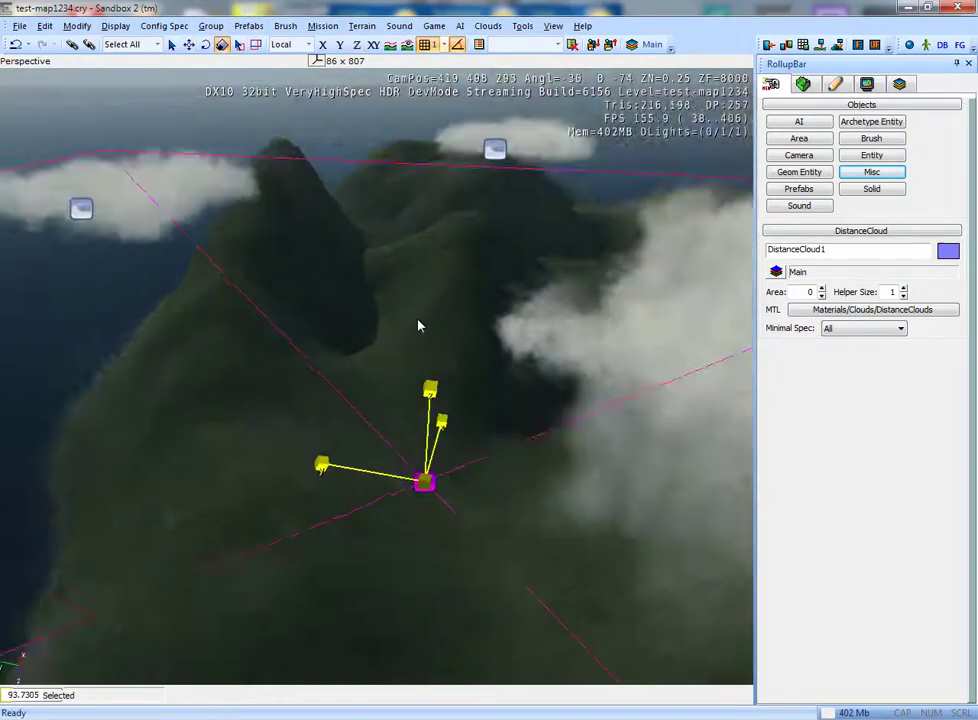
right_drag(515, 194, 369, 386)
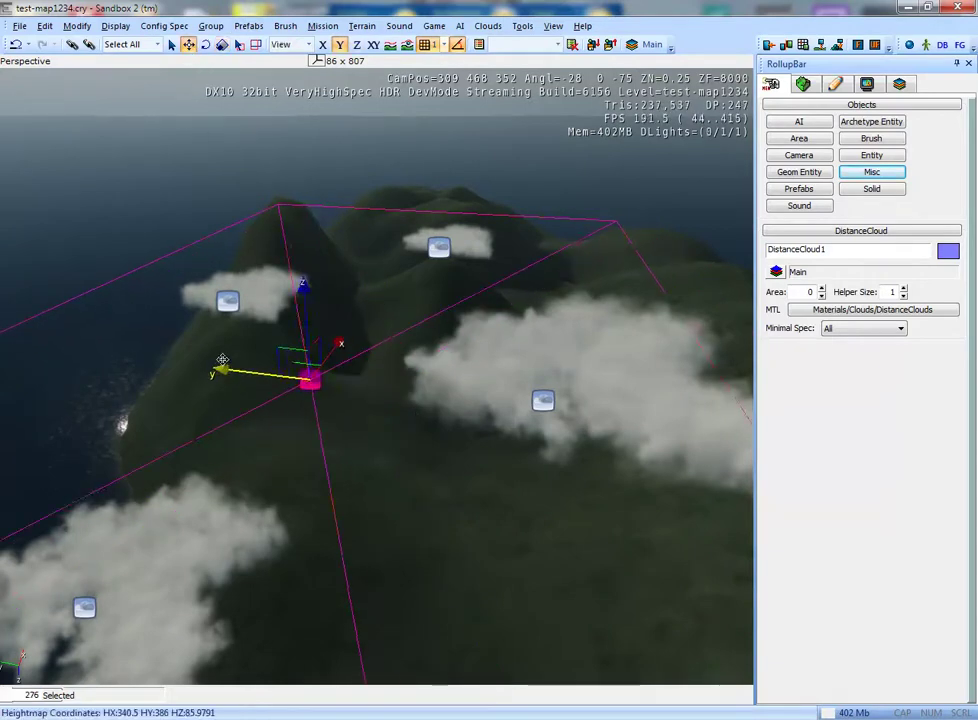
click(249, 502)
right_drag(262, 524, 335, 380)
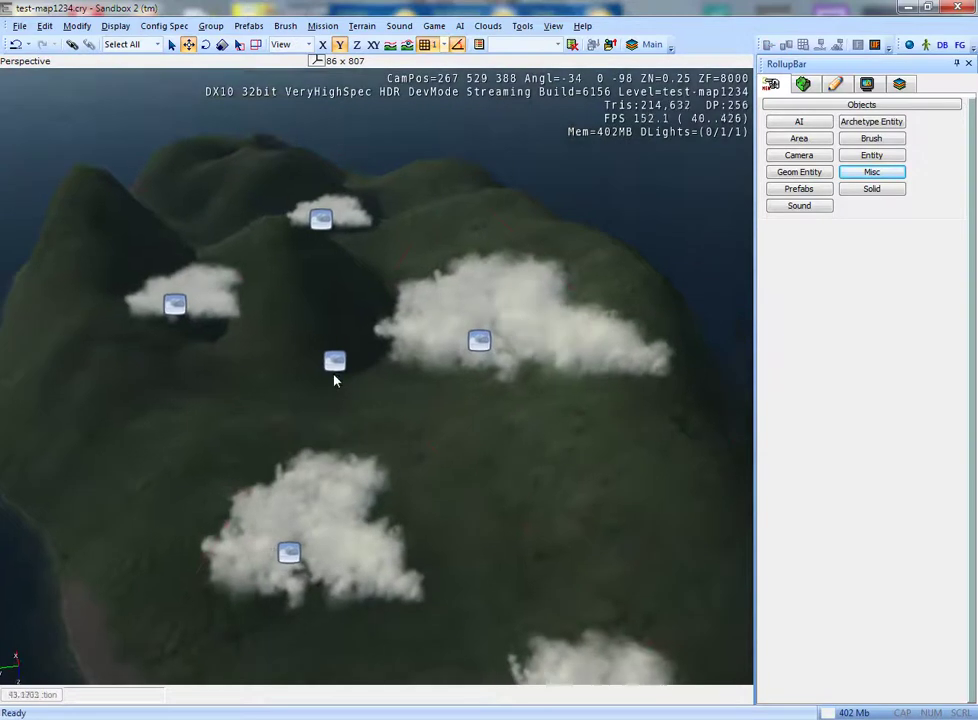
mouse_move(440, 438)
right_down()
mouse_move(432, 470)
mouse_move(427, 436)
mouse_move(473, 449)
right_up()
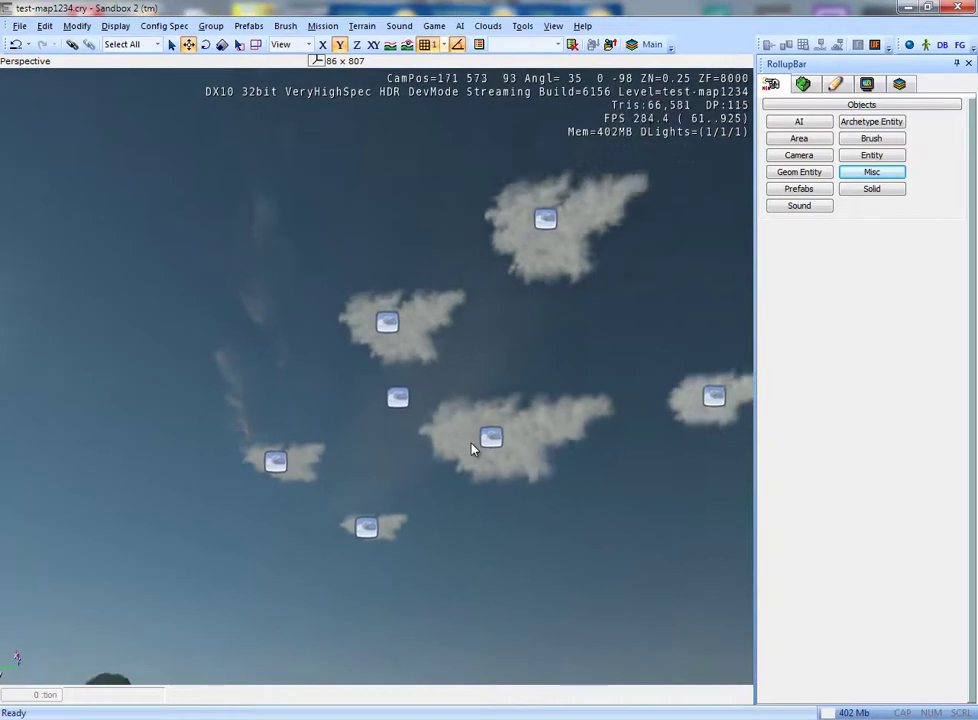
right_drag(473, 449, 469, 451)
click(486, 423)
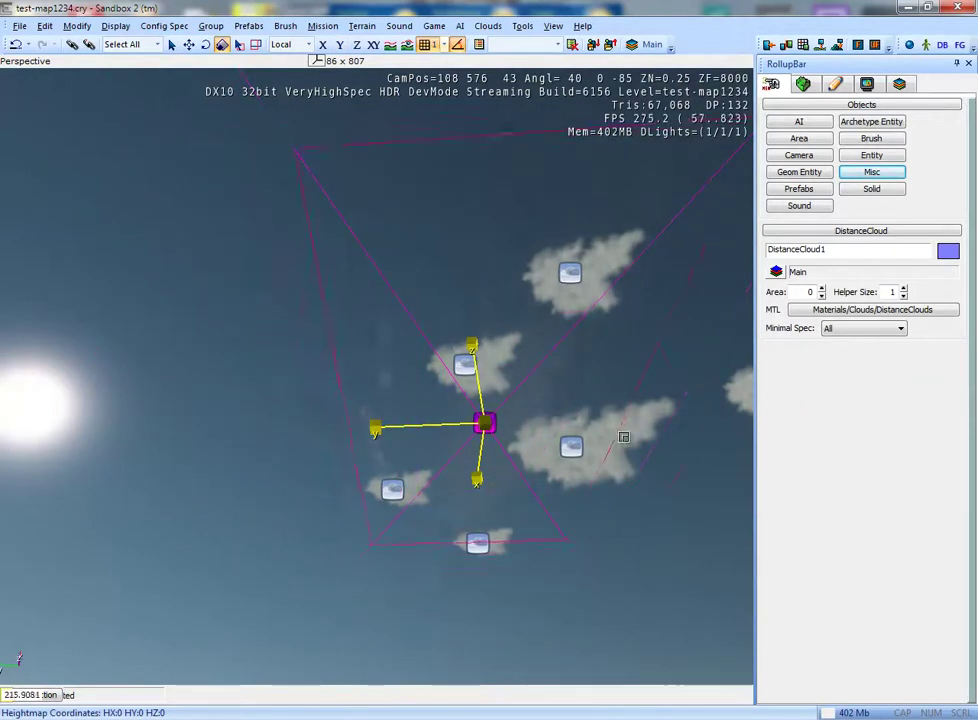
right_drag(247, 607, 247, 607)
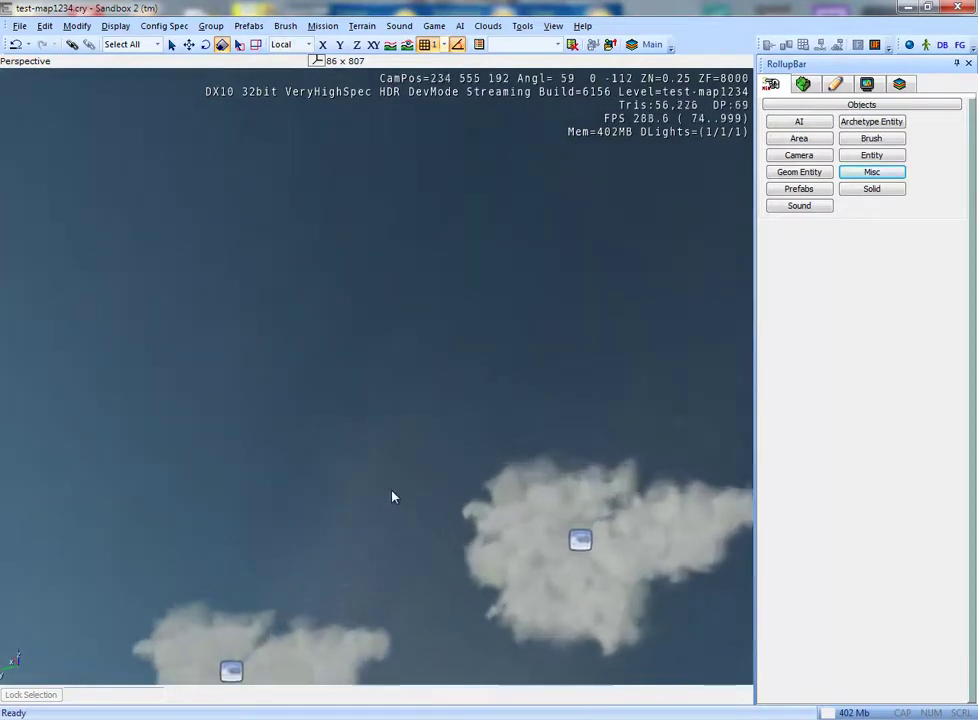
right_drag(247, 607, 389, 510)
right_drag(392, 501, 392, 497)
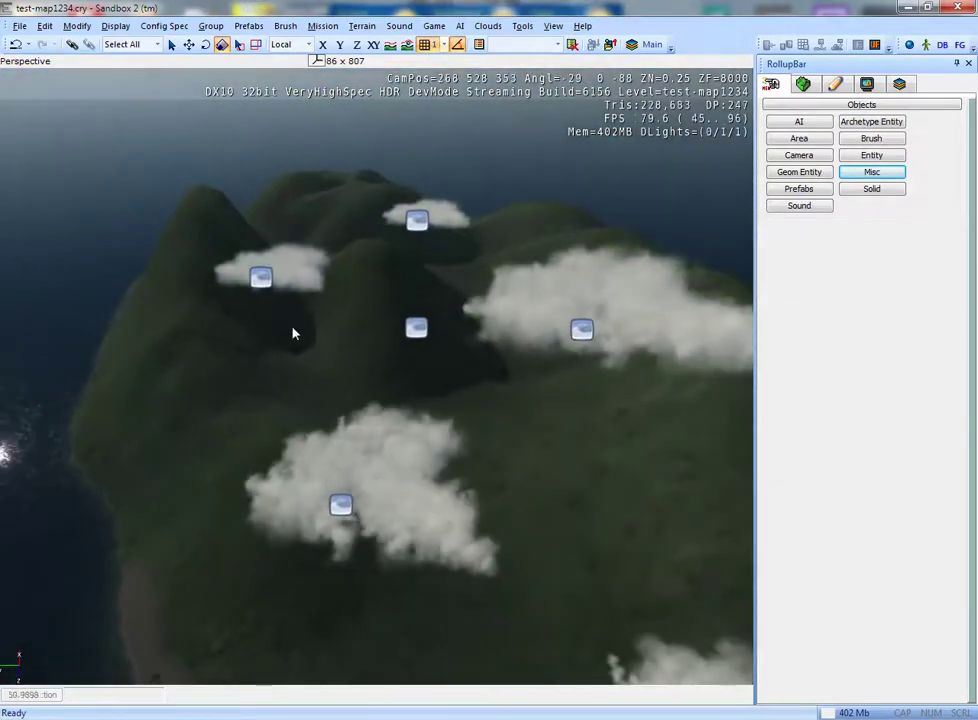
mouse_move(416, 327)
right_down()
mouse_move(309, 403)
mouse_move(333, 395)
mouse_move(307, 398)
right_up()
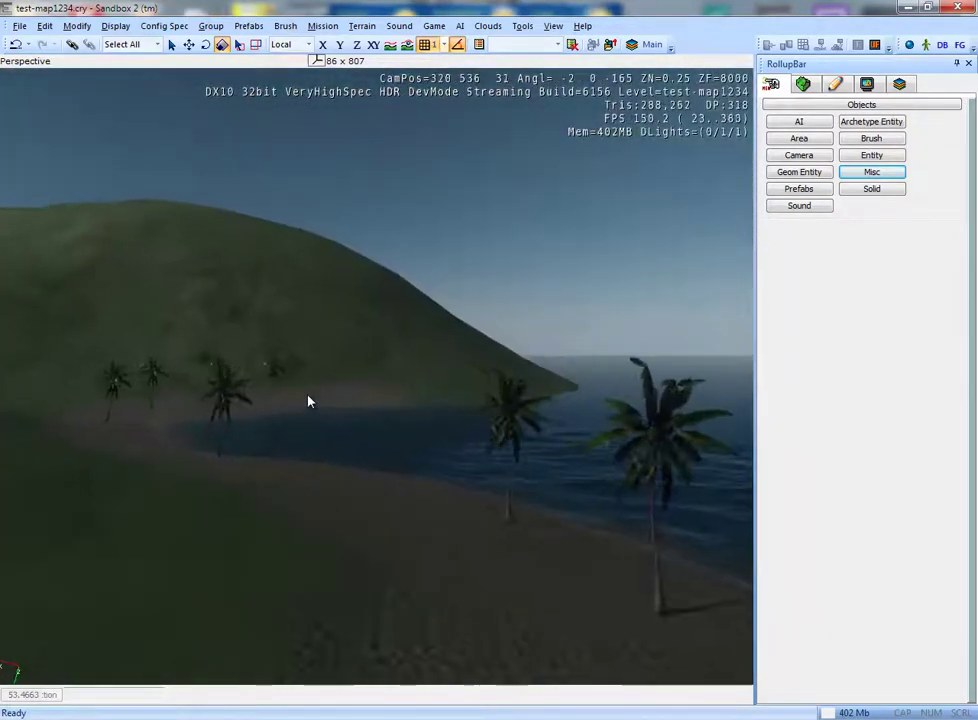
right_drag(307, 398, 308, 402)
right_drag(465, 425, 477, 430)
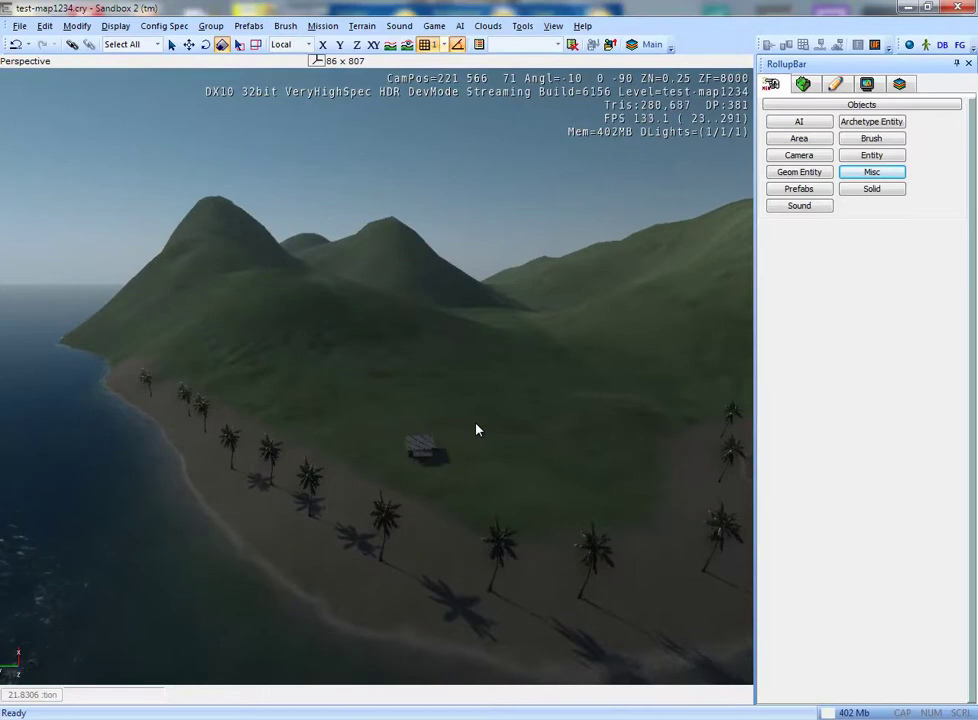
key(d)
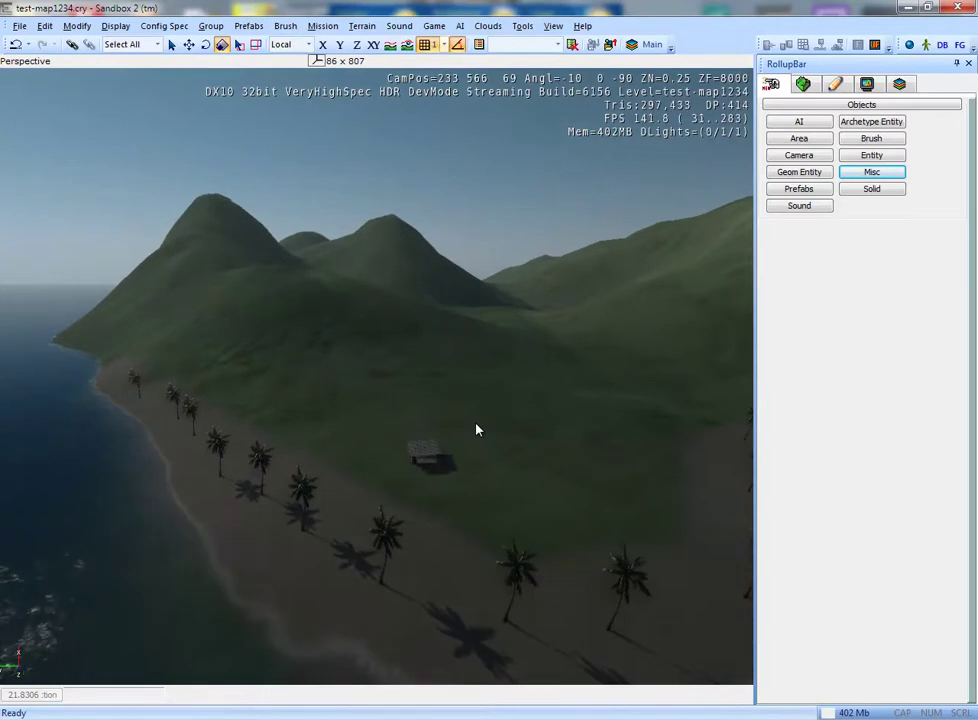
key(d)
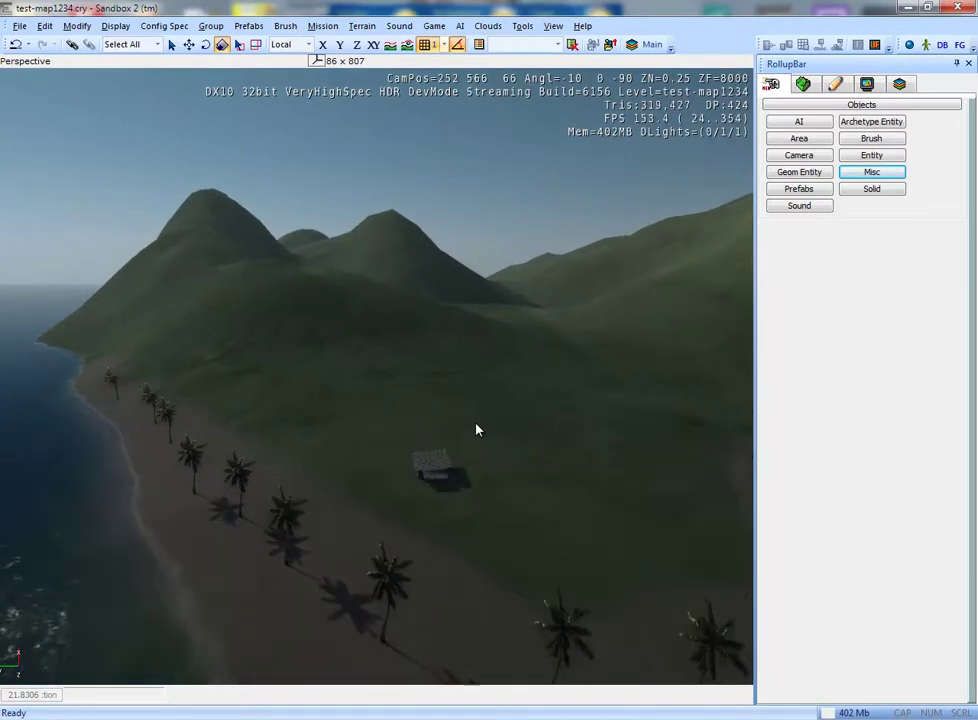
key(w)
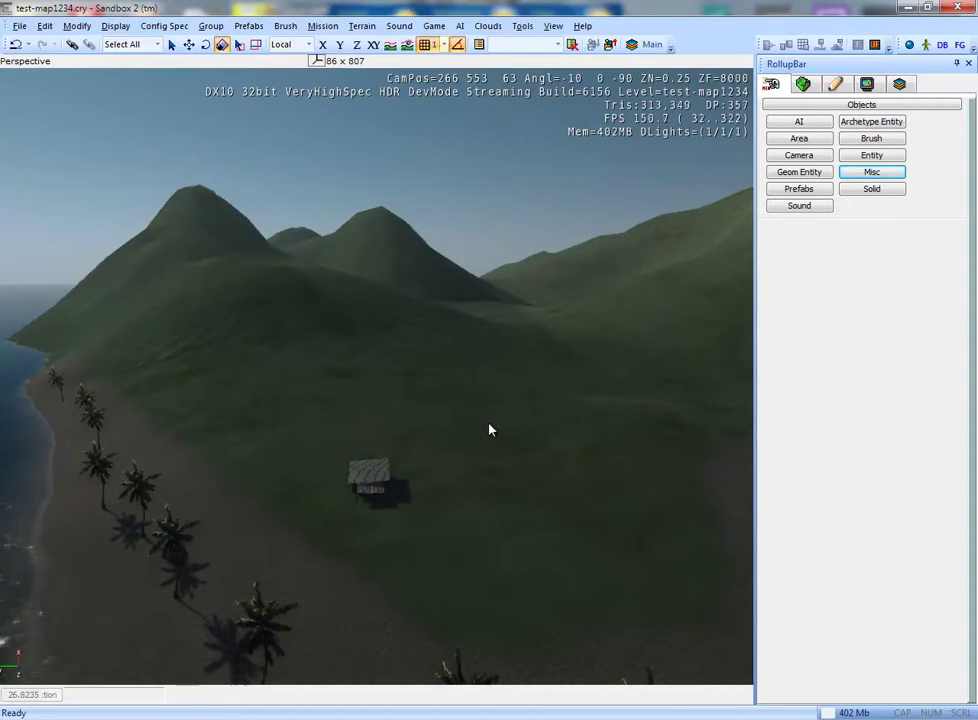
key(s)
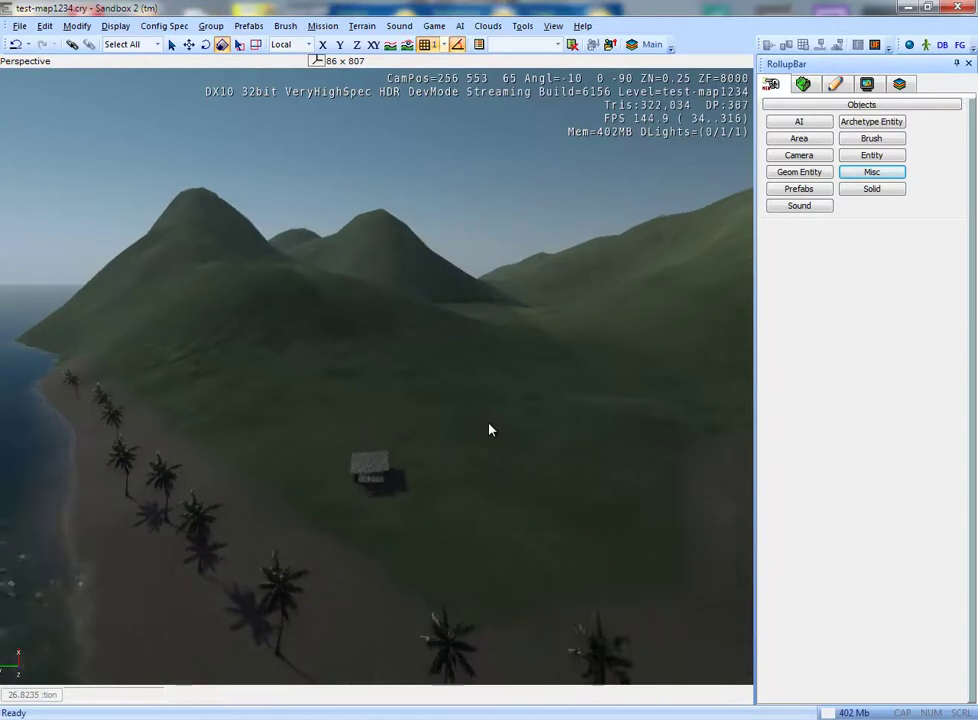
key(s)
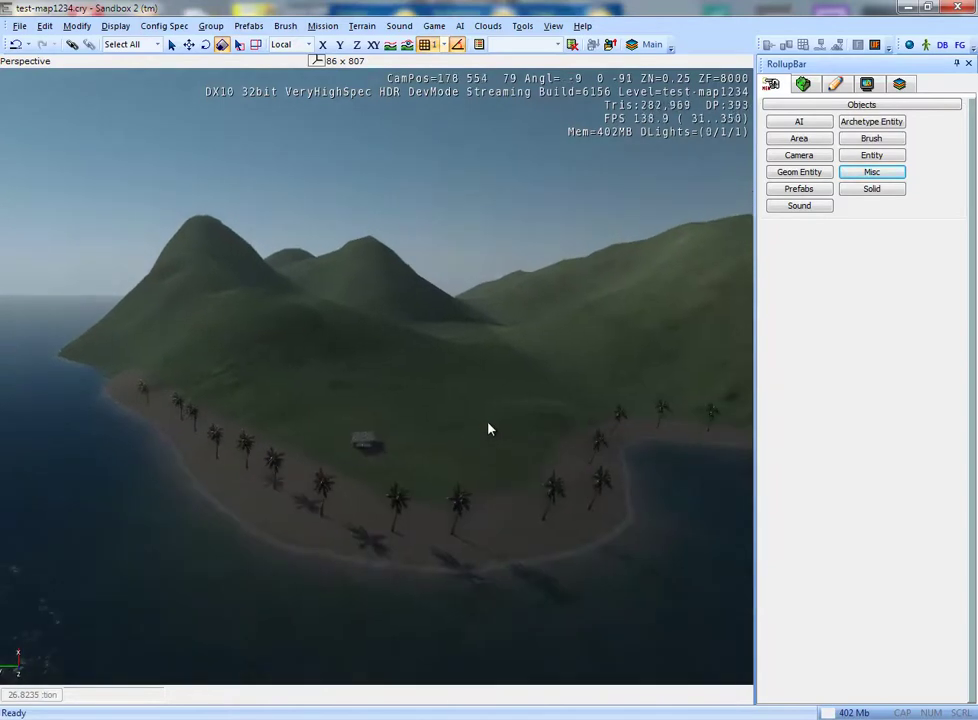